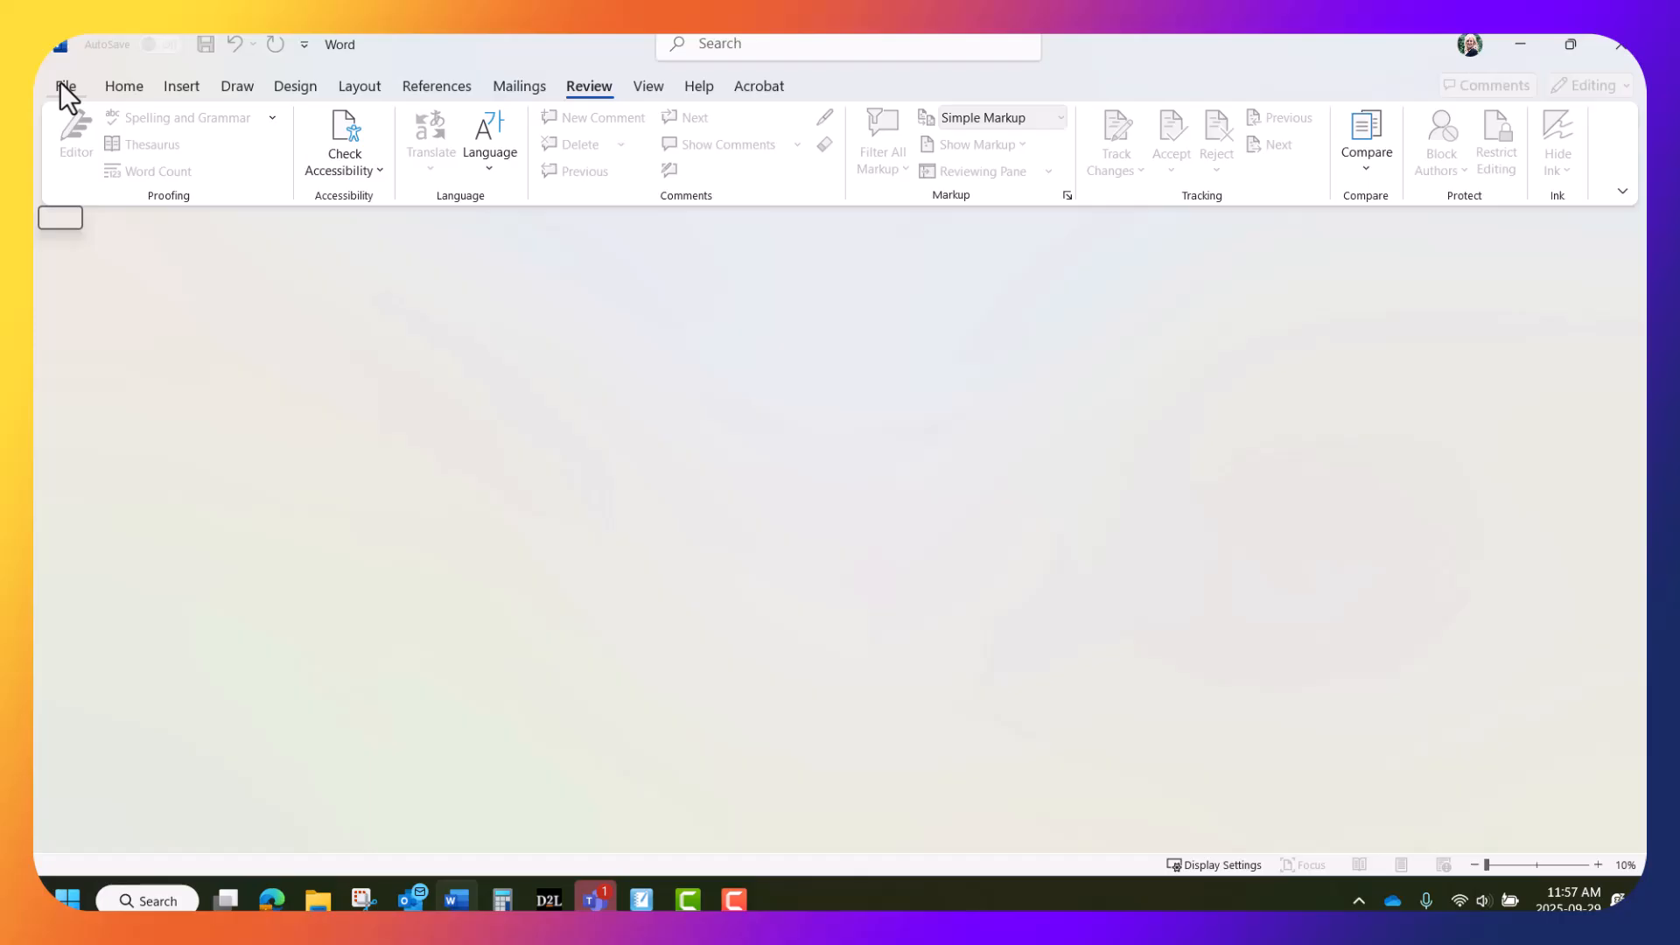
Go to File > Open and scroll the locations list down to Browse
{"action": "left_click", "coordinate": [66, 87]}
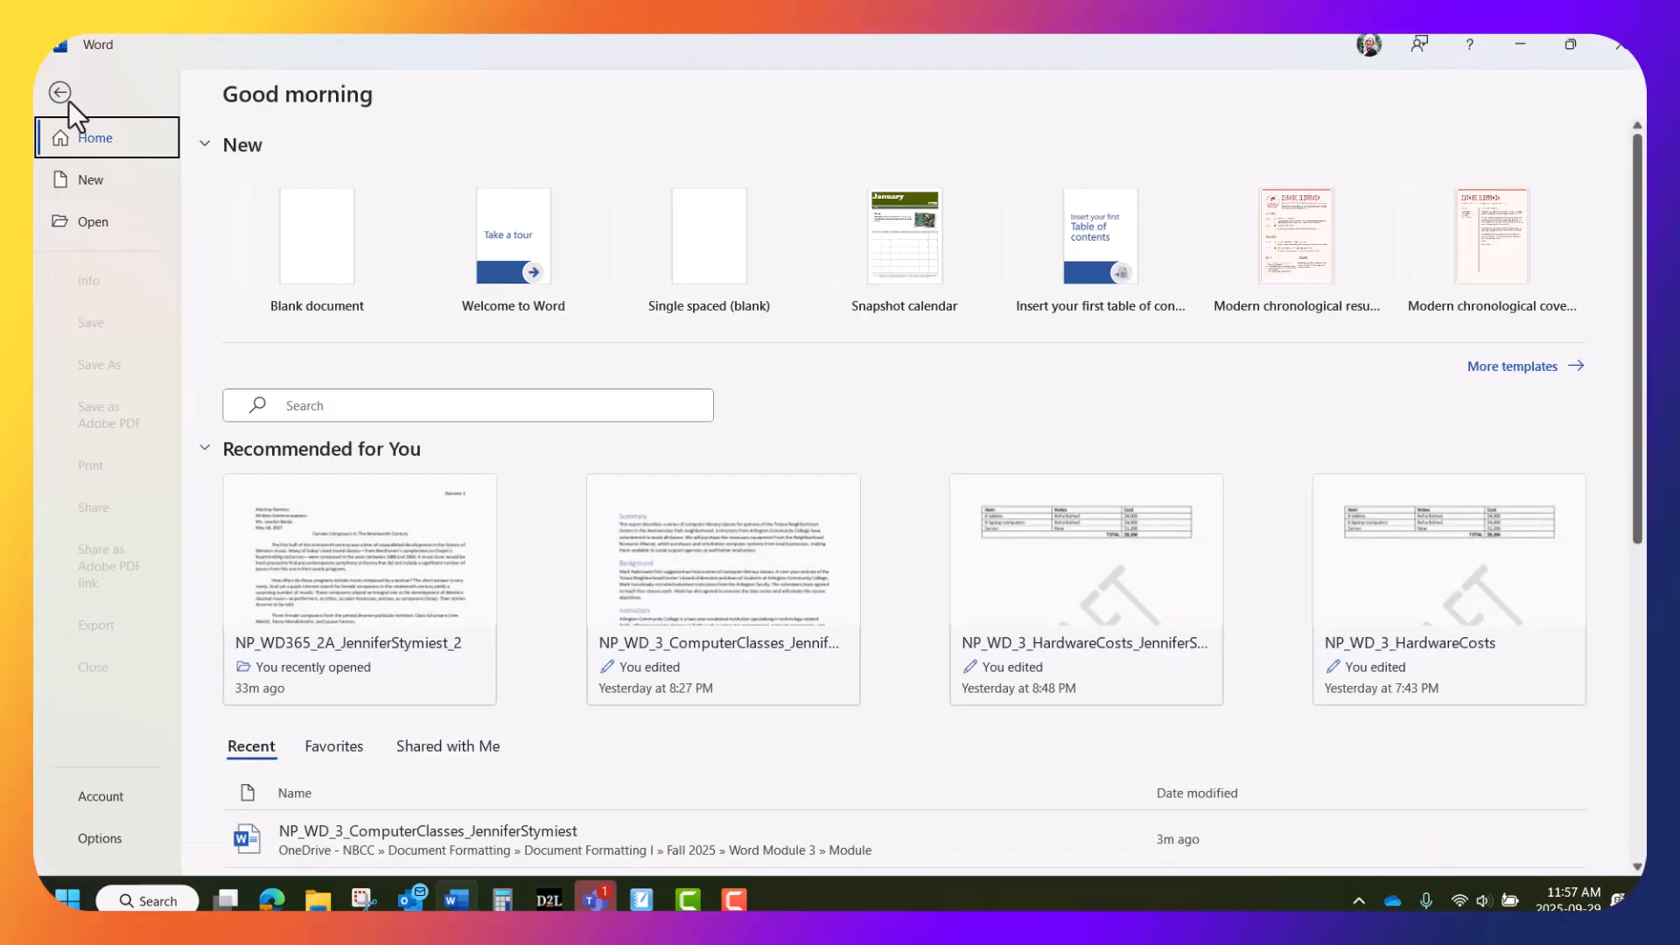
{"action": "left_click", "coordinate": [96, 224]}
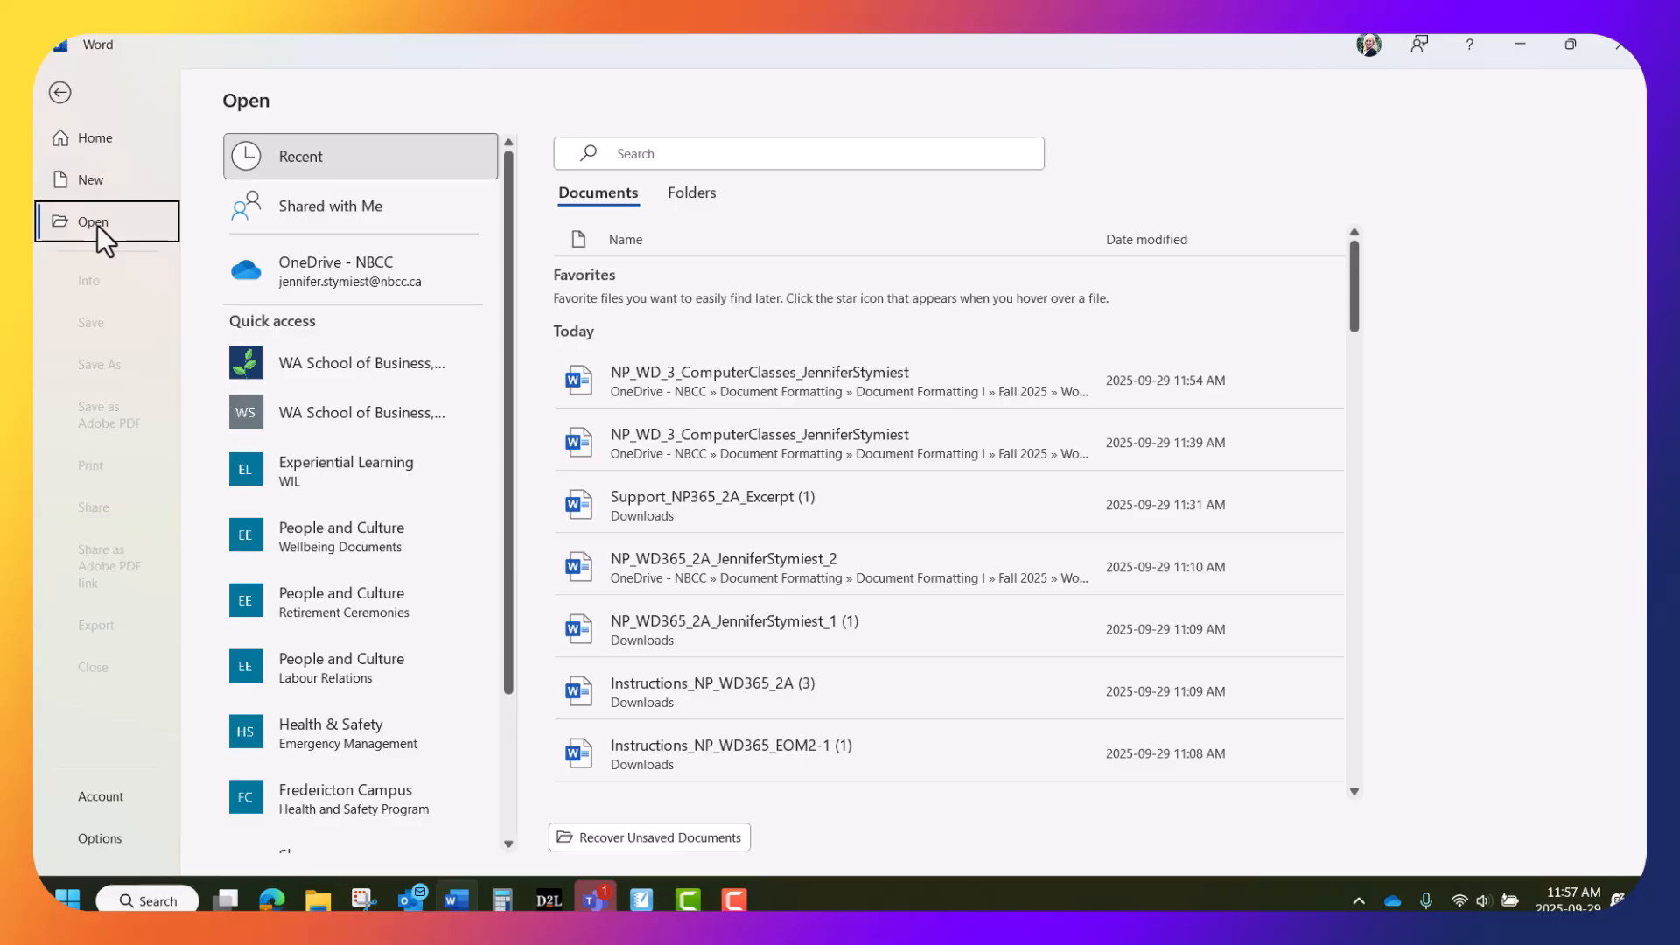
{"action": "scroll", "coordinate": [281, 787], "scroll_direction": "down", "scroll_amount": 3}
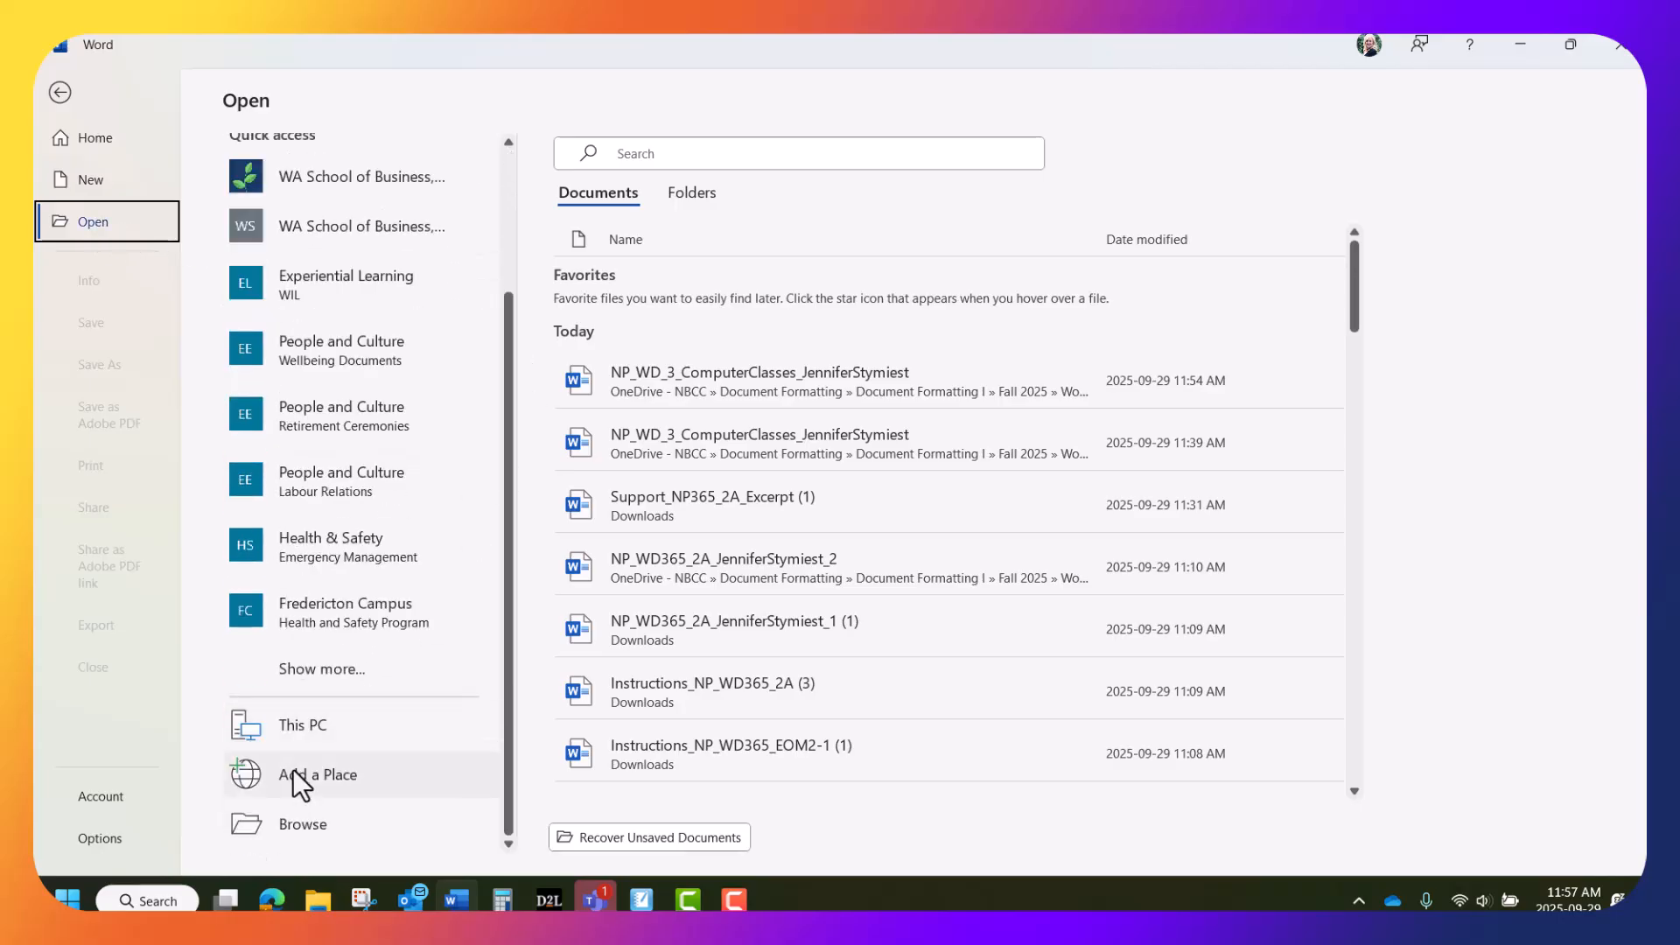
Browse to the Document Formatting I > Fall 2025 folder
{"action": "left_click", "coordinate": [287, 821]}
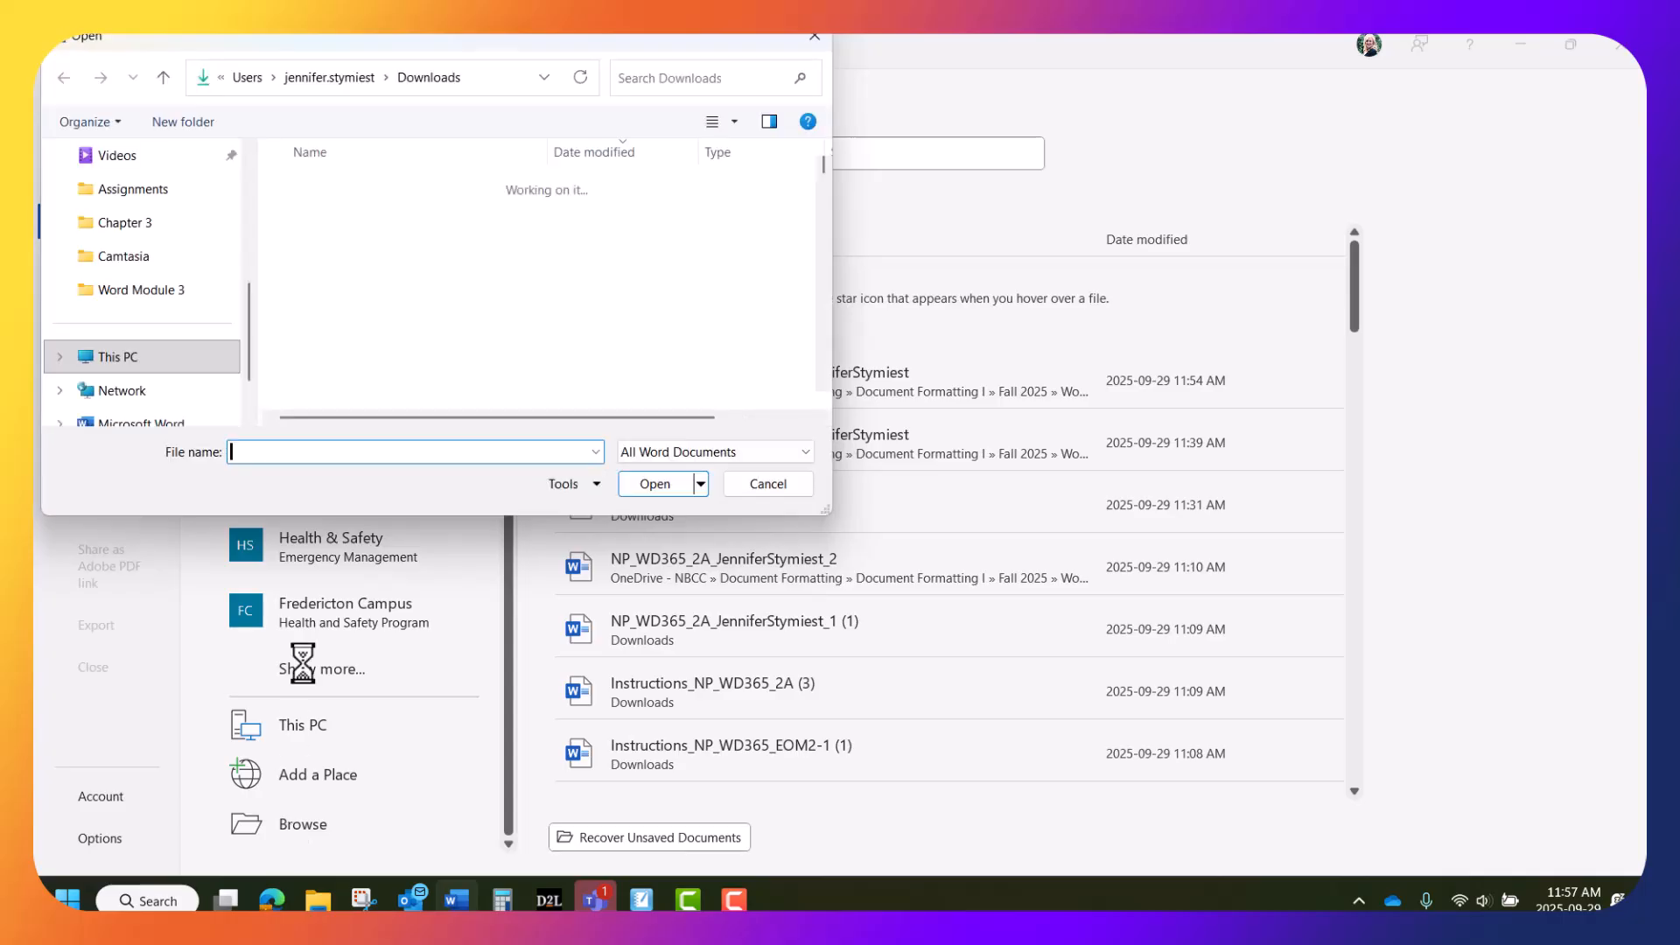
{"action": "left_click_drag", "start_coordinate": [249, 359], "coordinate": [202, 128]}
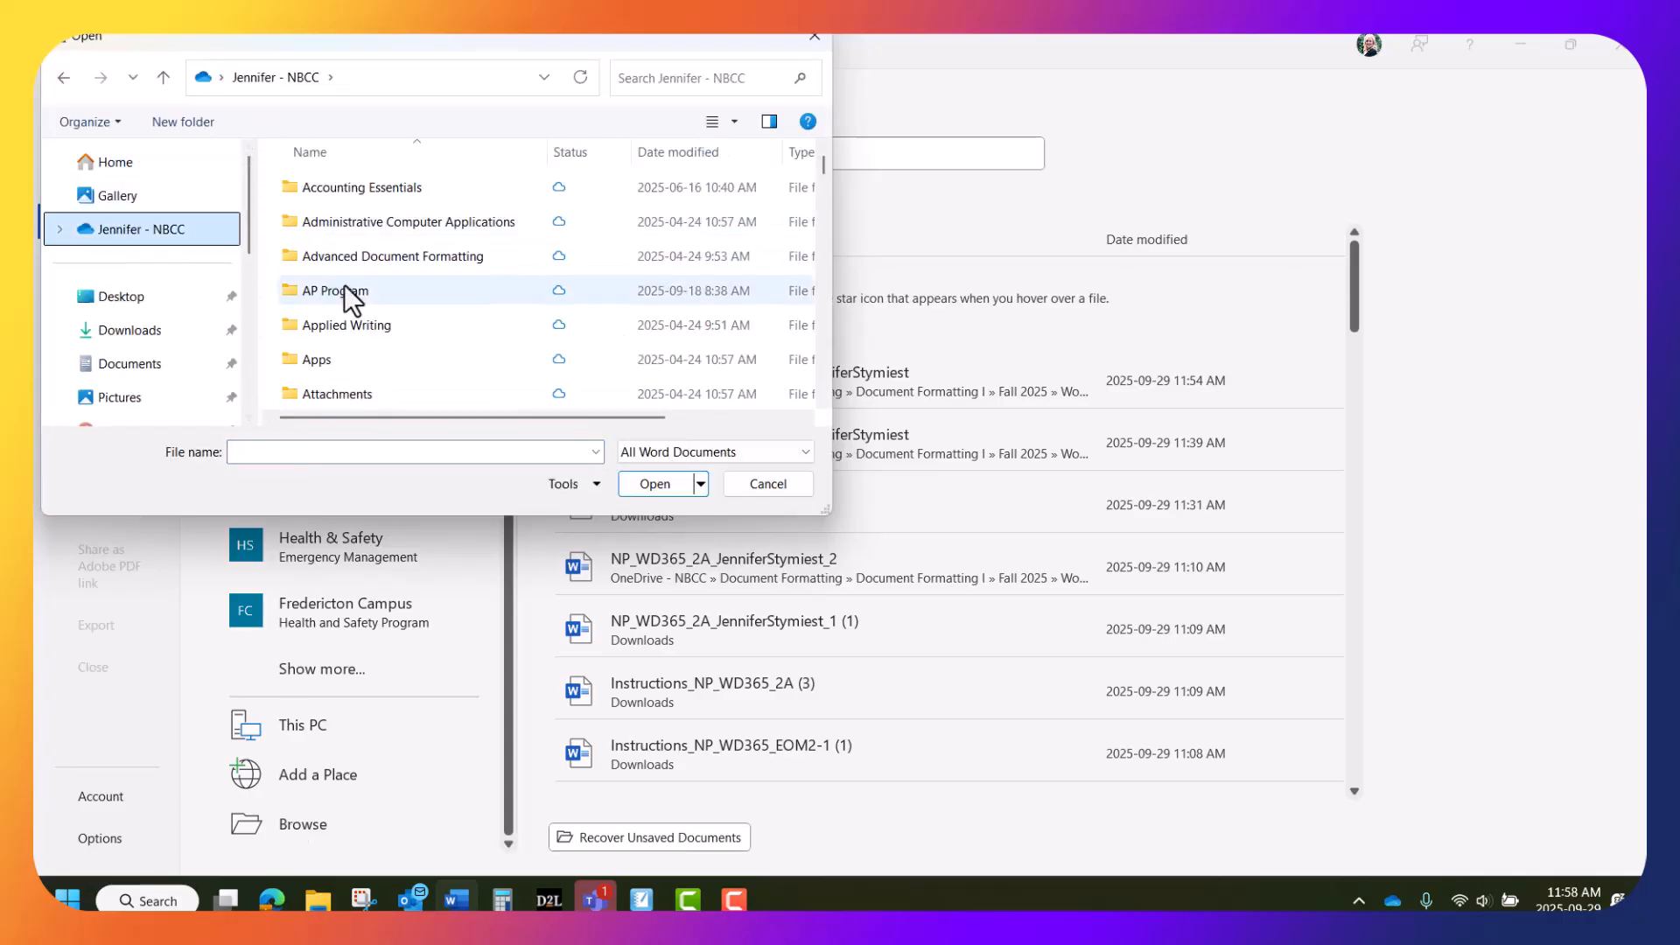
{"action": "scroll", "coordinate": [333, 271], "scroll_direction": "down", "scroll_amount": 3}
{"action": "double_click", "coordinate": [359, 319]}
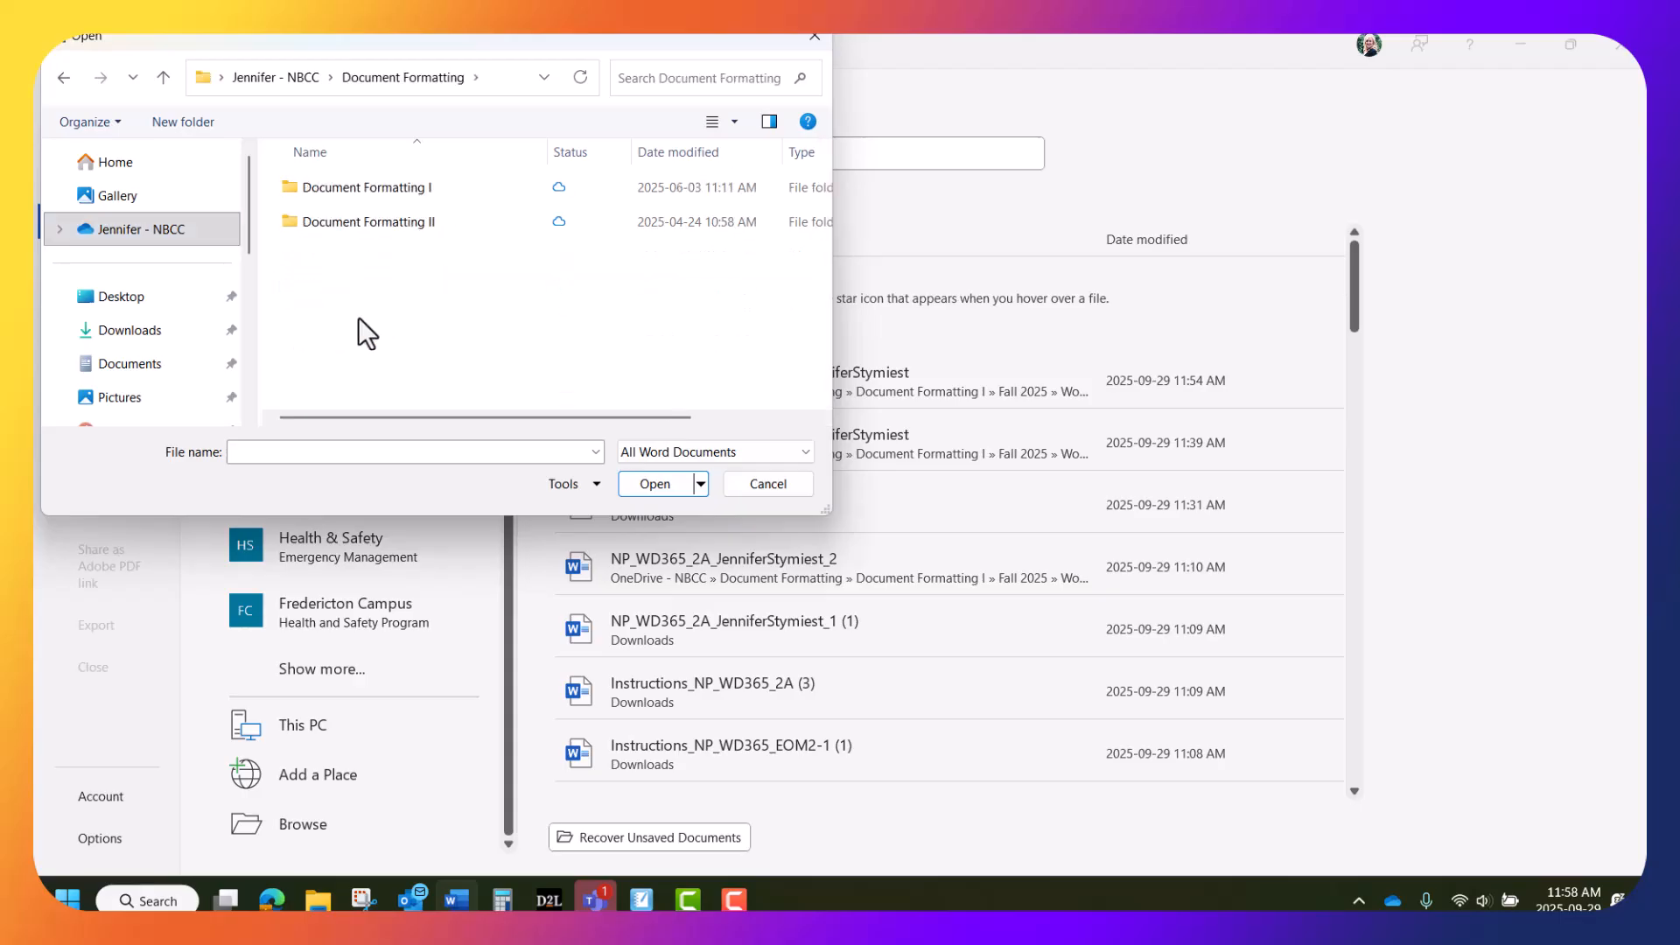
{"action": "left_click", "coordinate": [389, 180]}
{"action": "double_click", "coordinate": [388, 186]}
{"action": "scroll", "coordinate": [357, 315], "scroll_direction": "down", "scroll_amount": 2}
{"action": "left_click", "coordinate": [355, 254]}
{"action": "double_click", "coordinate": [355, 254]}
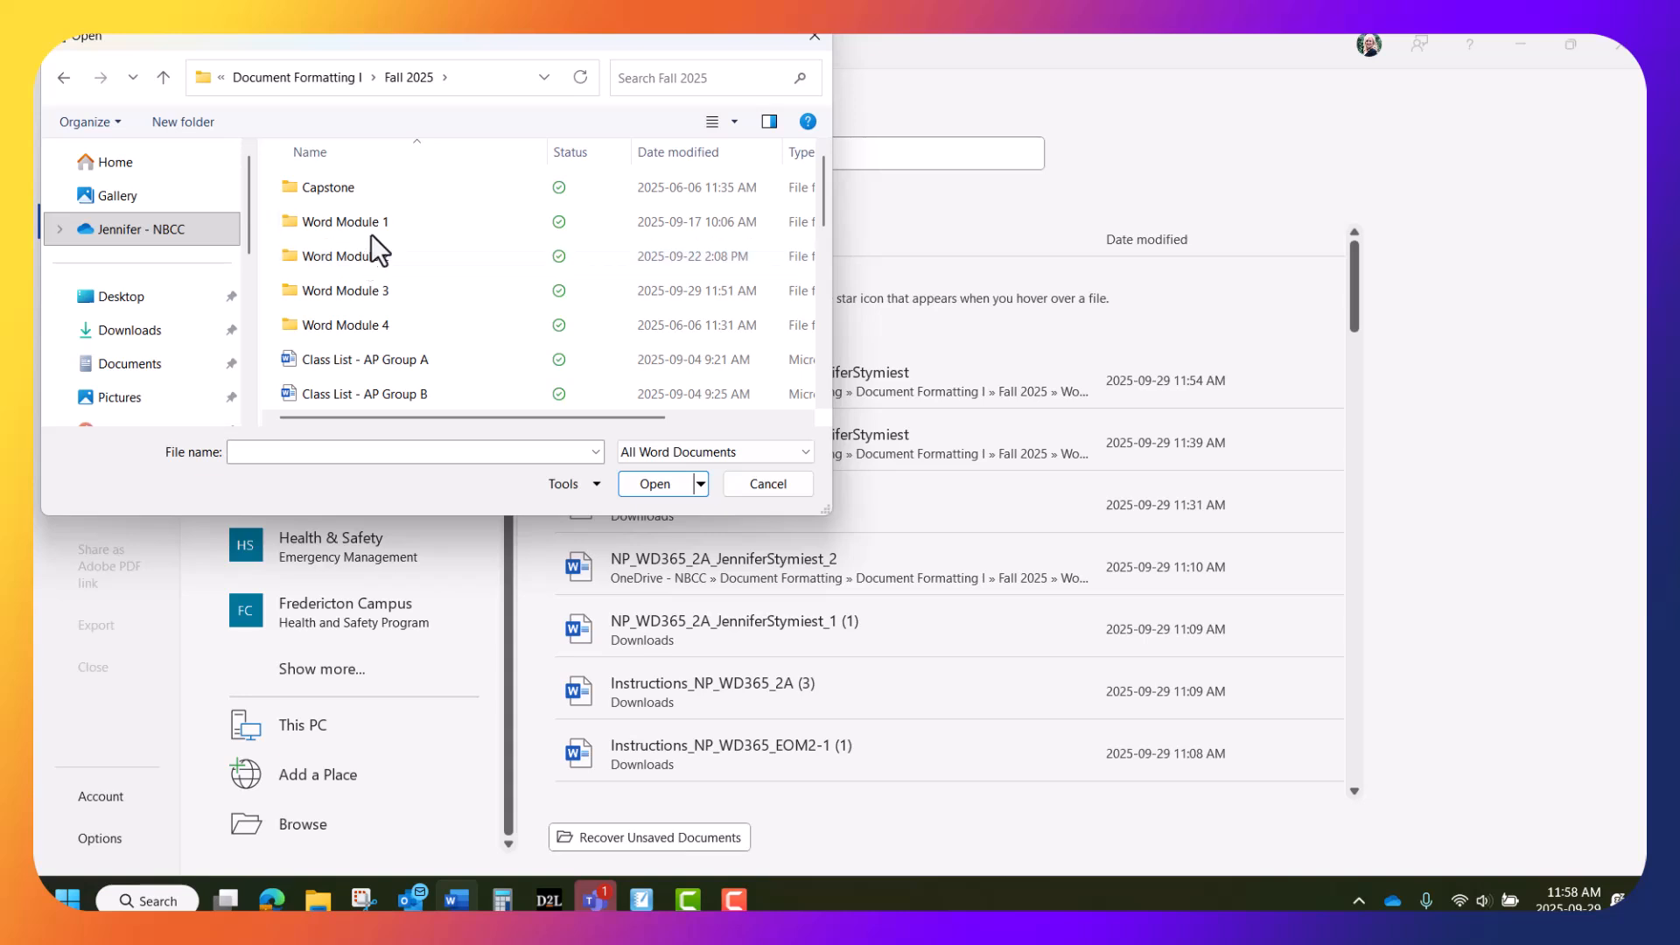
Open the ComputerClasses file from the Word Module 3 > Module folder
{"action": "left_click", "coordinate": [375, 283]}
{"action": "double_click", "coordinate": [374, 283]}
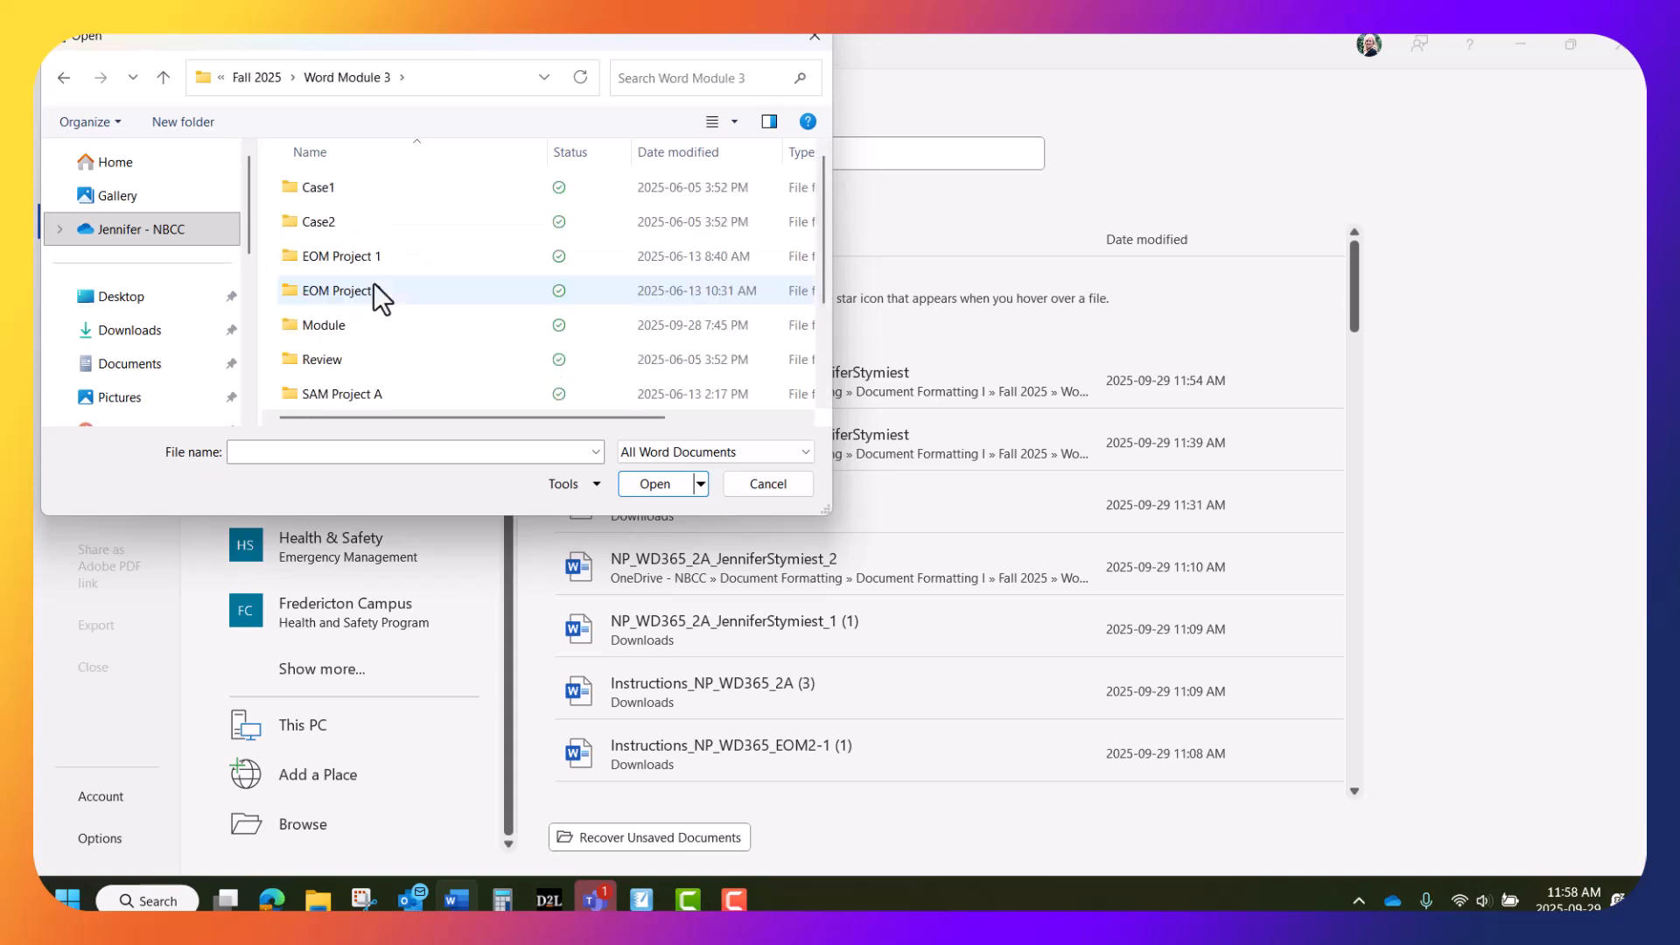
{"action": "double_click", "coordinate": [375, 320]}
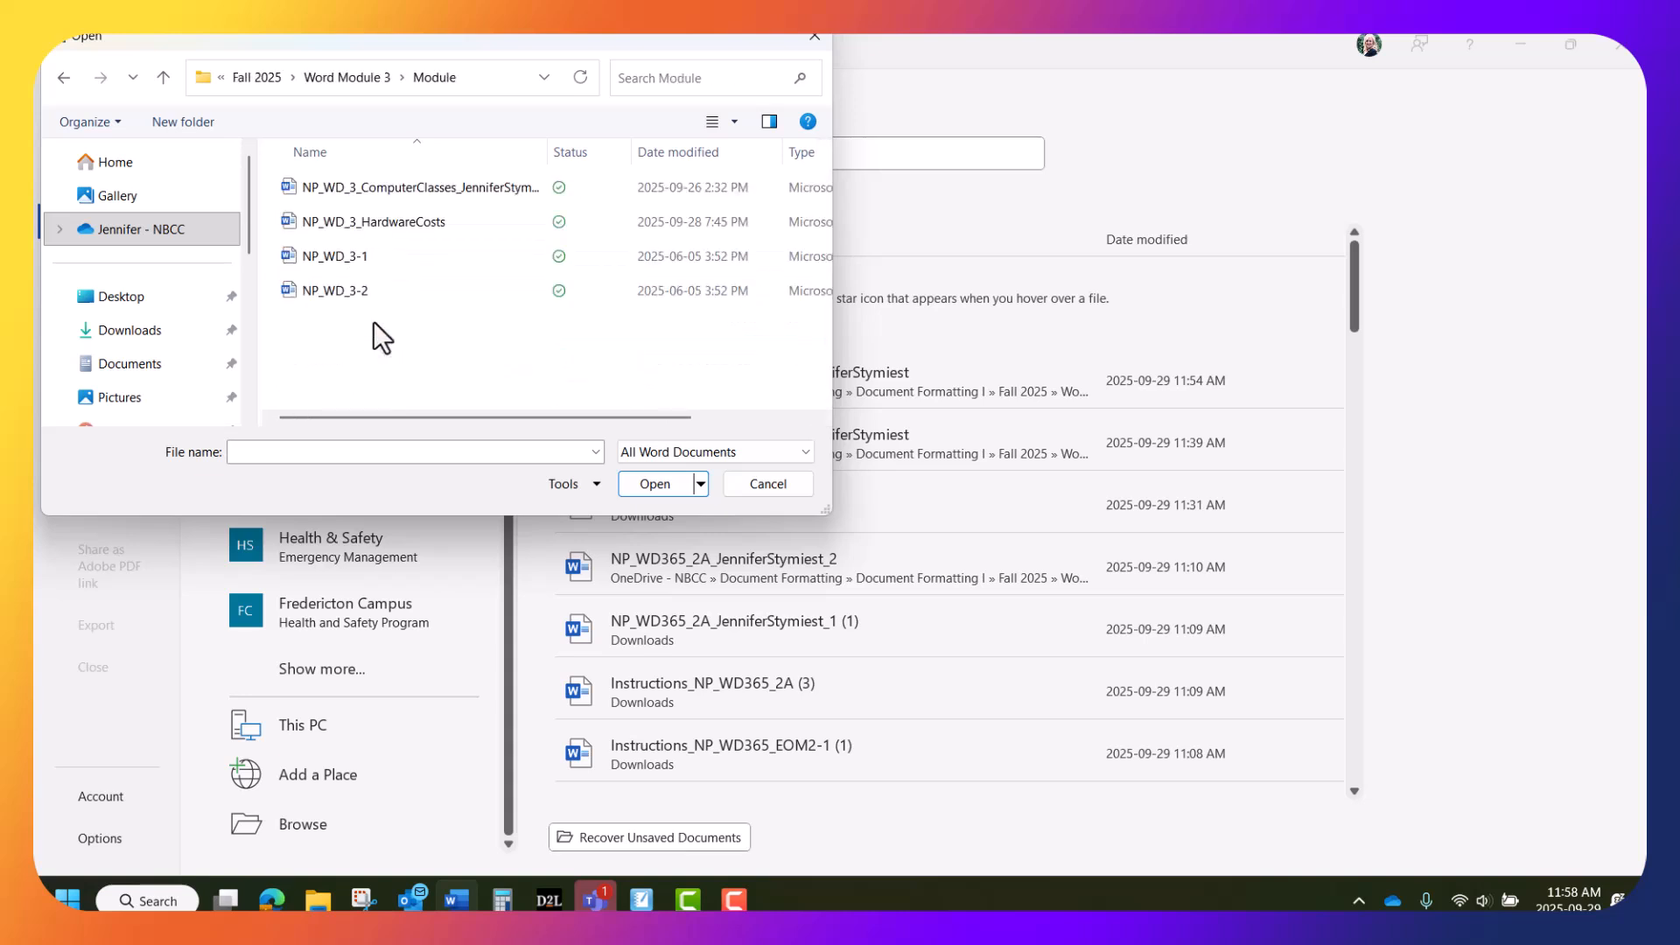
{"action": "left_click", "coordinate": [470, 191]}
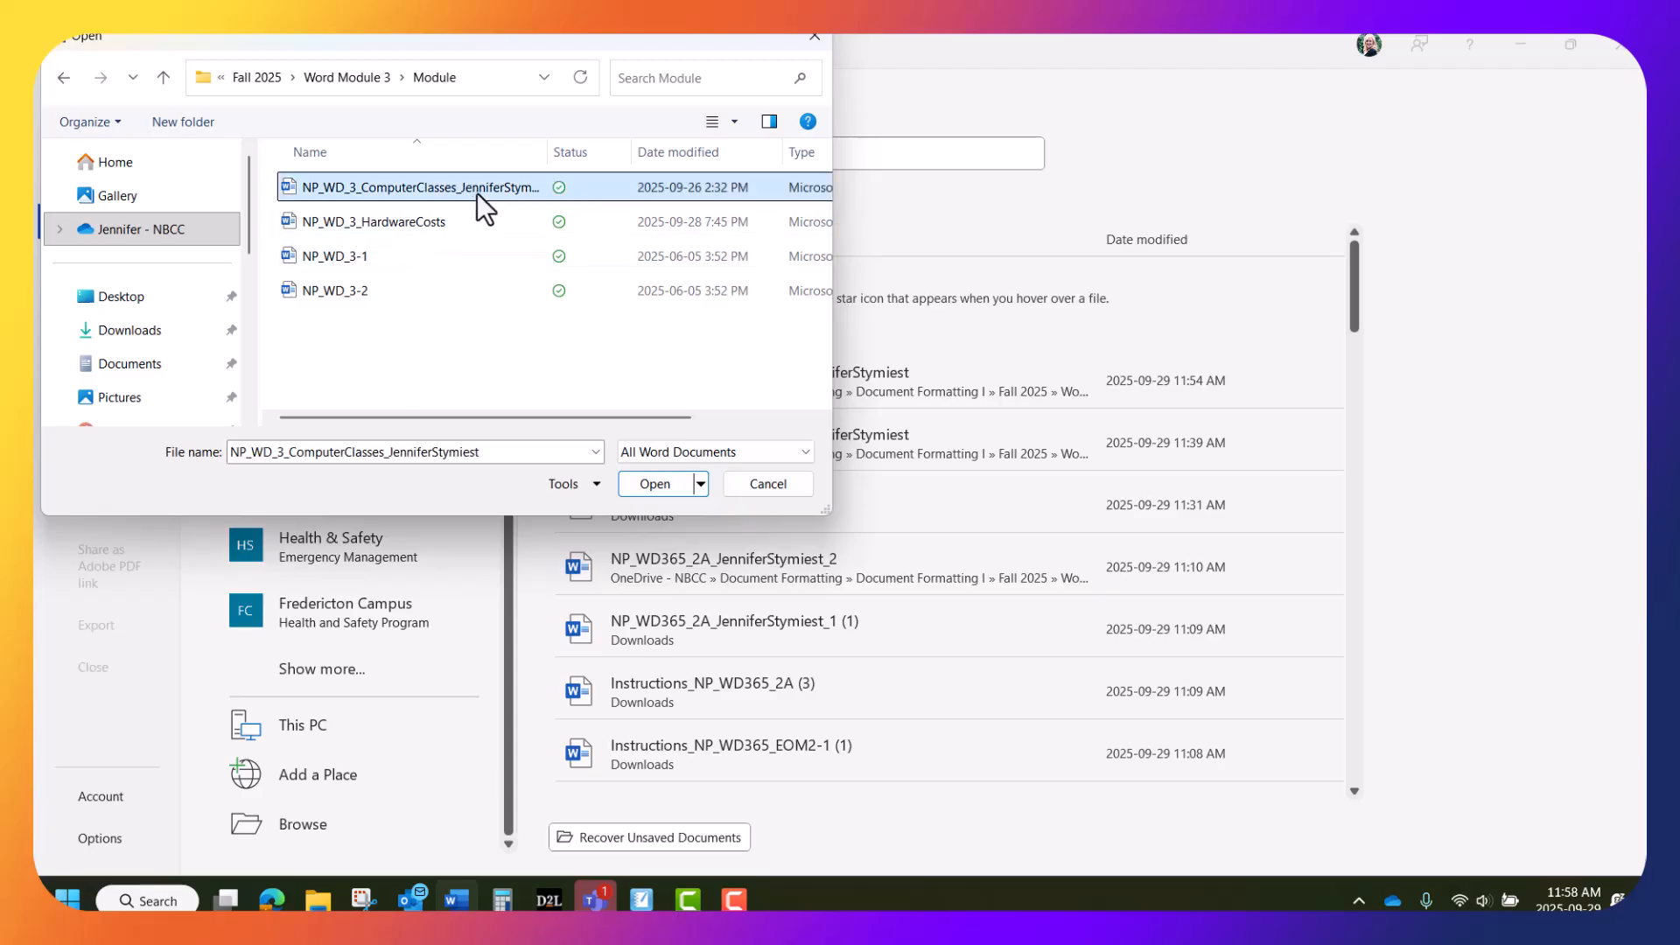
{"action": "left_click", "coordinate": [665, 482]}
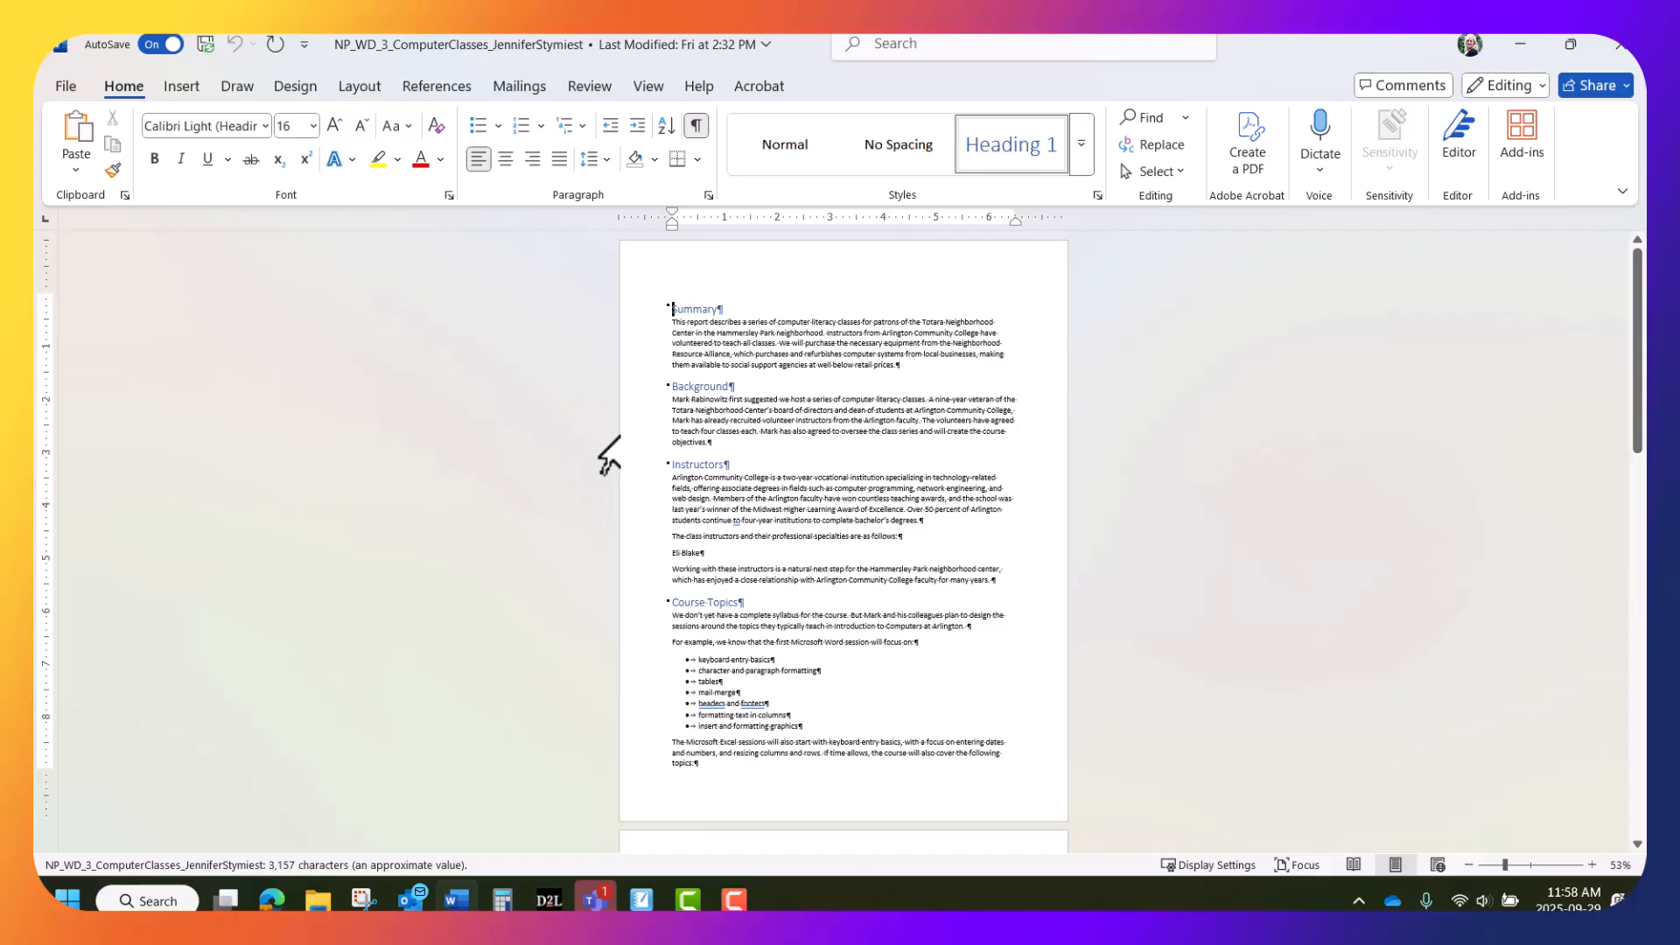
Zoom the report to 150% and scroll down to the Instructors section
{"action": "left_click", "coordinate": [1591, 865]}
{"action": "left_click", "coordinate": [1590, 865]}
{"action": "left_click", "coordinate": [1591, 865]}
{"action": "left_click", "coordinate": [1590, 864]}
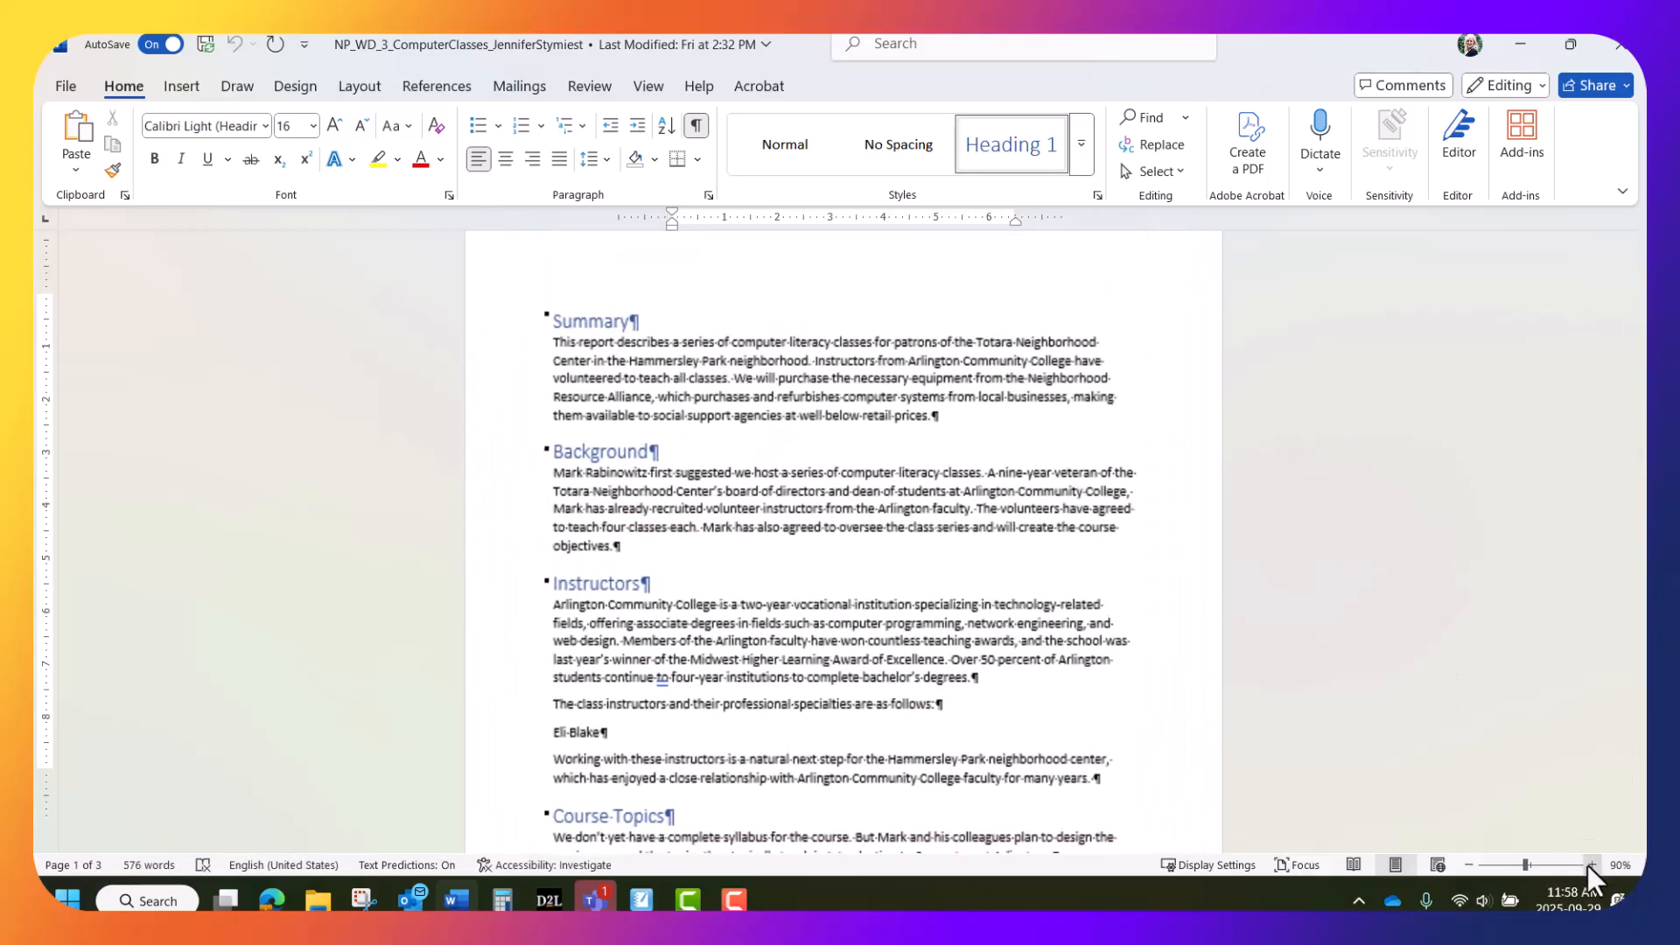
{"action": "left_click", "coordinate": [1591, 865]}
{"action": "left_click", "coordinate": [1590, 864]}
{"action": "left_click", "coordinate": [1591, 865]}
{"action": "left_click", "coordinate": [1591, 864]}
{"action": "left_click", "coordinate": [1591, 865]}
{"action": "left_click", "coordinate": [1591, 865]}
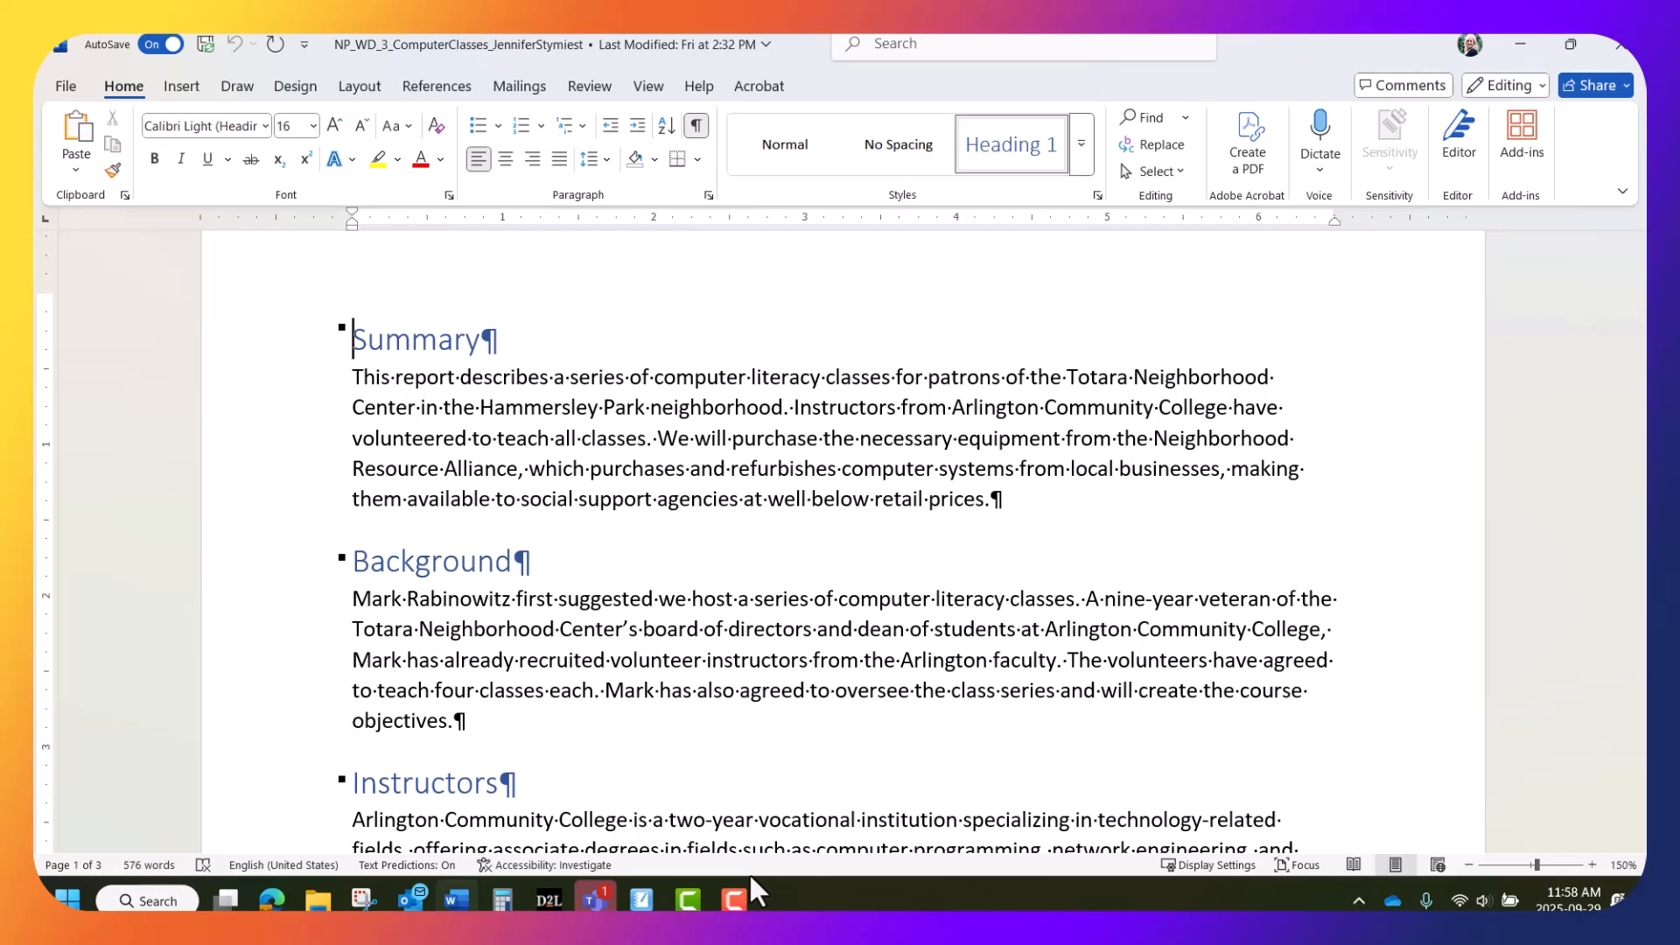
{"action": "mouse_move", "coordinate": [740, 904]}
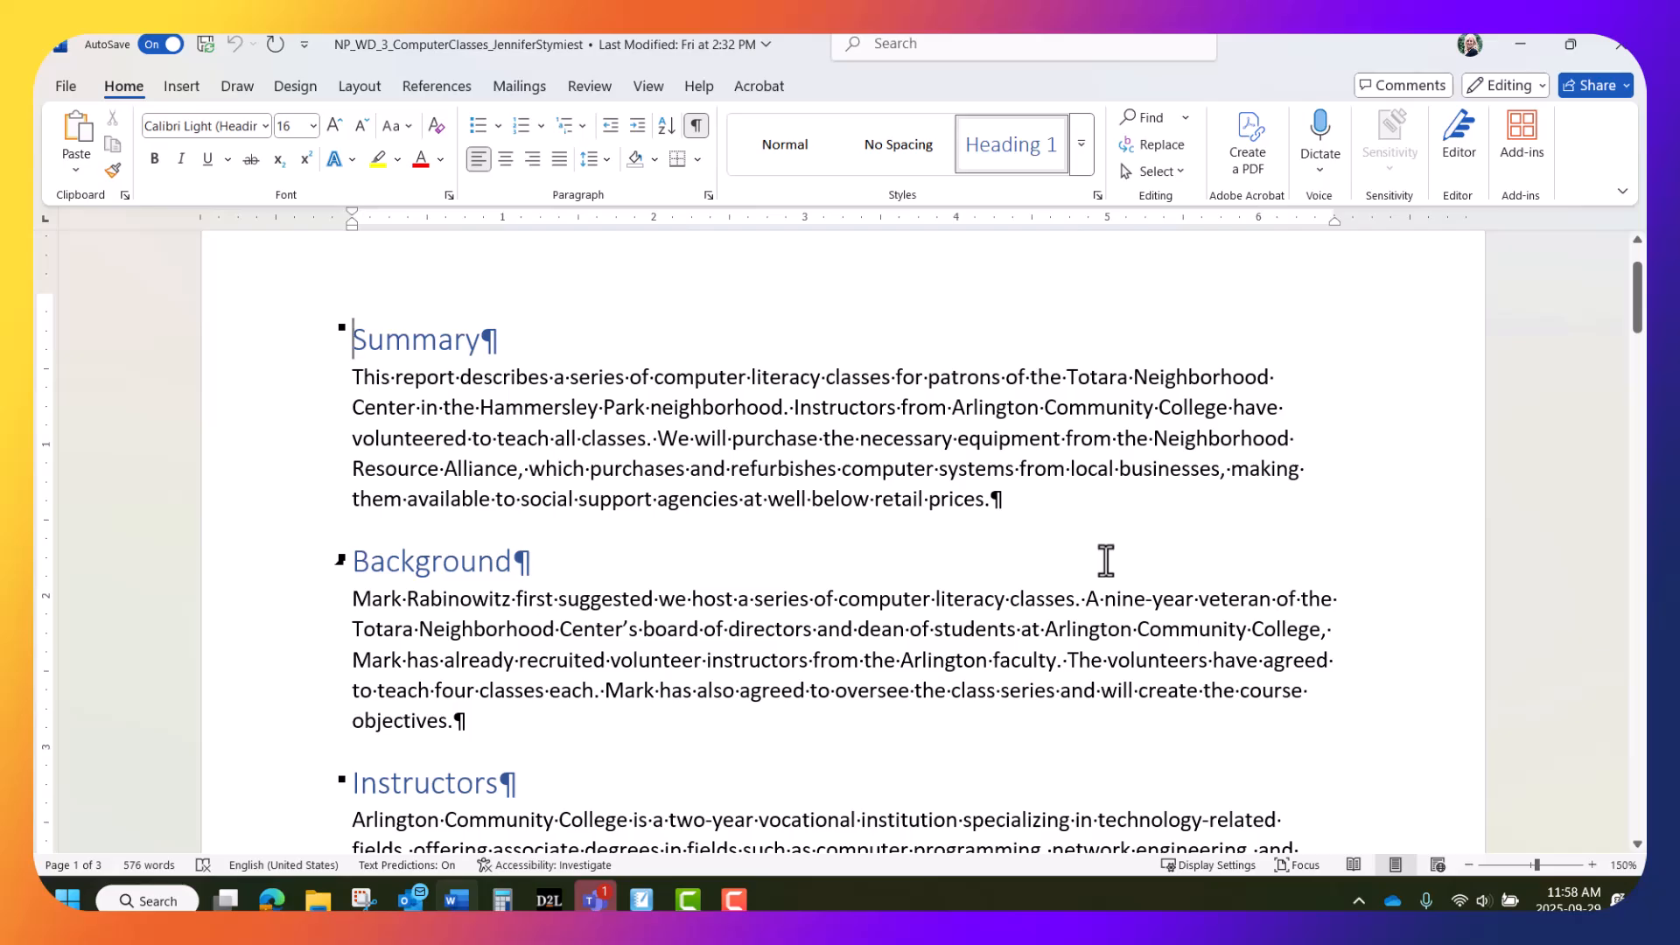
{"action": "scroll", "coordinate": [1106, 560], "scroll_direction": "down", "scroll_amount": 5}
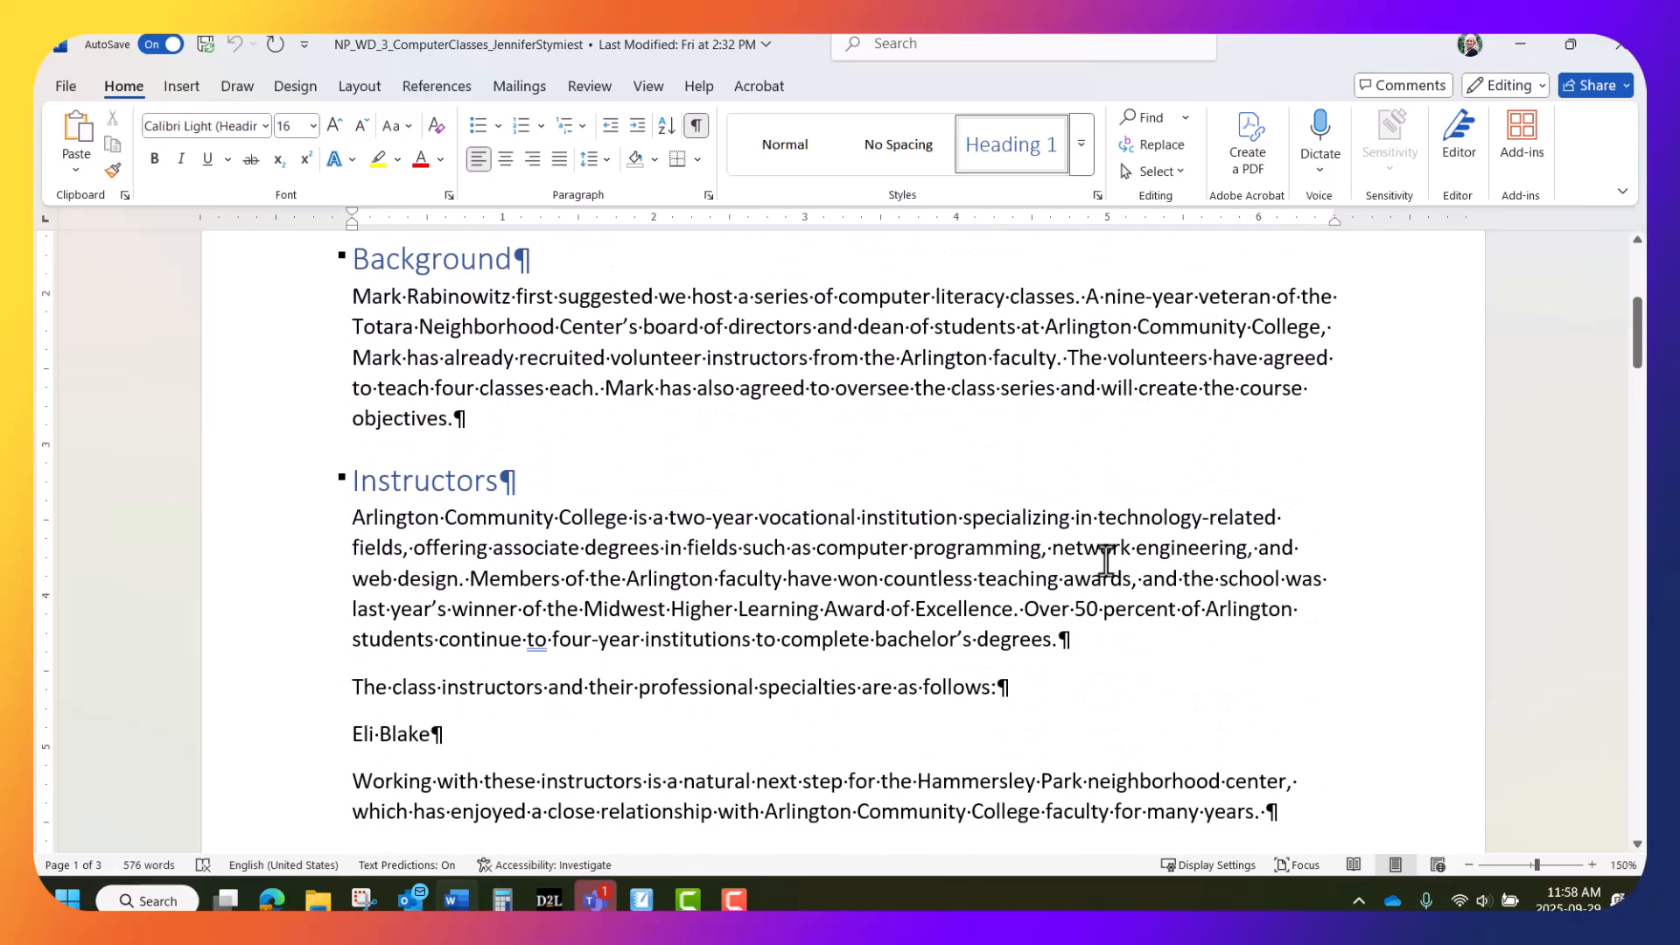
{"action": "scroll", "coordinate": [1106, 560], "scroll_direction": "down", "scroll_amount": 2}
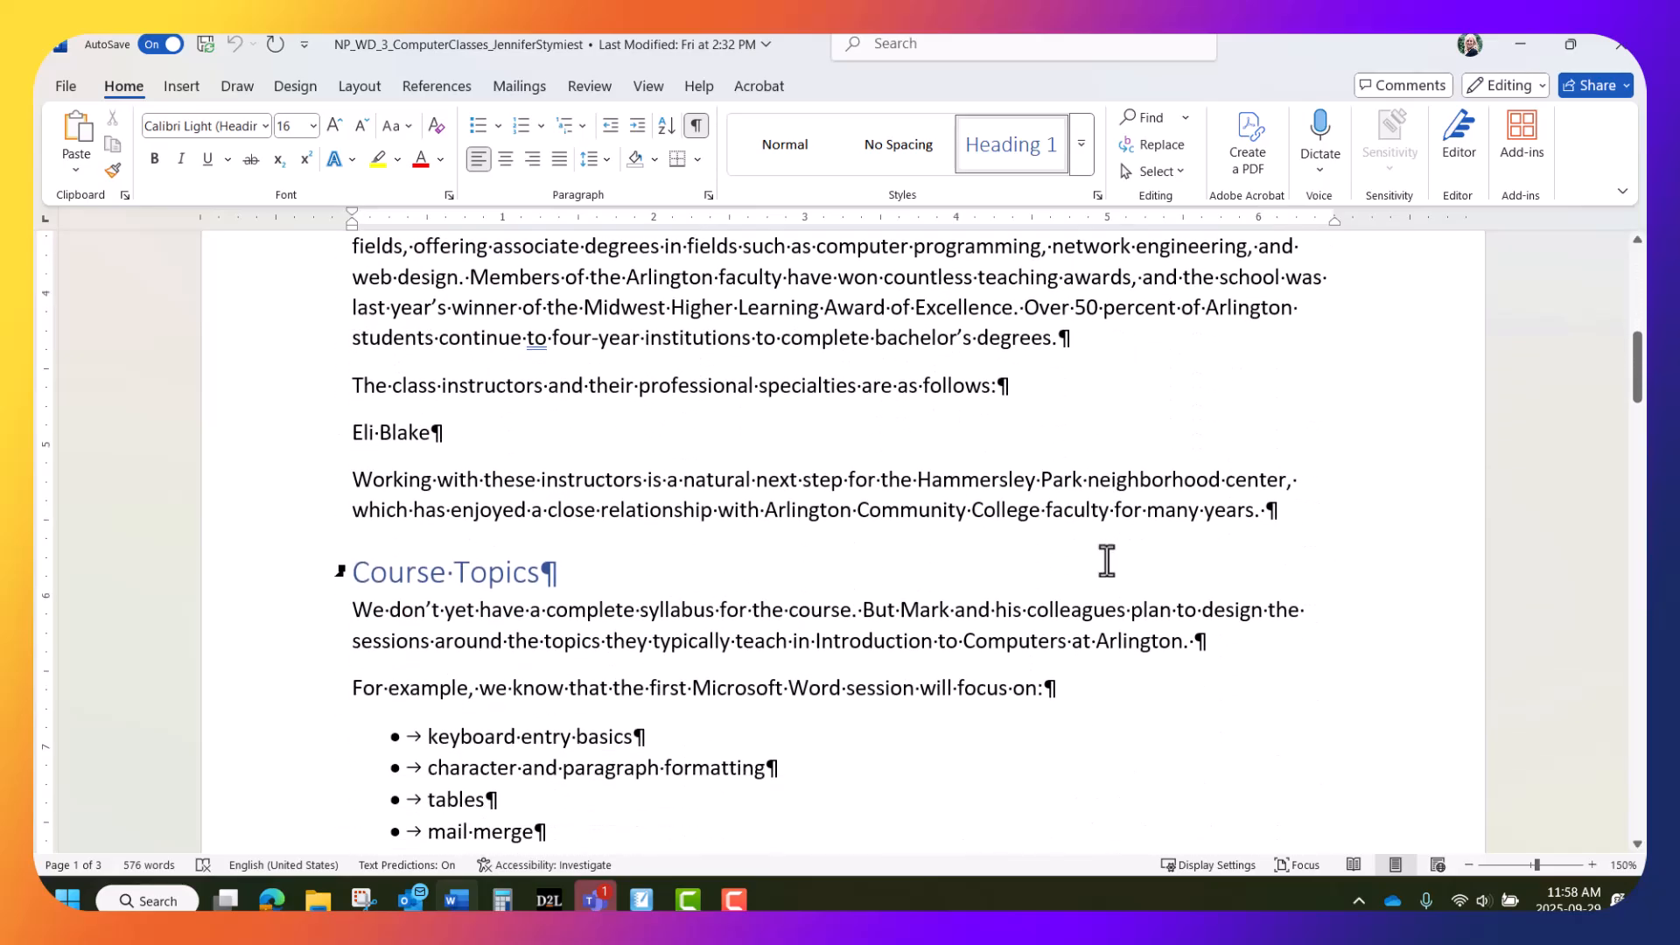
Add a tab and the specialty 'database concepts' after the first instructor's name
{"action": "left_click", "coordinate": [434, 431]}
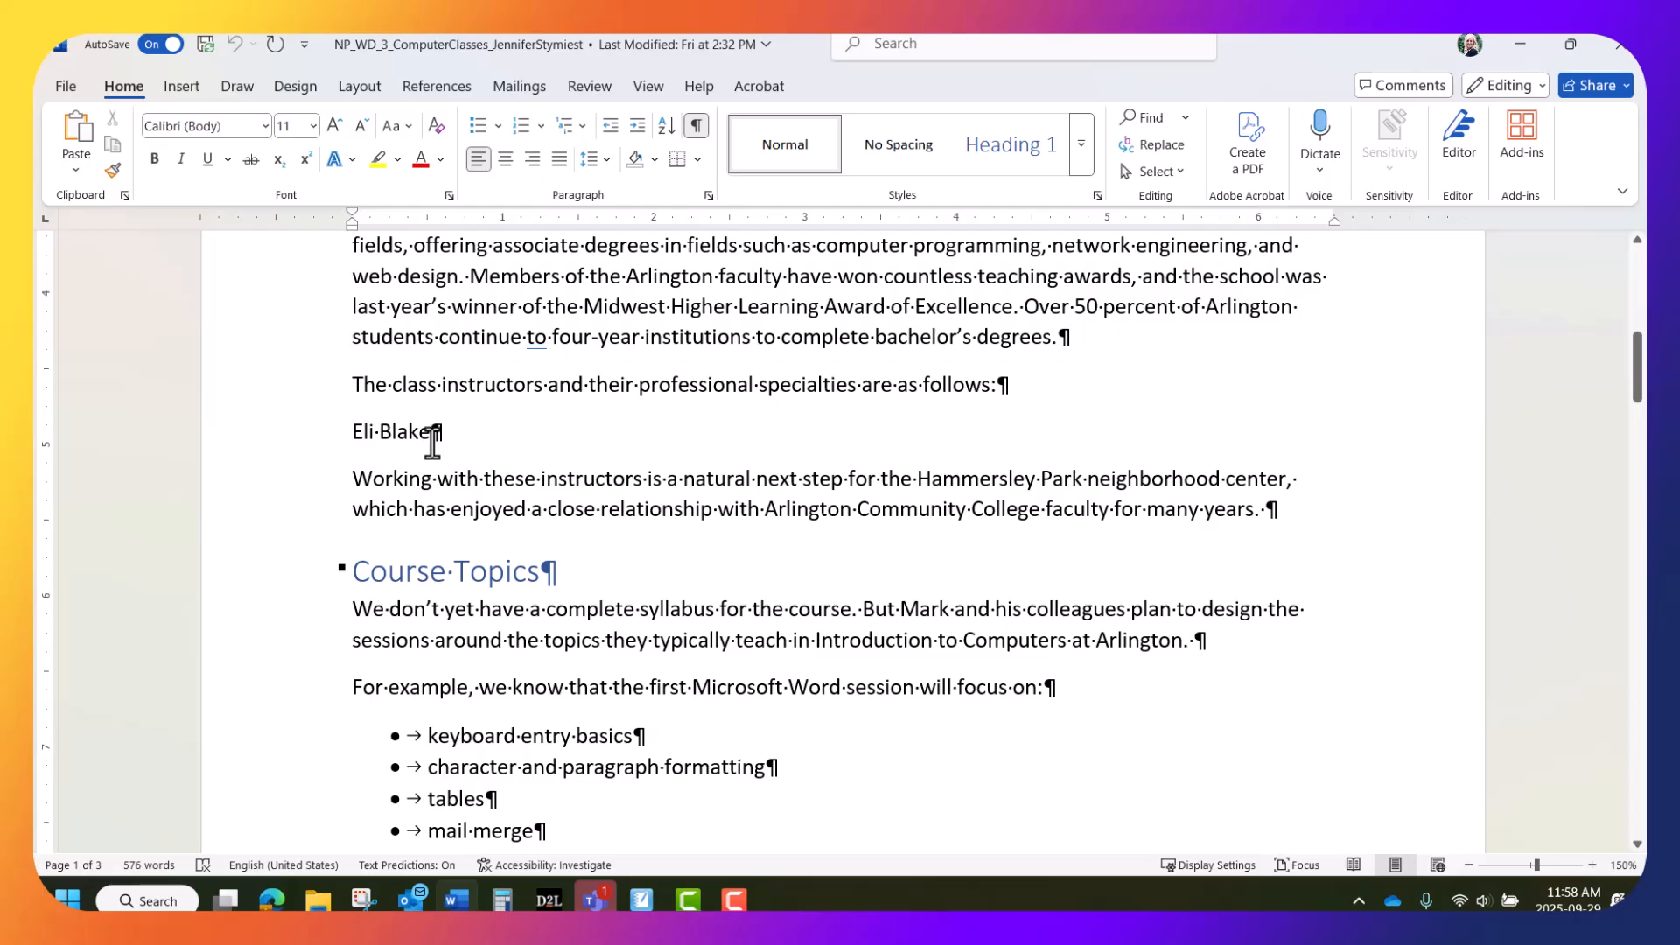
{"action": "key", "text": "Tab"}
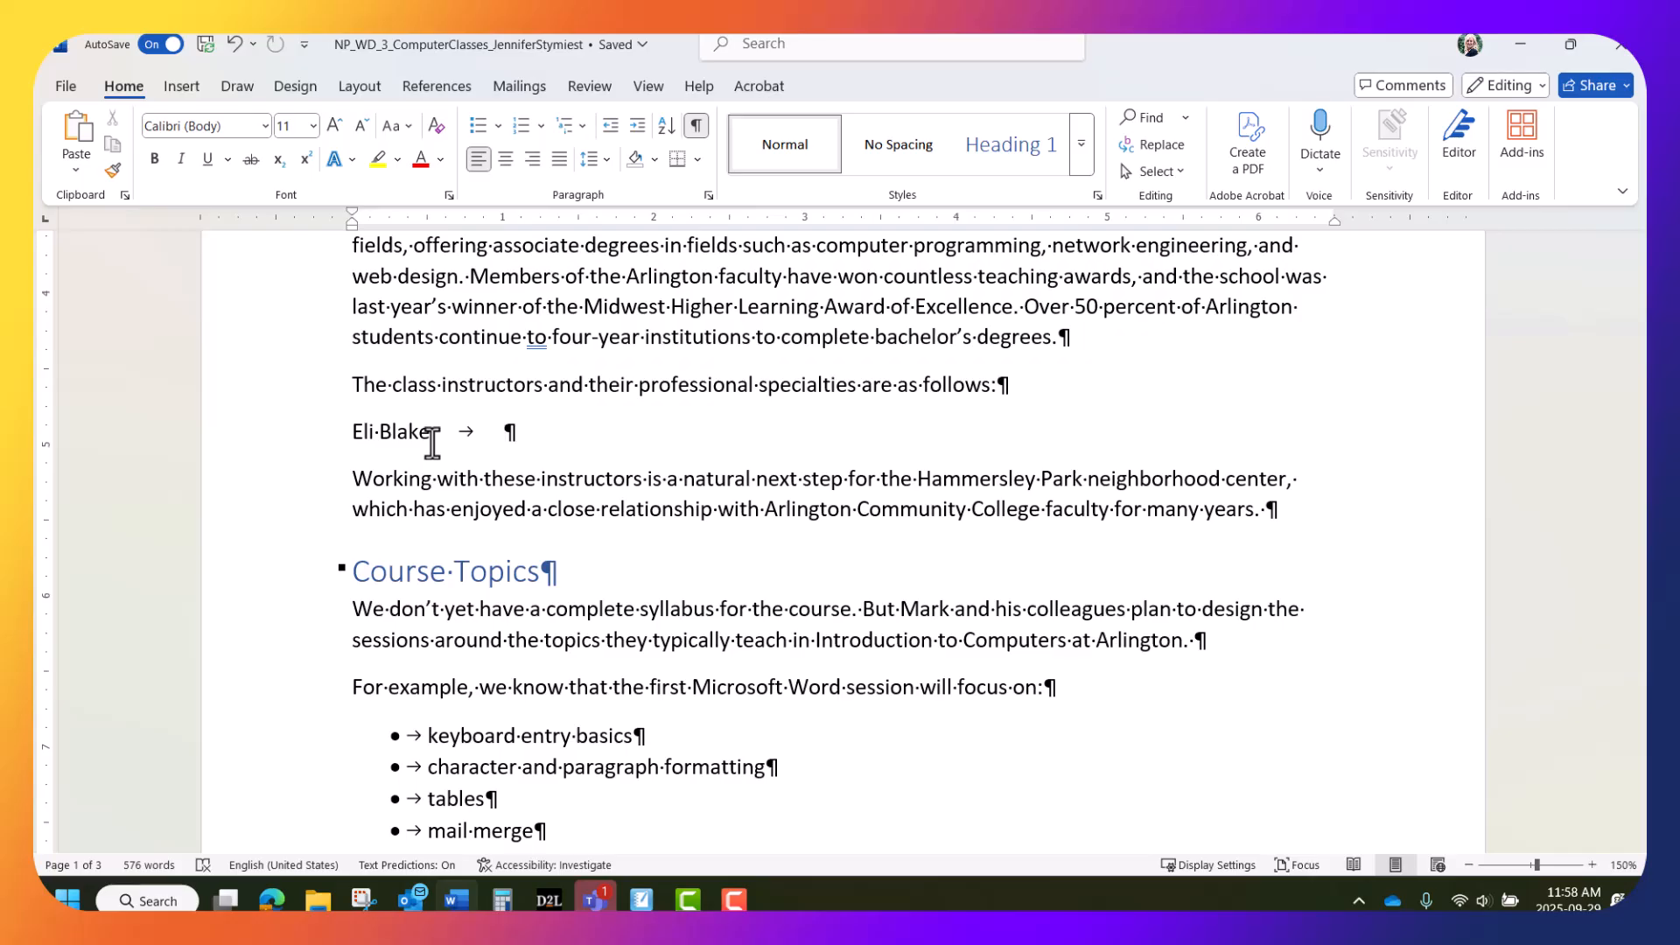
{"action": "type", "text": "data"}
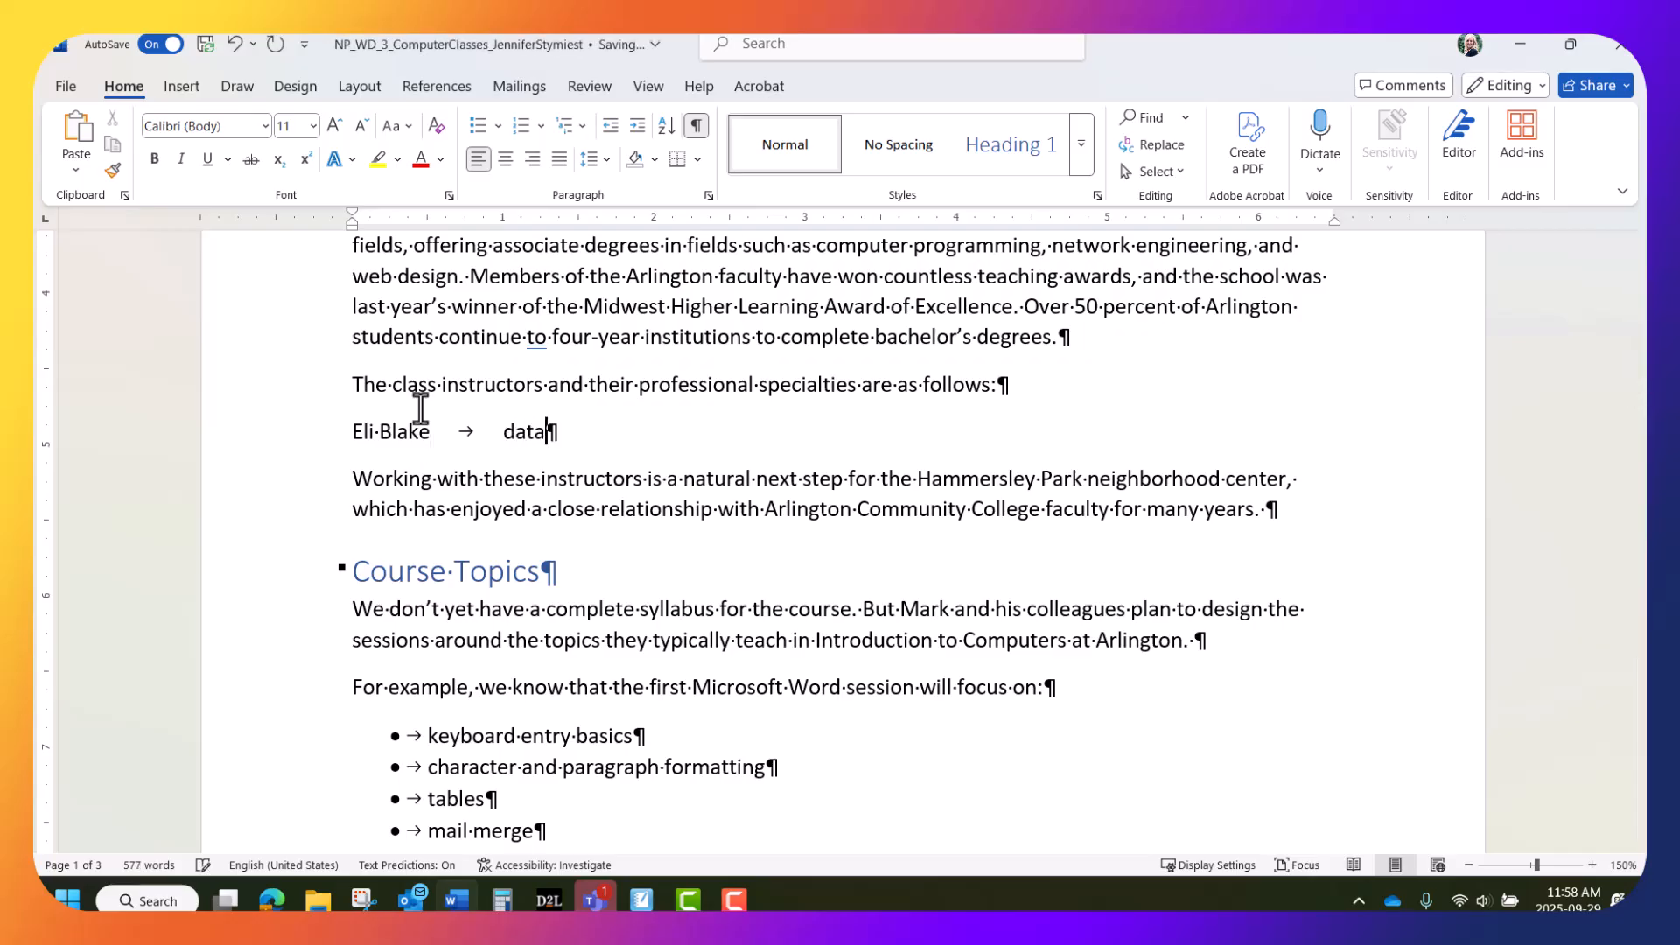
{"action": "type", "text": "base concepts"}
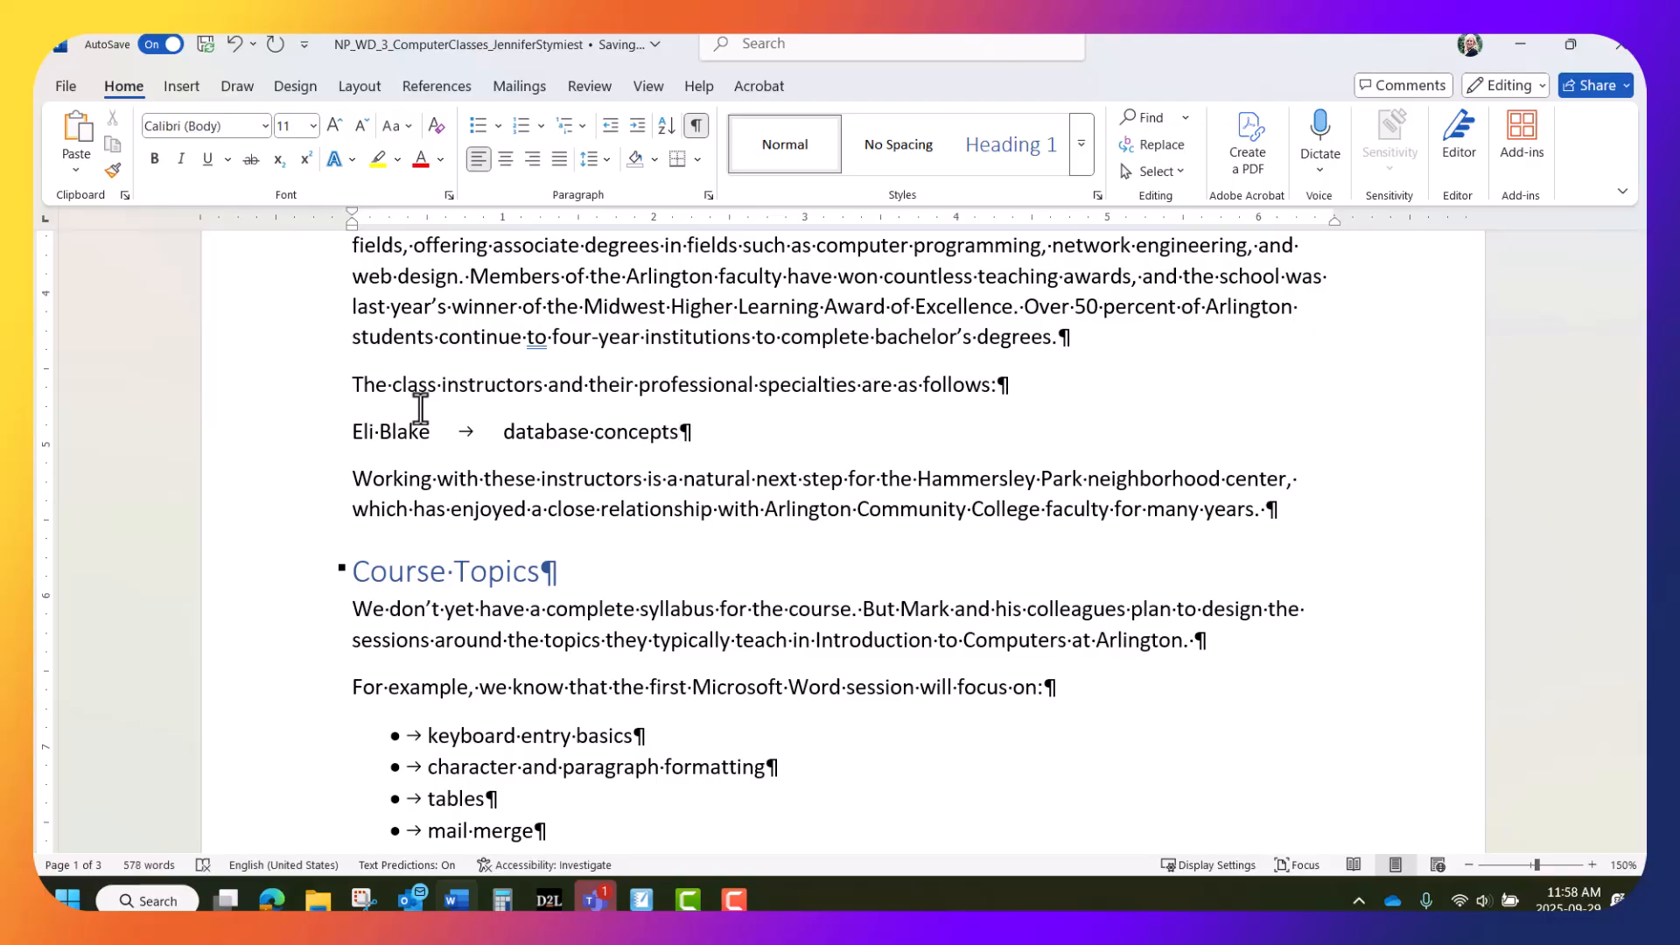
Add a second instructor line with a tab and 'word processing and spreadsheets'
{"action": "key", "text": "Return"}
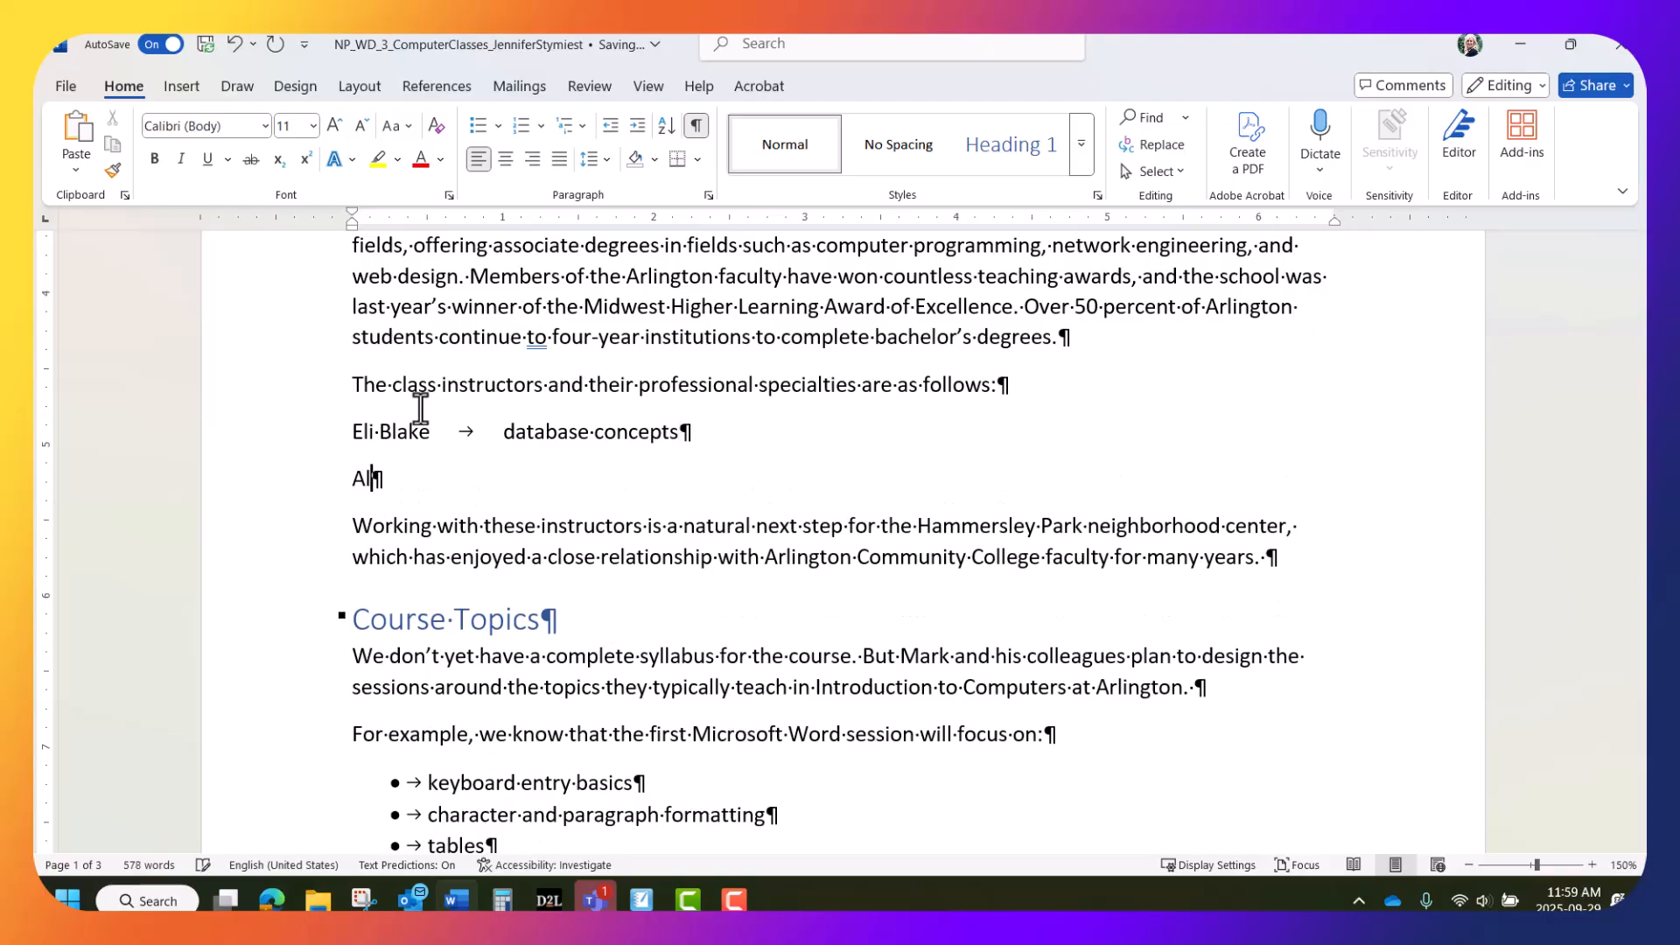
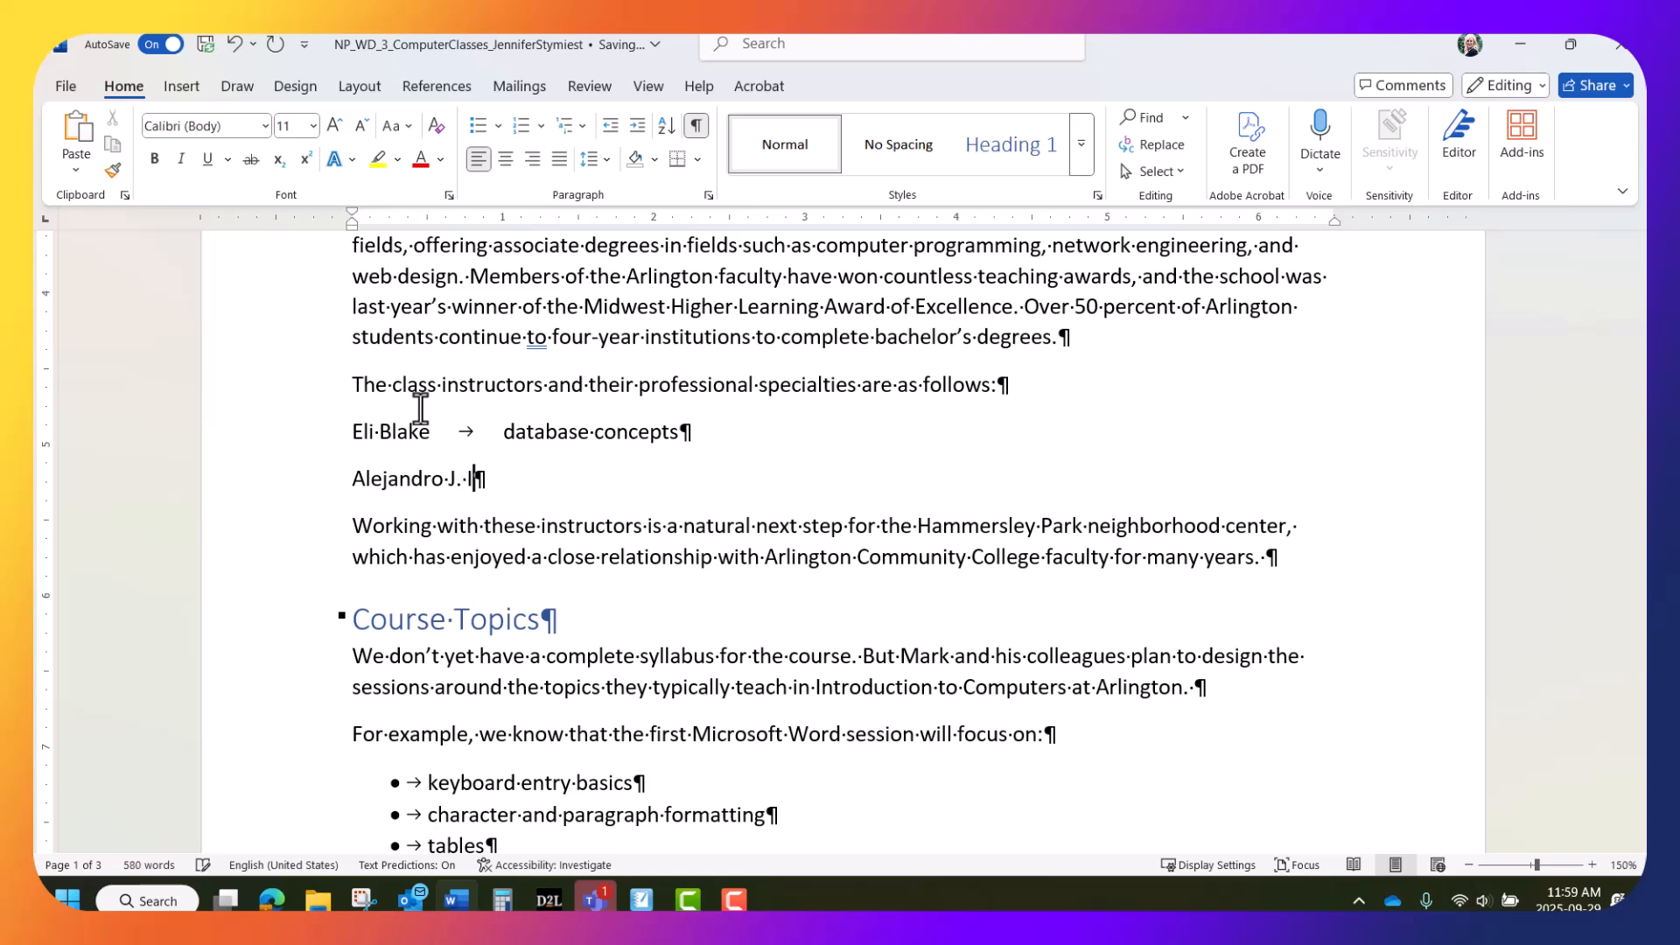
{"action": "key", "text": "Tab"}
{"action": "type", "text": "wo"}
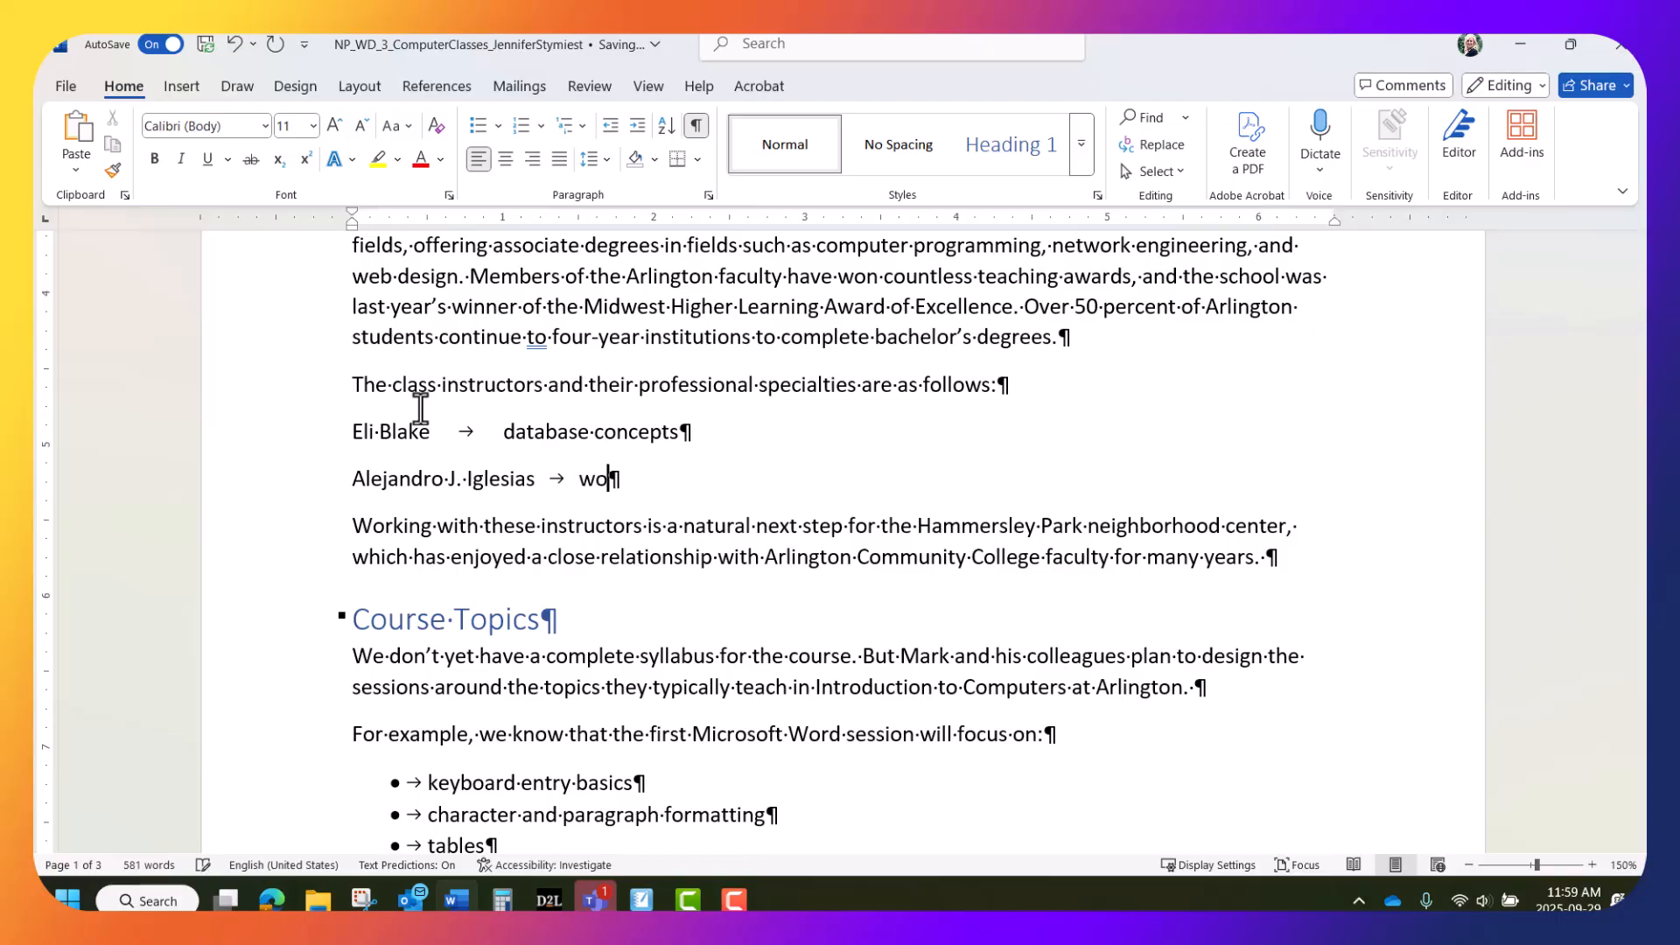
{"action": "type", "text": "rd processing and"}
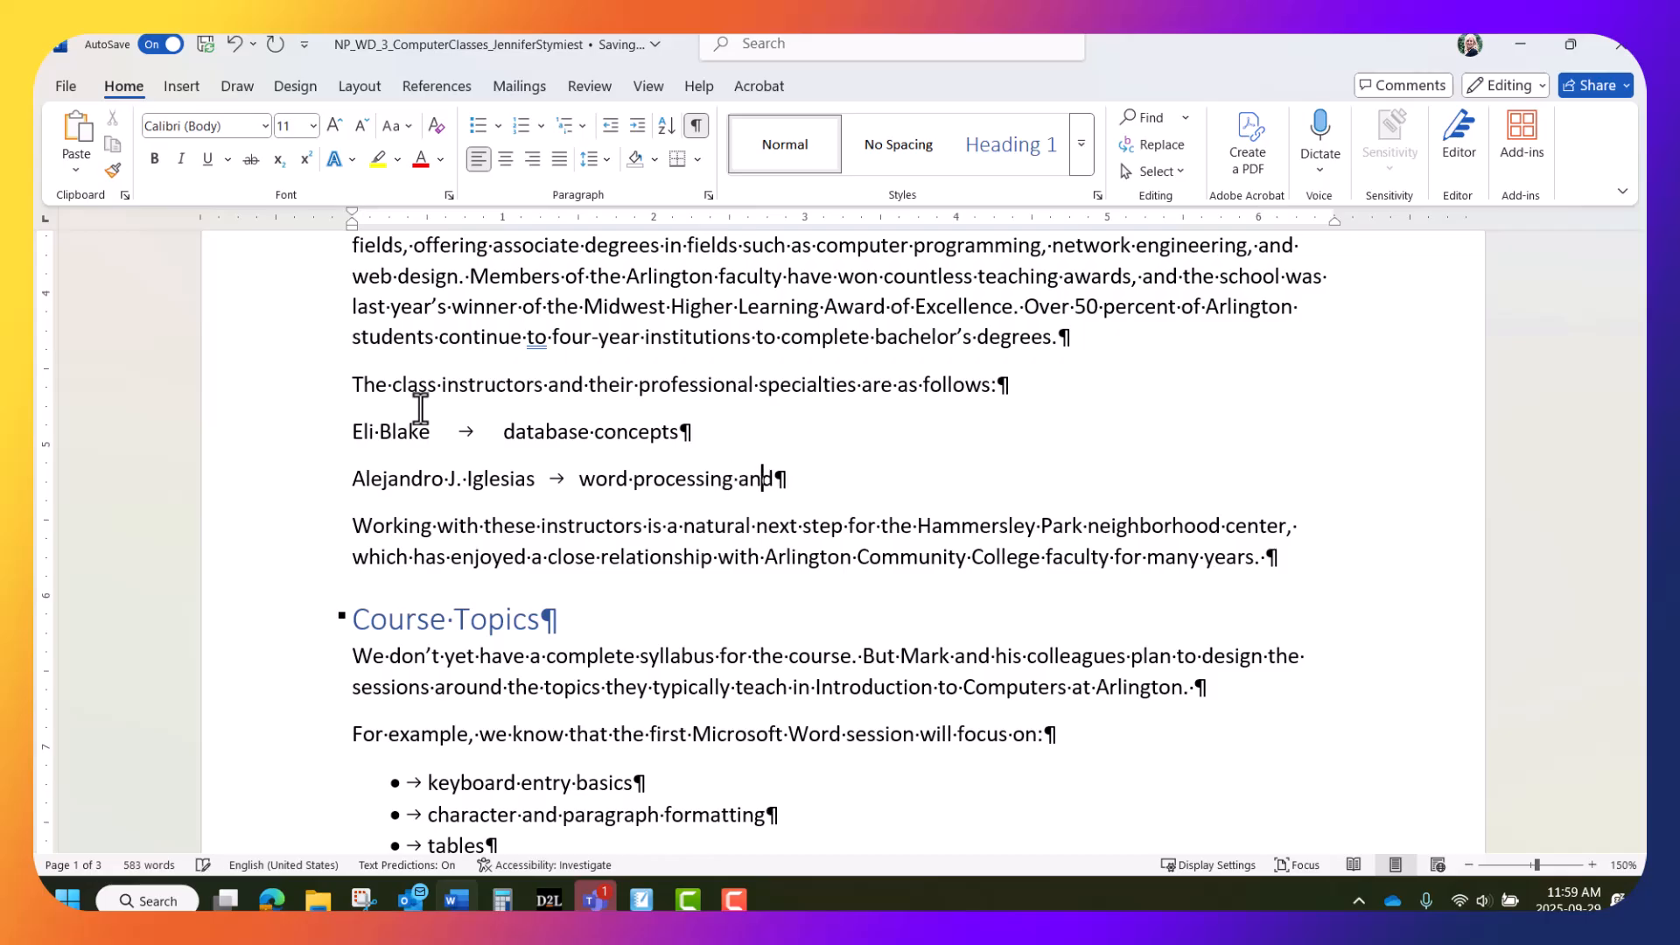
{"action": "type", "text": " spreadshee"}
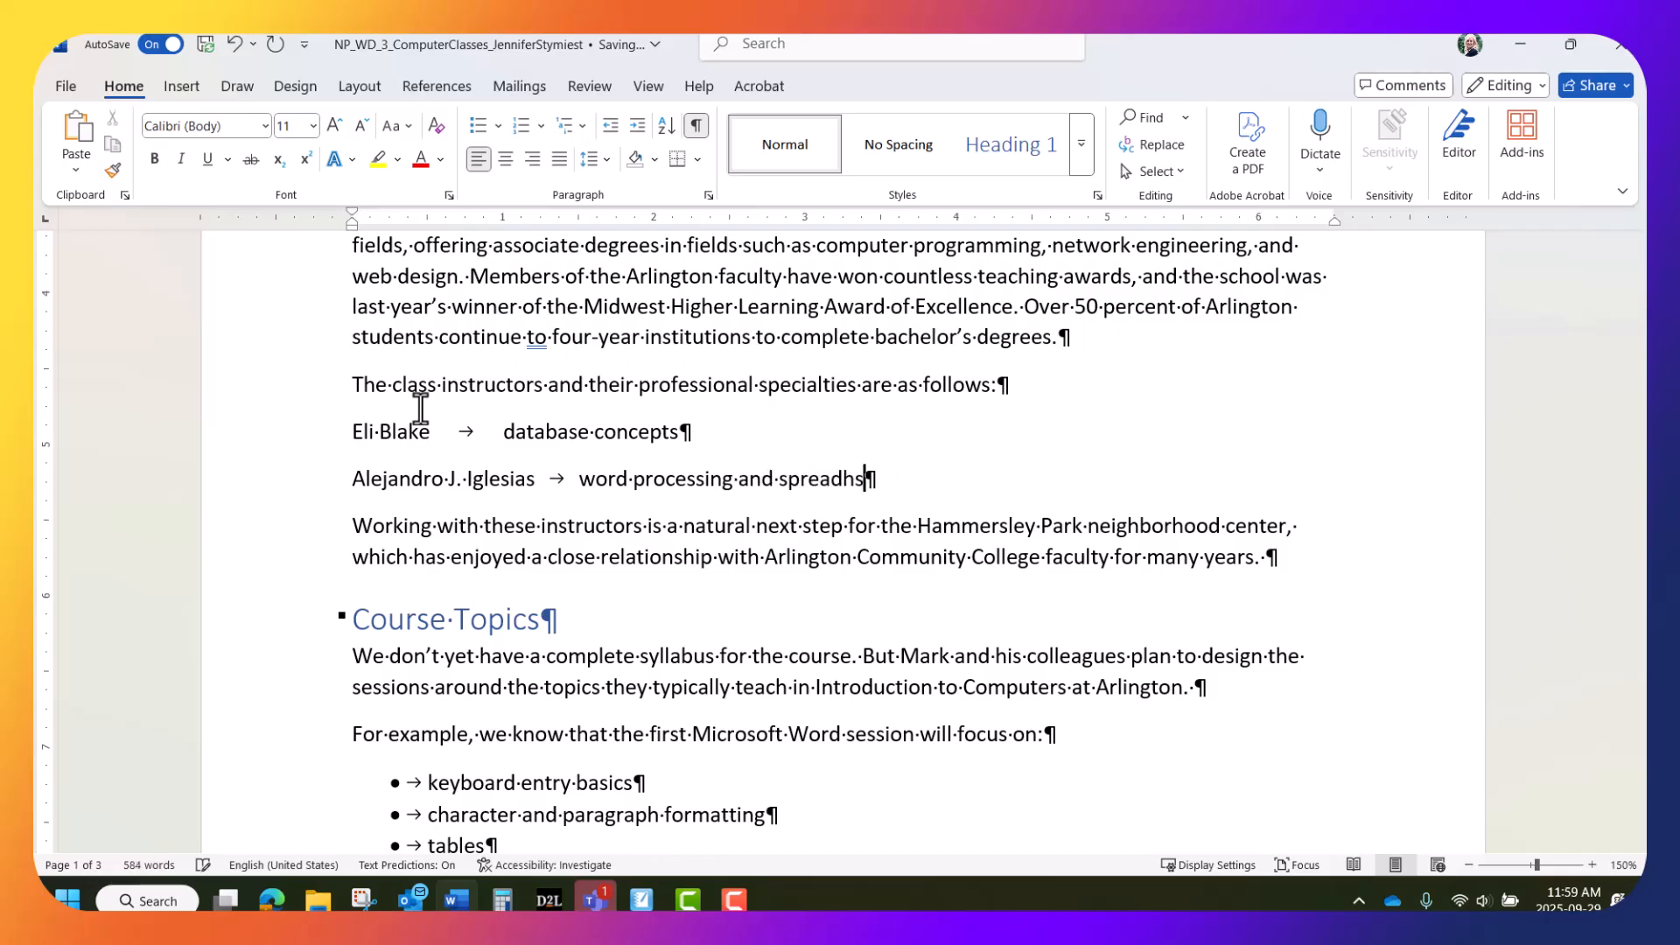
{"action": "type", "text": "ts"}
Add a third instructor line with the full name, a tab, and 'networking and computer maintenance'
{"action": "key", "text": "Return"}
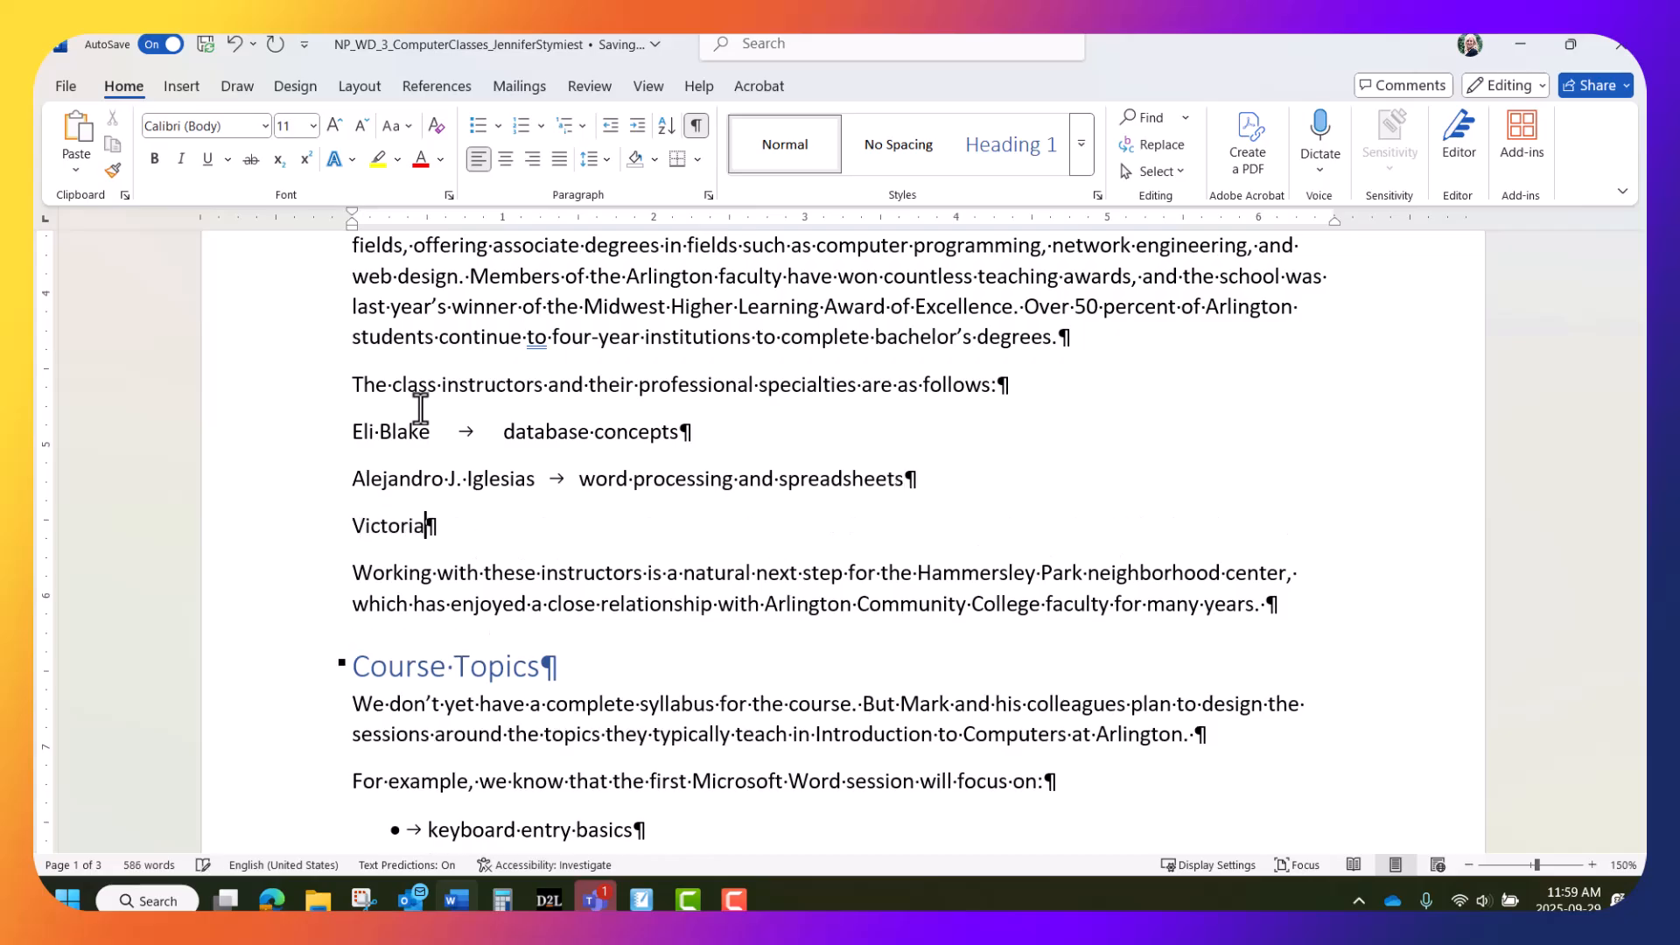
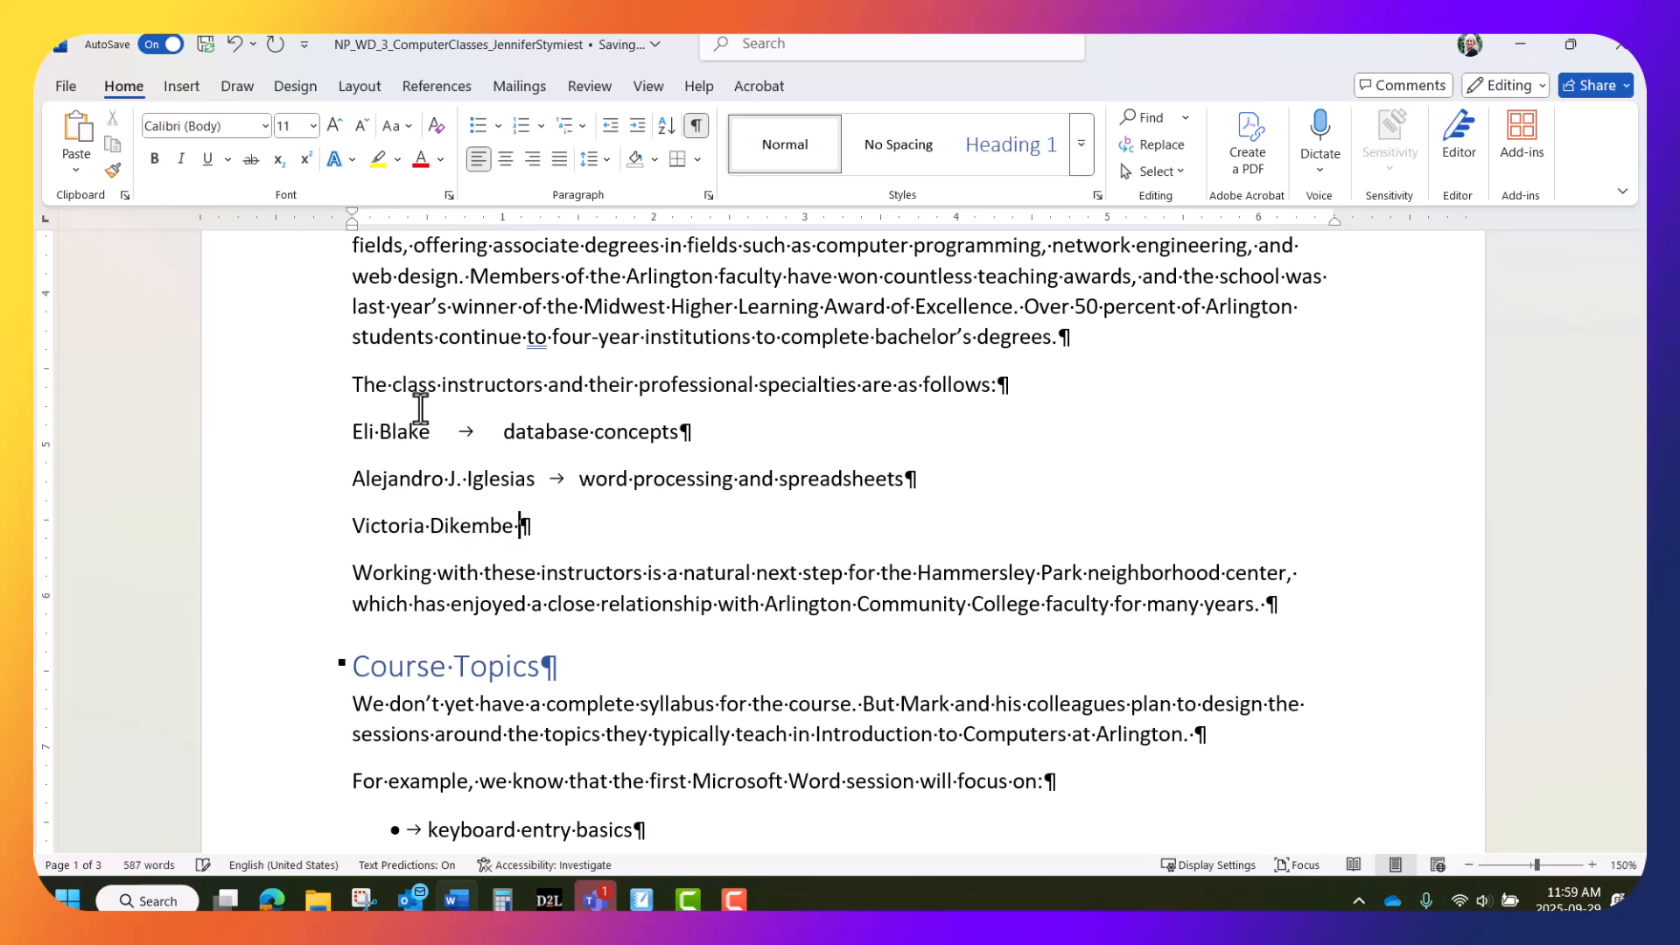
{"action": "key", "text": "Tab"}
{"action": "type", "text": "network"}
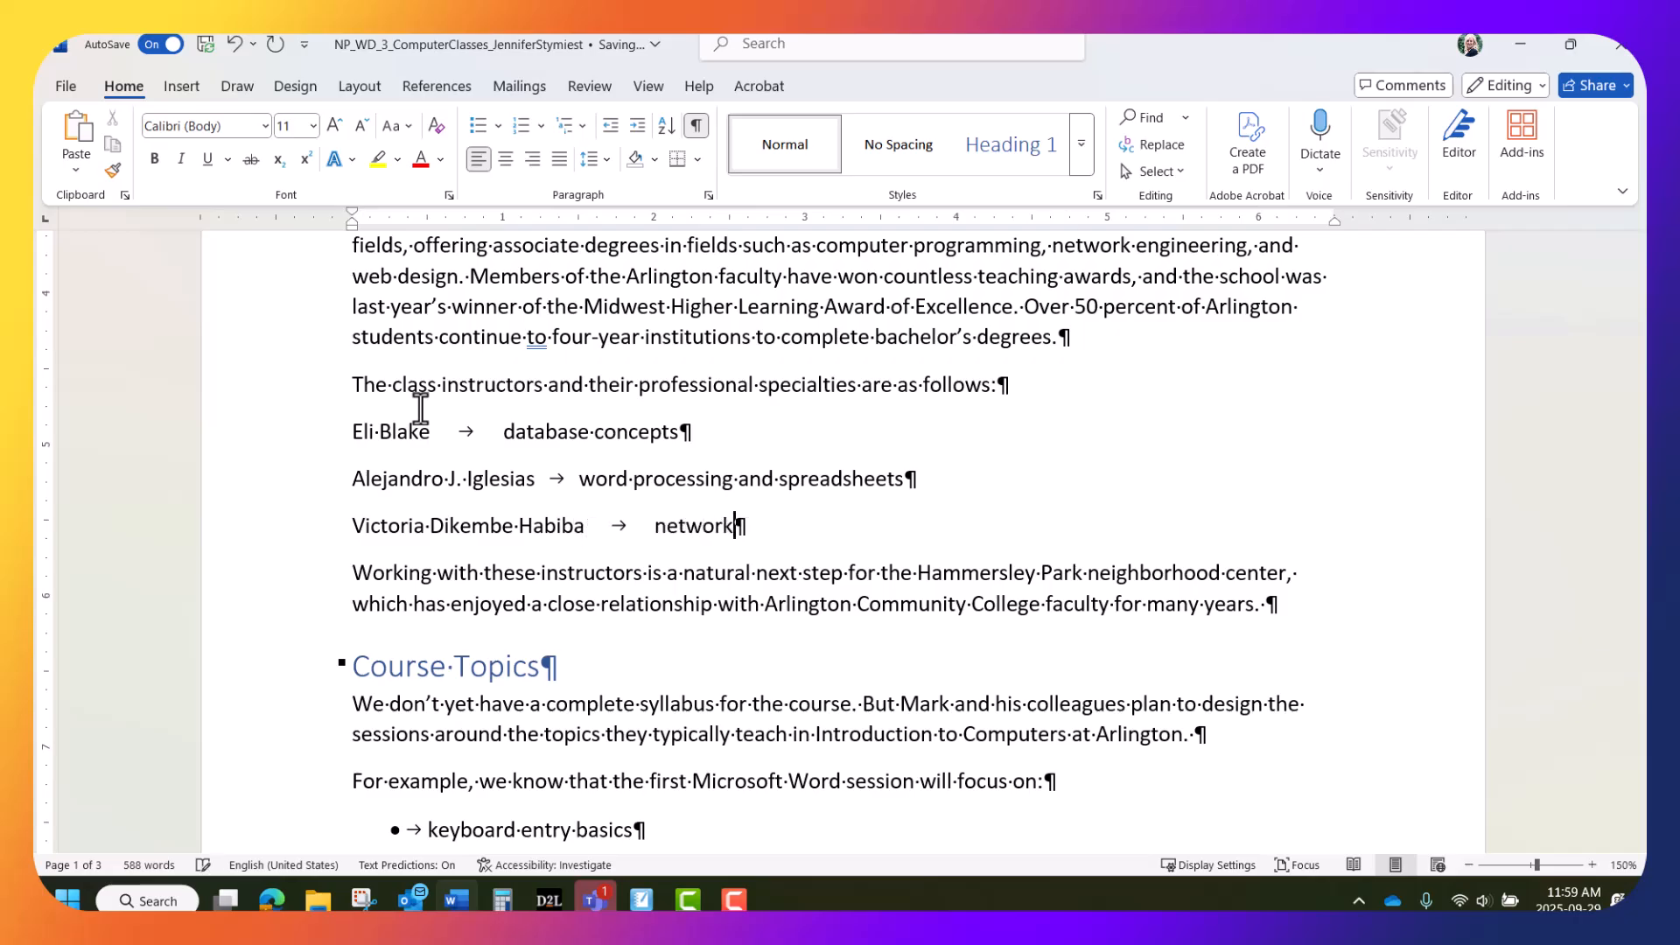
{"action": "type", "text": "ing and com"}
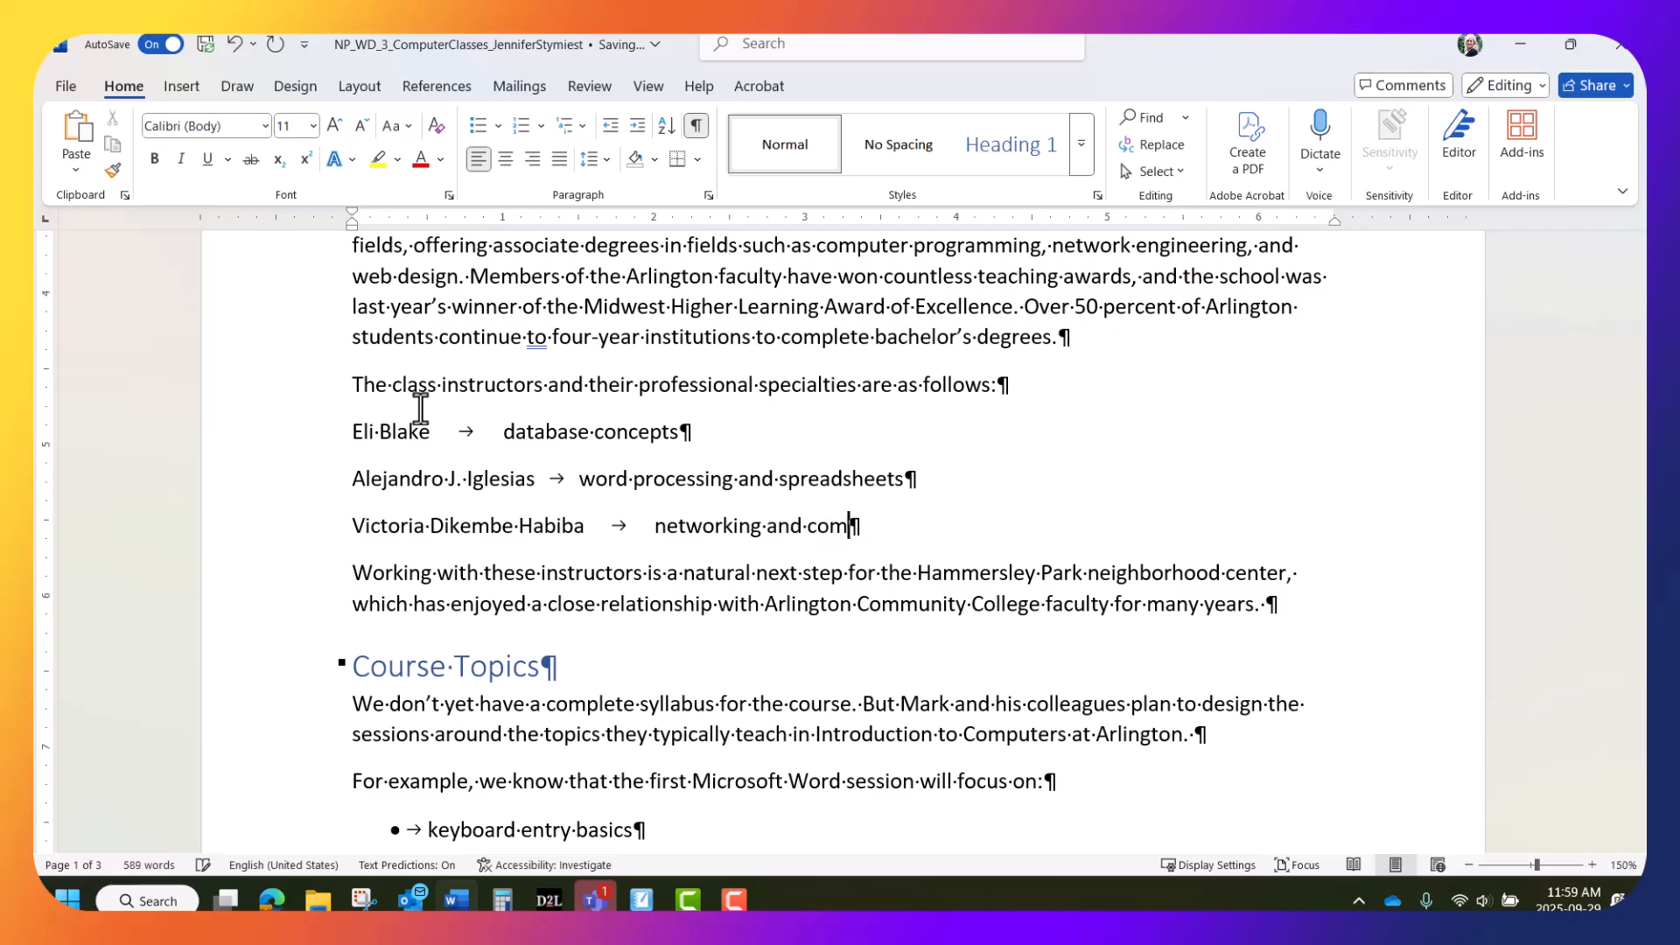
{"action": "type", "text": "puter mainte"}
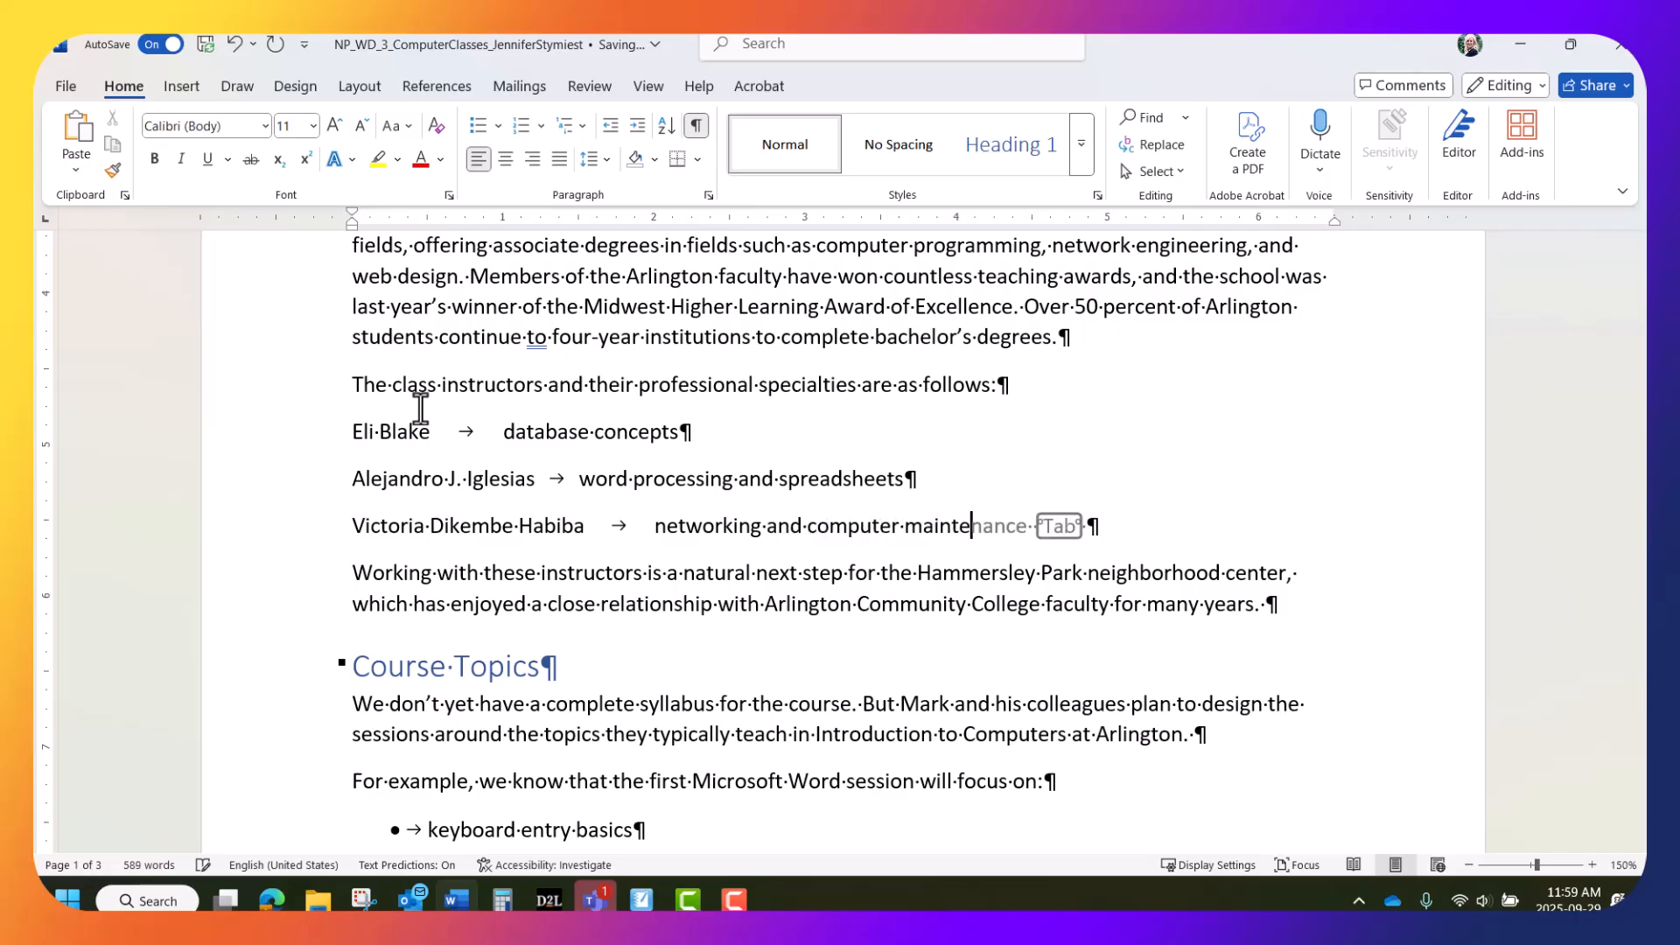
{"action": "type", "text": "nance"}
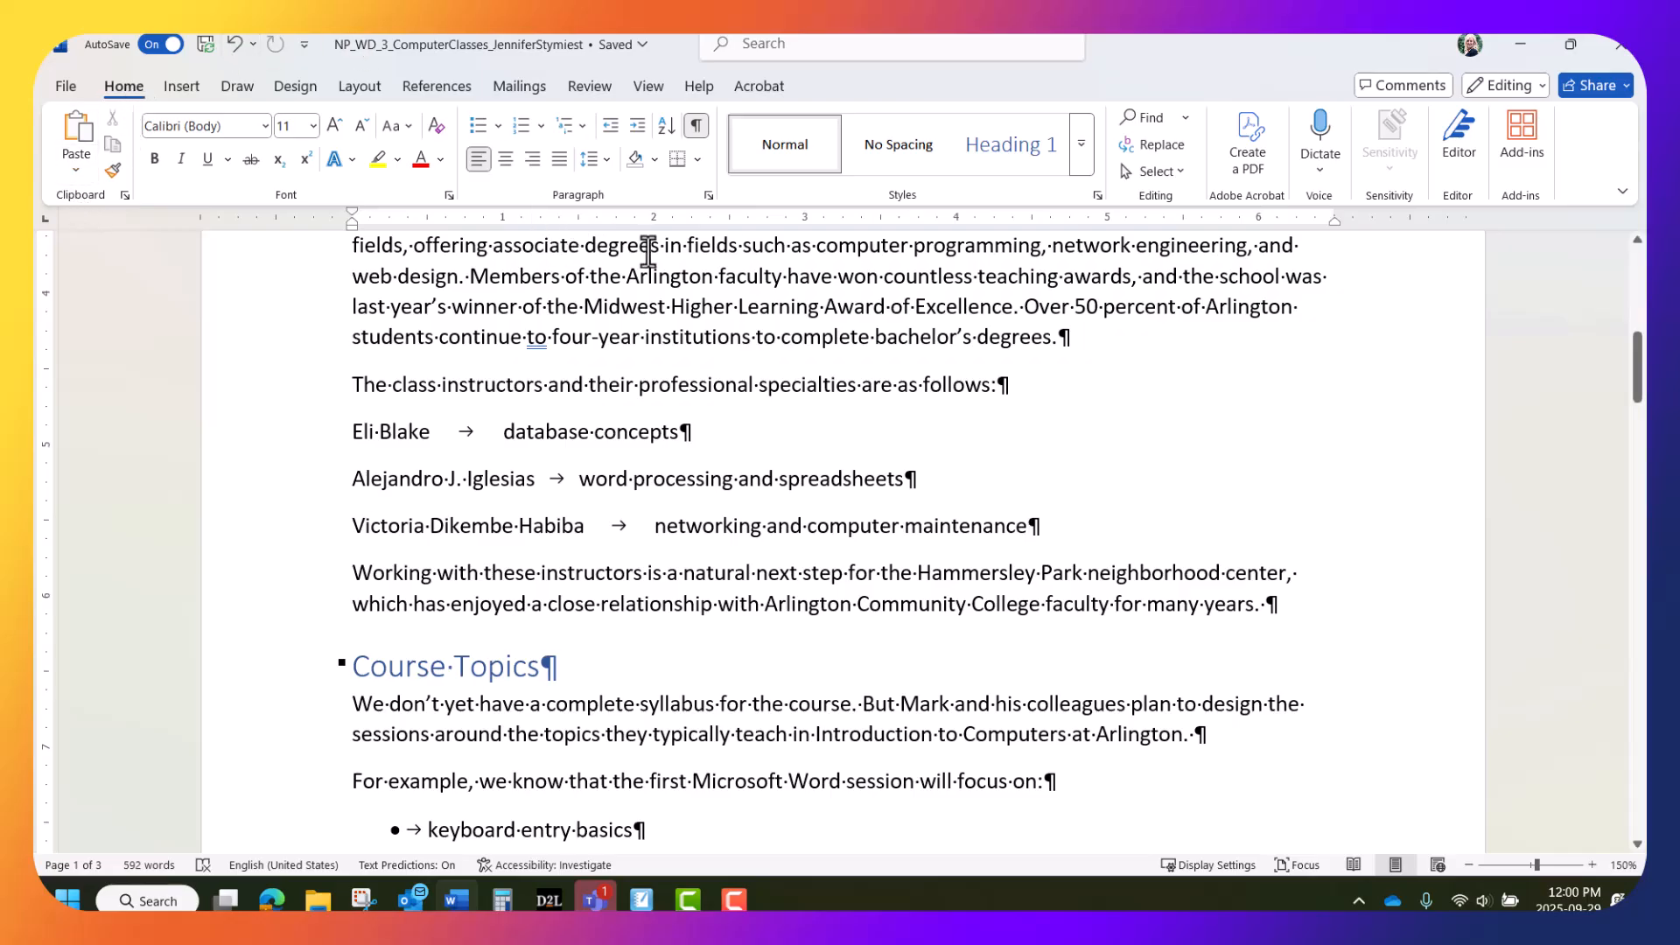
Show the ruler and set a left tab stop near 2.5 inches on the last instructor line
{"action": "left_click", "coordinate": [641, 82]}
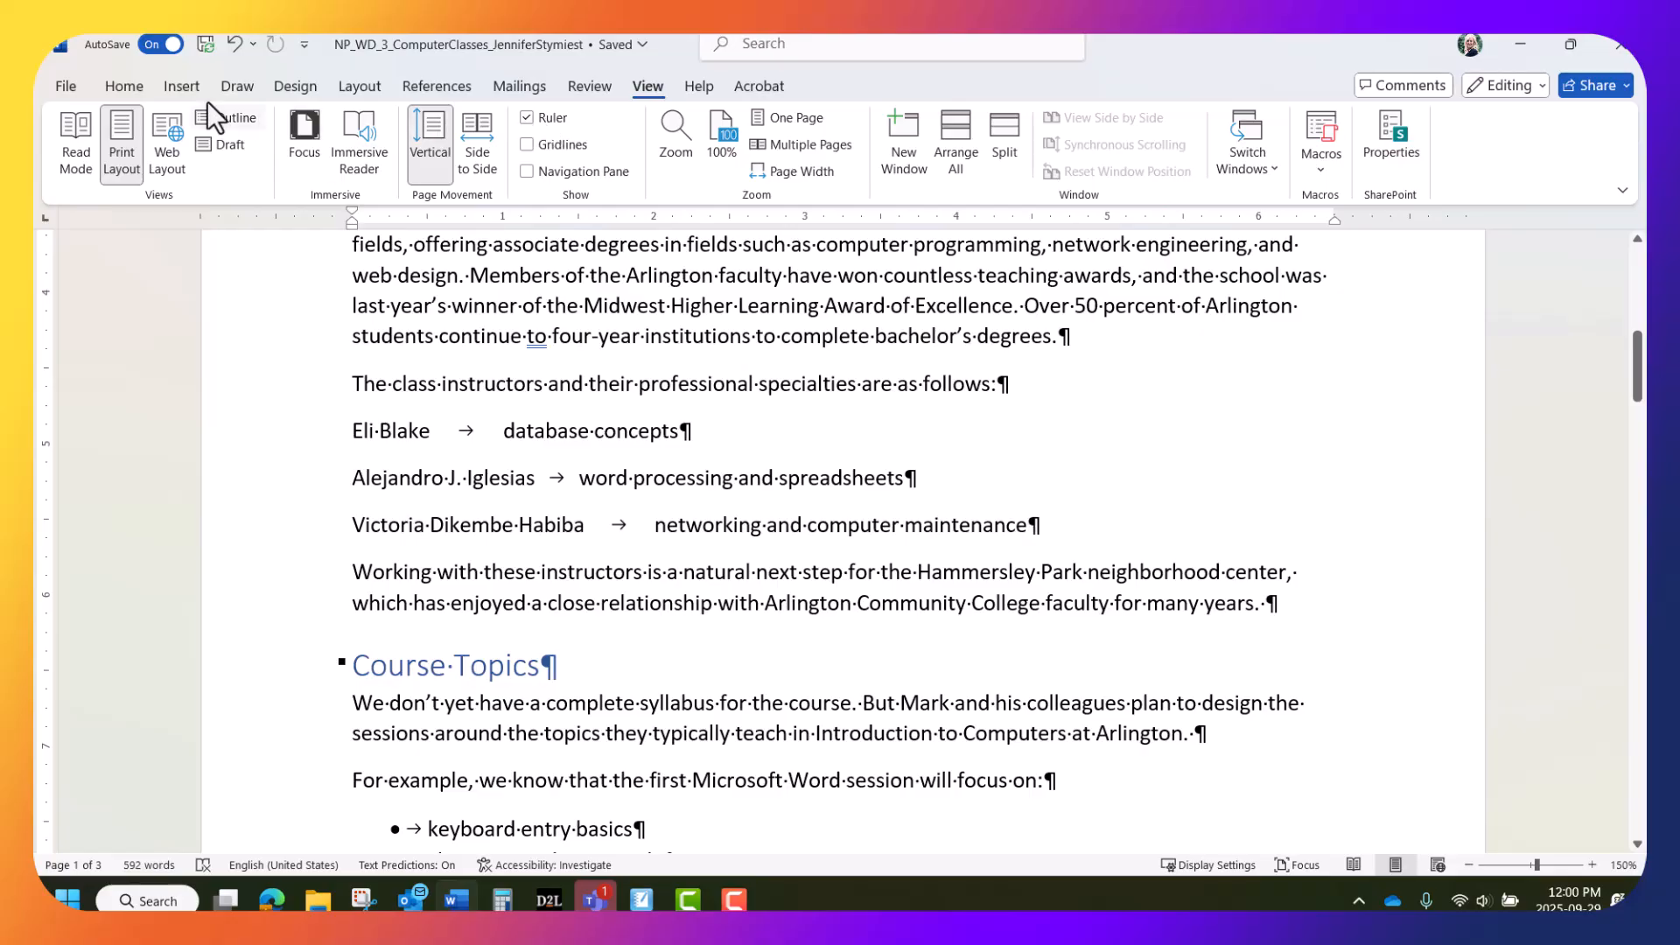
{"action": "left_click", "coordinate": [119, 86]}
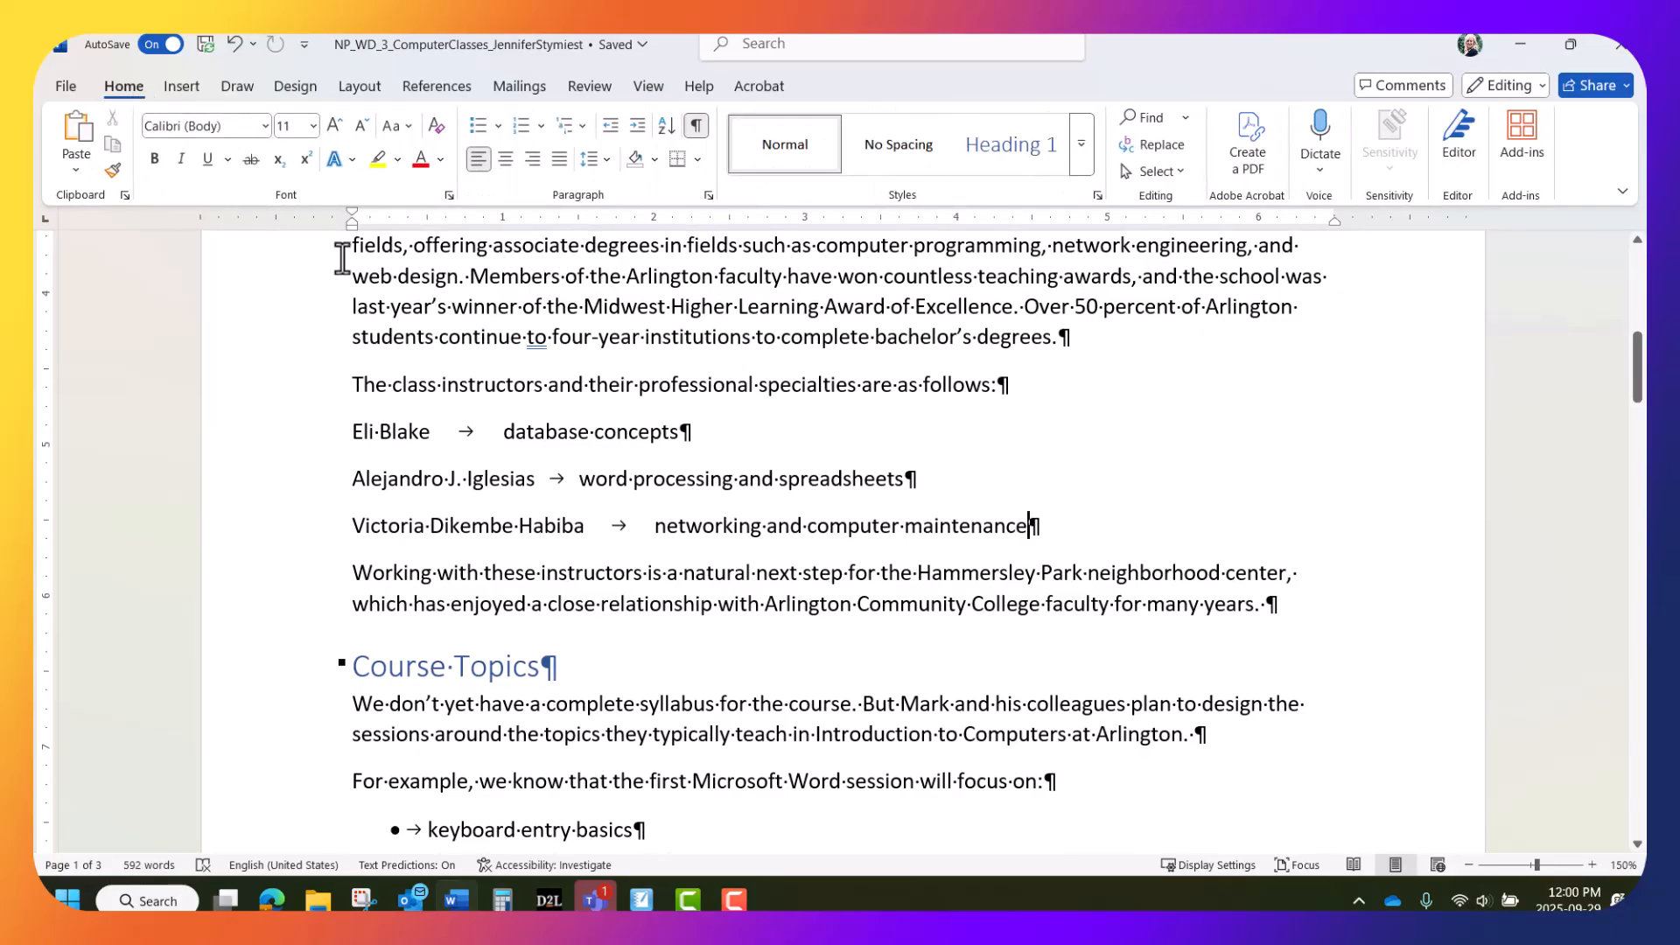
{"action": "left_click", "coordinate": [728, 217]}
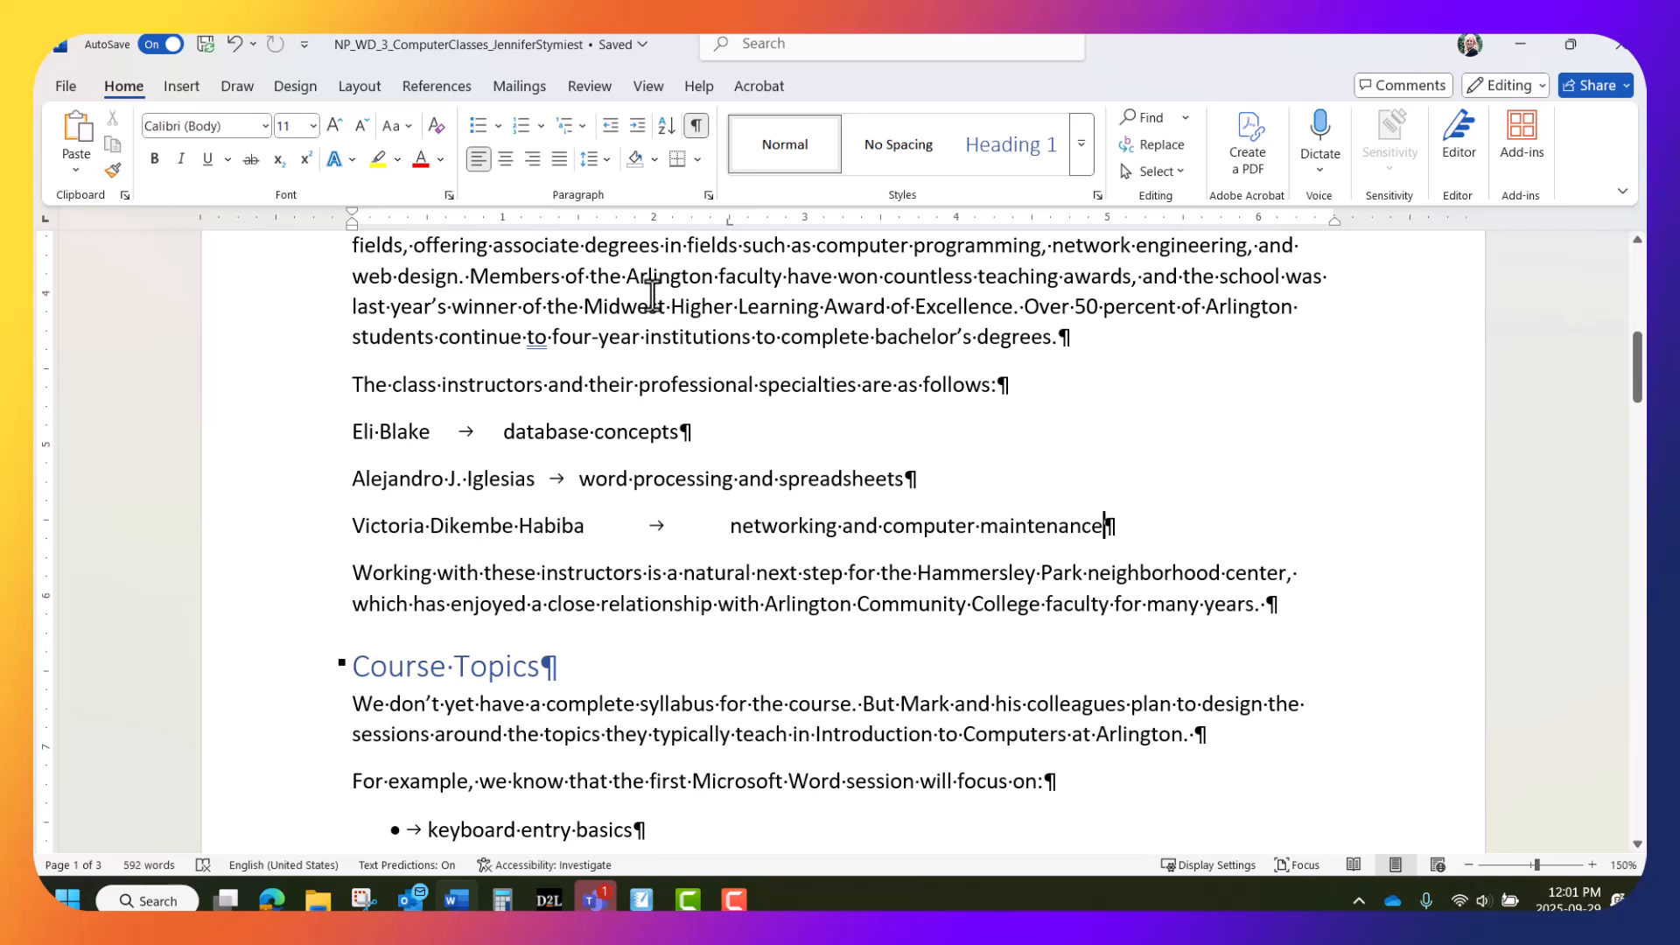
Undo that tab stop and set a shared 2.5-inch left tab stop for all three instructor lines
{"action": "left_click", "coordinate": [234, 44]}
{"action": "left_click_drag", "start_coordinate": [350, 431], "coordinate": [1022, 497]}
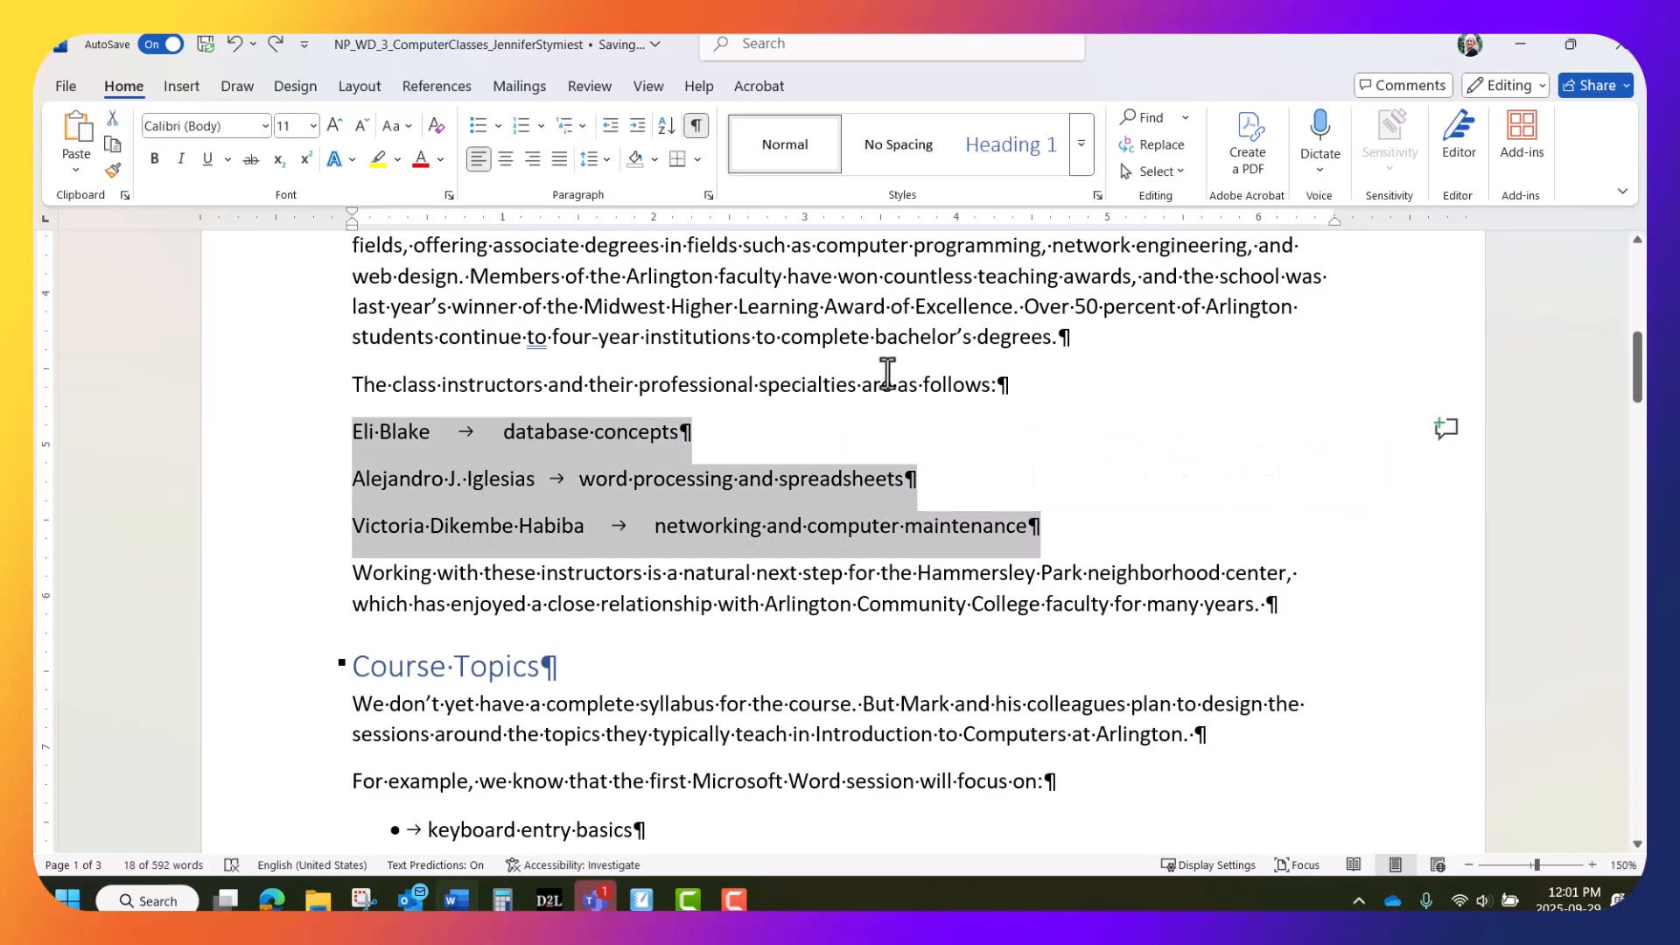
{"action": "left_click", "coordinate": [728, 219]}
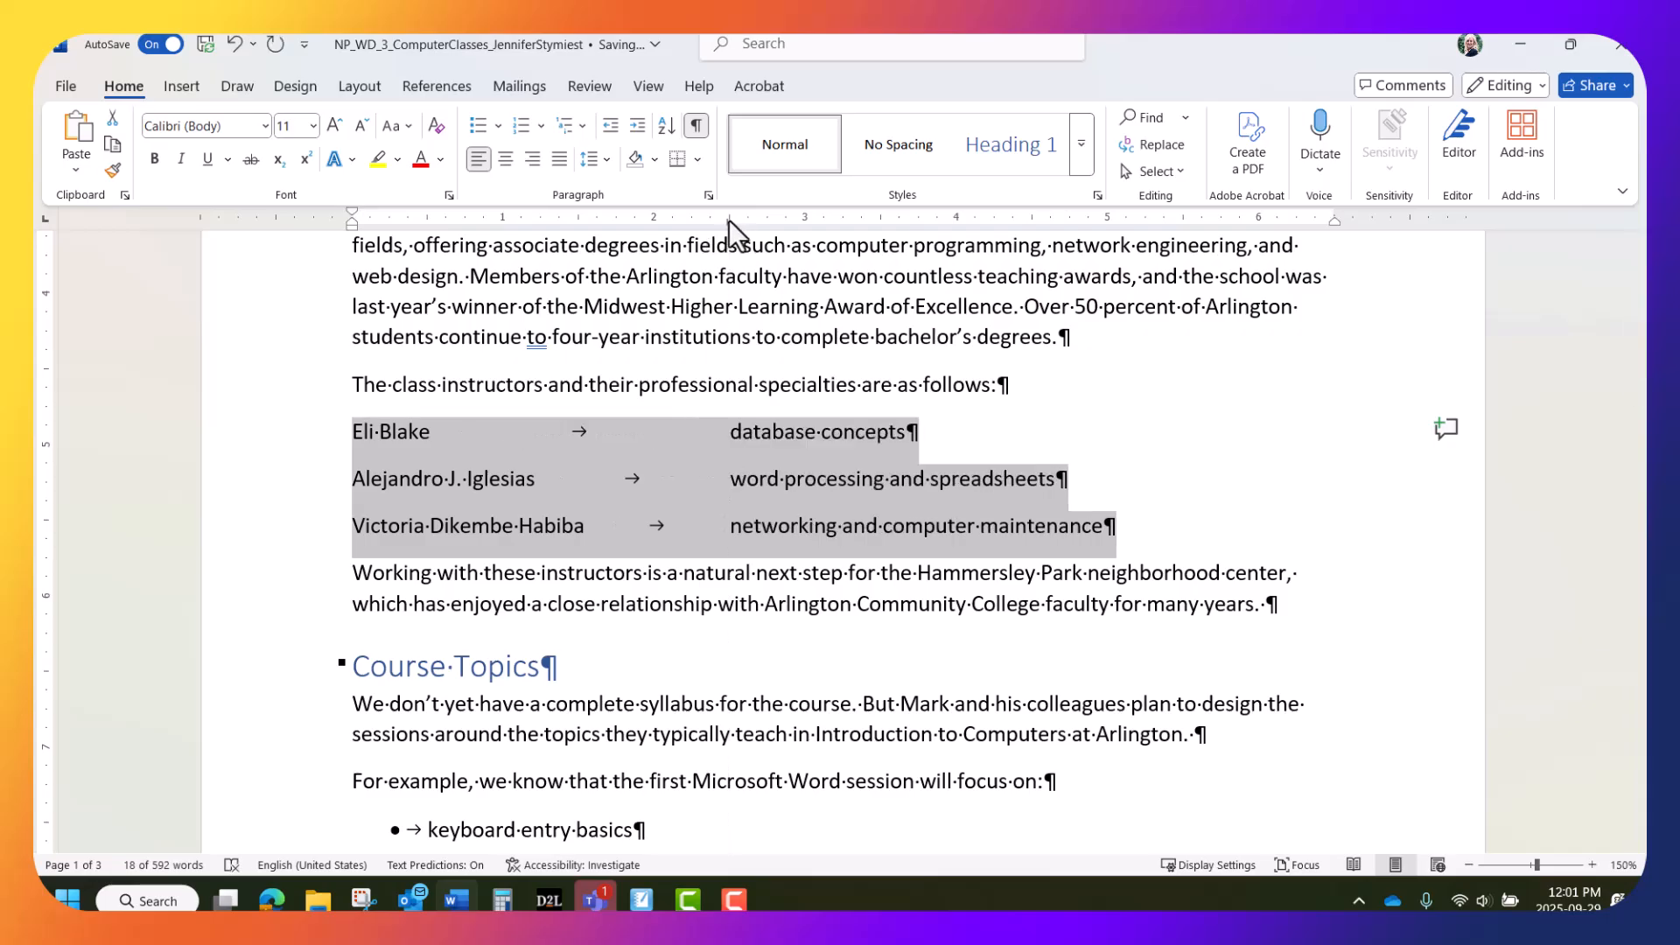
{"action": "left_click", "coordinate": [698, 459]}
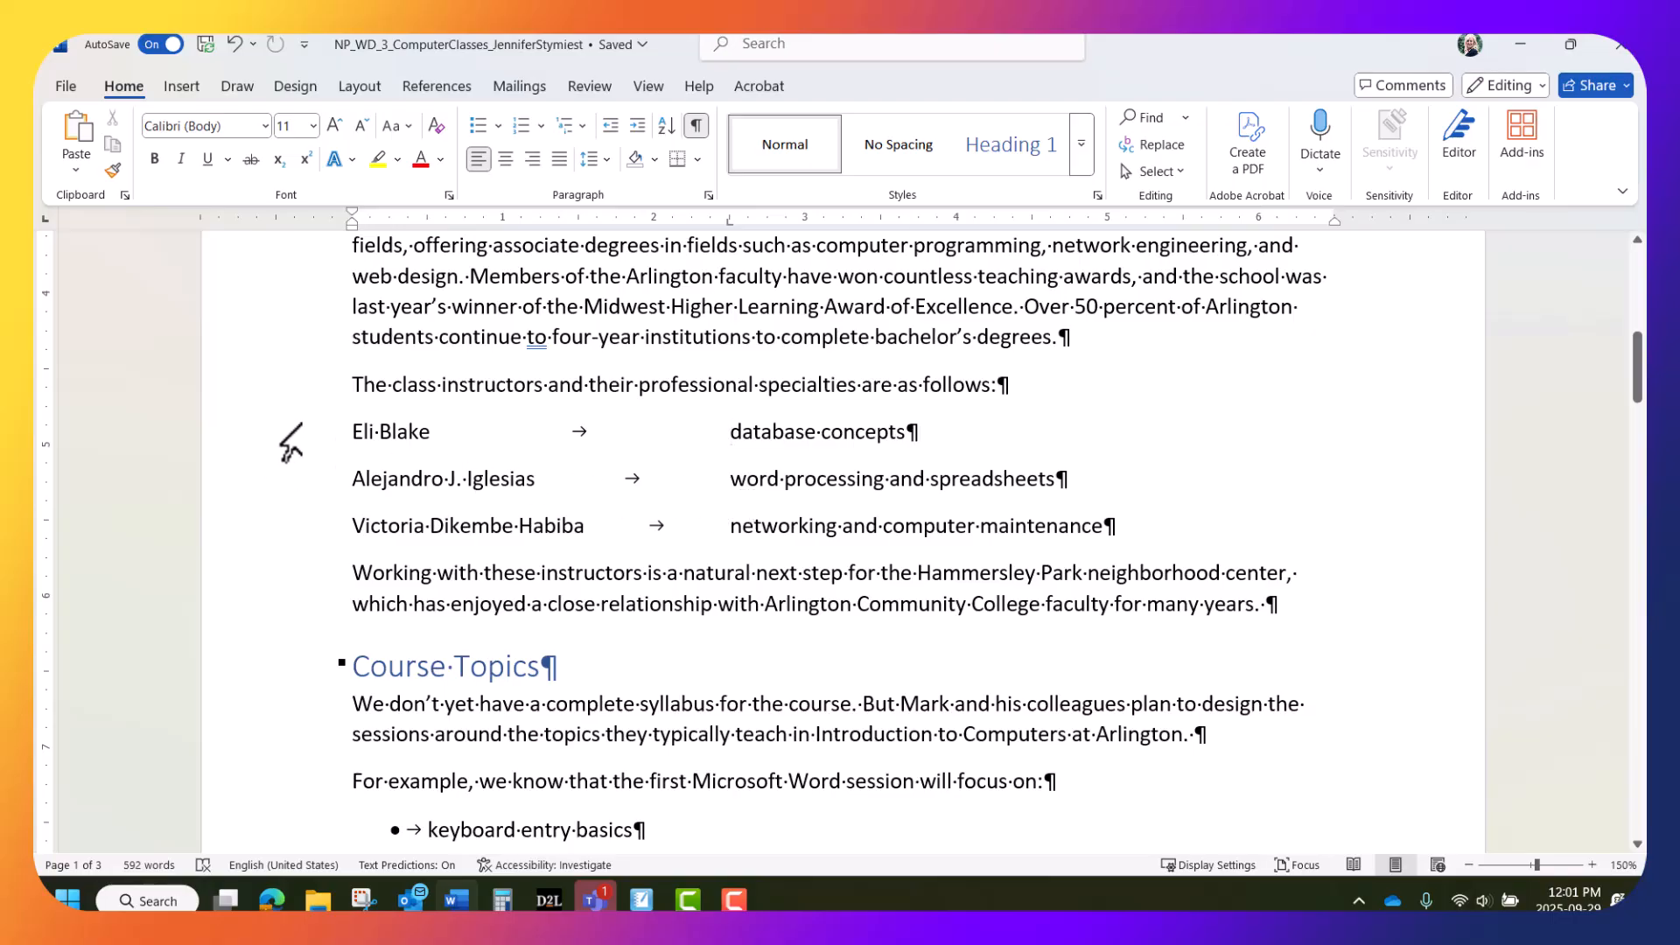
Select the first two instructor lines and open Home's Line and Paragraph Spacing menu
{"action": "left_click_drag", "start_coordinate": [301, 426], "coordinate": [315, 472]}
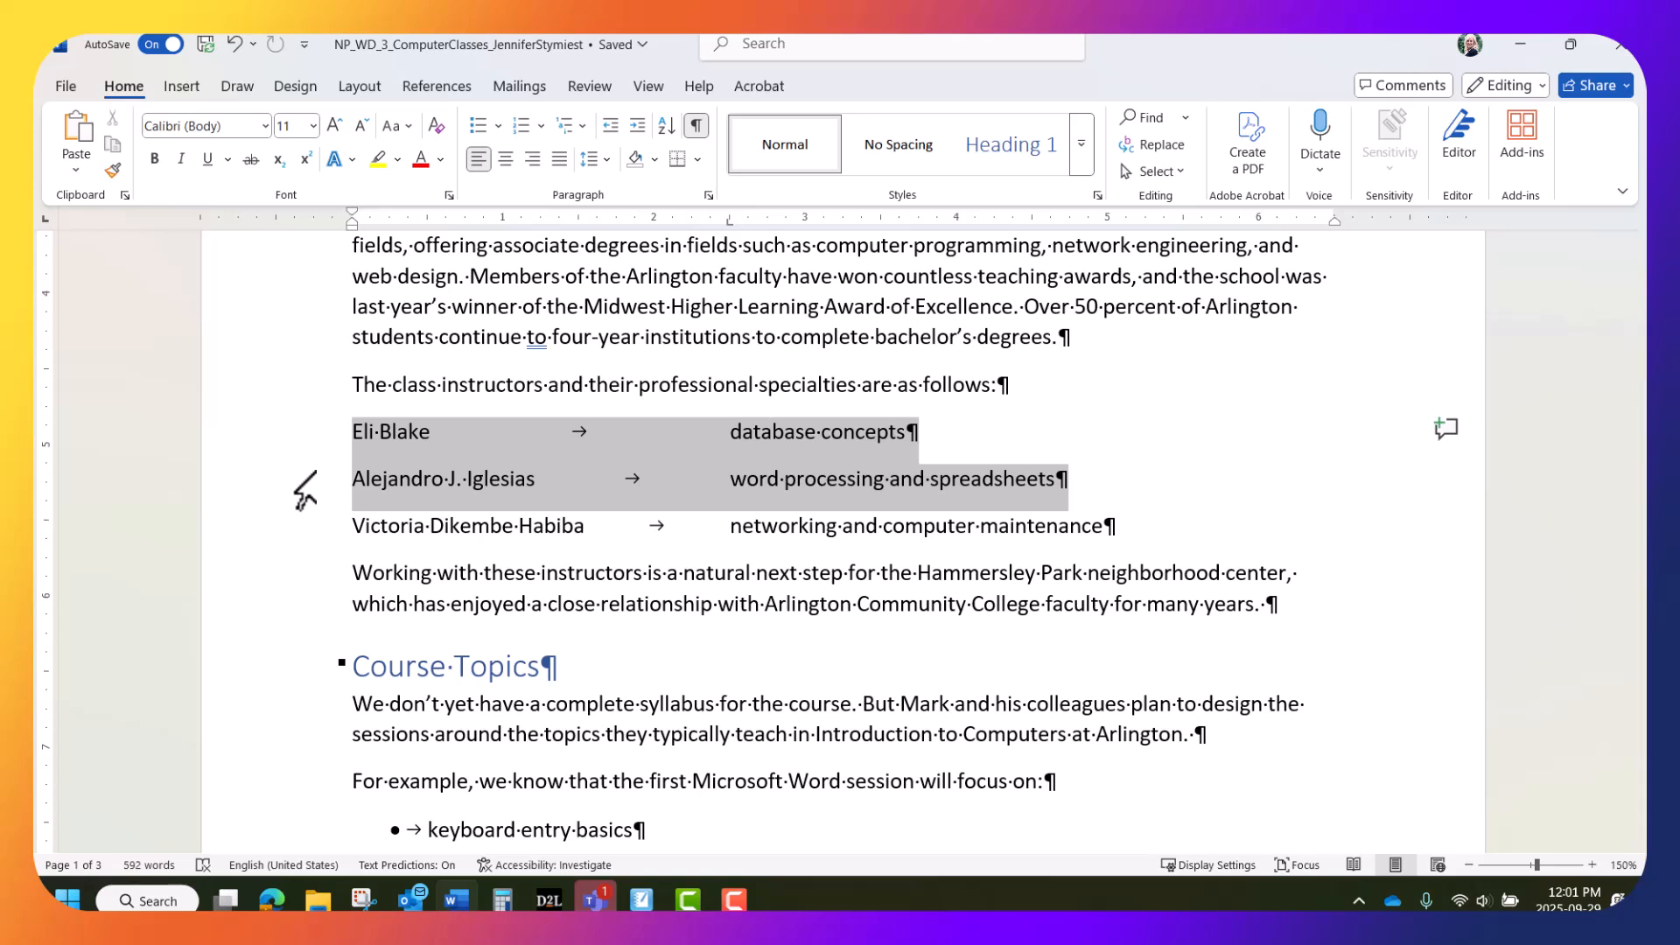
{"action": "left_click", "coordinate": [288, 447]}
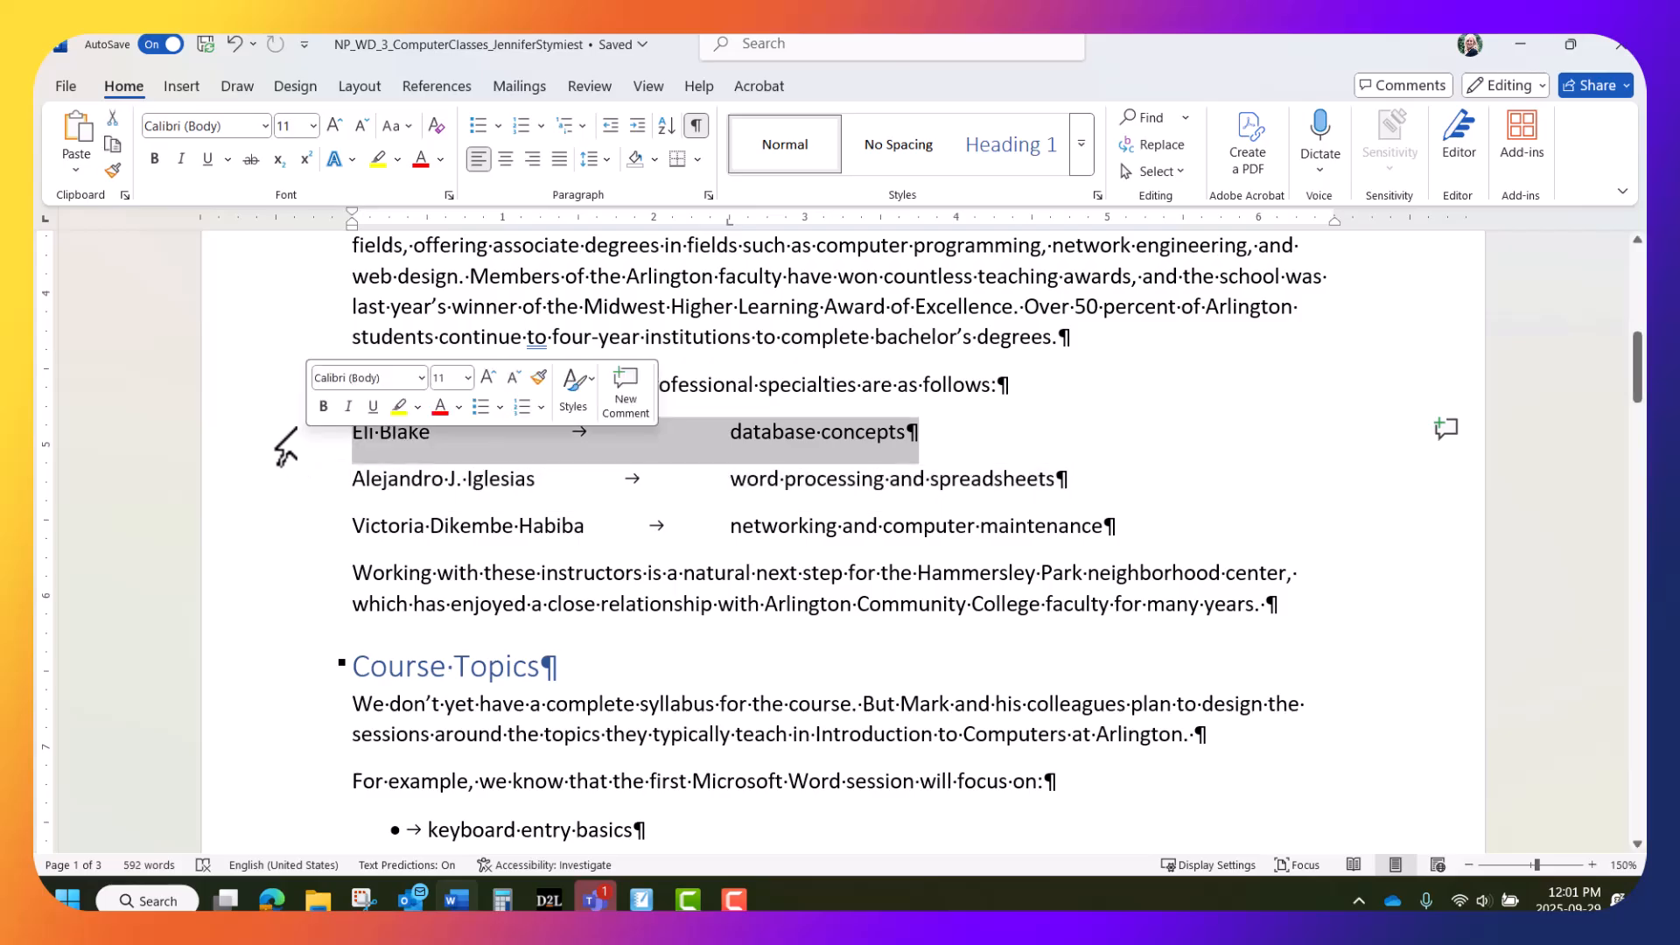
{"action": "left_click_drag", "start_coordinate": [292, 448], "coordinate": [307, 480]}
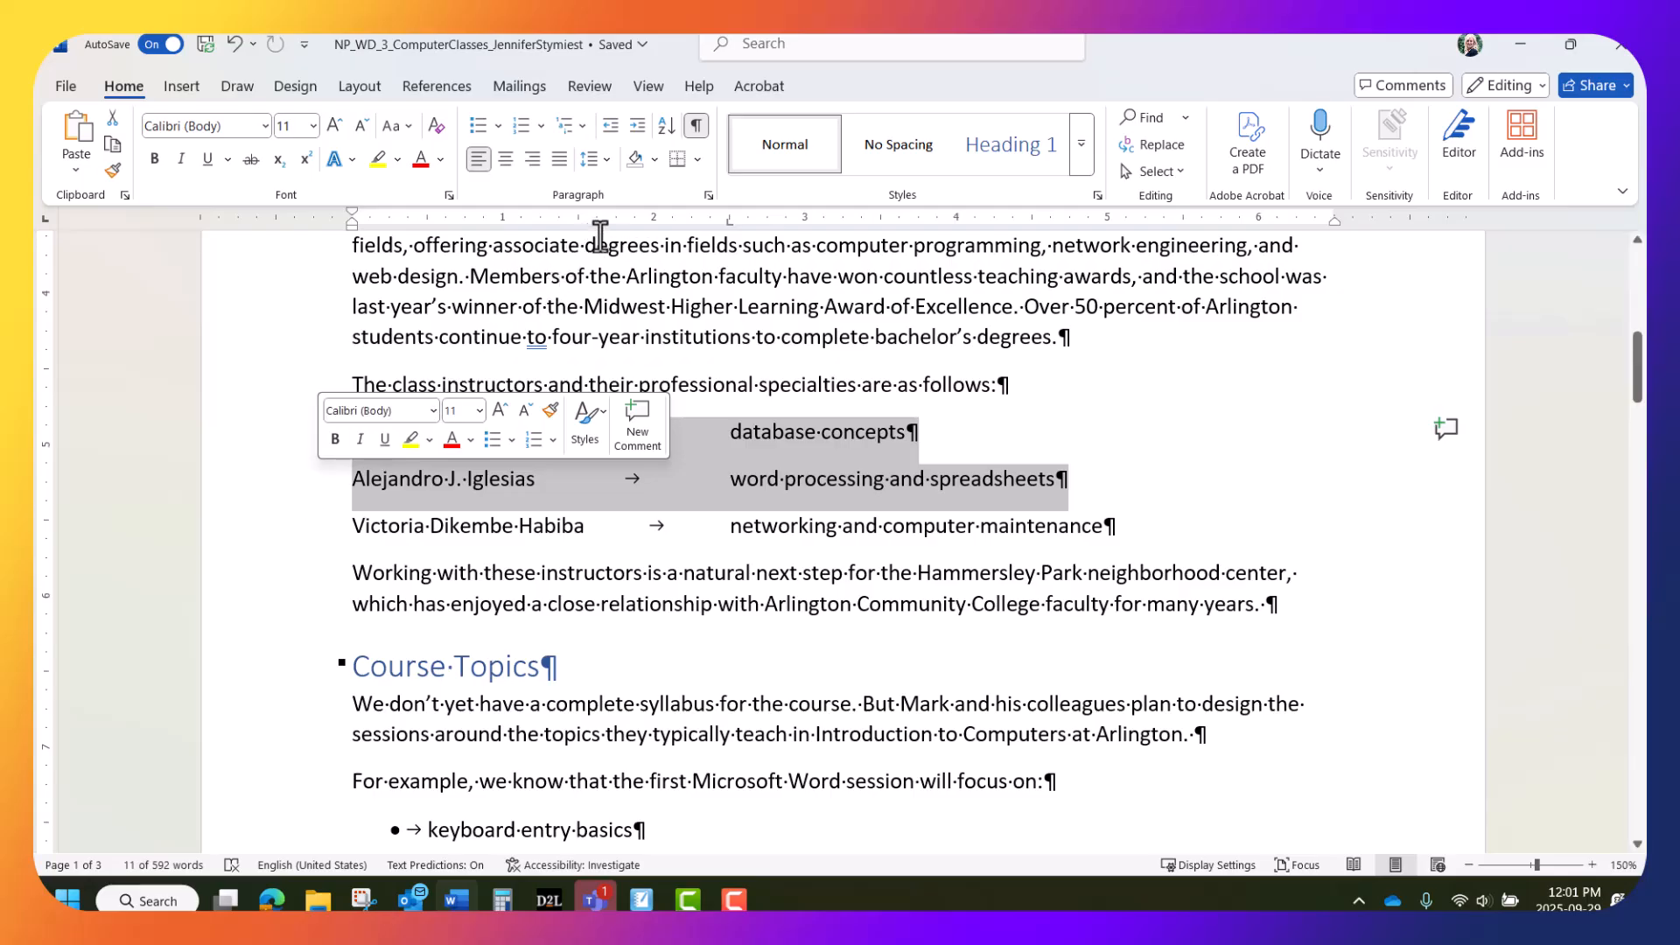
{"action": "left_click", "coordinate": [606, 160]}
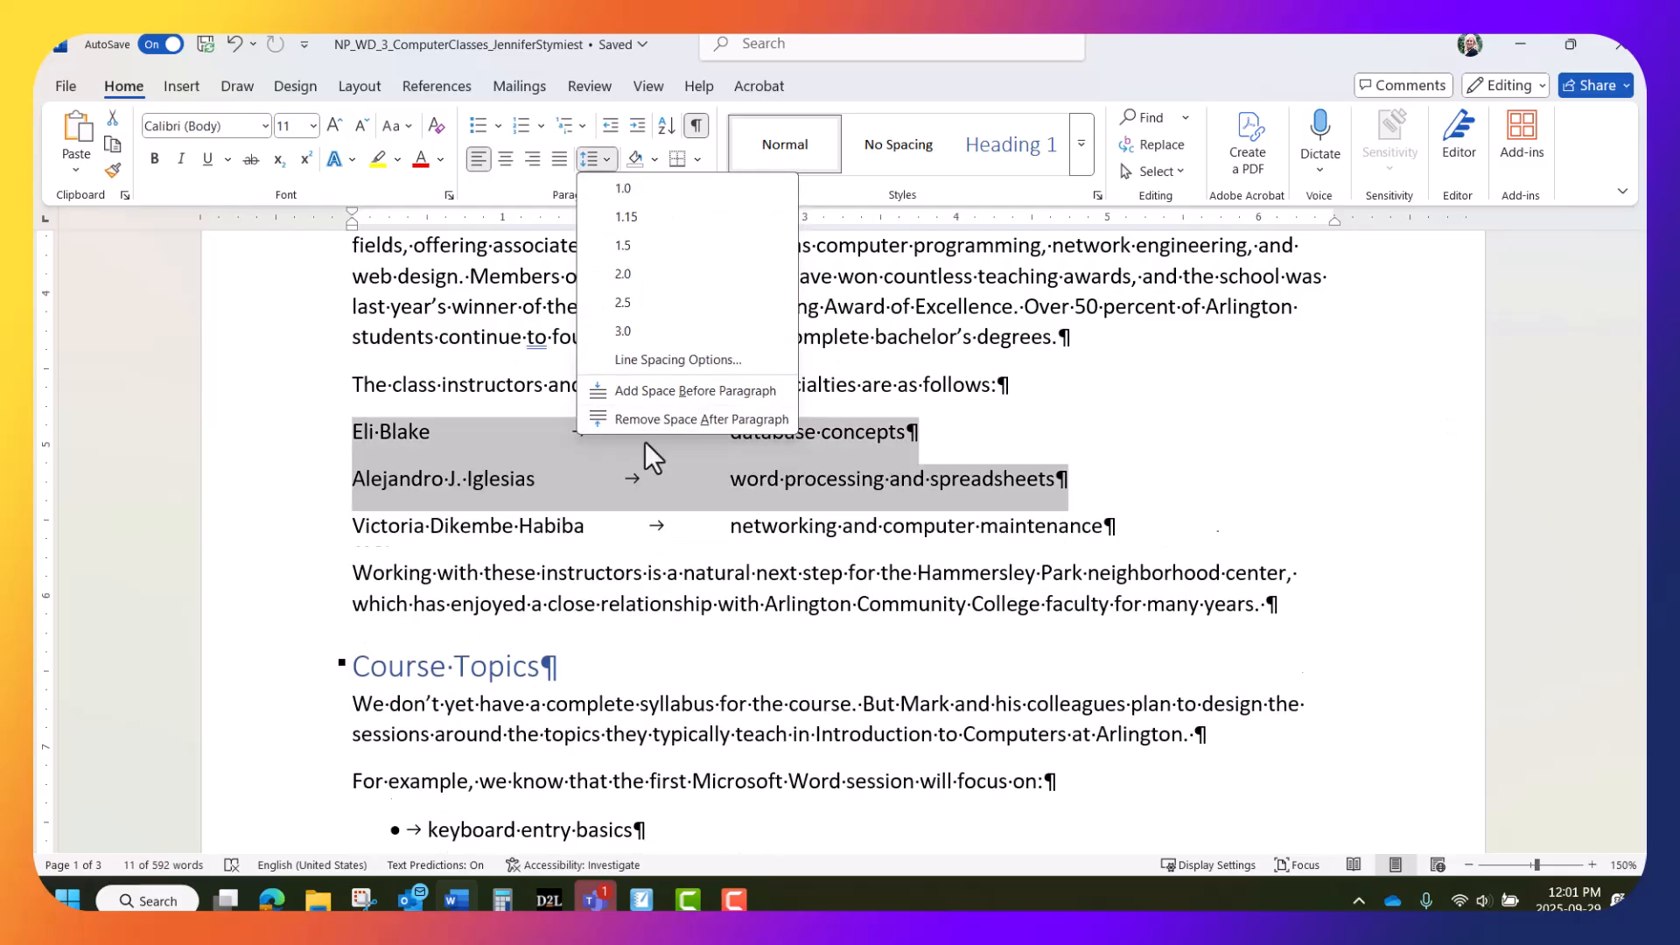
Remove space after the first two instructor lines, then scroll back to the document's top
{"action": "left_click", "coordinate": [672, 416]}
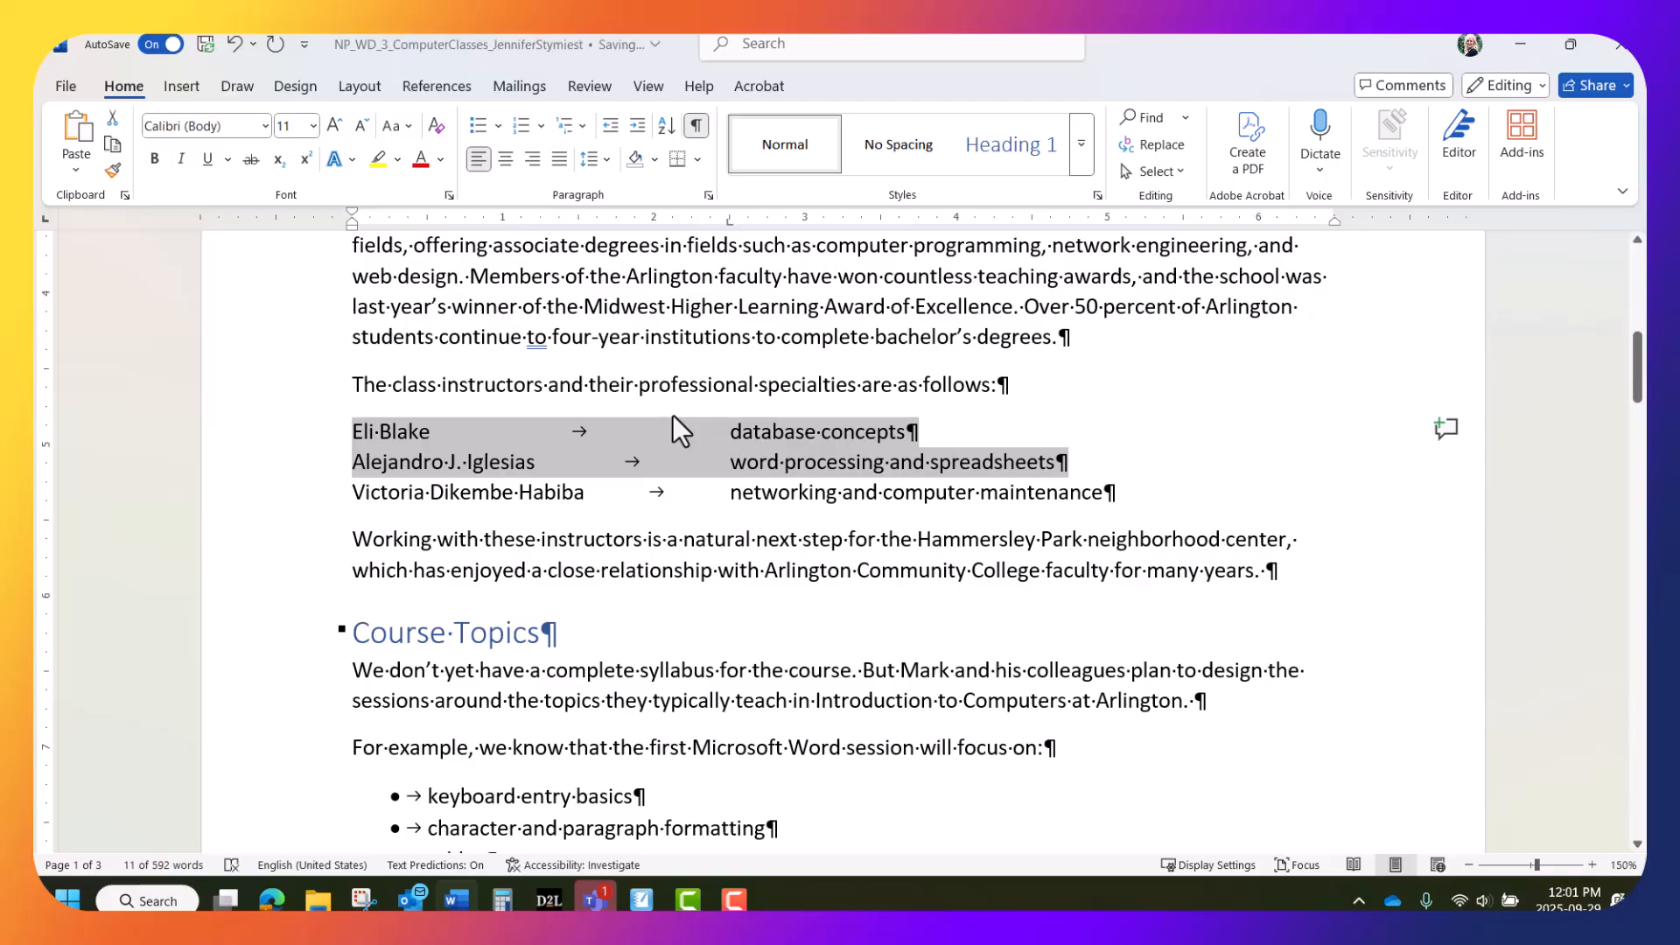
{"action": "left_click", "coordinate": [1190, 443]}
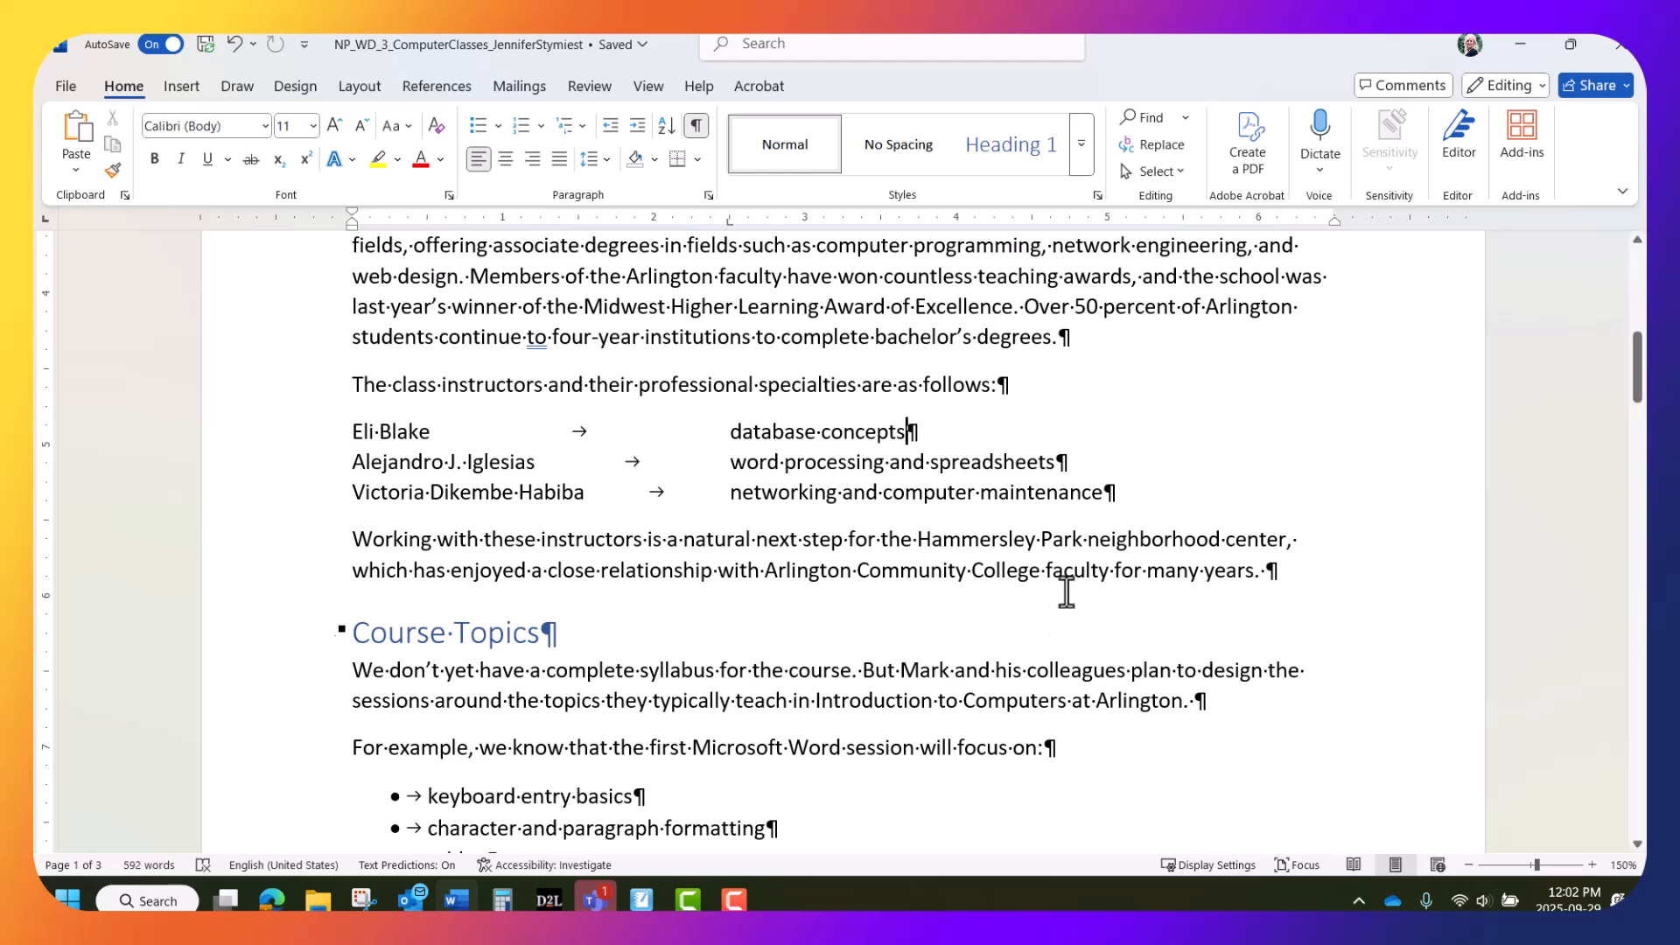
{"action": "scroll", "coordinate": [892, 663], "scroll_direction": "up", "scroll_amount": 4}
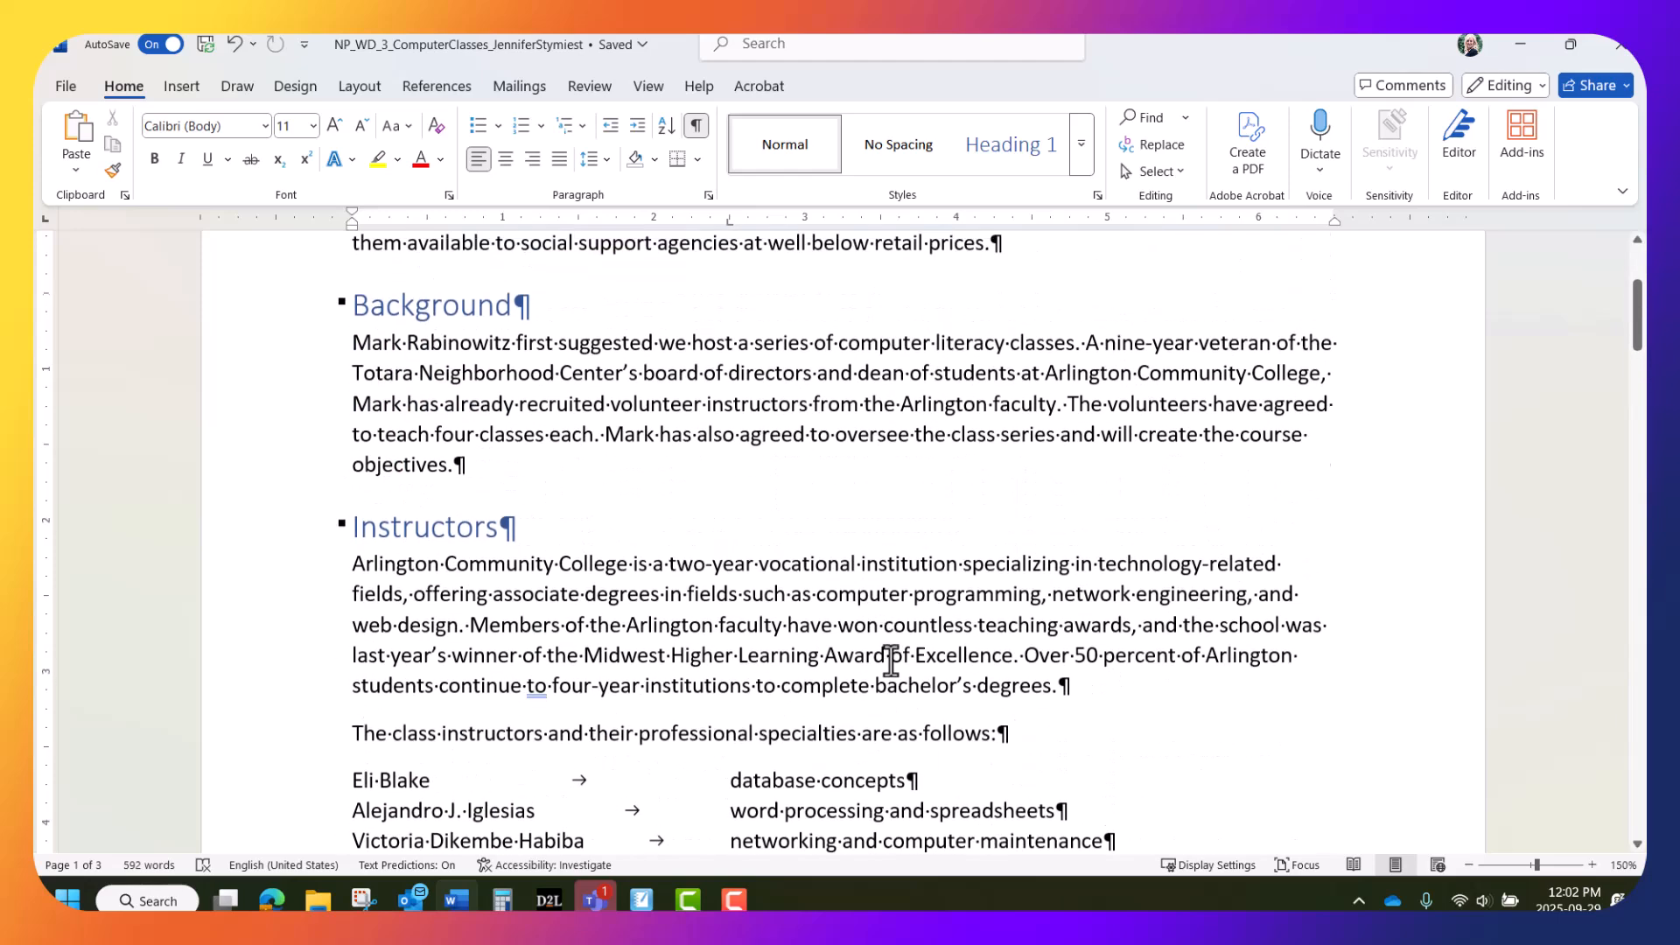
{"action": "scroll", "coordinate": [890, 661], "scroll_direction": "up", "scroll_amount": 3}
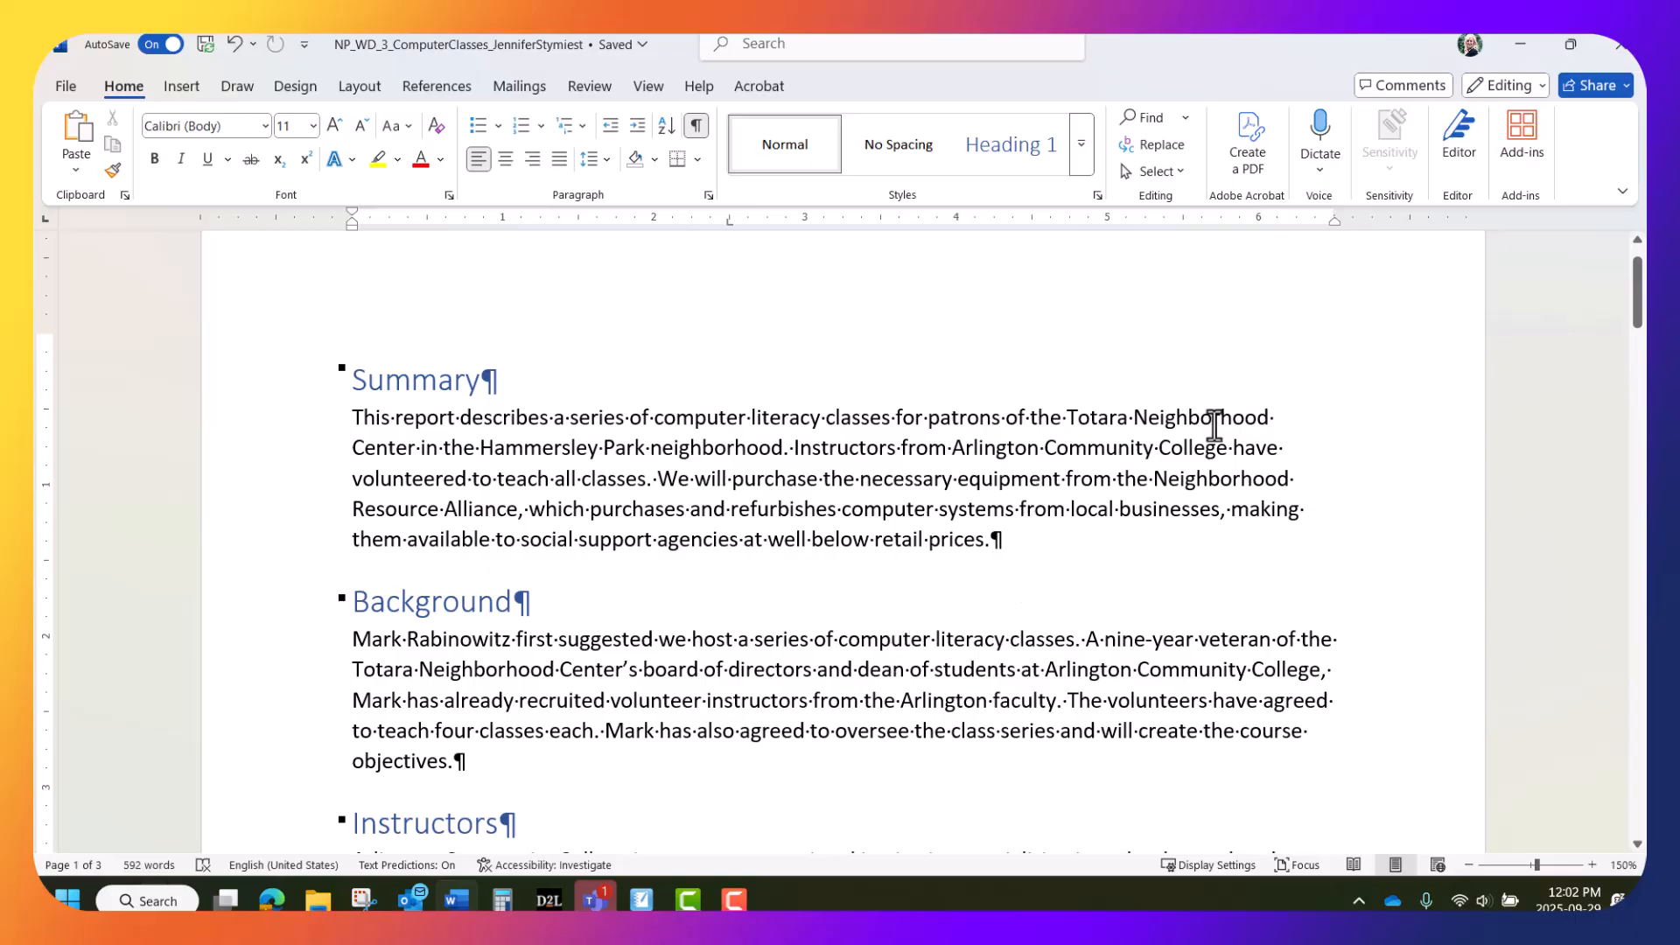
Set Layout > Hyphenation to Automatic, then jump to the end of the document
{"action": "left_click", "coordinate": [1015, 450]}
{"action": "left_click", "coordinate": [350, 86]}
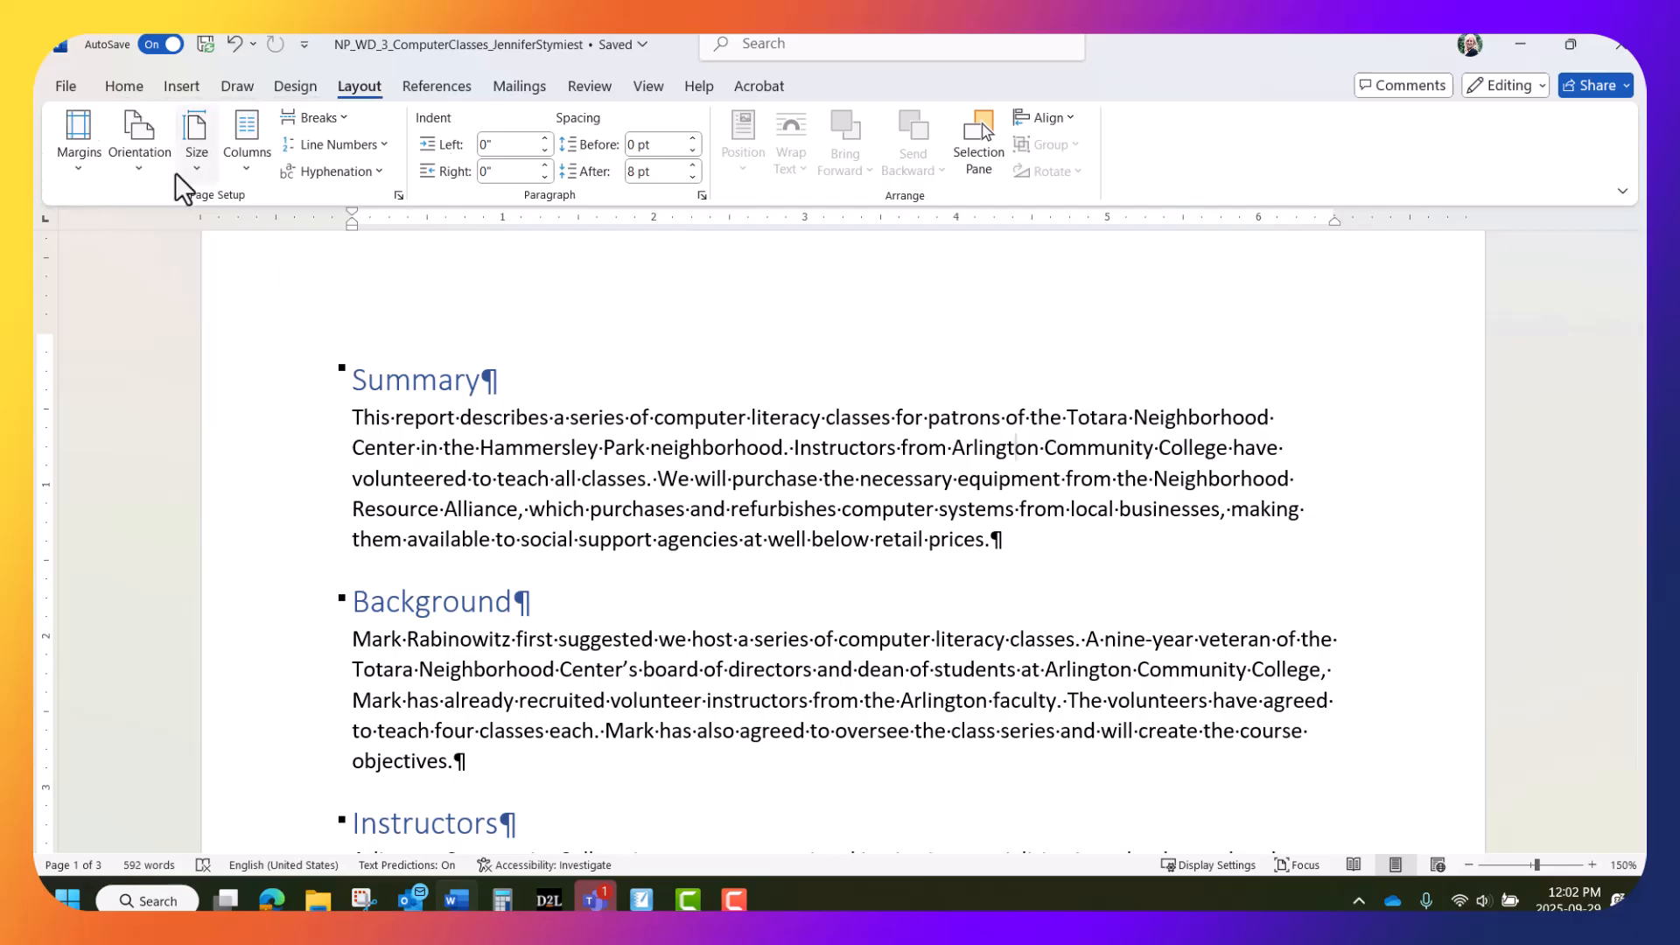
{"action": "left_click", "coordinate": [376, 171]}
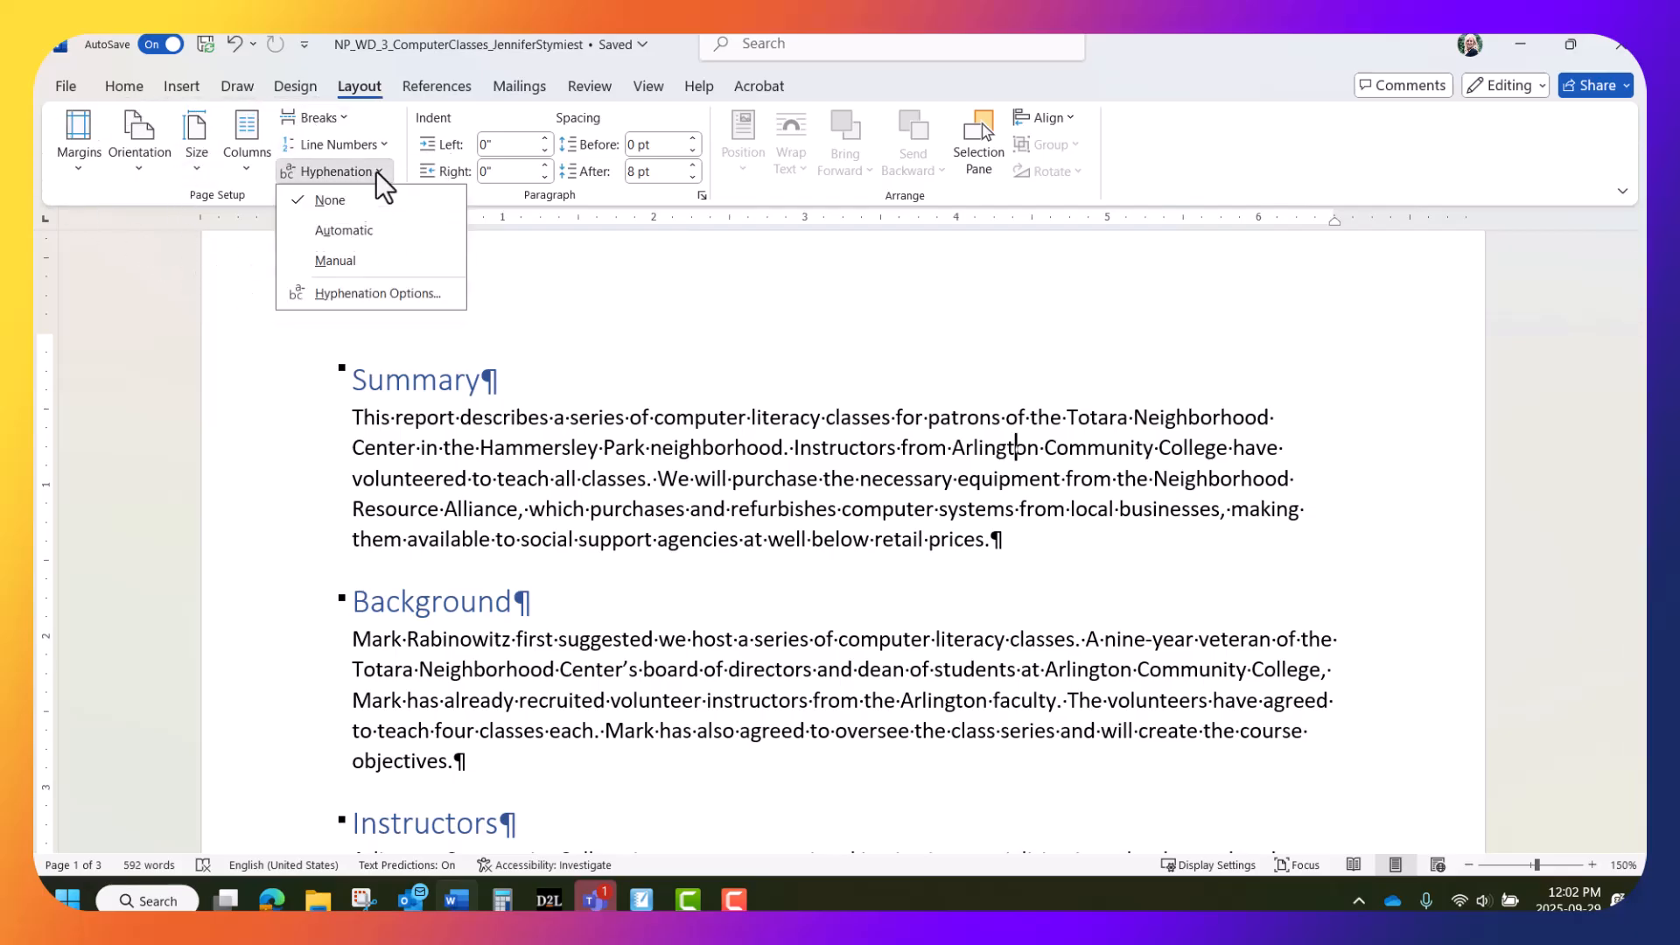
{"action": "left_click", "coordinate": [353, 227]}
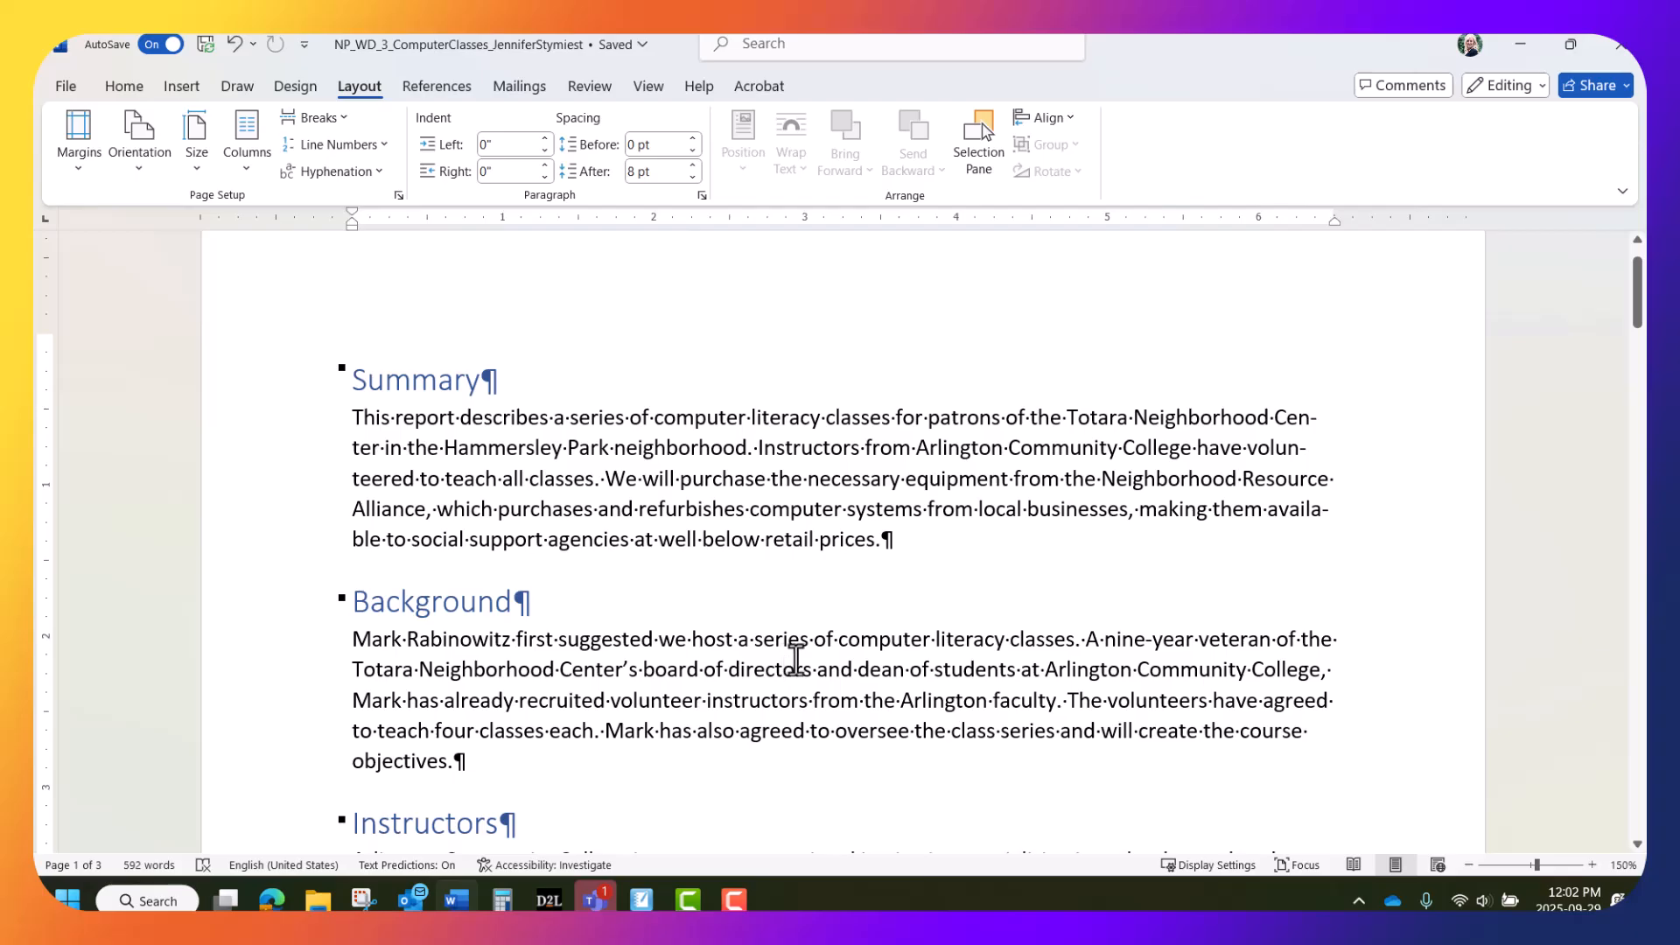
{"action": "key", "text": "ctrl+End"}
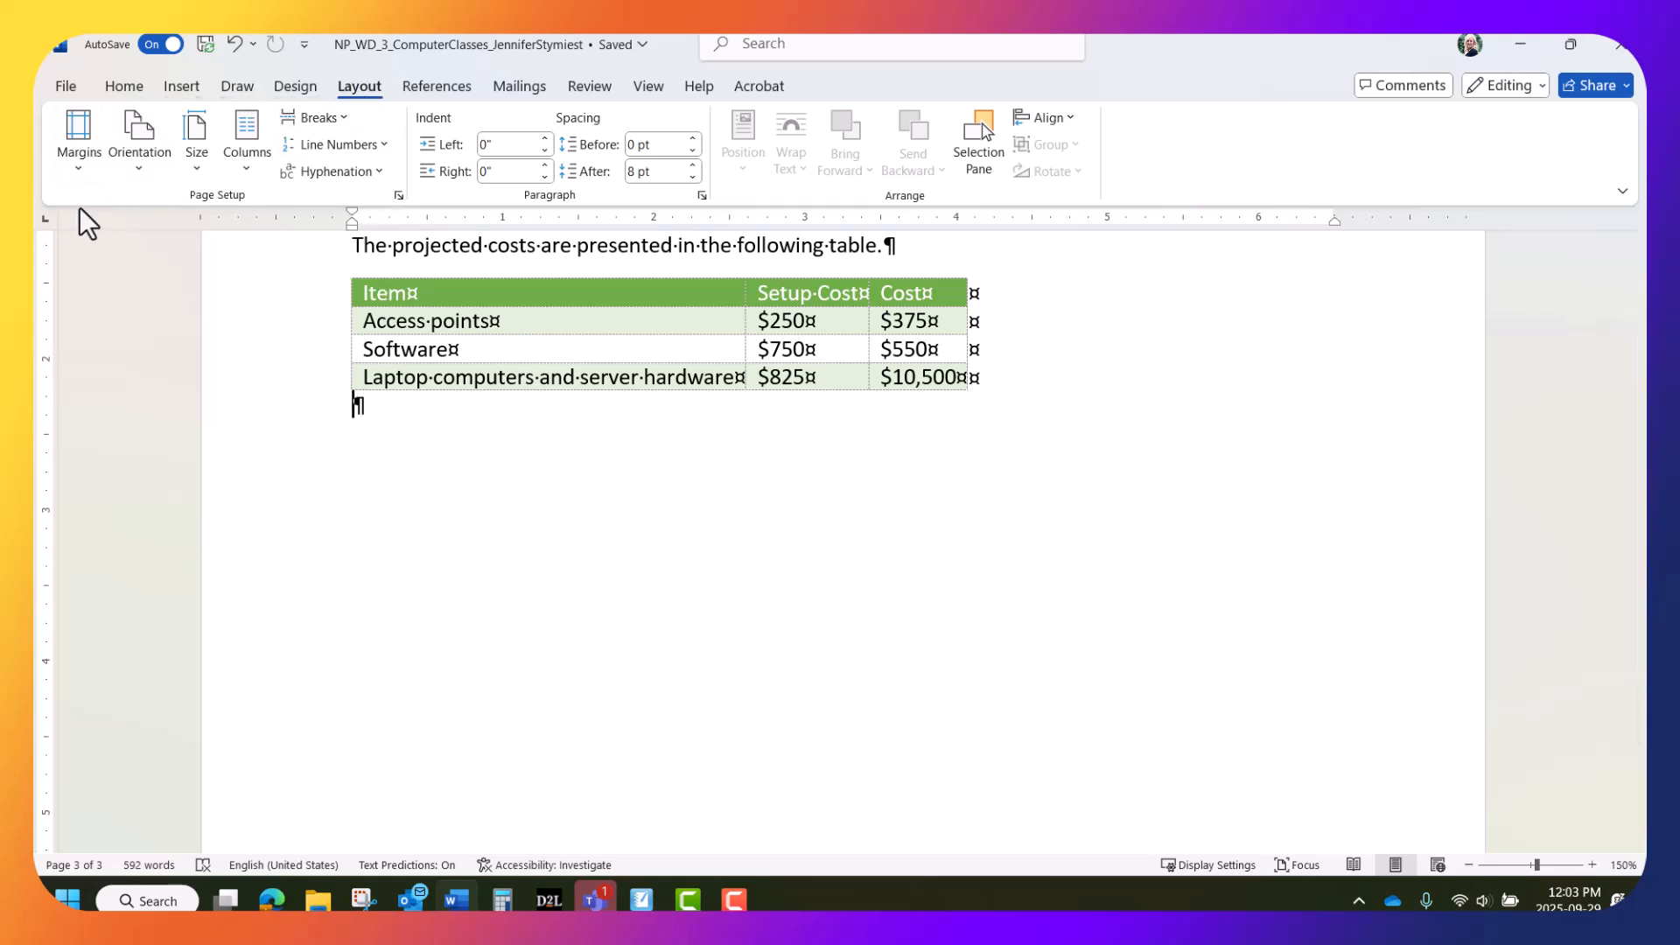
{"action": "left_click", "coordinate": [343, 117]}
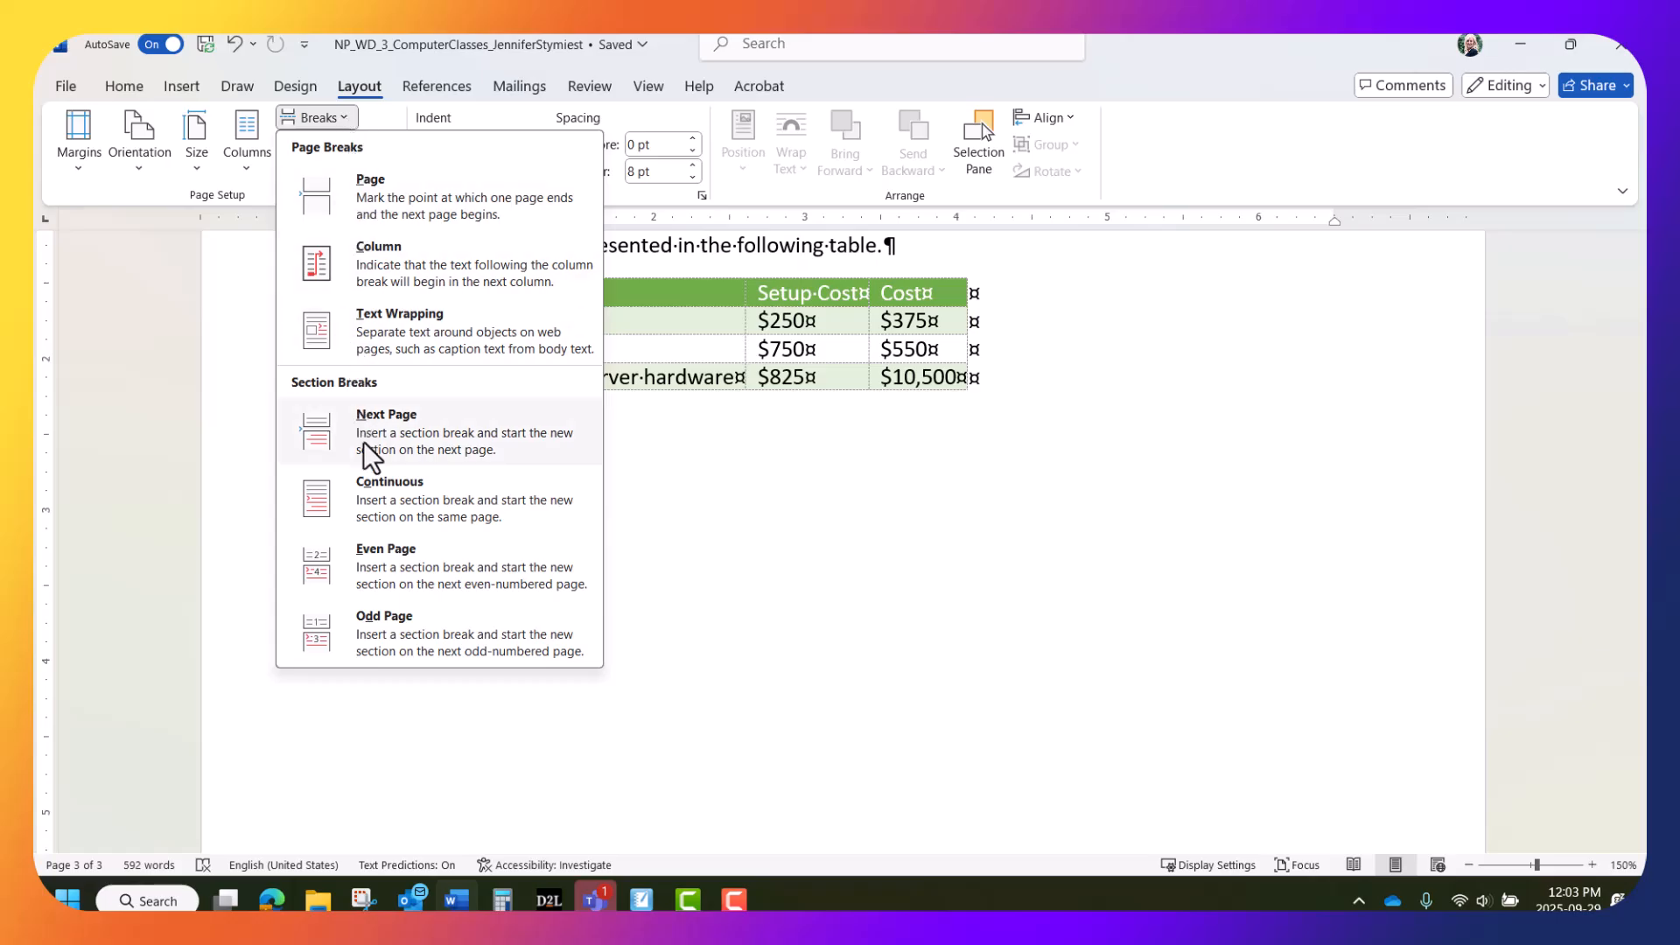
{"action": "left_click", "coordinate": [383, 413]}
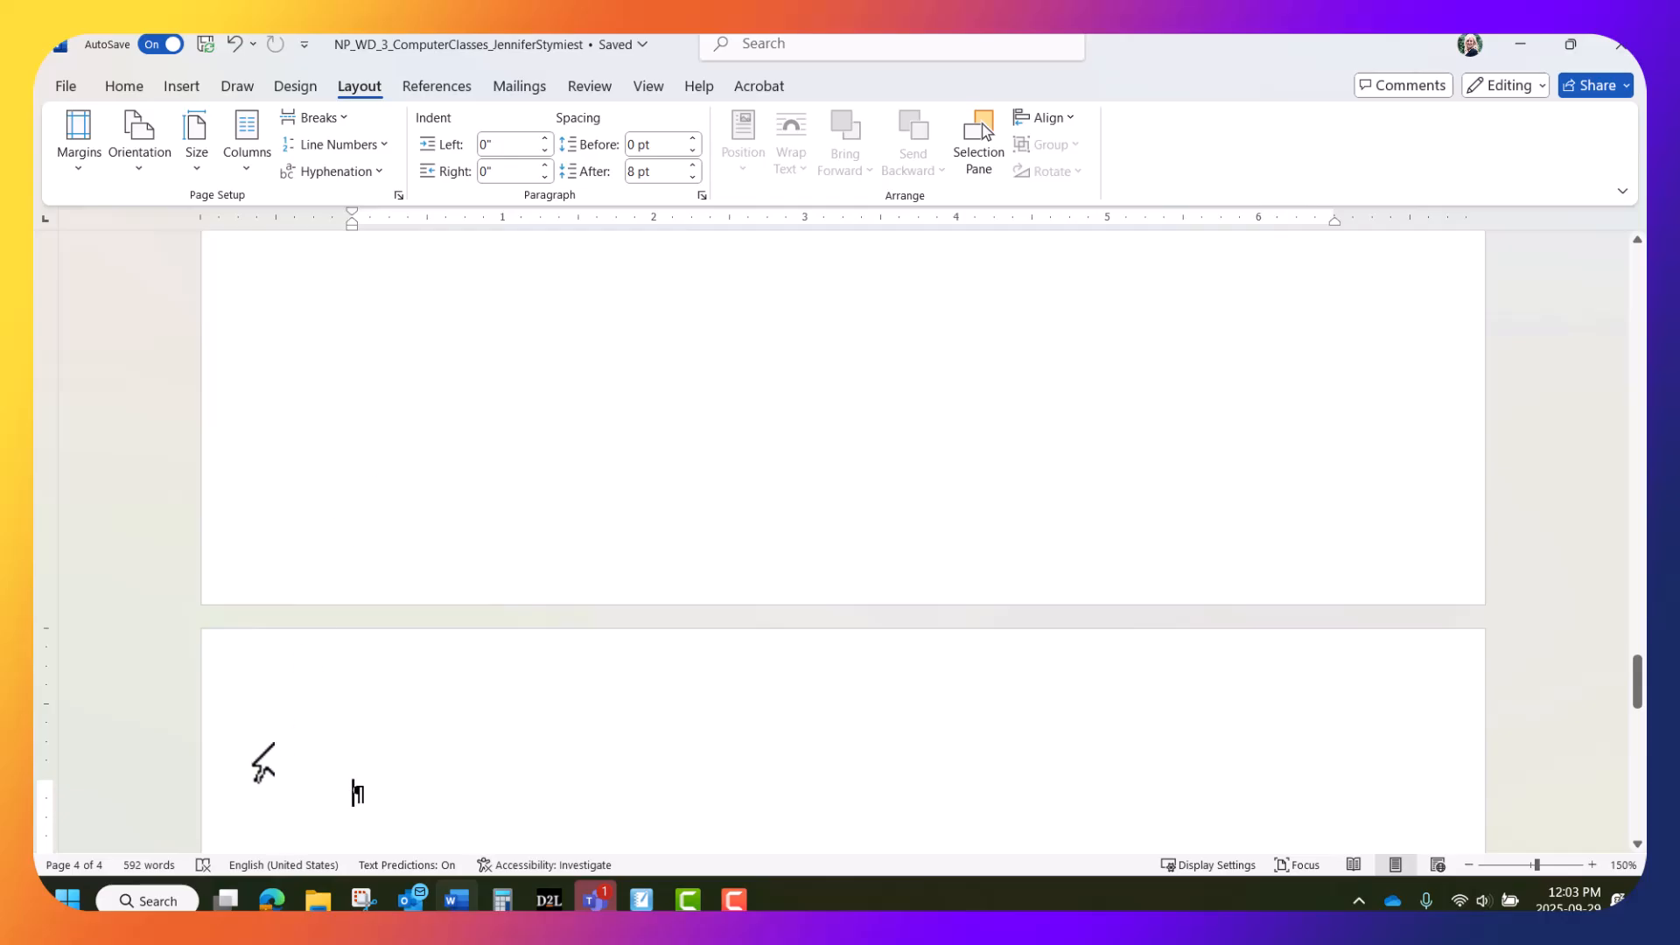
{"action": "right_click", "coordinate": [689, 865]}
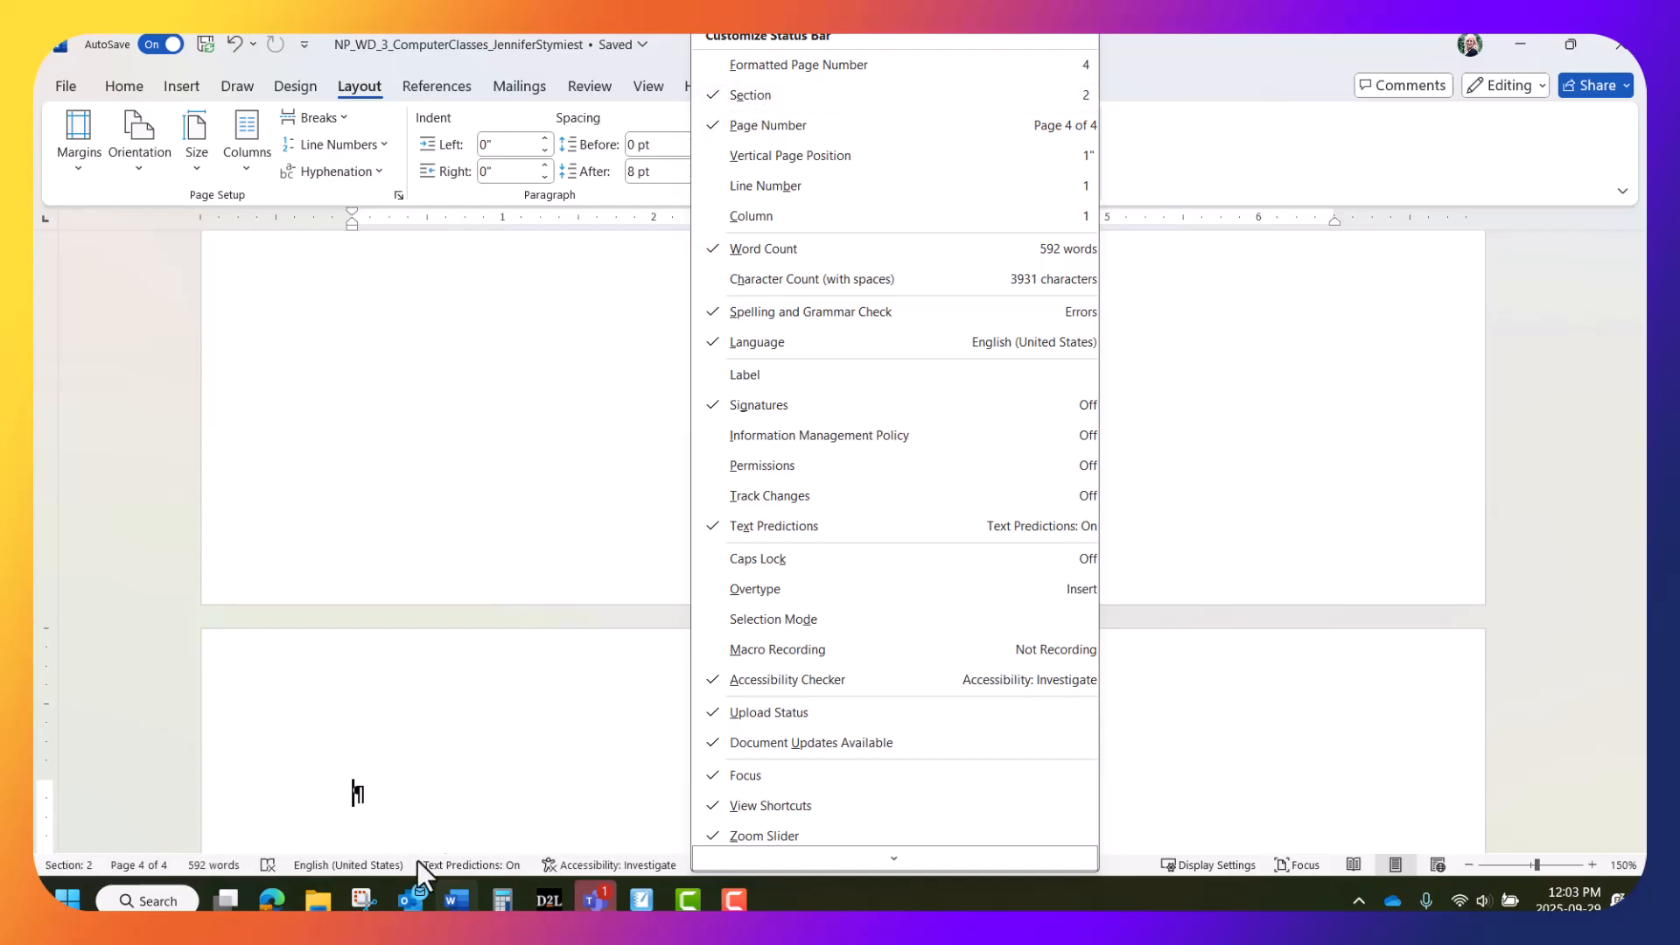
{"action": "left_click", "coordinate": [1125, 854]}
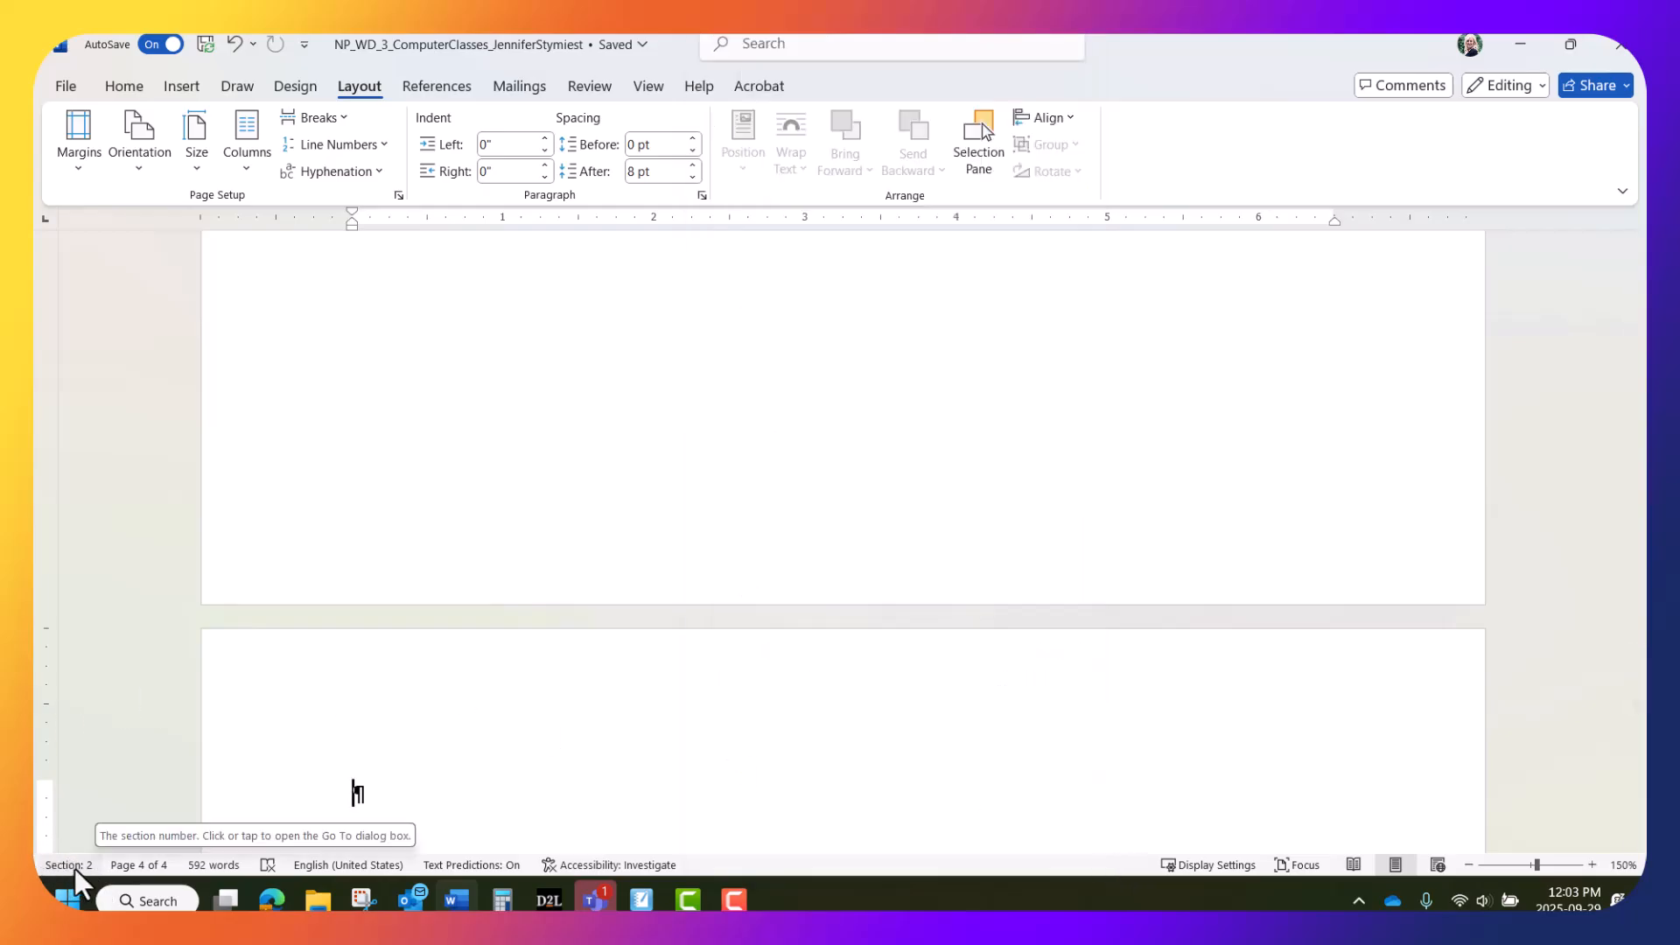
{"action": "scroll", "coordinate": [807, 450], "scroll_direction": "up", "scroll_amount": 5}
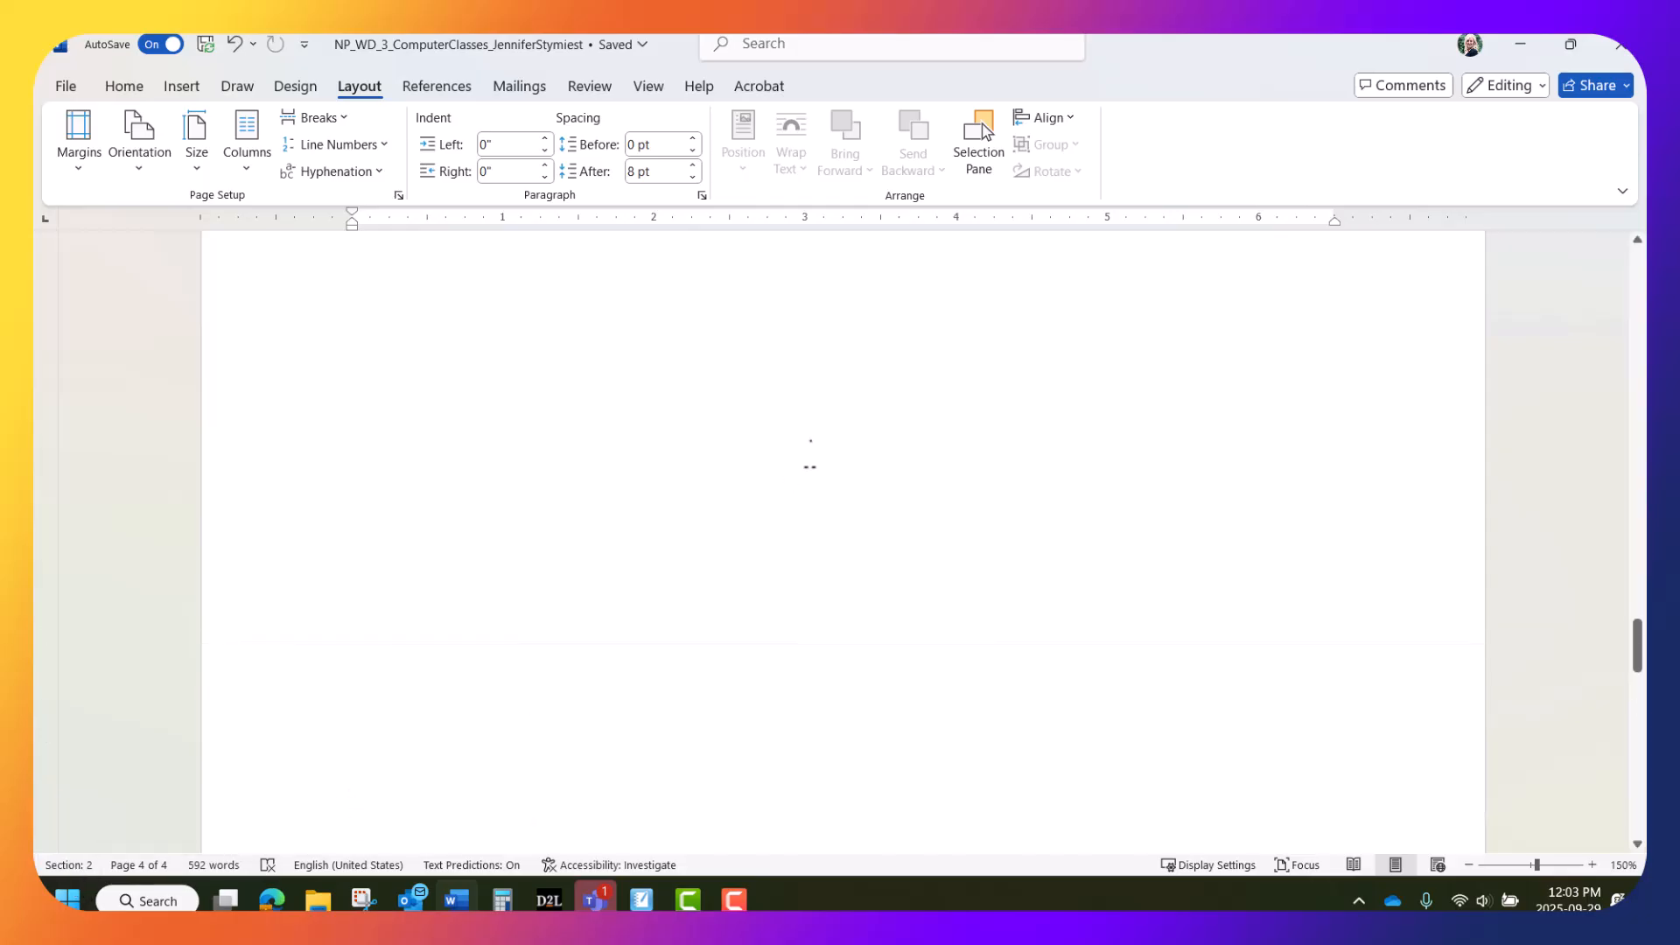
{"action": "scroll", "coordinate": [807, 450], "scroll_direction": "up", "scroll_amount": 5}
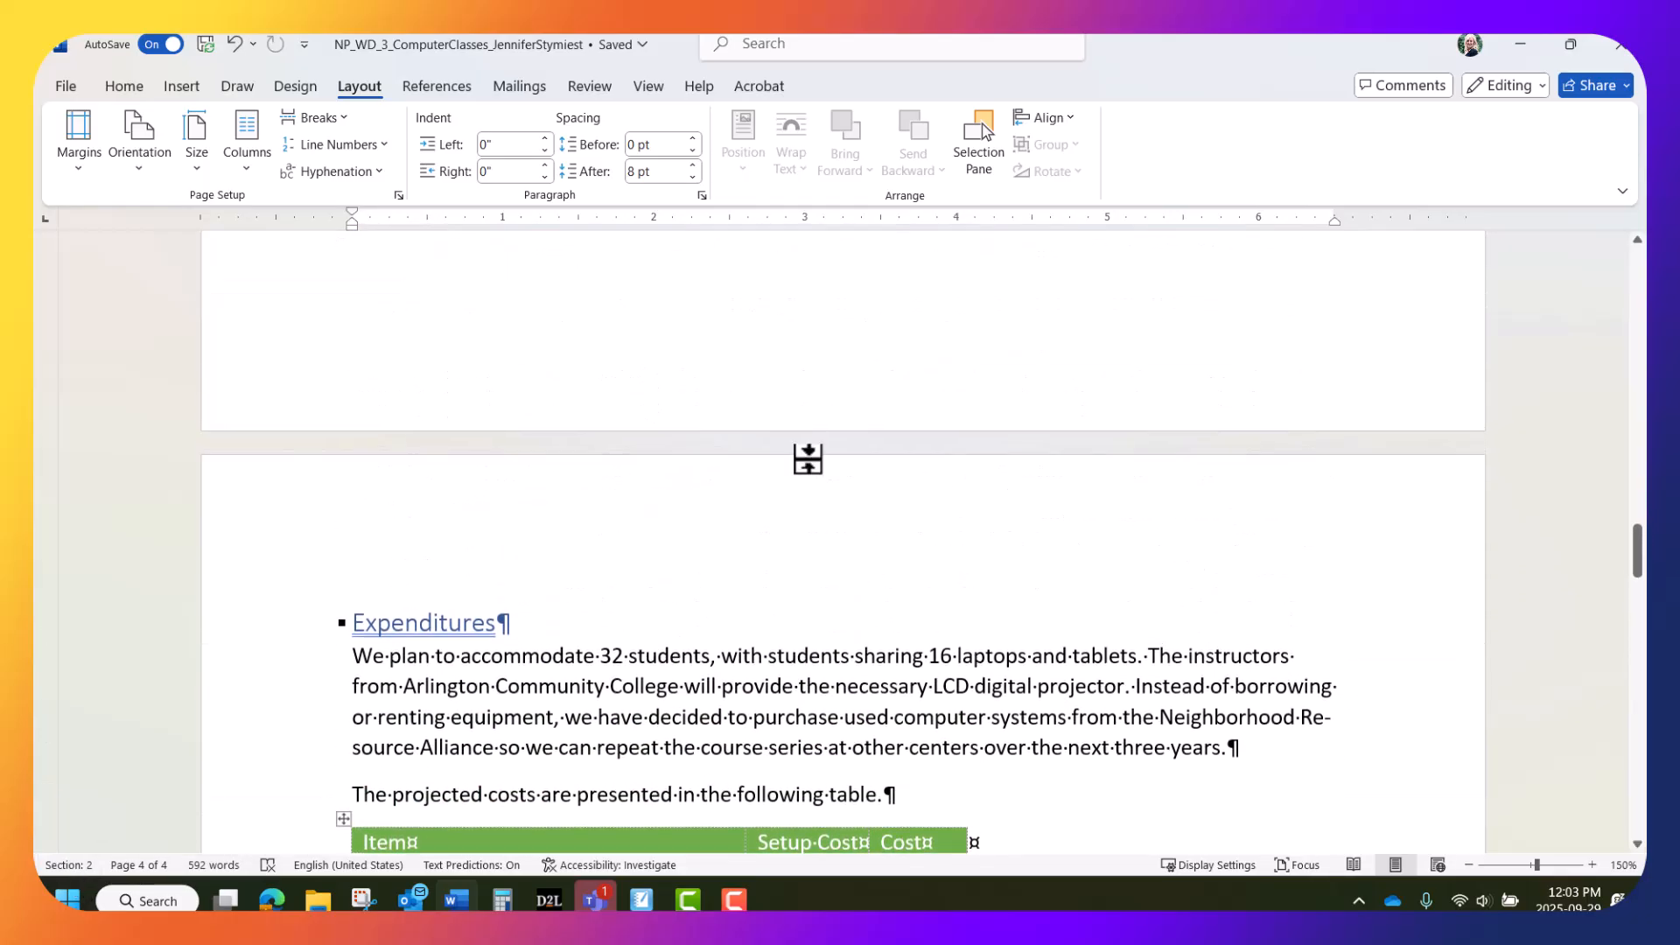
{"action": "left_click", "coordinate": [666, 691]}
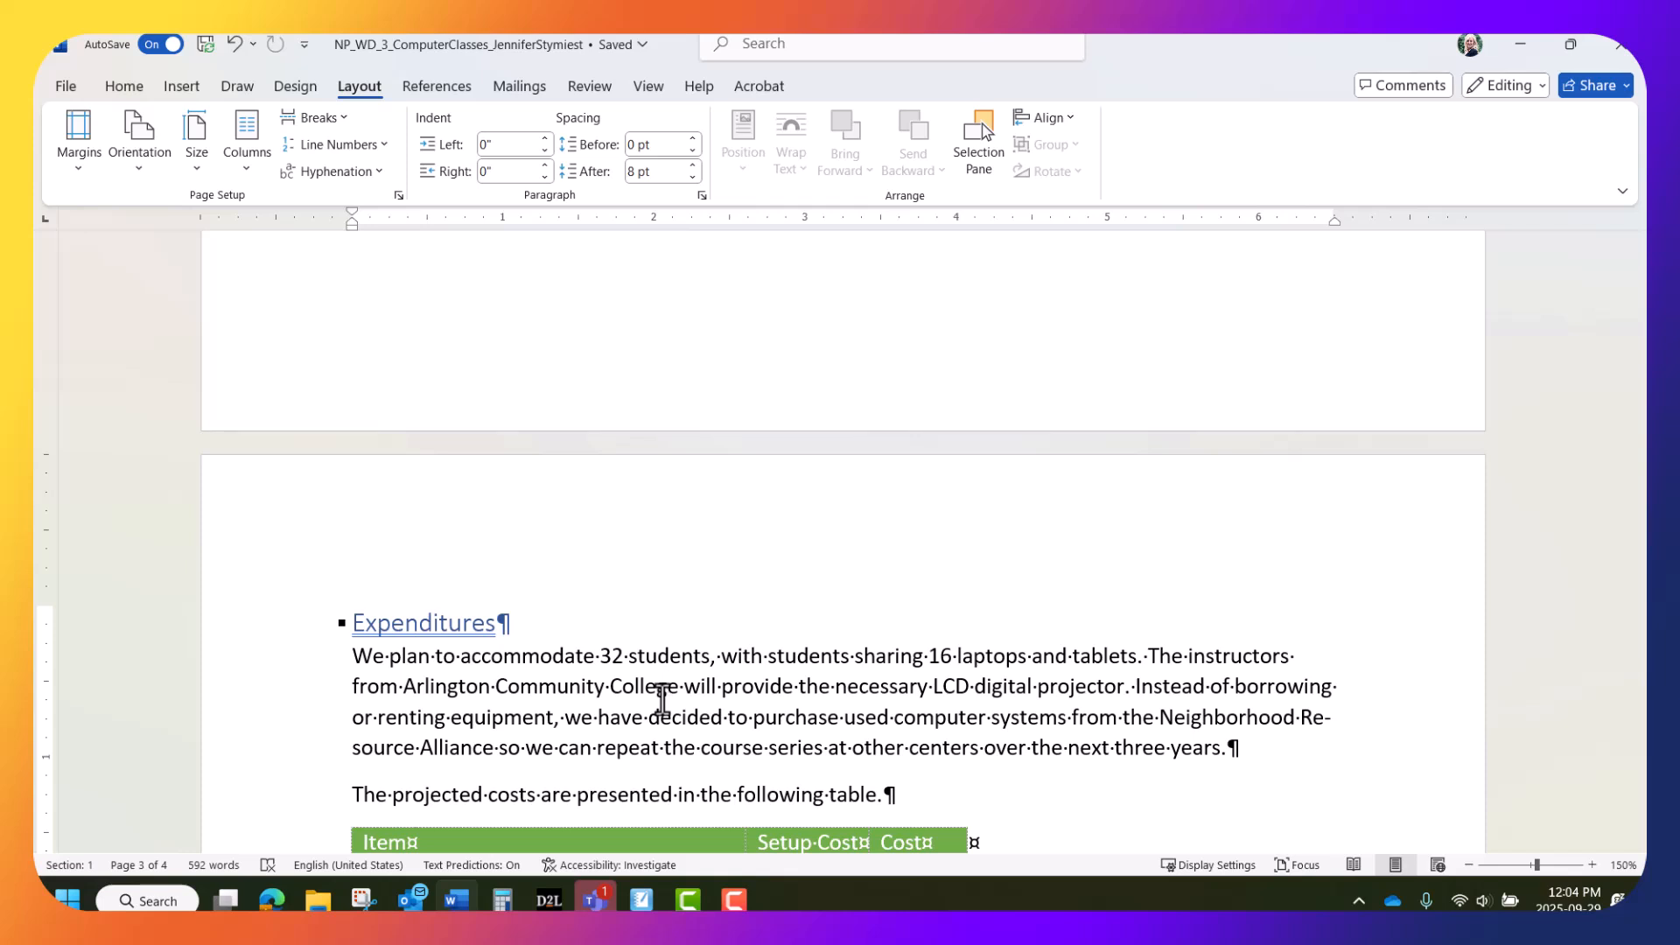
{"action": "scroll", "coordinate": [663, 700], "scroll_direction": "down", "scroll_amount": 7}
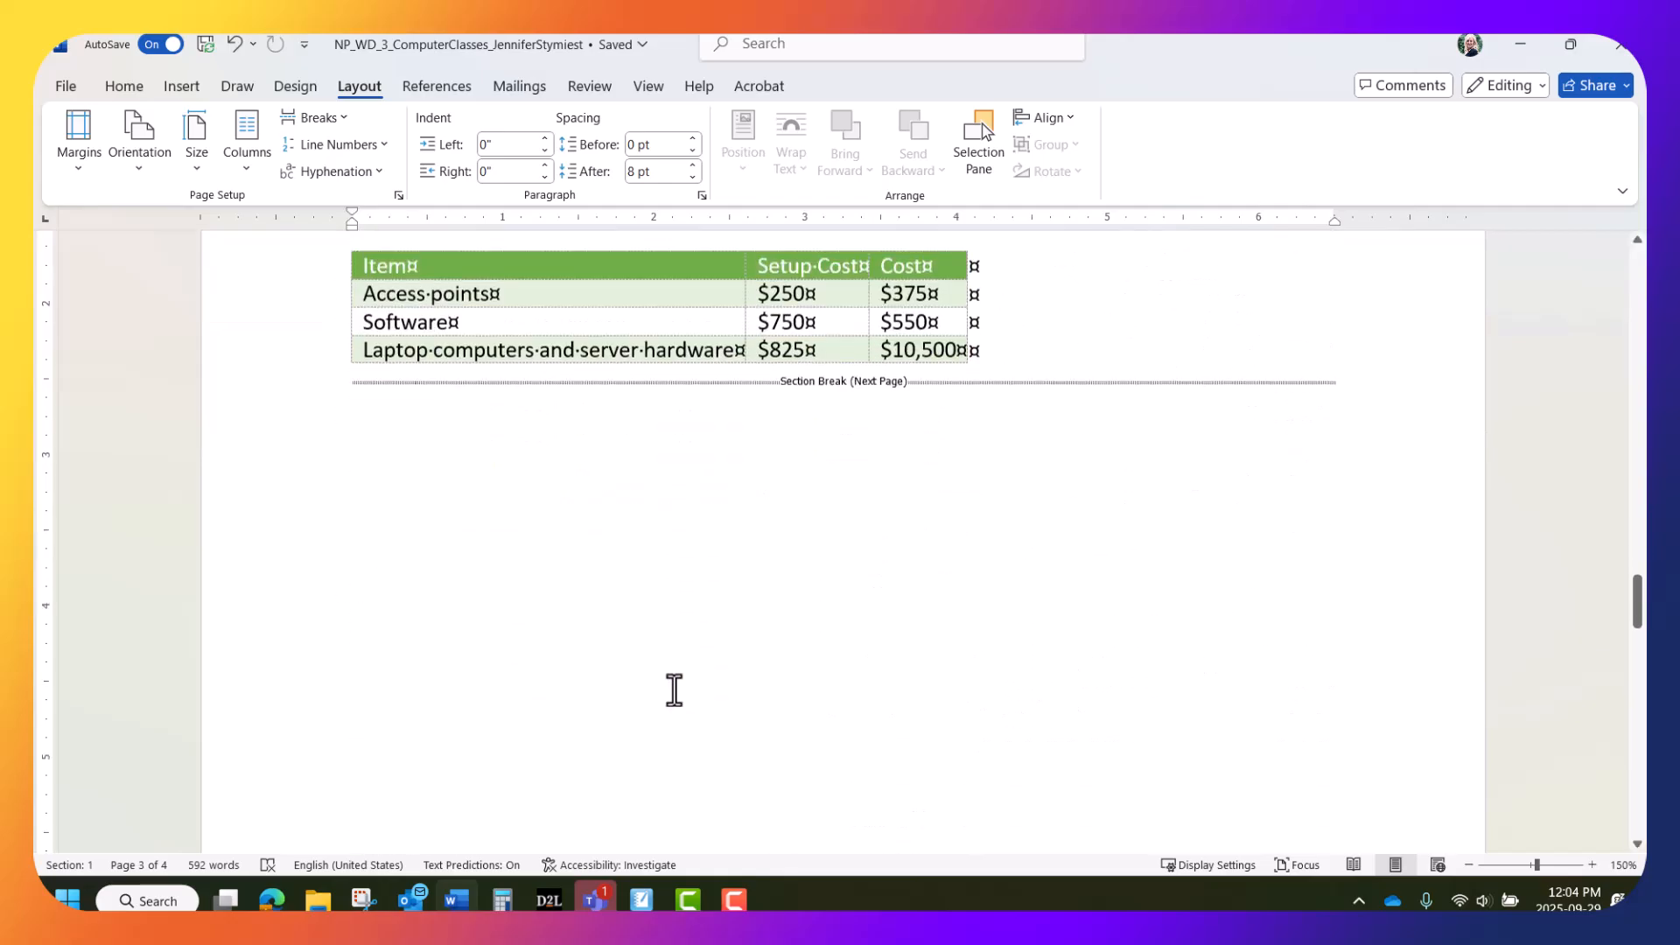
{"action": "scroll", "coordinate": [676, 691], "scroll_direction": "down", "scroll_amount": 7}
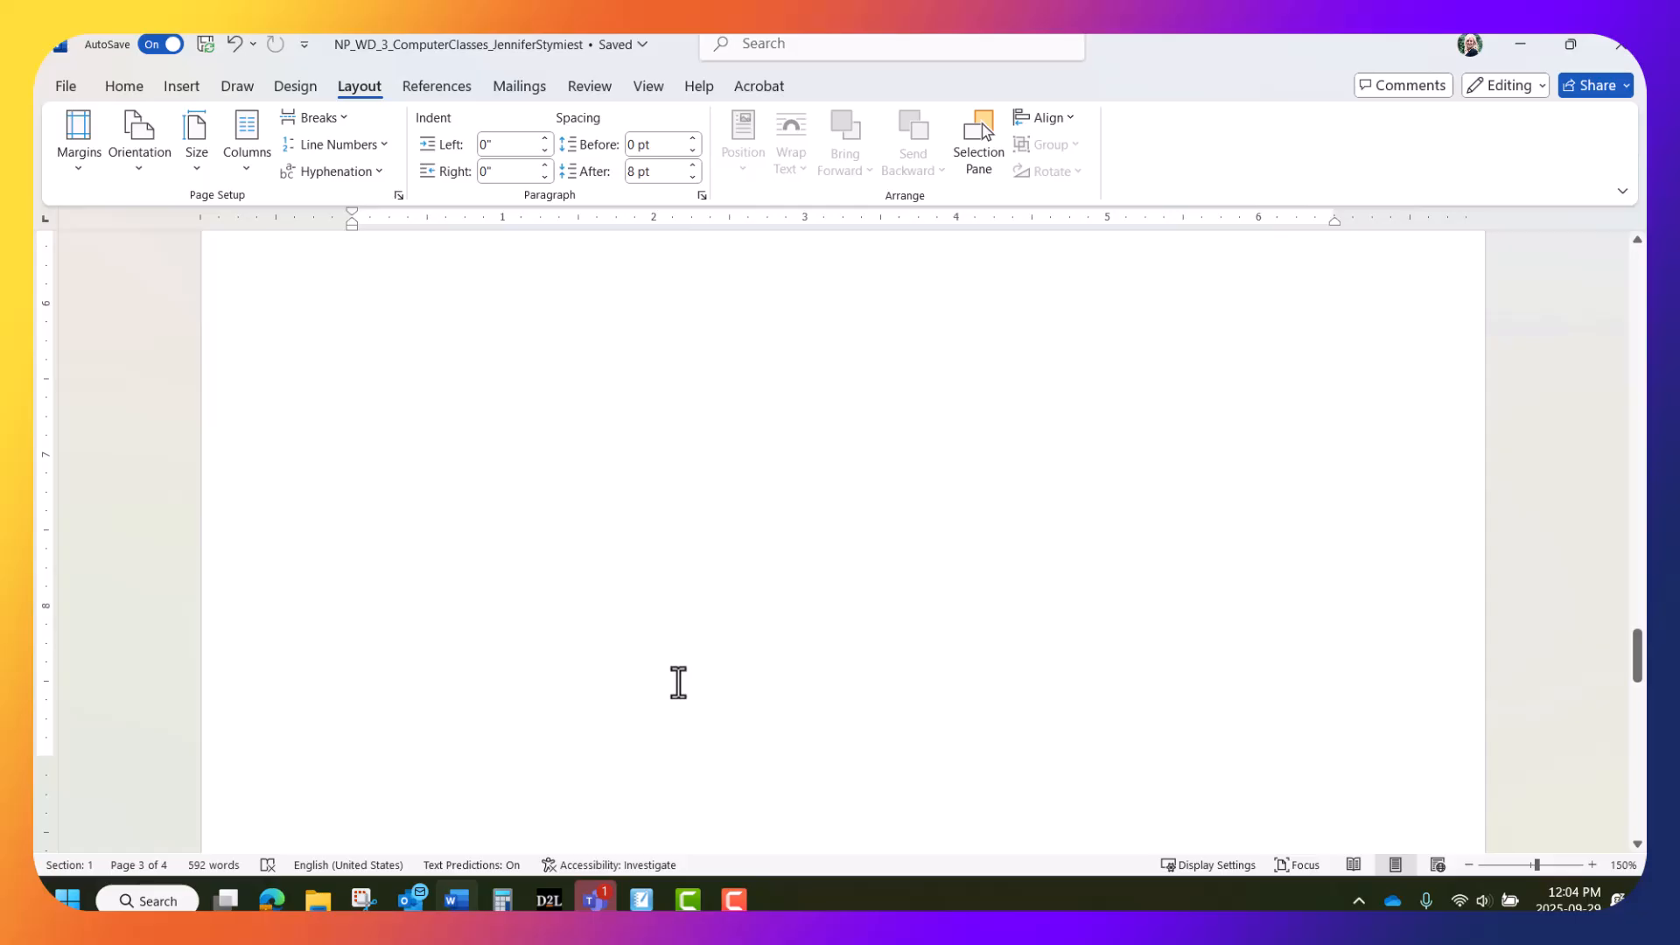
{"action": "scroll", "coordinate": [679, 683], "scroll_direction": "up", "scroll_amount": 8}
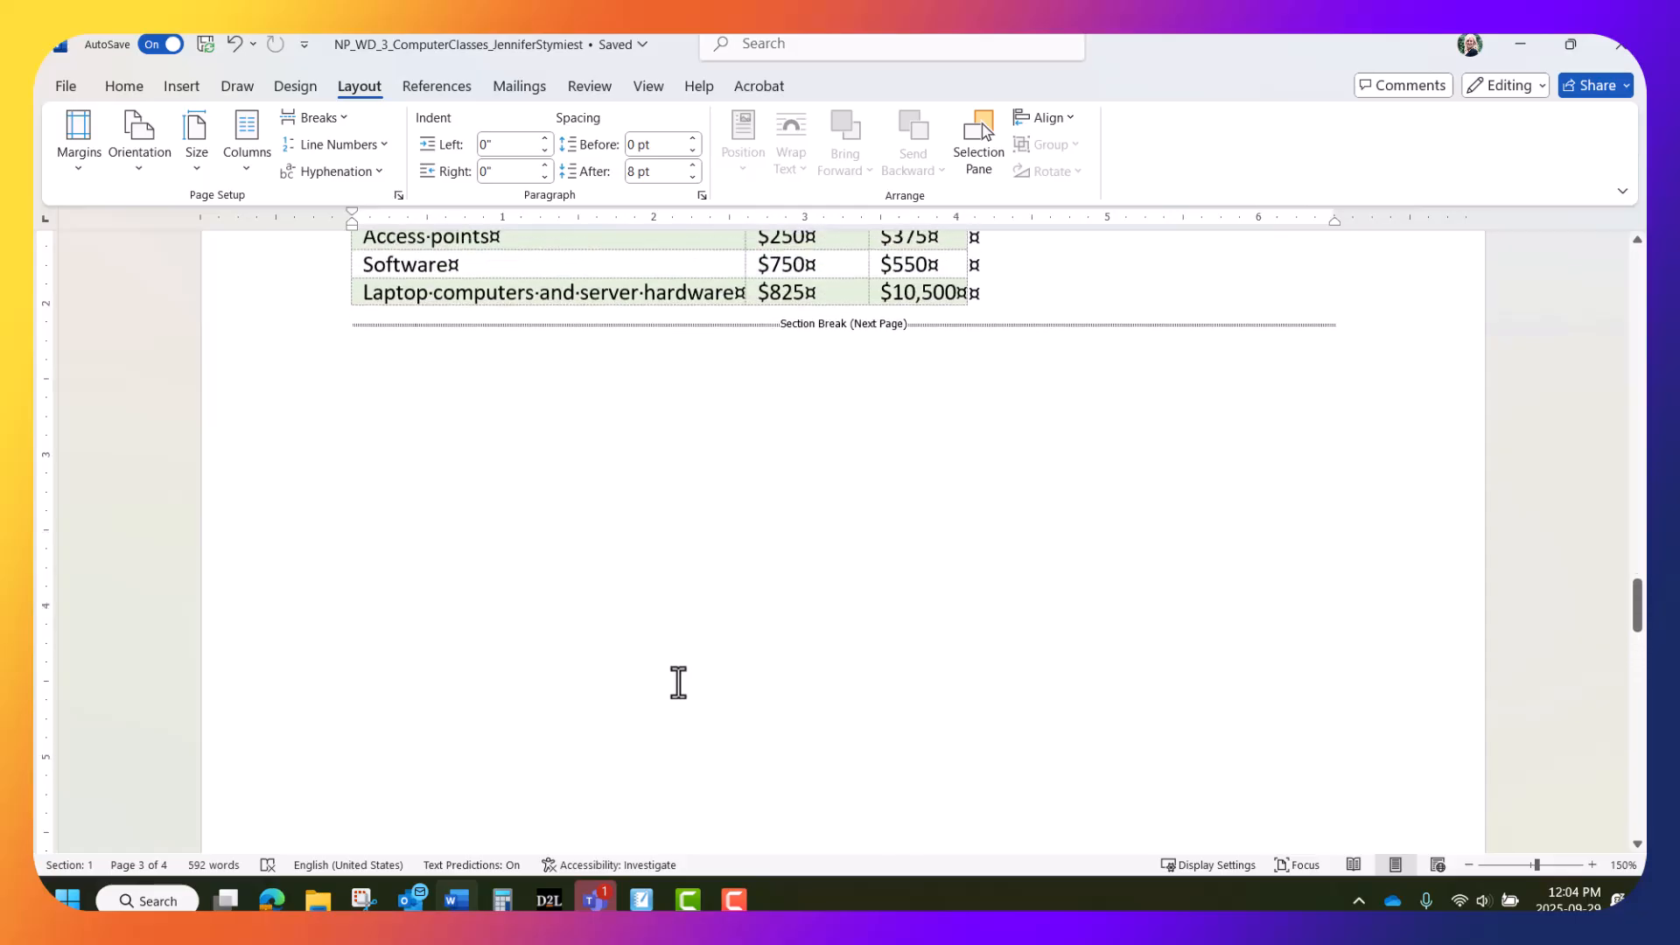
{"action": "scroll", "coordinate": [678, 683], "scroll_direction": "down", "scroll_amount": 1}
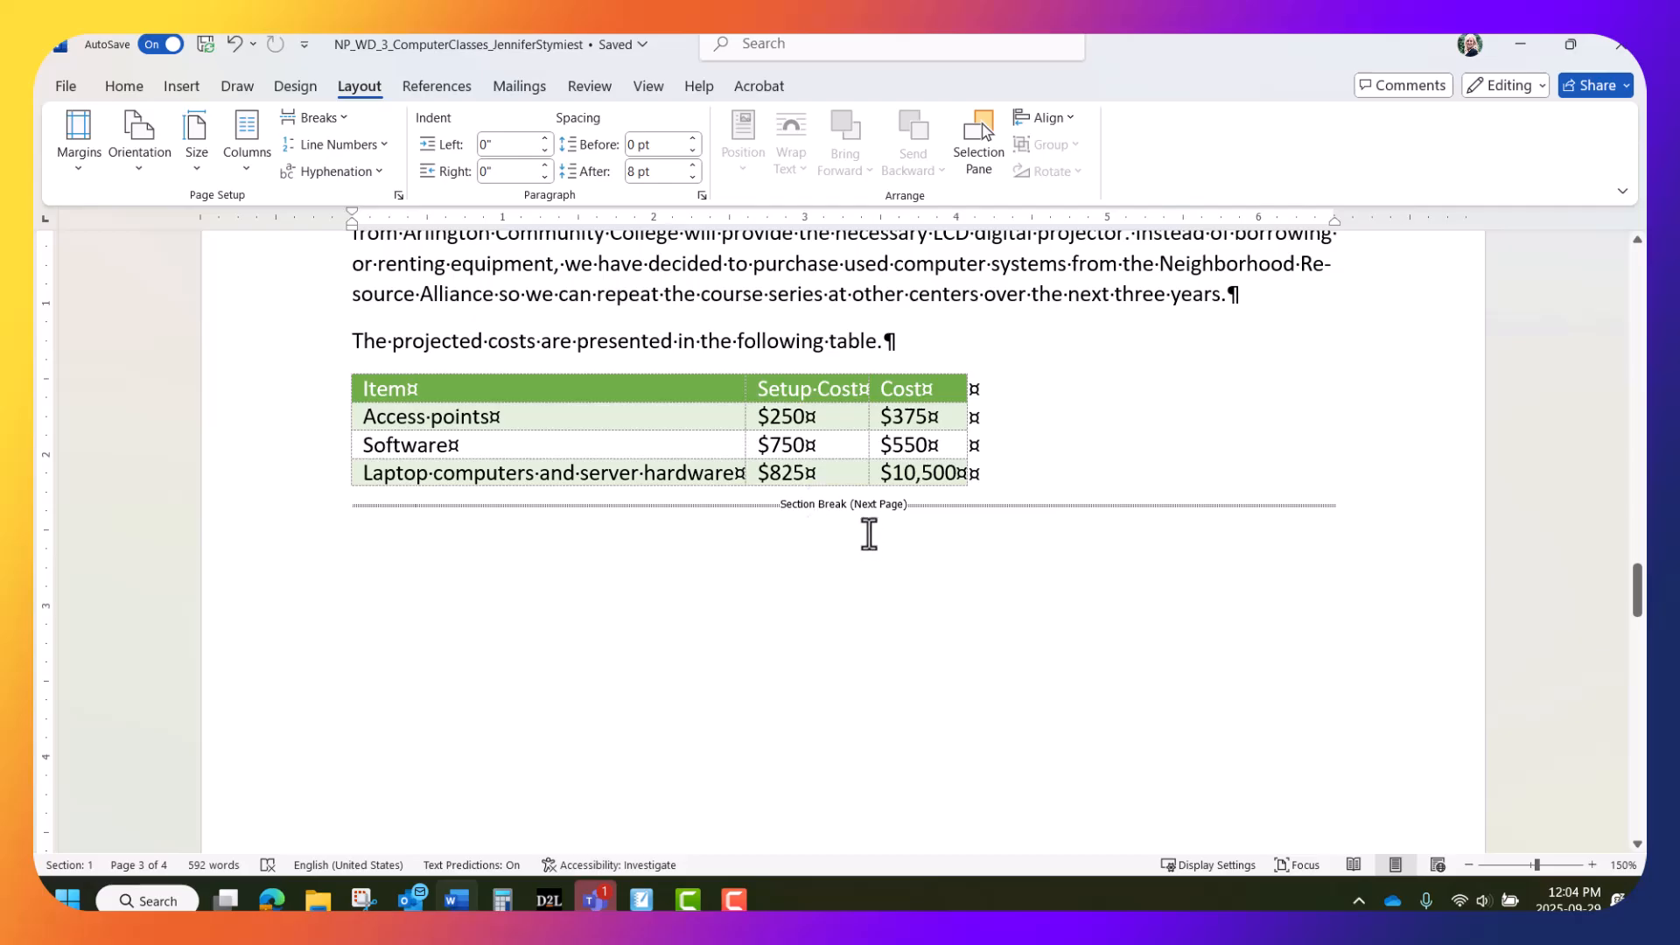
{"action": "left_click", "coordinate": [121, 85]}
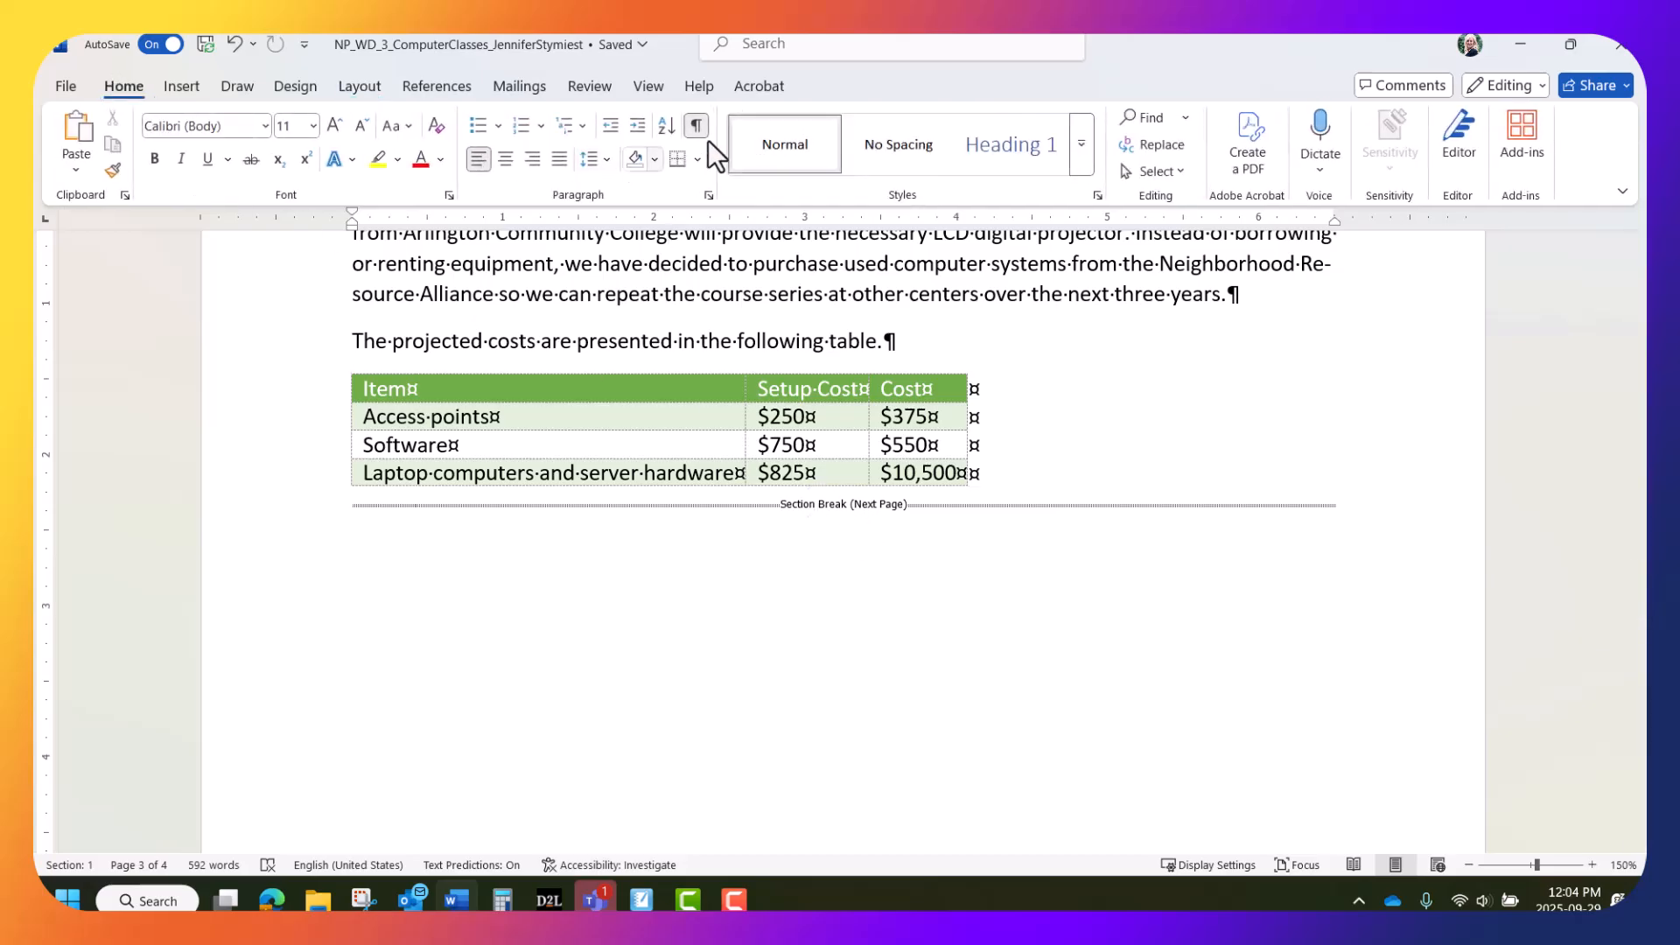
{"action": "left_click", "coordinate": [696, 125]}
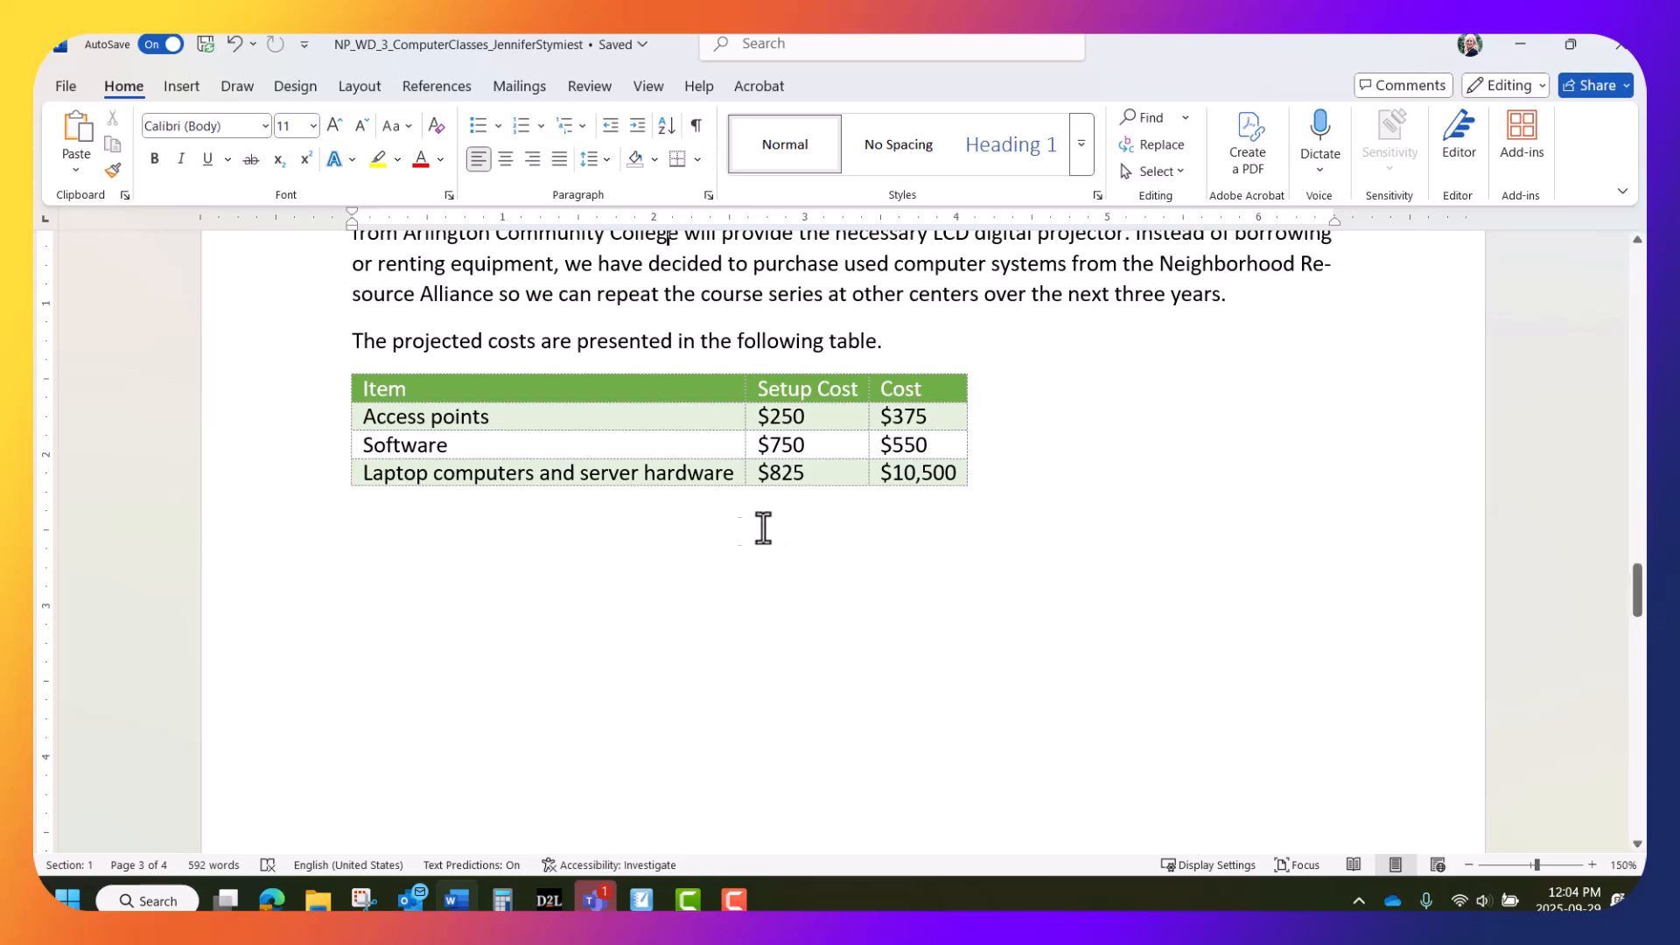
{"action": "left_click", "coordinate": [699, 124]}
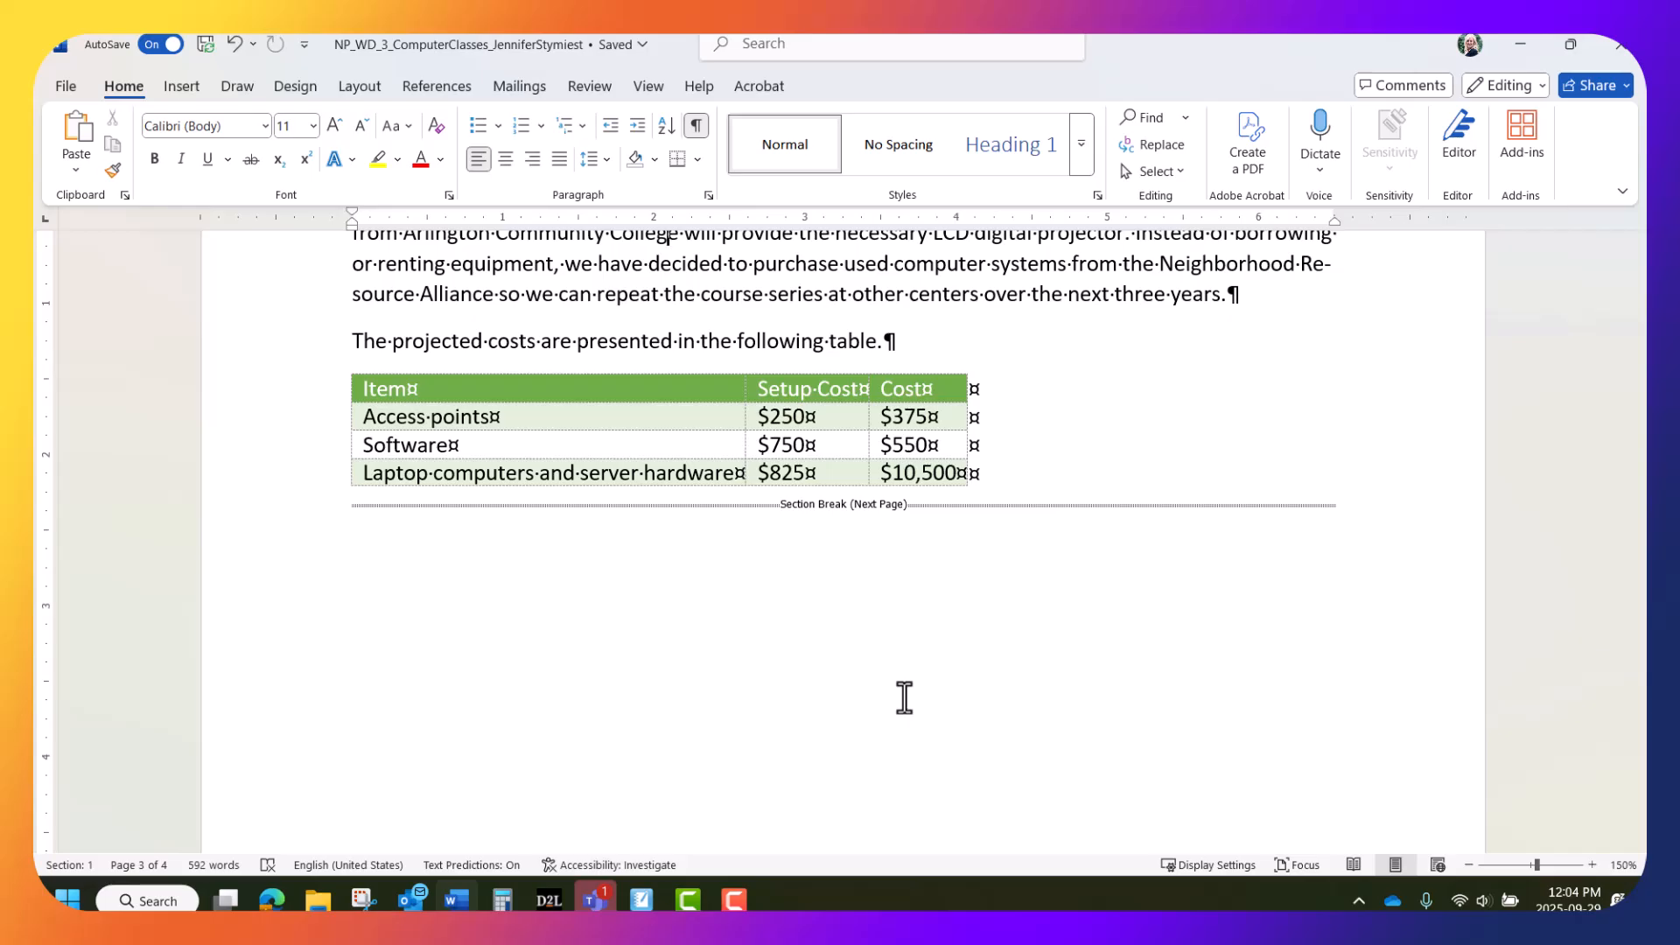
{"action": "scroll", "coordinate": [630, 660], "scroll_direction": "down", "scroll_amount": 1}
{"action": "scroll", "coordinate": [743, 709], "scroll_direction": "down", "scroll_amount": 10}
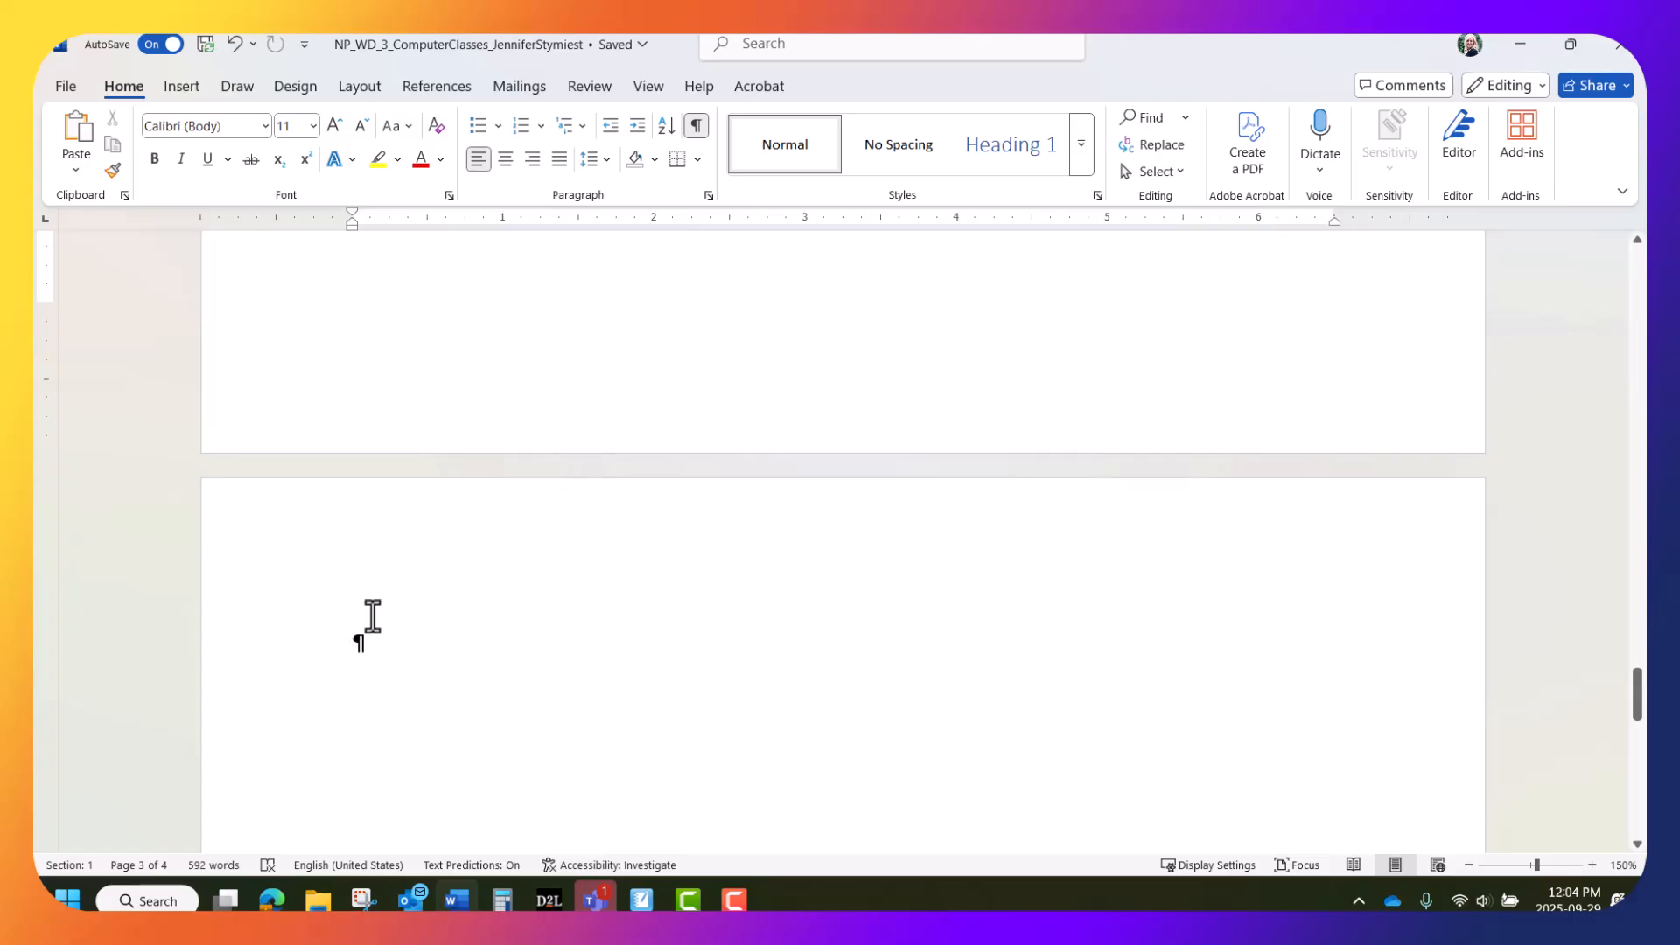
With the insertion point on the final page, show multiple pages side by side
{"action": "left_click", "coordinate": [361, 646]}
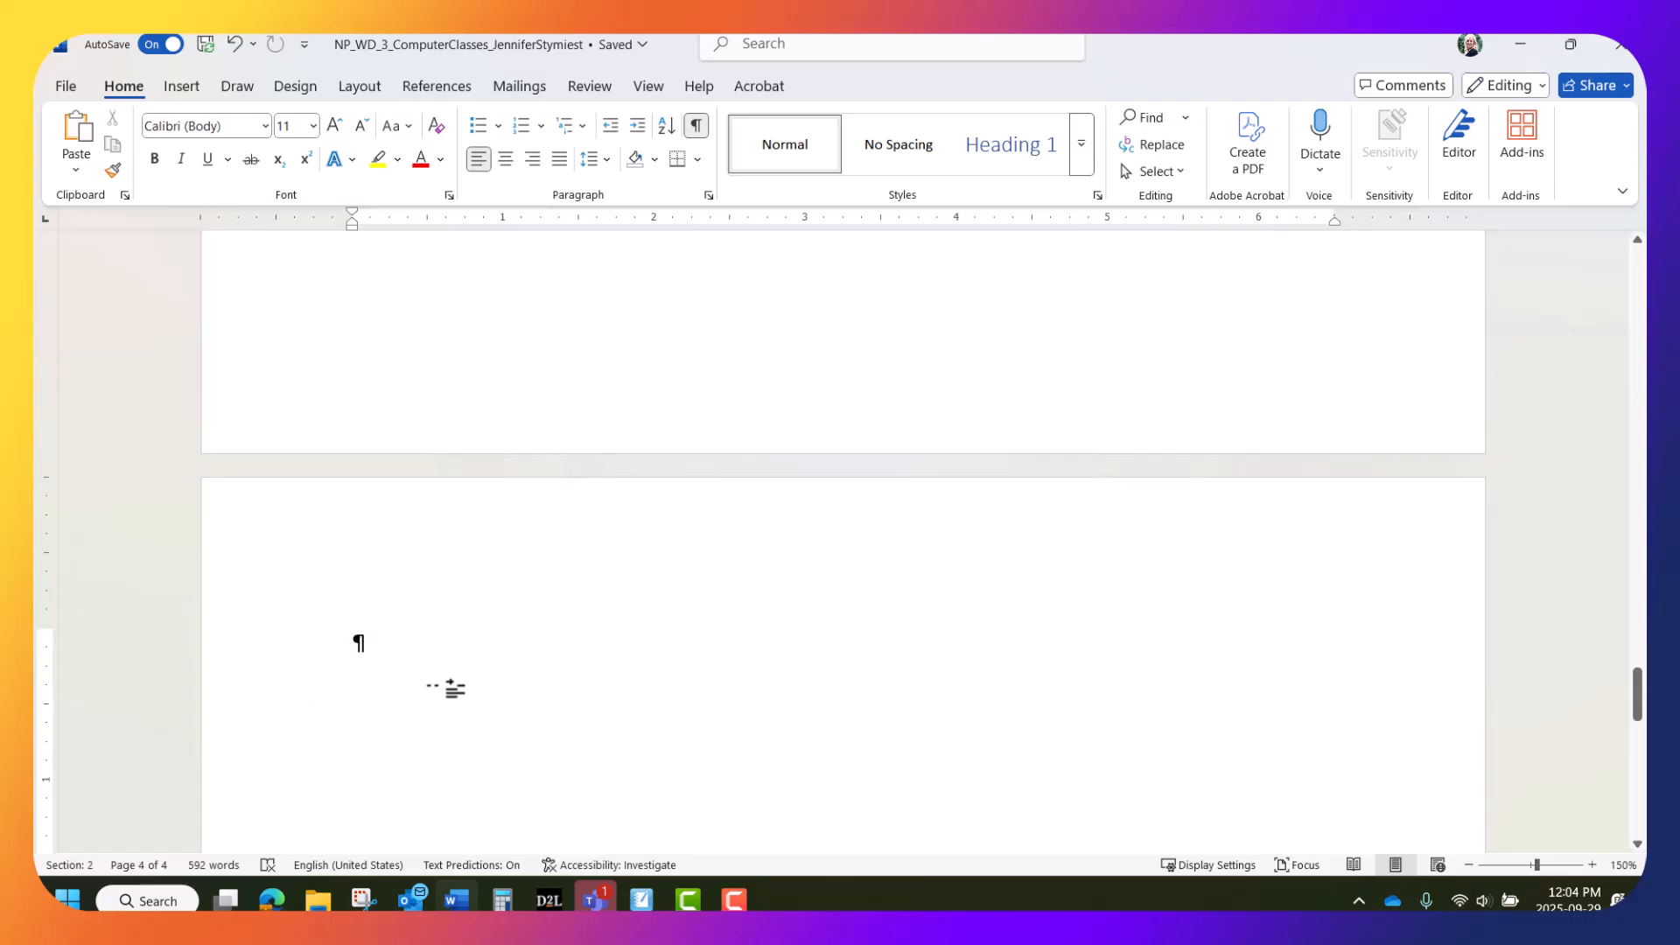
{"action": "left_click", "coordinate": [649, 86]}
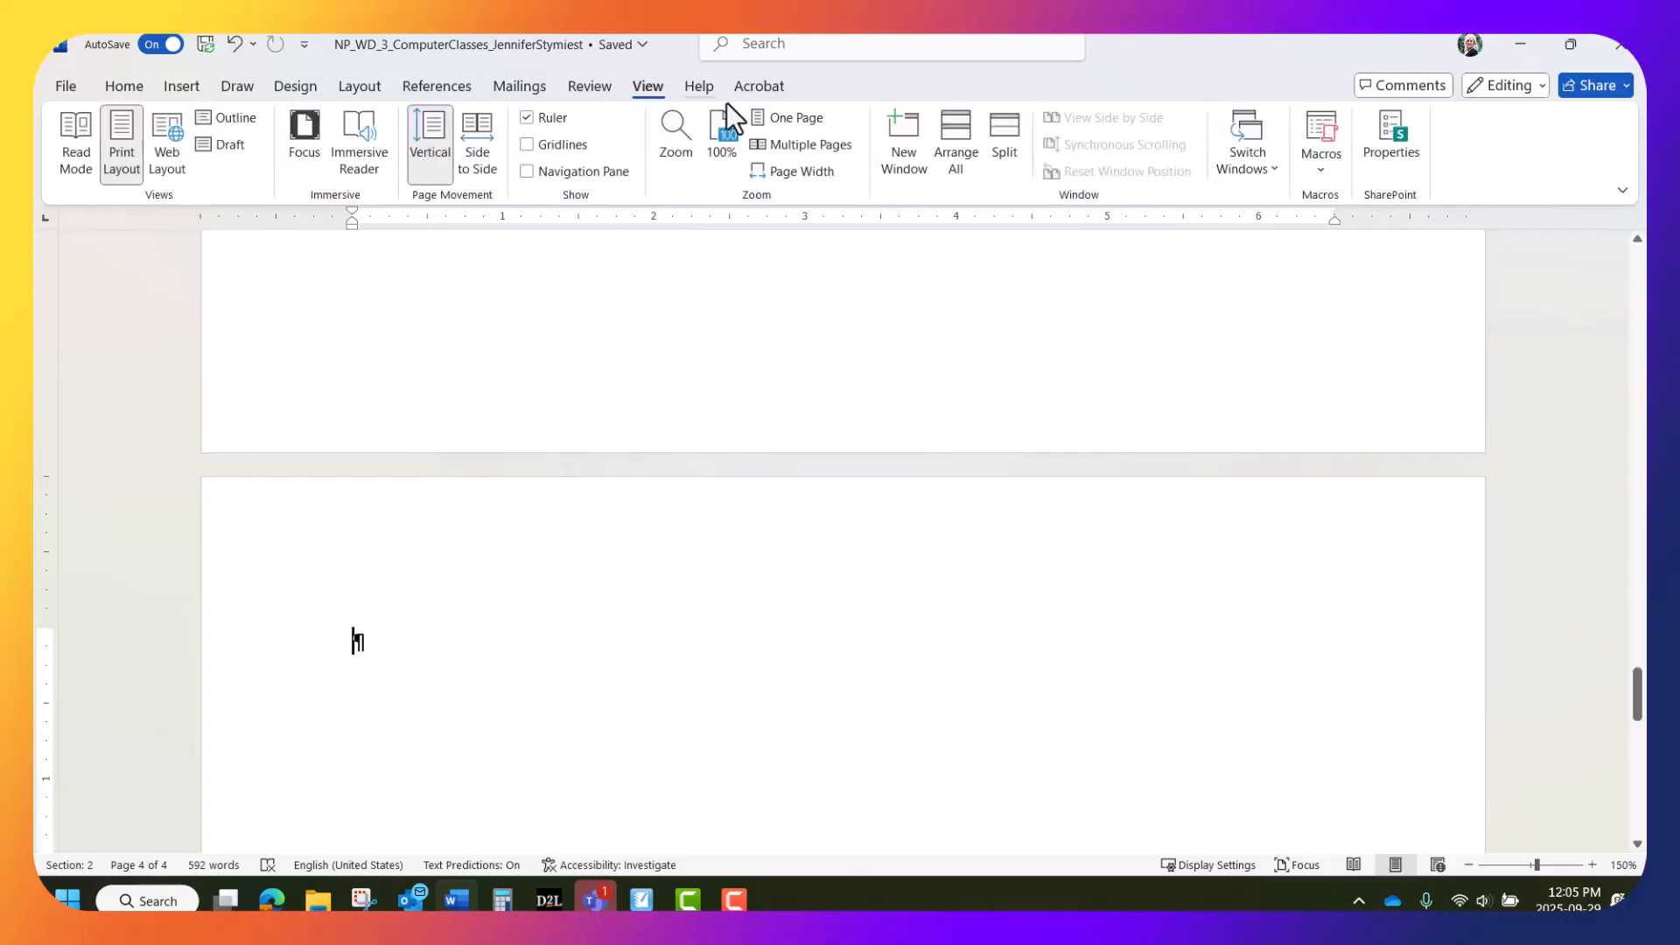
{"action": "left_click", "coordinate": [772, 137]}
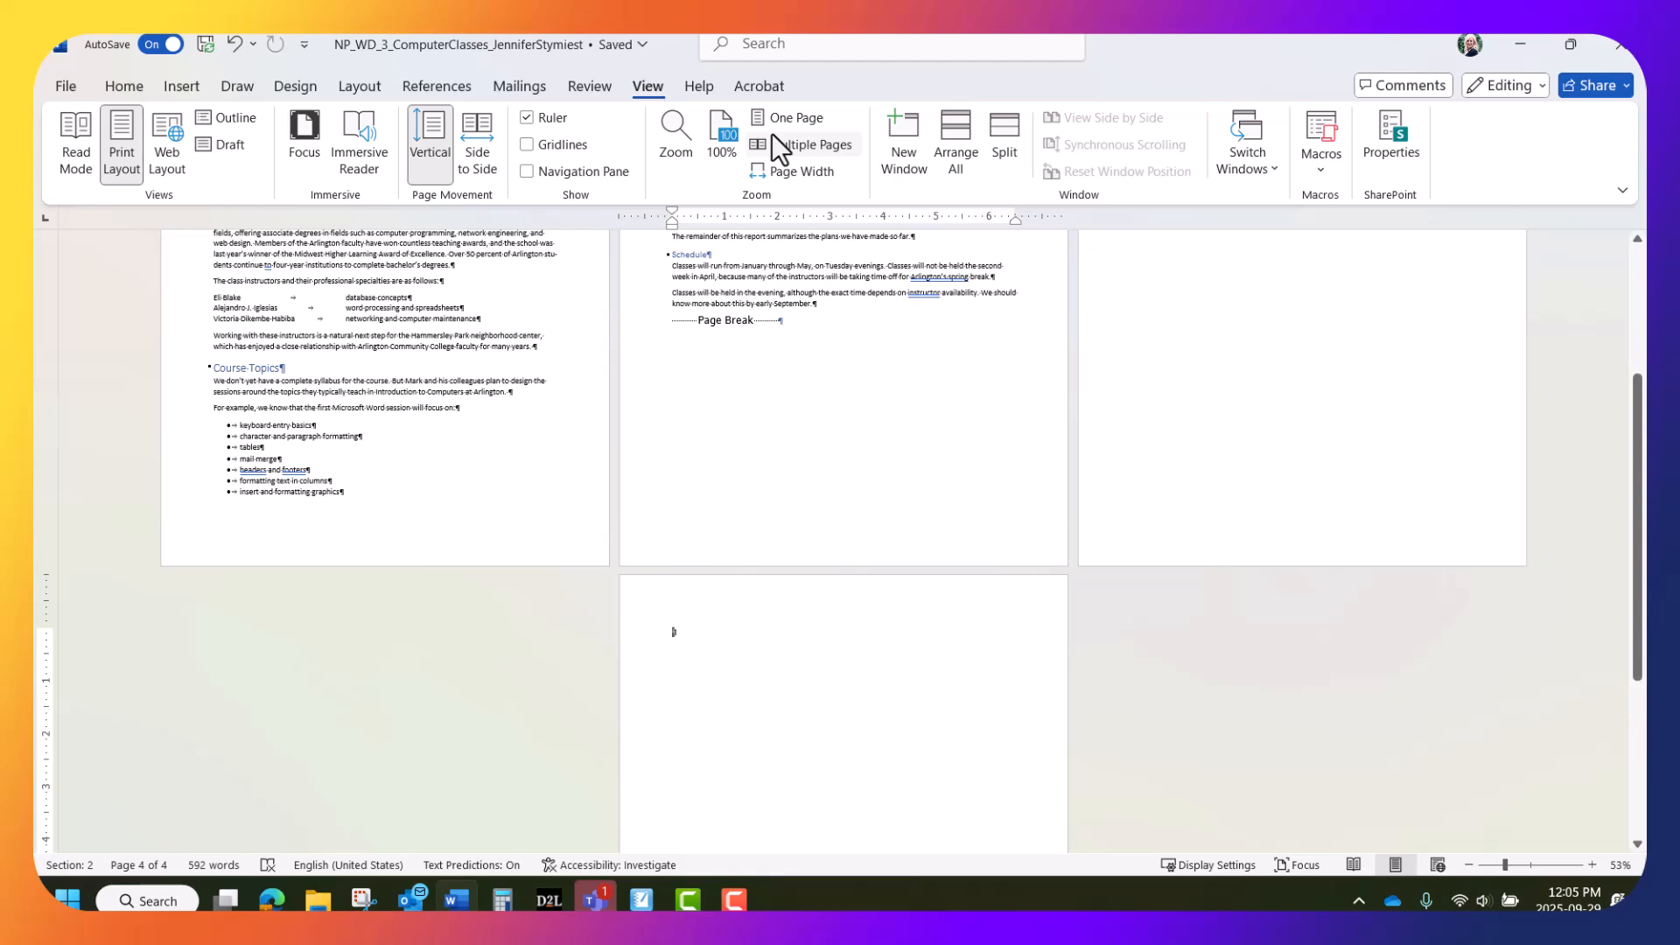
{"action": "scroll", "coordinate": [1096, 438], "scroll_direction": "down", "scroll_amount": 2}
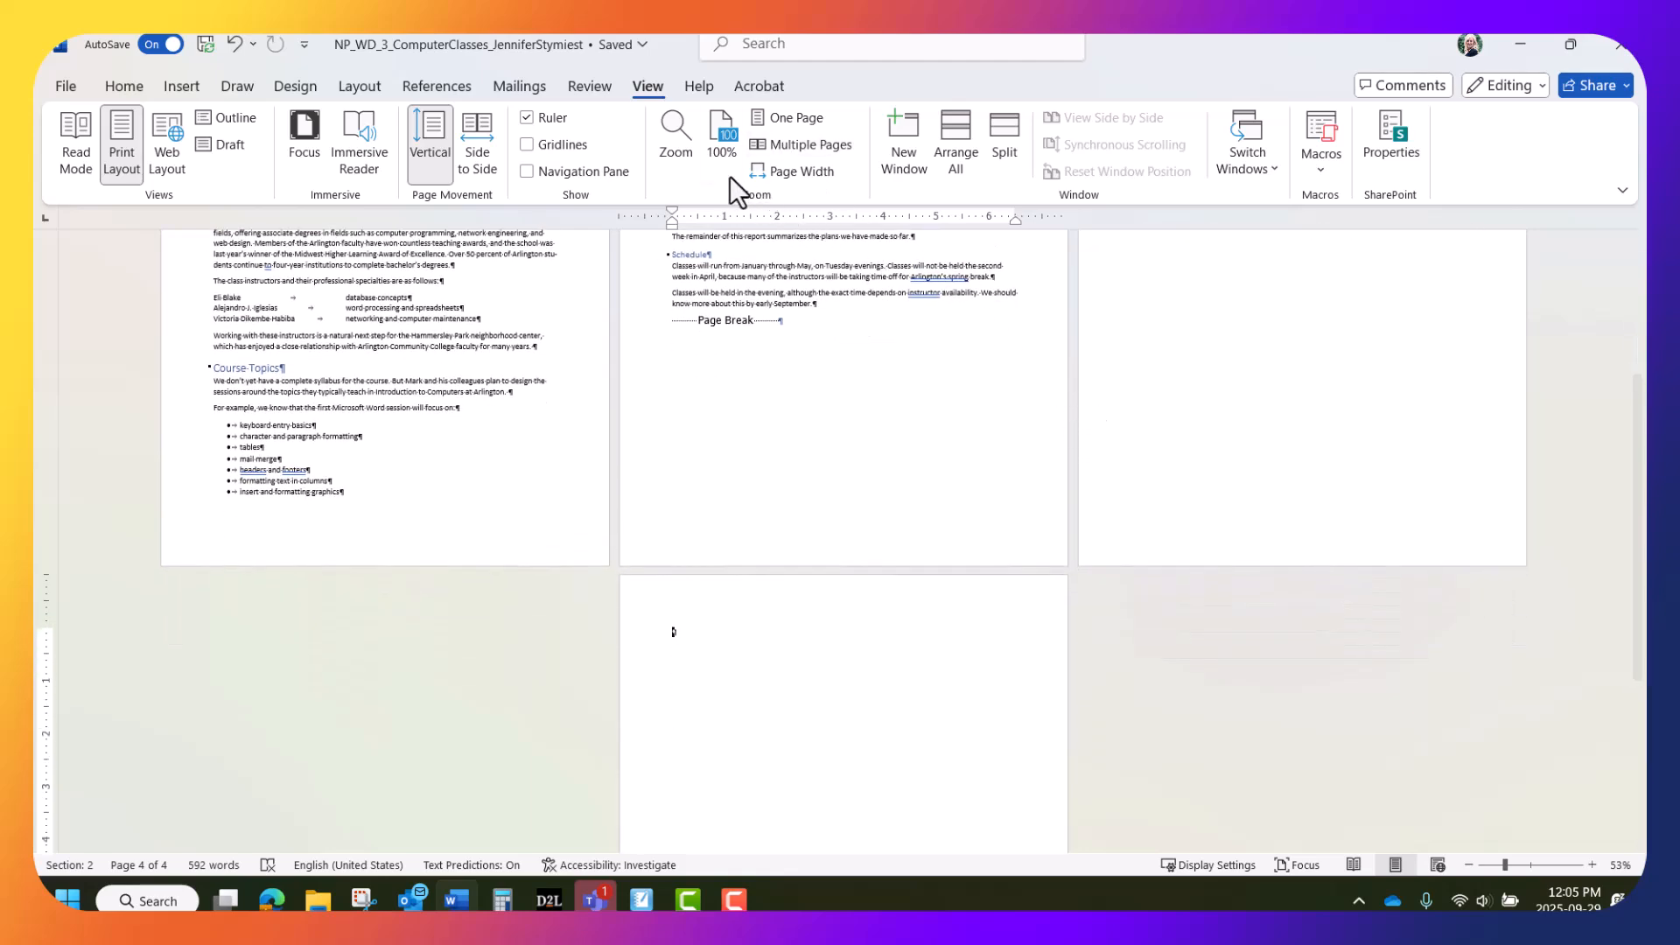
Set the final section's page to Landscape orientation, then zoom back in
{"action": "left_click", "coordinate": [357, 87]}
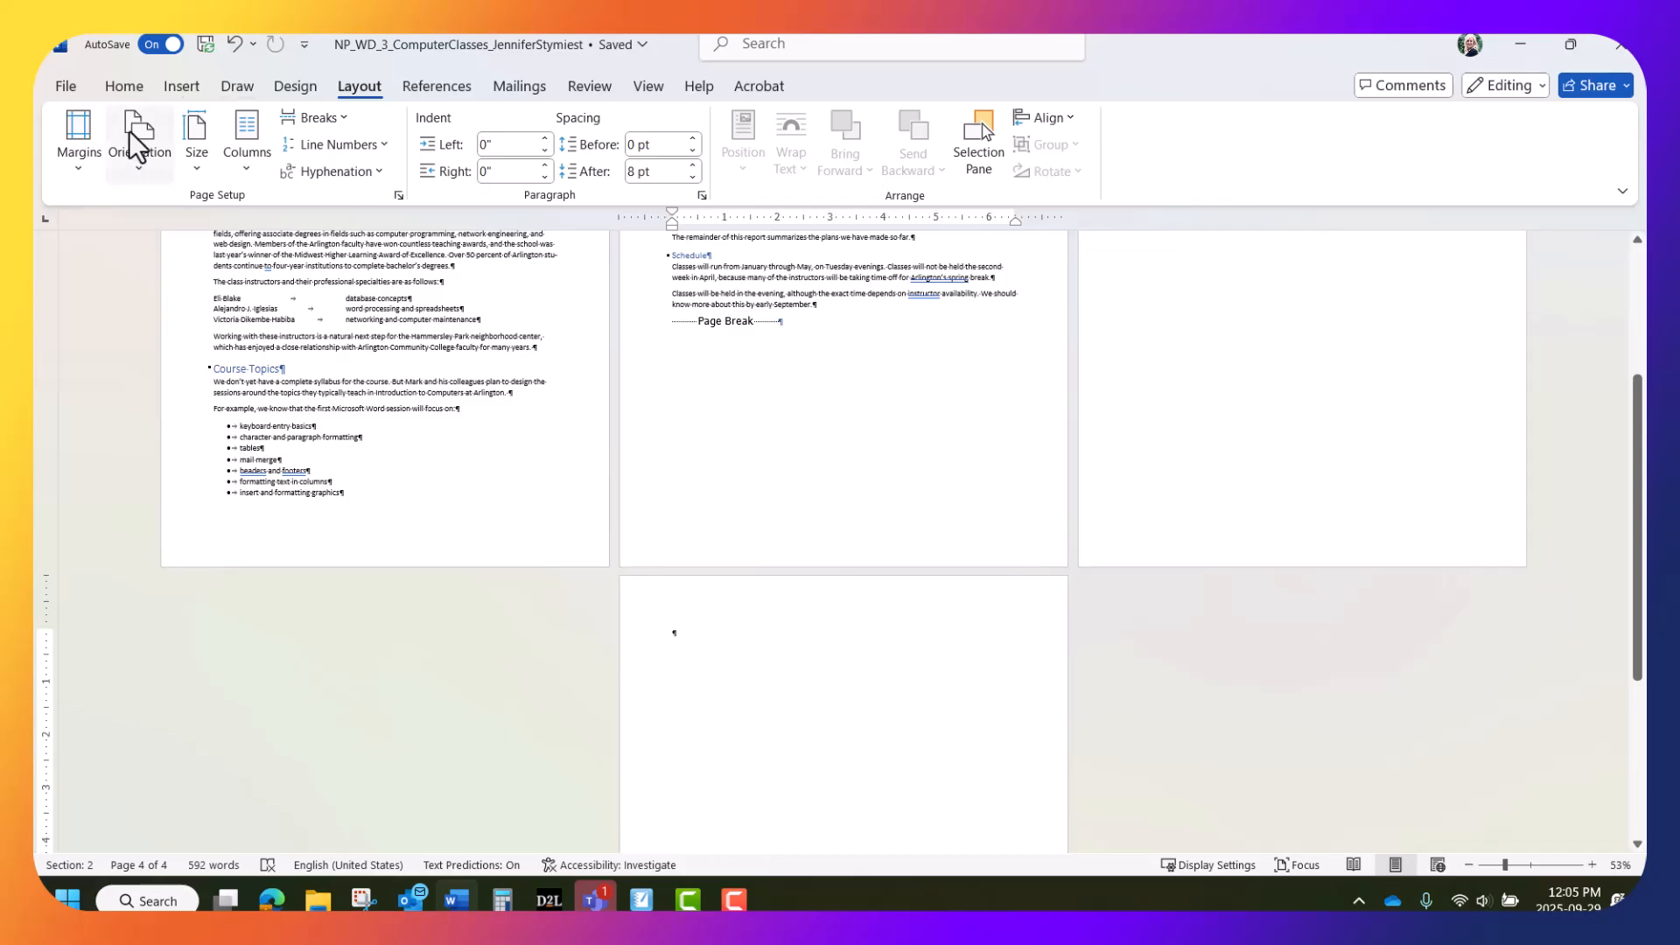
{"action": "left_click", "coordinate": [136, 166]}
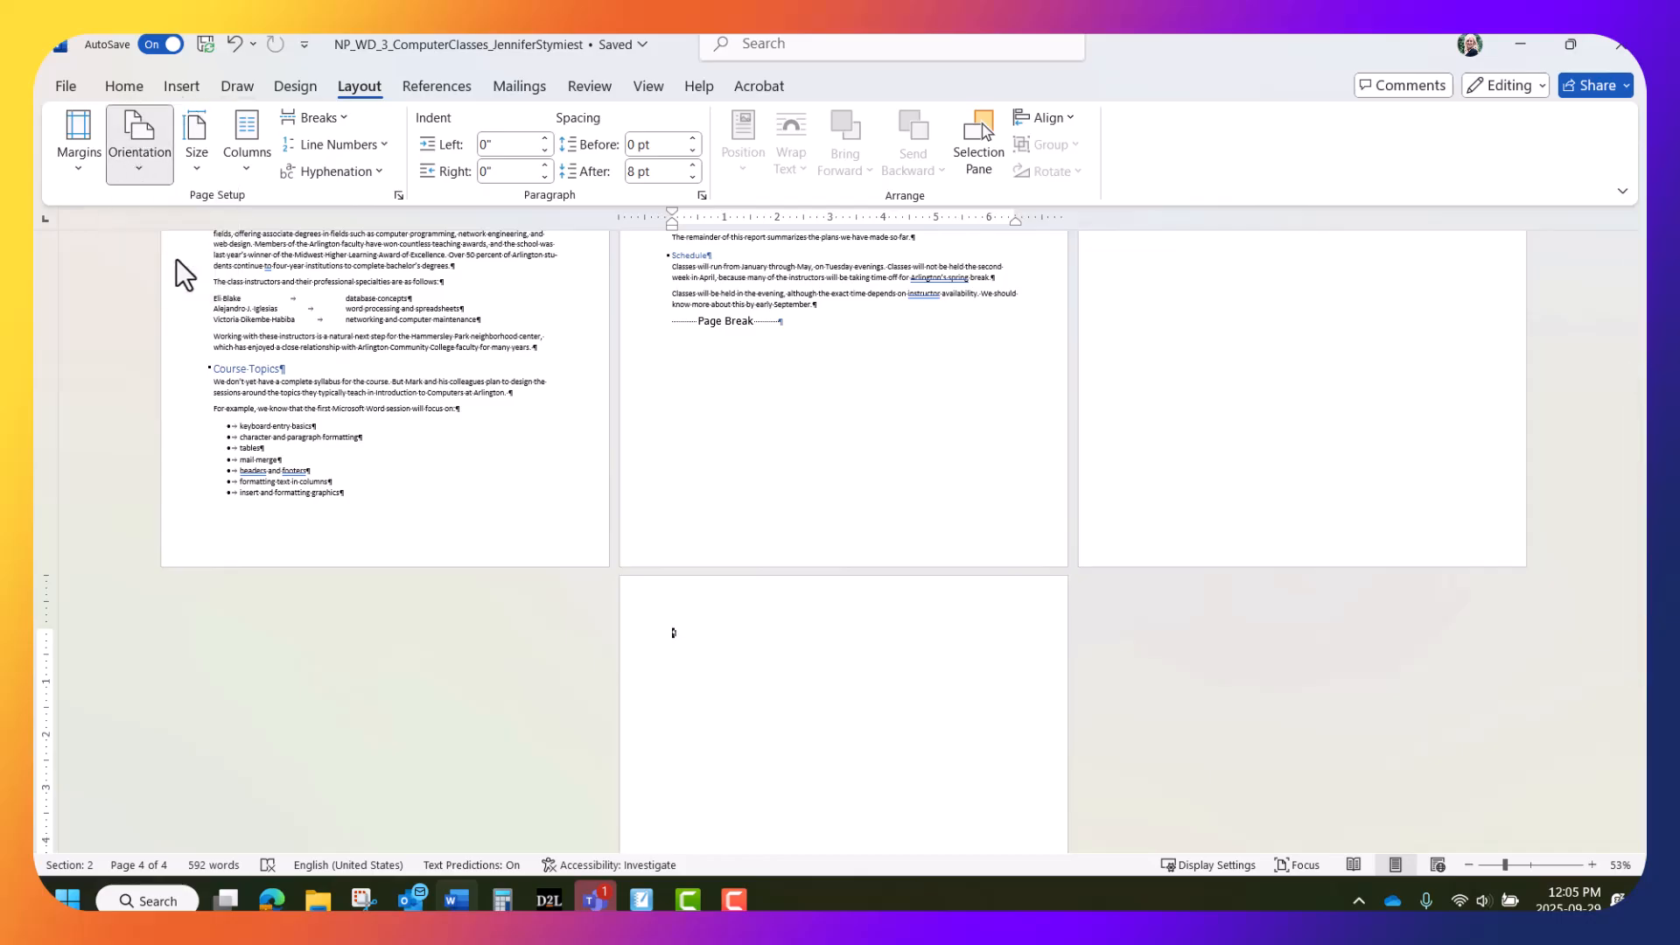
{"action": "left_click", "coordinate": [176, 263]}
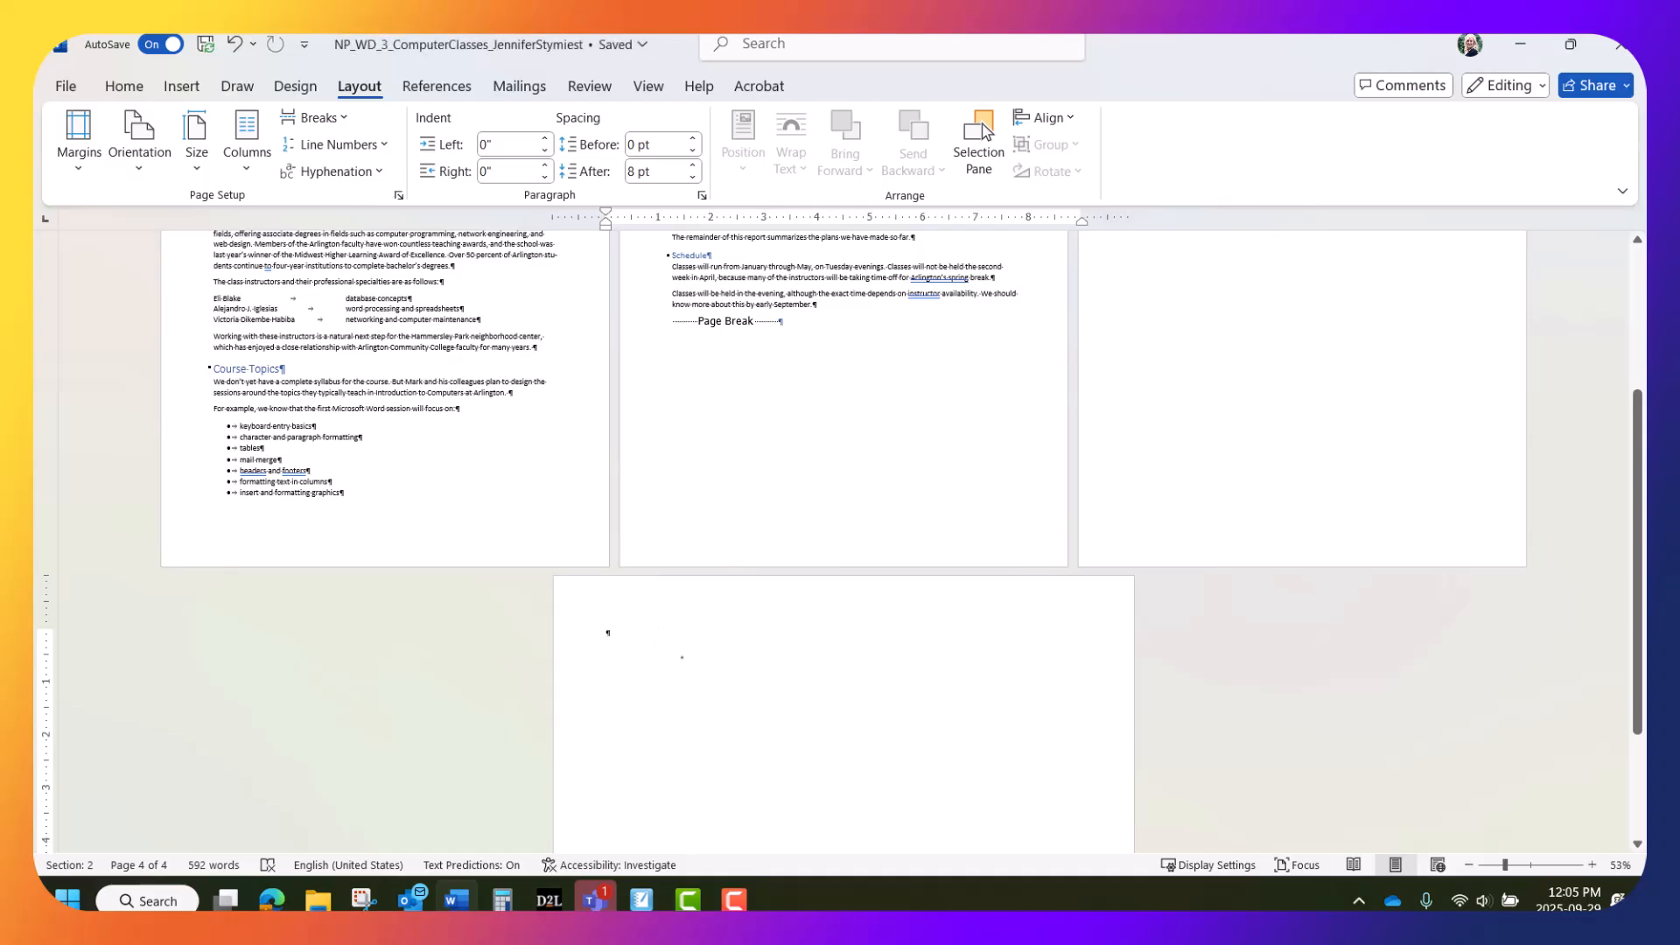
{"action": "scroll", "coordinate": [697, 654], "scroll_direction": "up", "scroll_amount": 5}
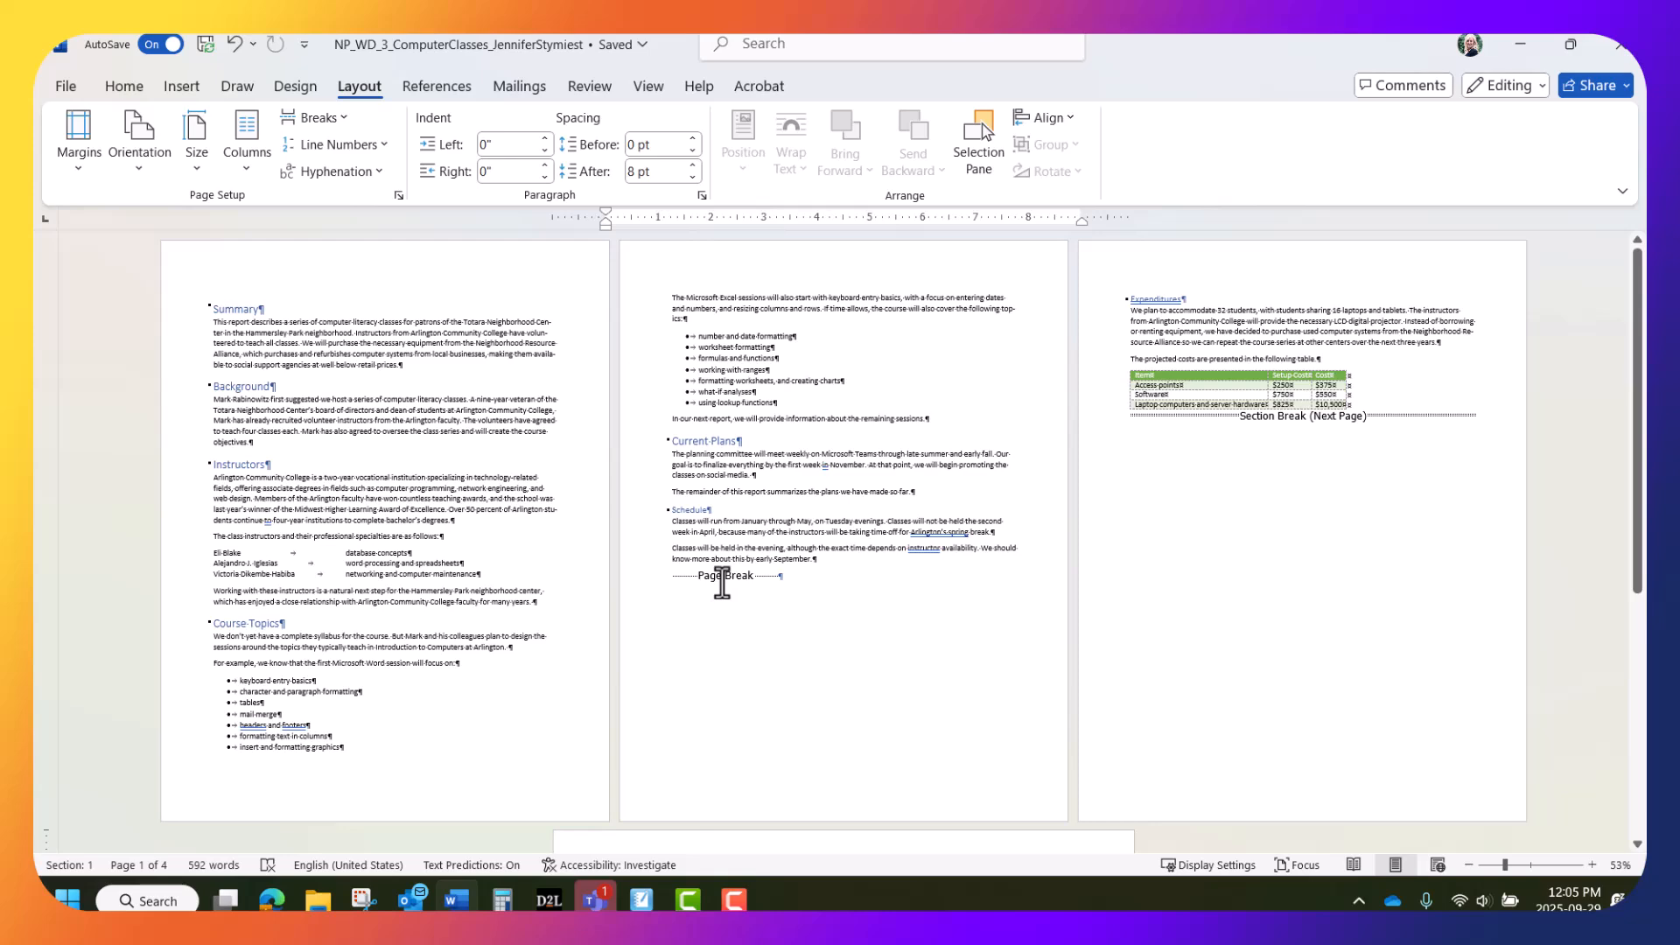
{"action": "scroll", "coordinate": [722, 582], "scroll_direction": "down", "scroll_amount": 3}
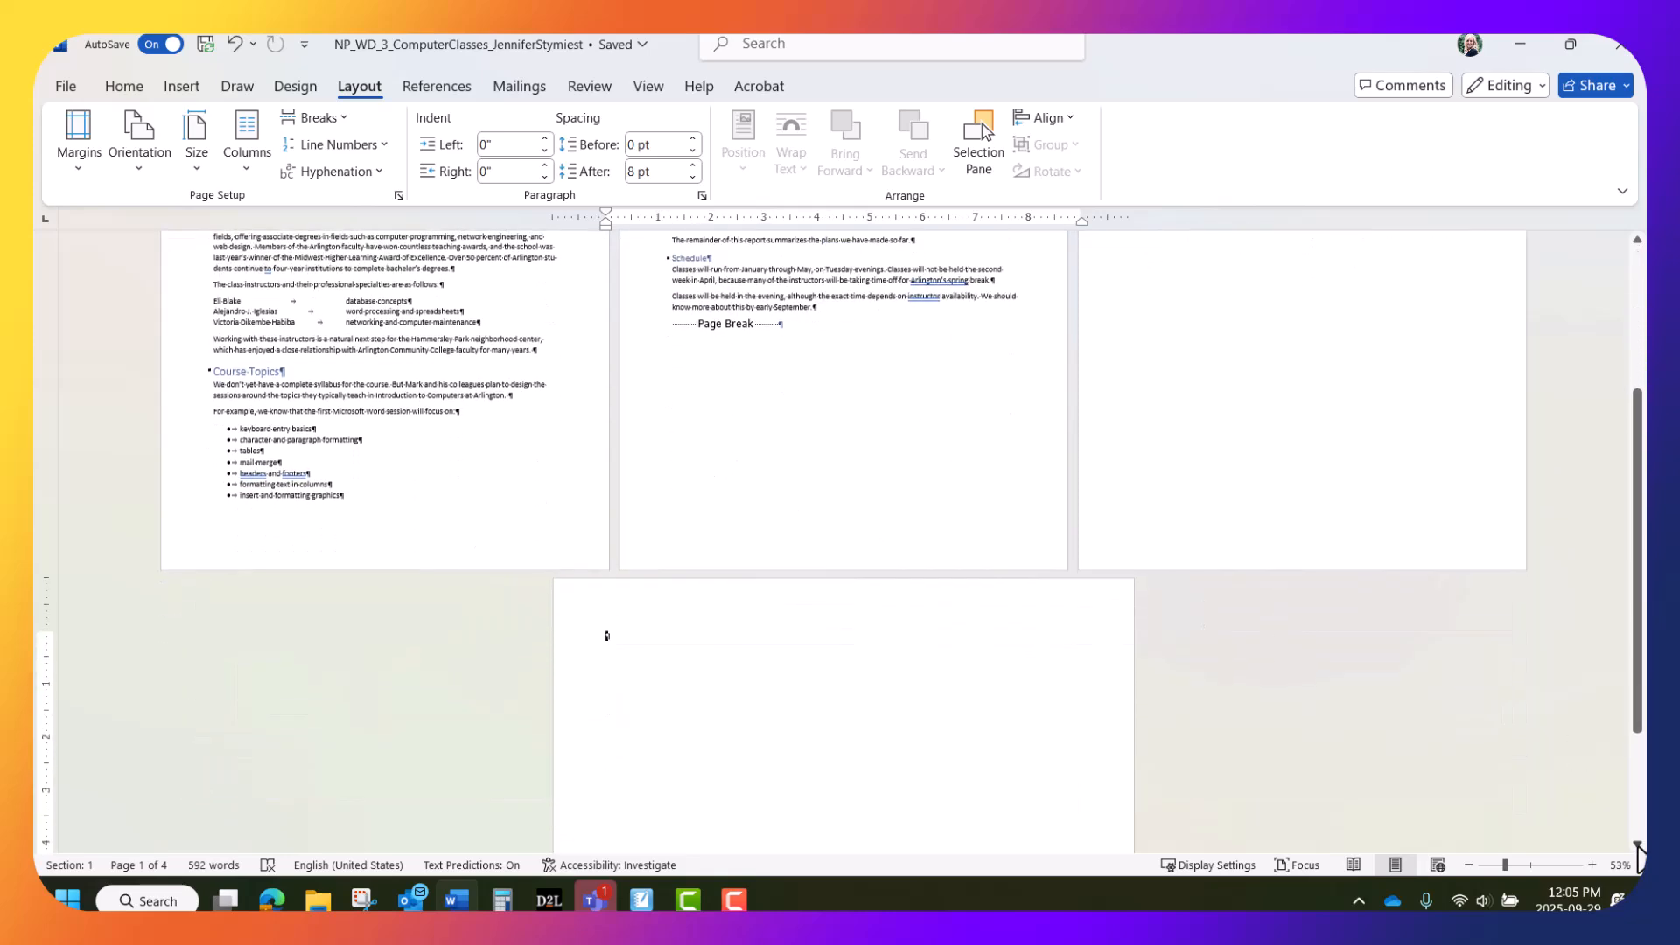
{"action": "left_click", "coordinate": [1591, 865]}
{"action": "left_click", "coordinate": [1591, 865]}
{"action": "left_click", "coordinate": [1590, 864]}
{"action": "left_click", "coordinate": [1591, 865]}
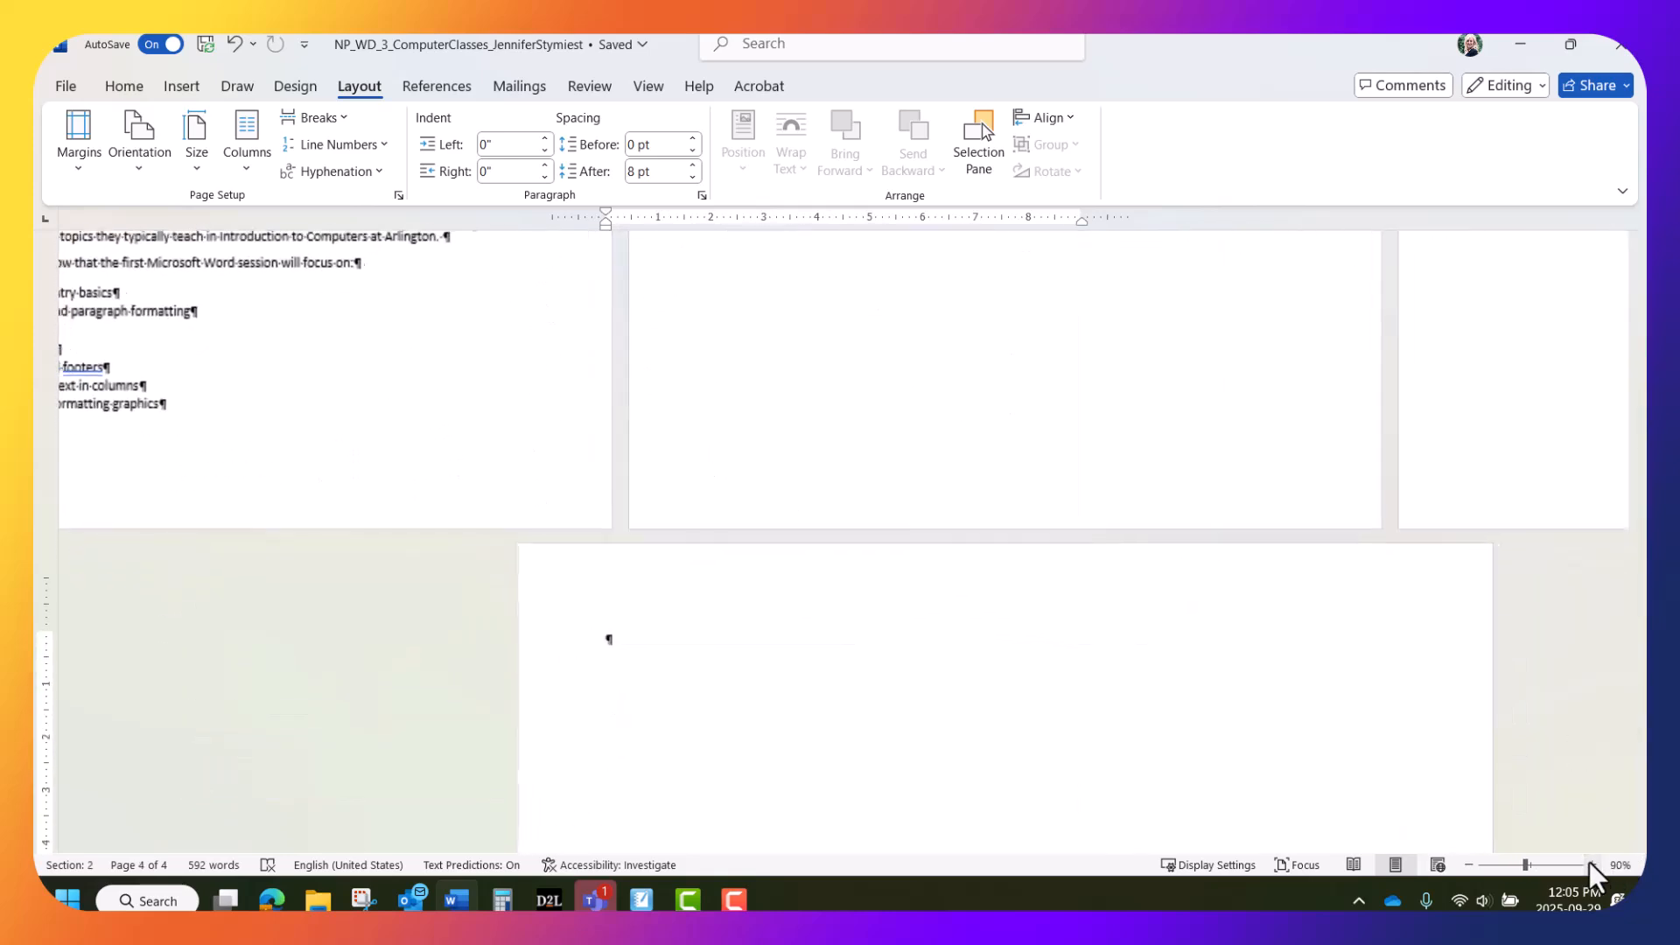
{"action": "left_click", "coordinate": [1590, 865]}
{"action": "left_click", "coordinate": [1591, 865]}
{"action": "left_click", "coordinate": [1590, 864]}
{"action": "left_click", "coordinate": [1591, 865]}
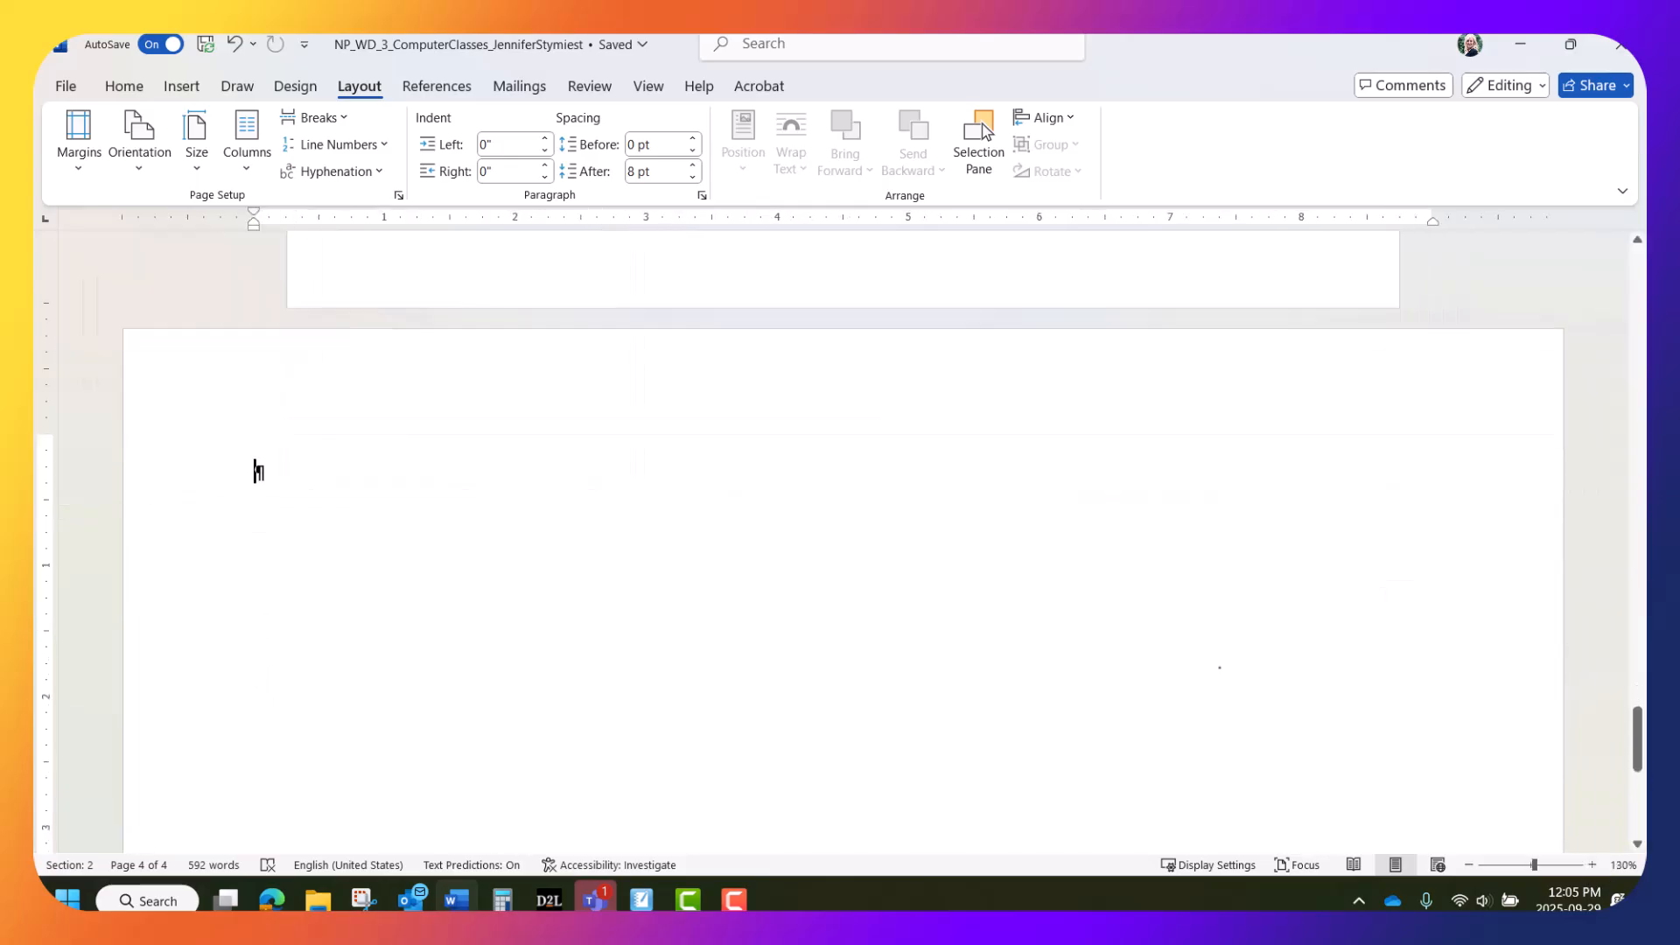
Pick the Converging Radial layout from the Relationship category in the SmartArt chooser
{"action": "left_click", "coordinate": [178, 85]}
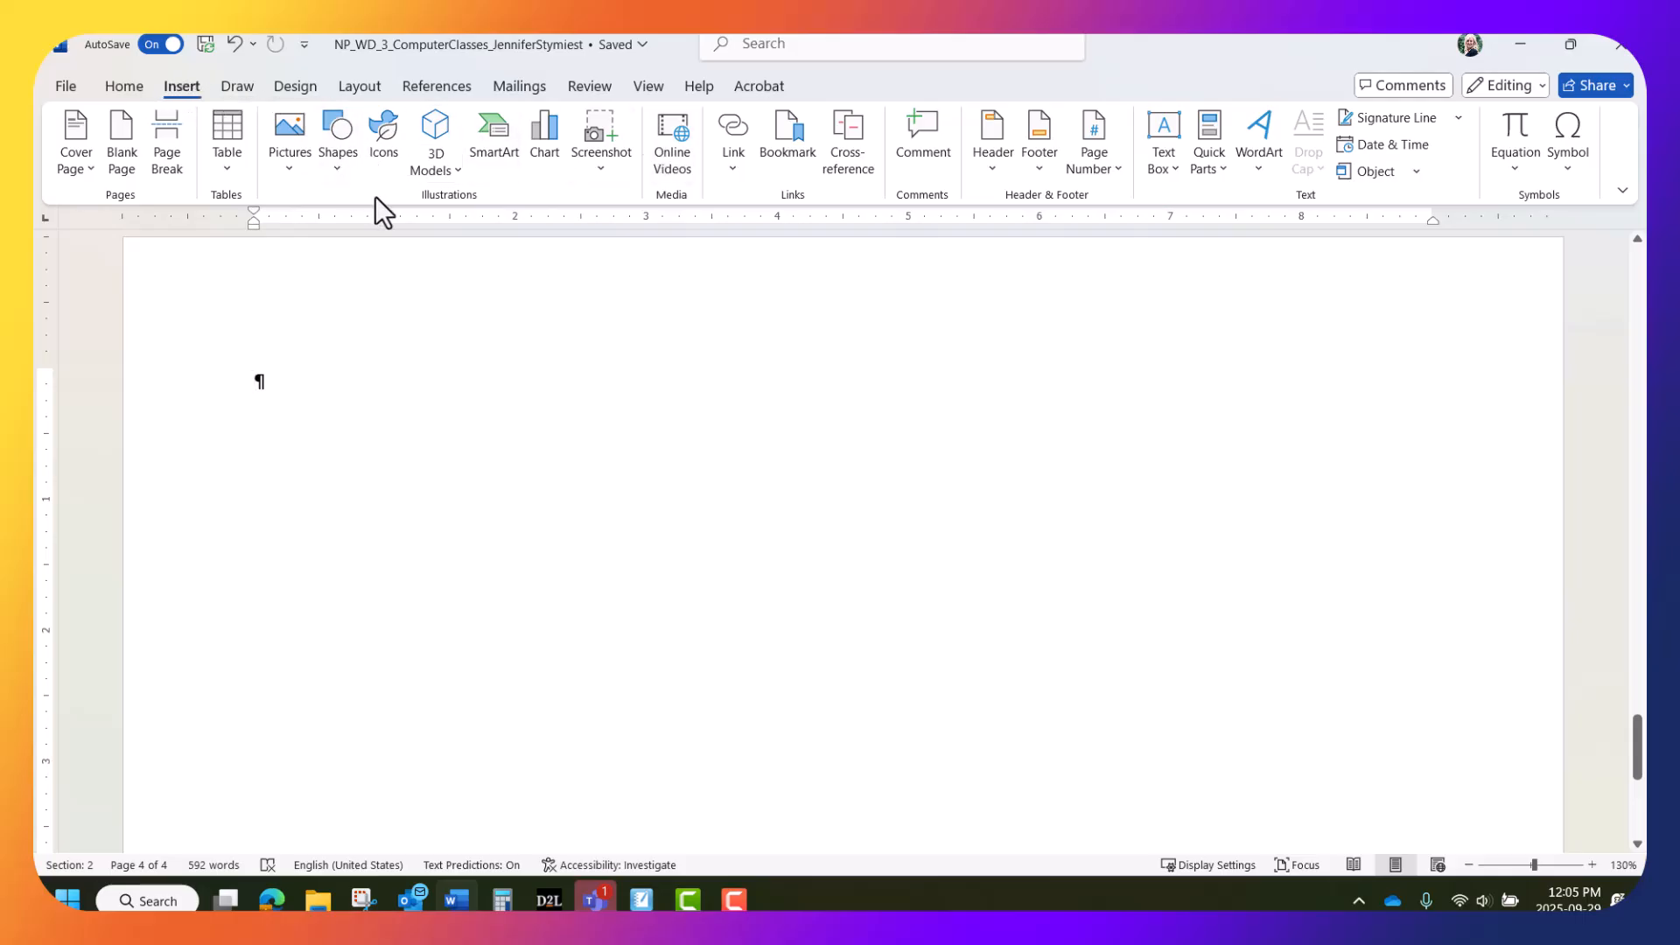
{"action": "left_click", "coordinate": [499, 144]}
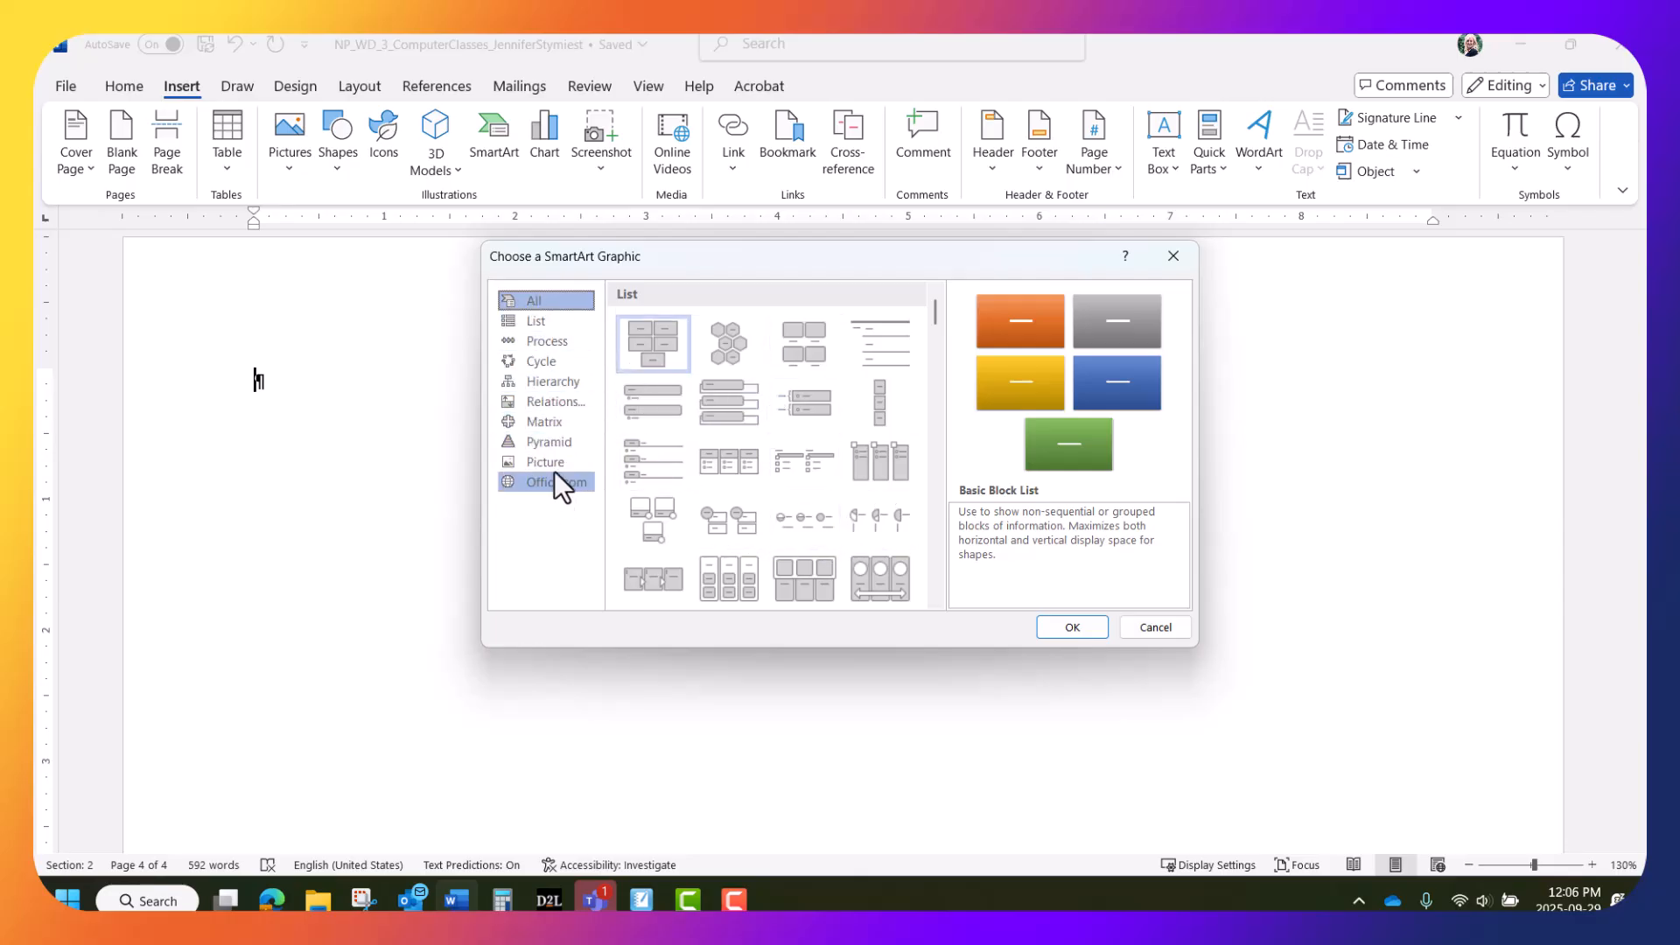
{"action": "left_click", "coordinate": [555, 397]}
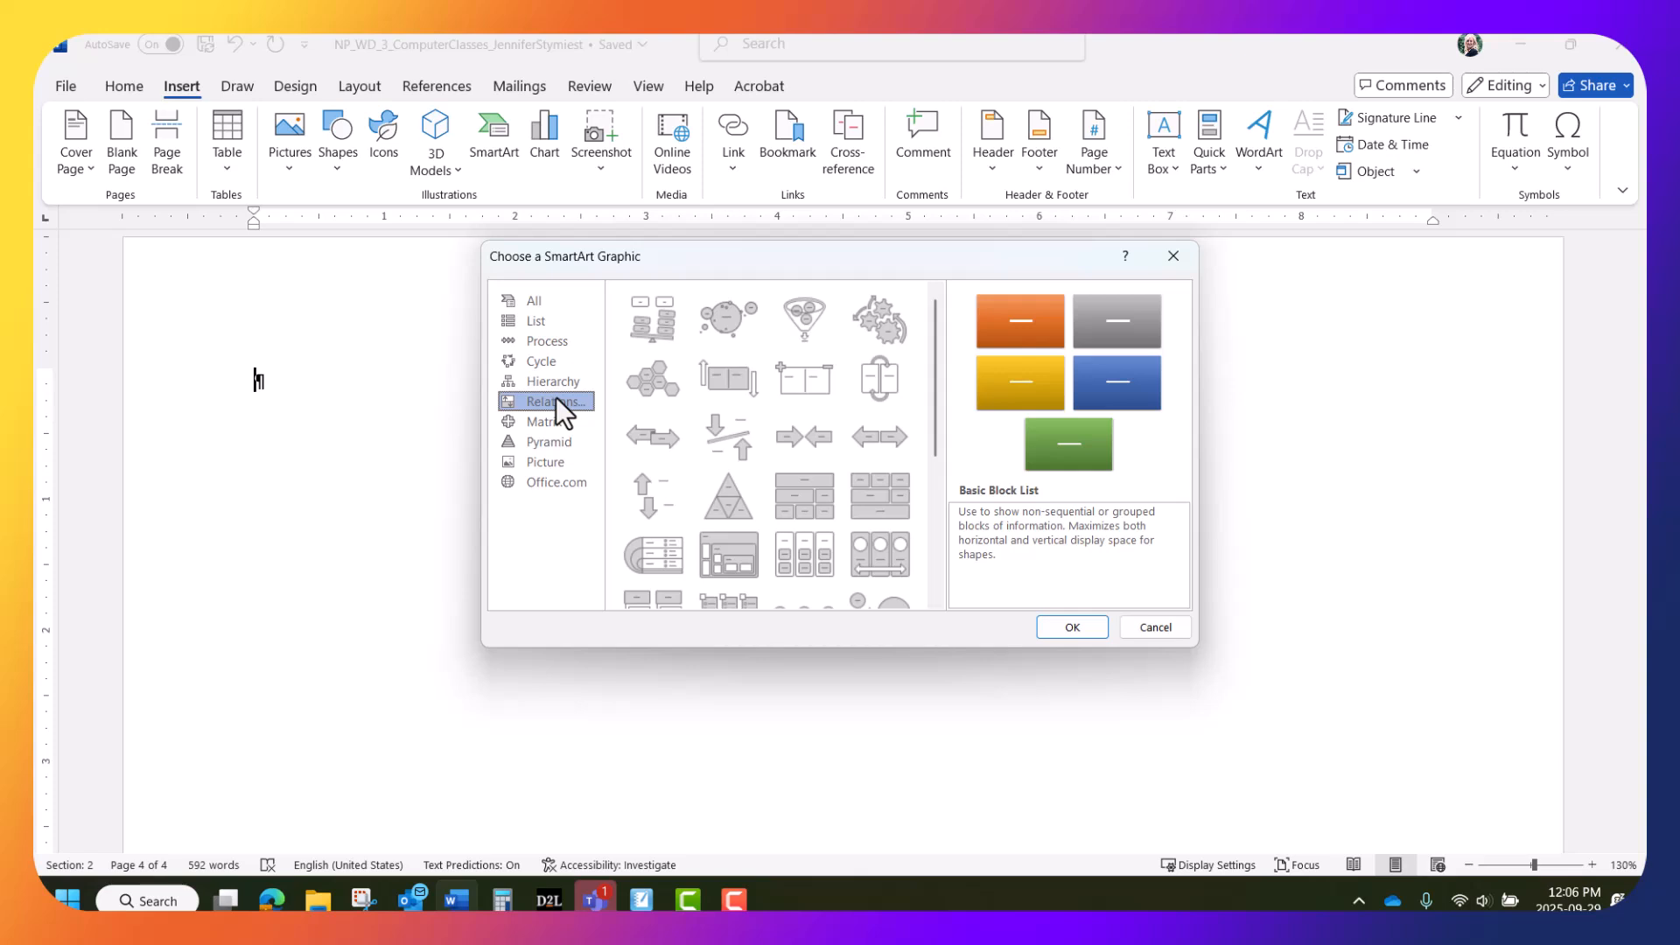
{"action": "scroll", "coordinate": [812, 422], "scroll_direction": "down", "scroll_amount": 3}
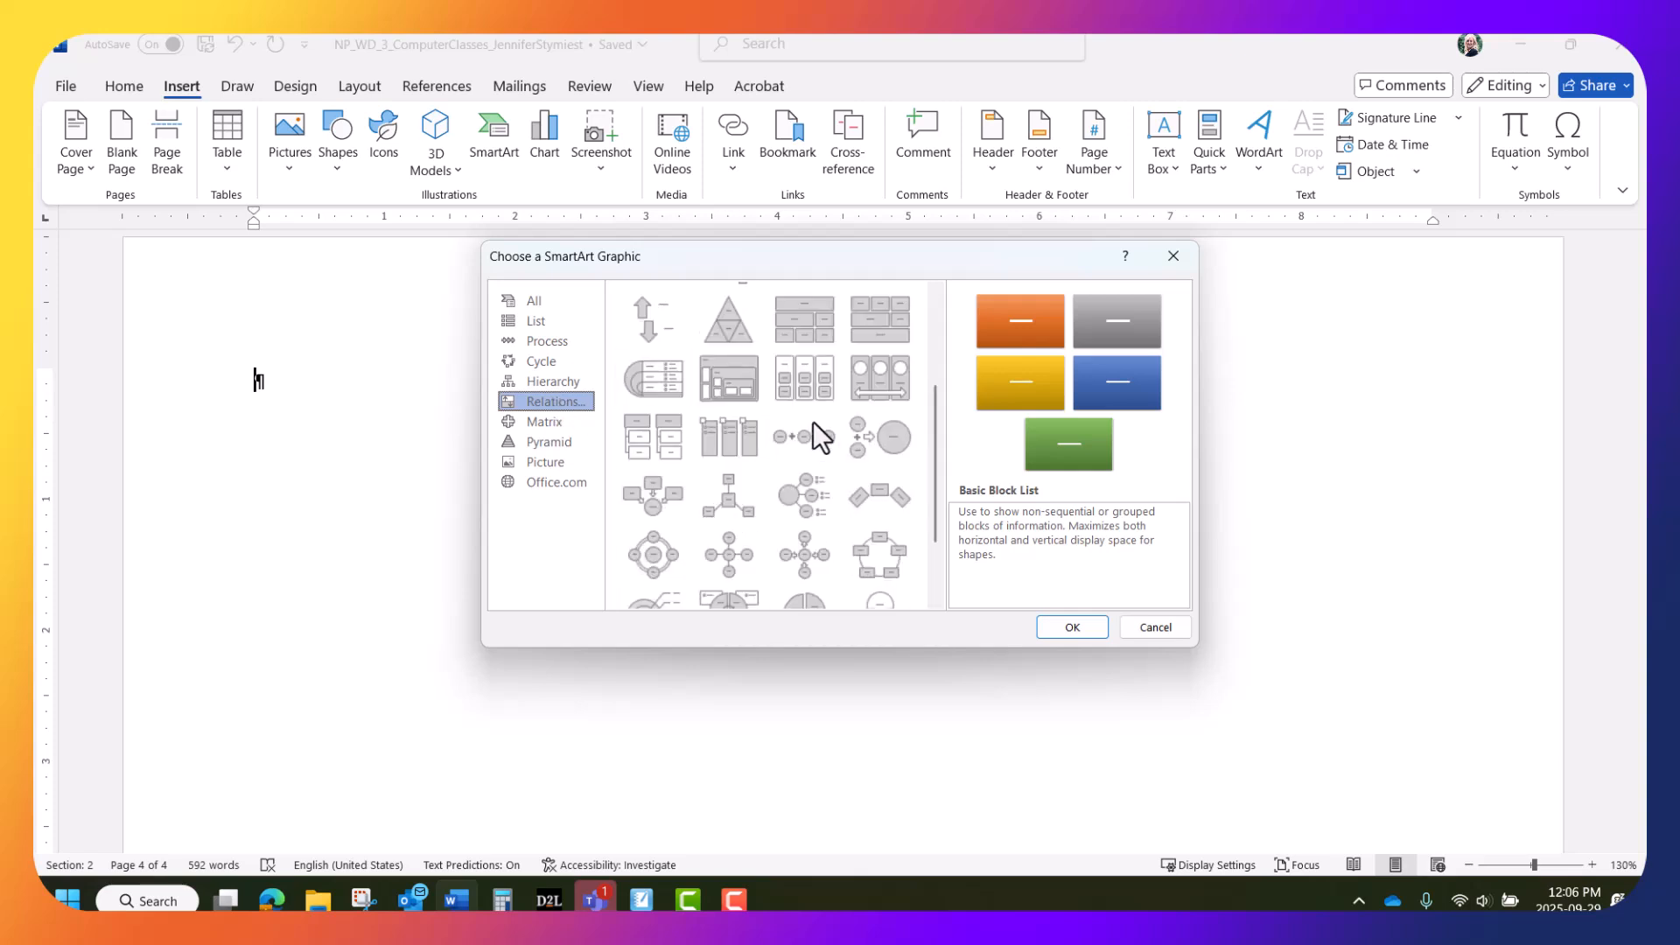
{"action": "left_click", "coordinate": [653, 486]}
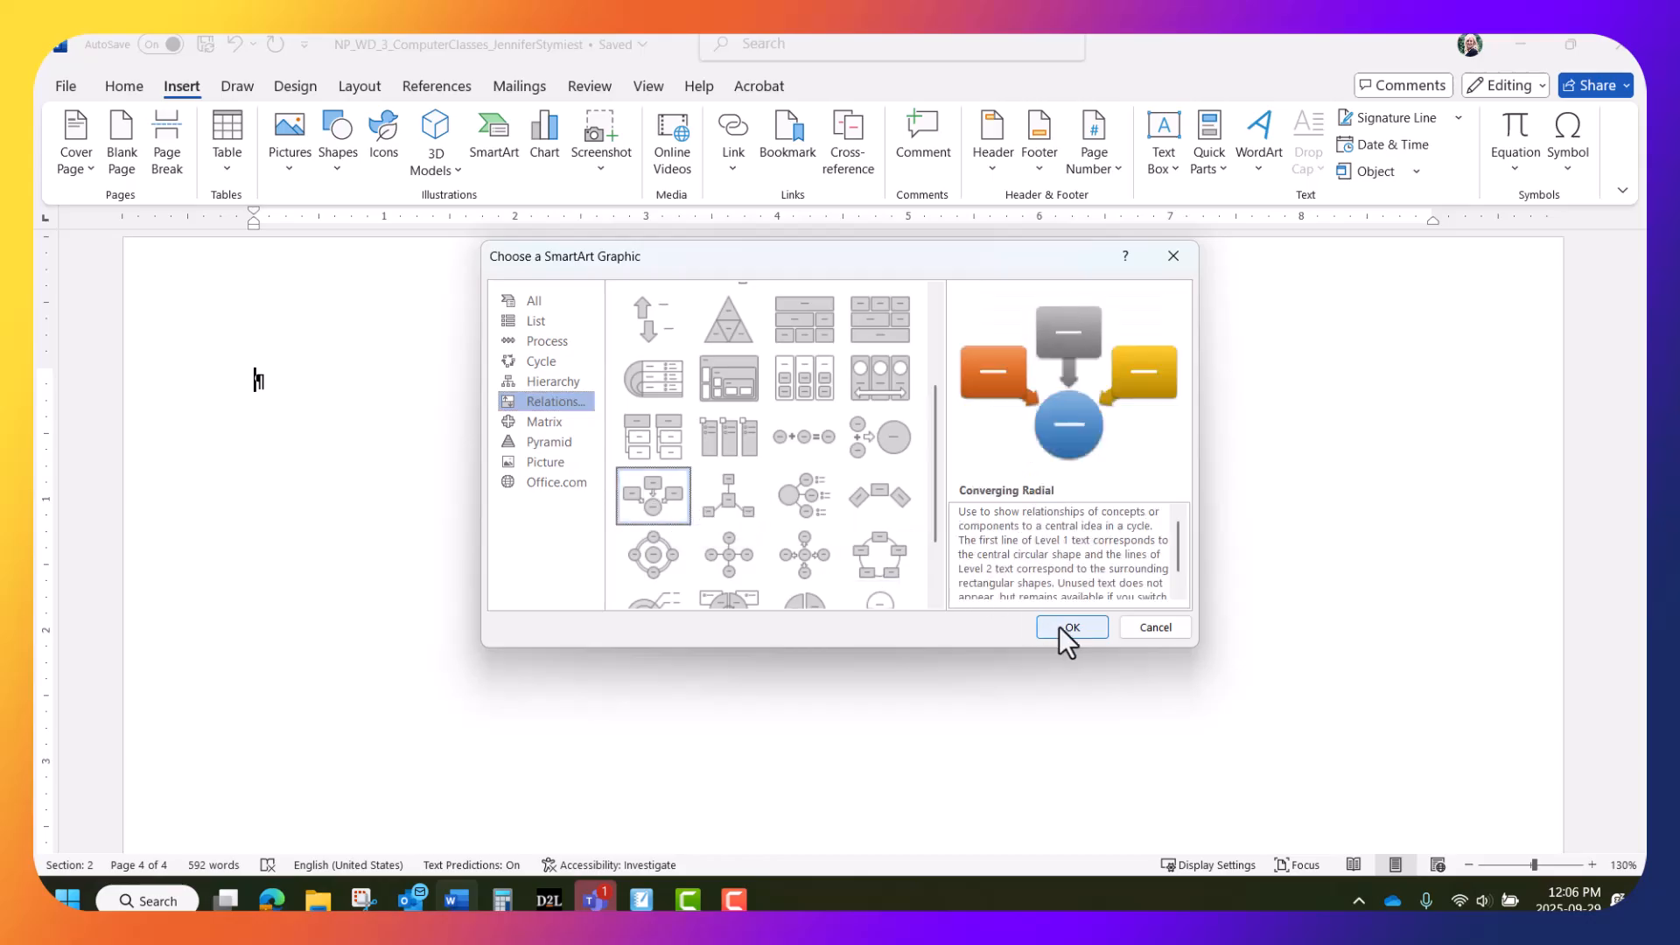
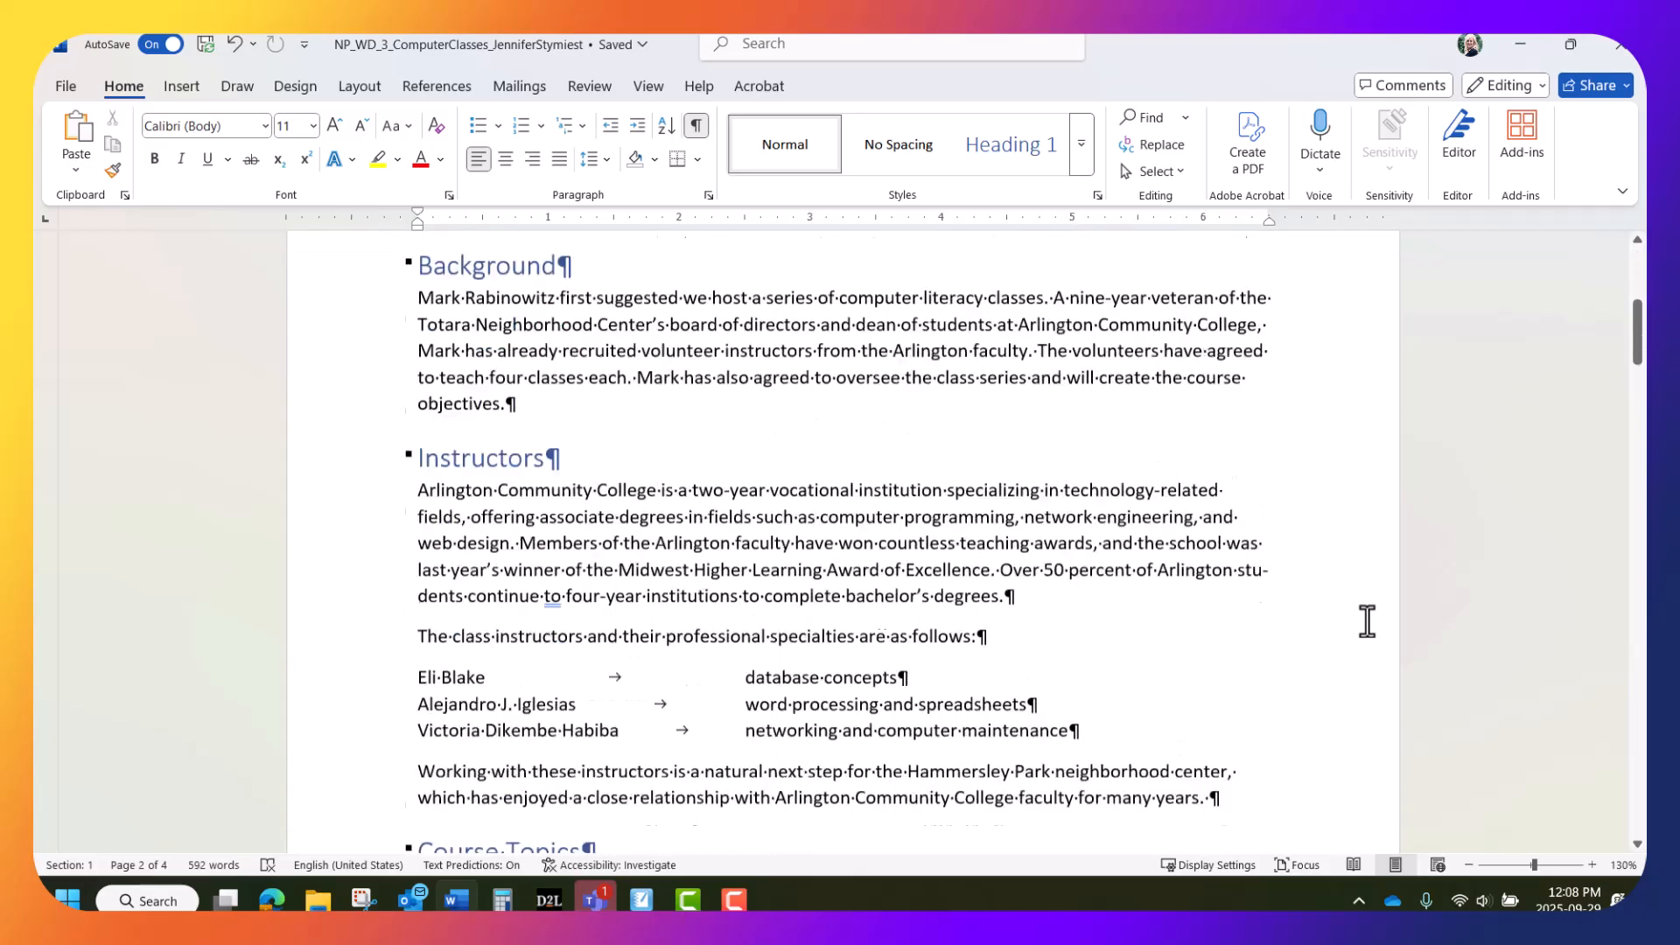
{"action": "scroll", "coordinate": [1367, 621], "scroll_direction": "down", "scroll_amount": 2}
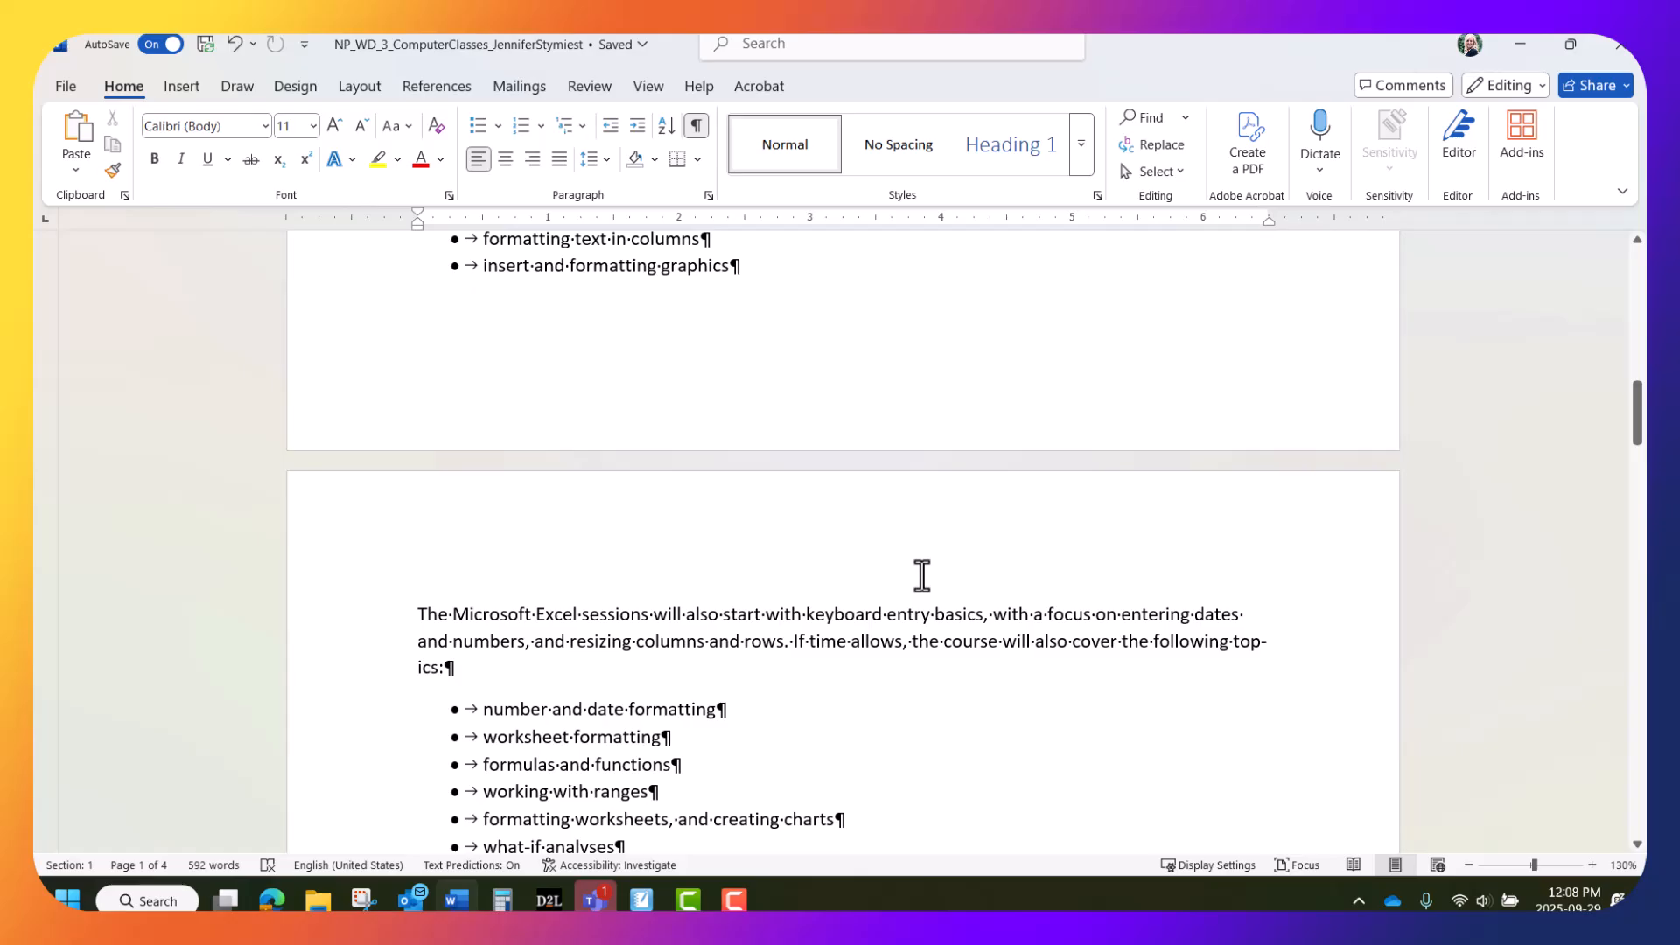
Open the footer at the bottom of page 1 for Header & Footer editing
{"action": "double_click", "coordinate": [838, 394]}
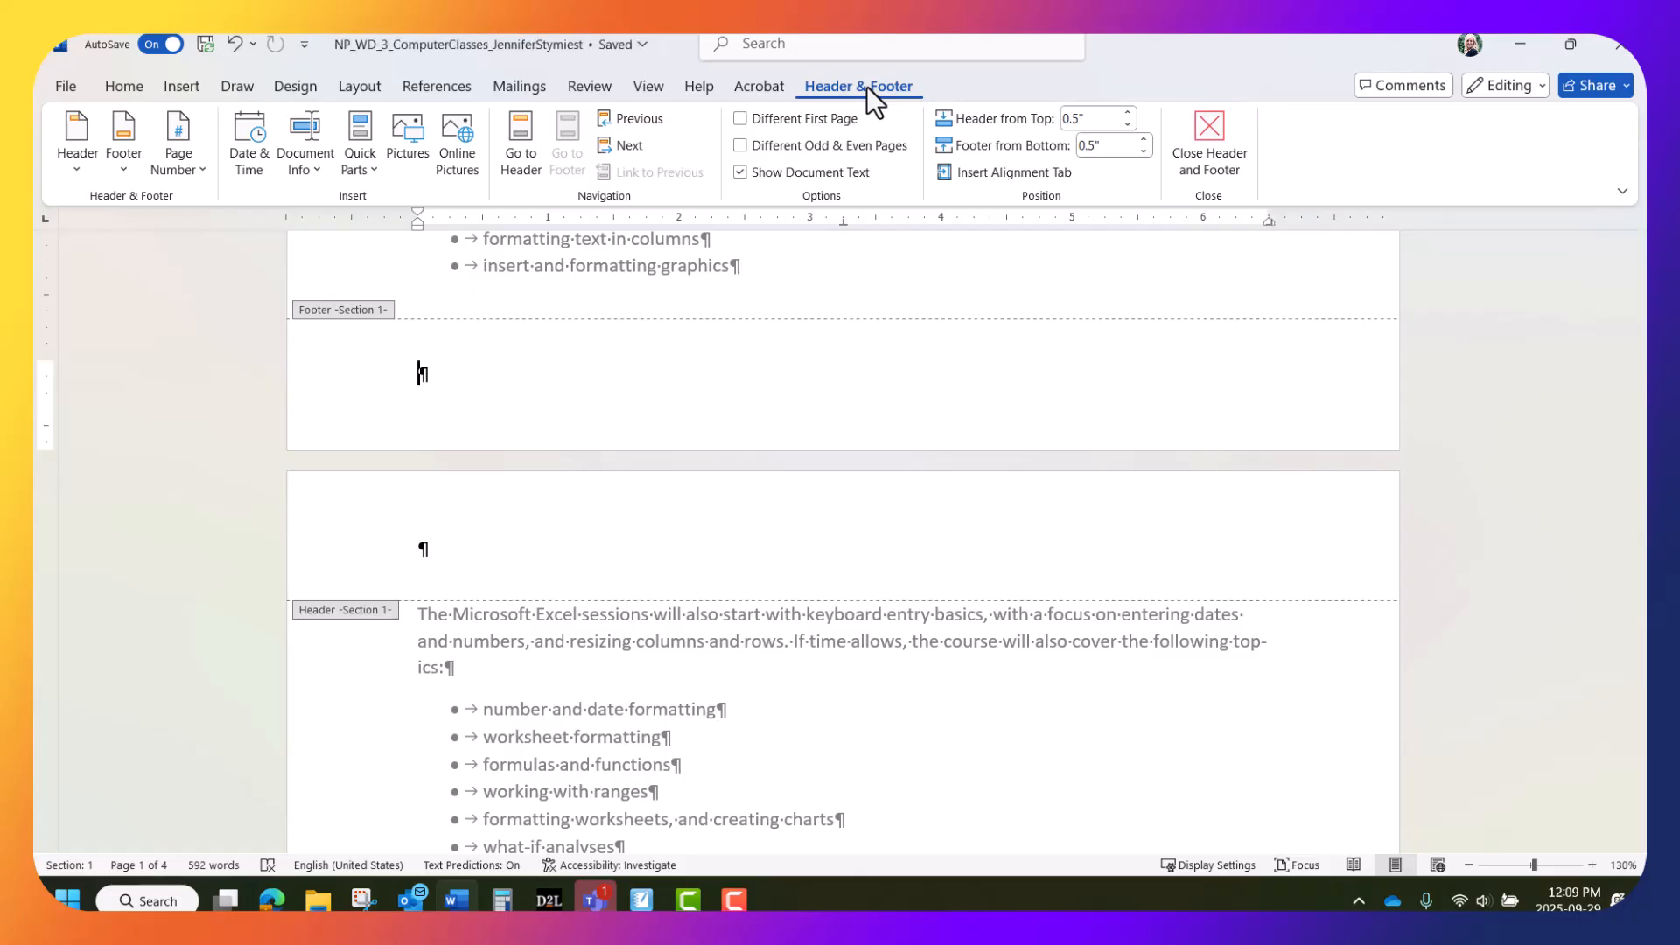
Insert the Retrospect footer, with a YOUR NAME placeholder and page number
{"action": "left_click", "coordinate": [124, 164]}
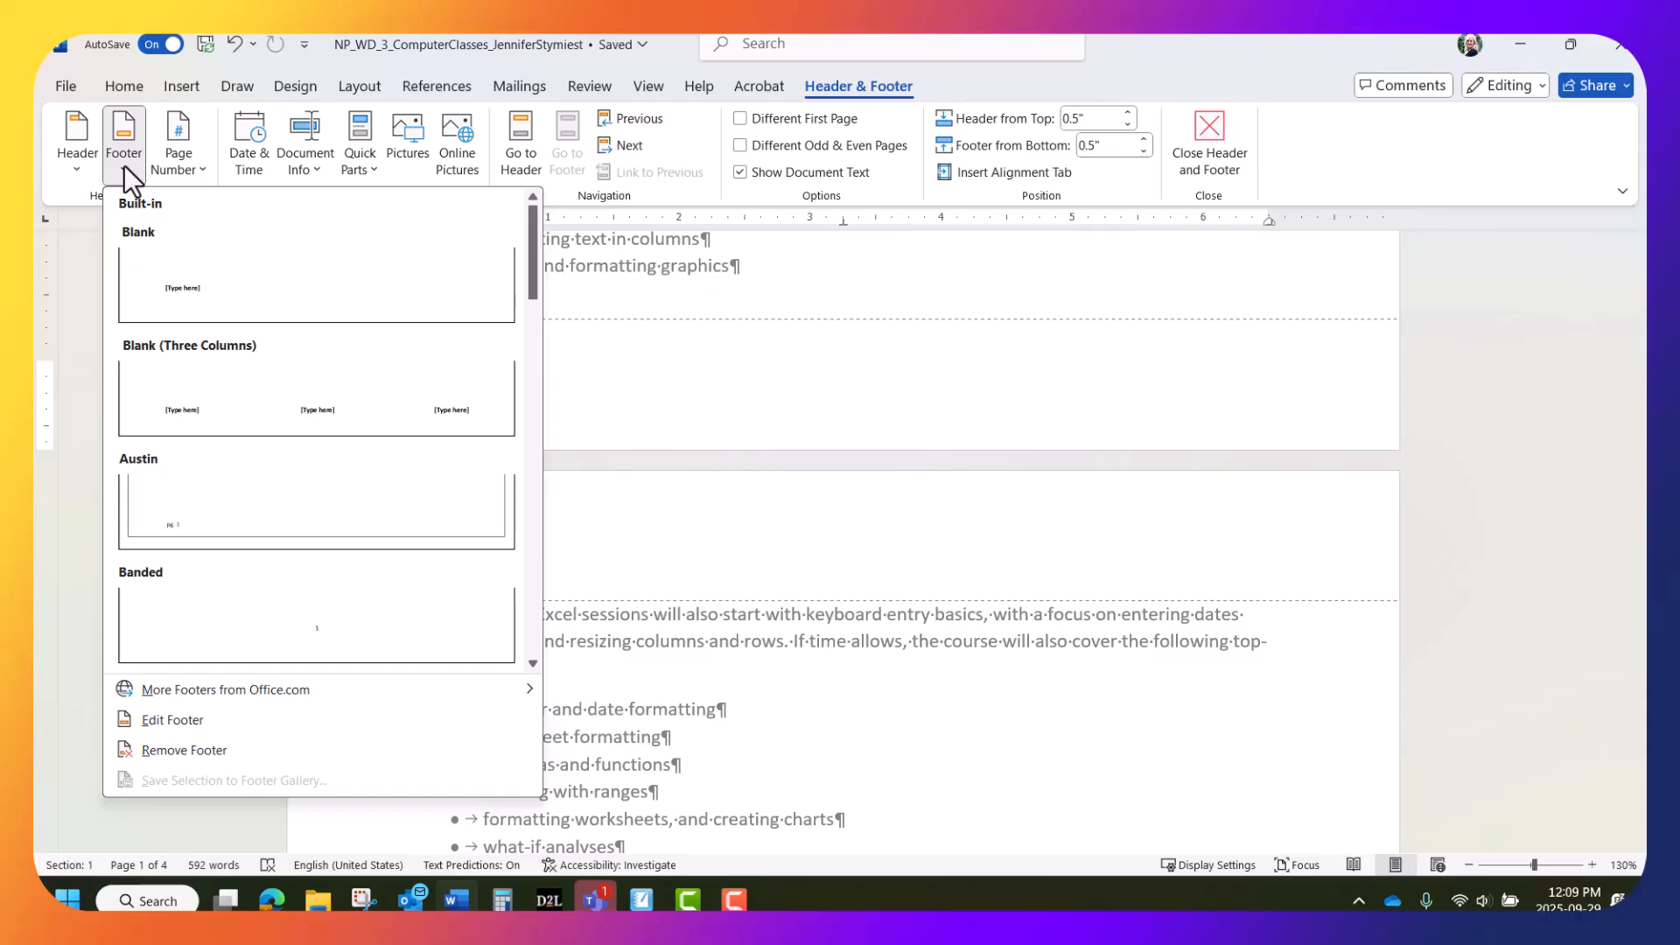
{"action": "left_click_drag", "start_coordinate": [533, 244], "coordinate": [532, 469]}
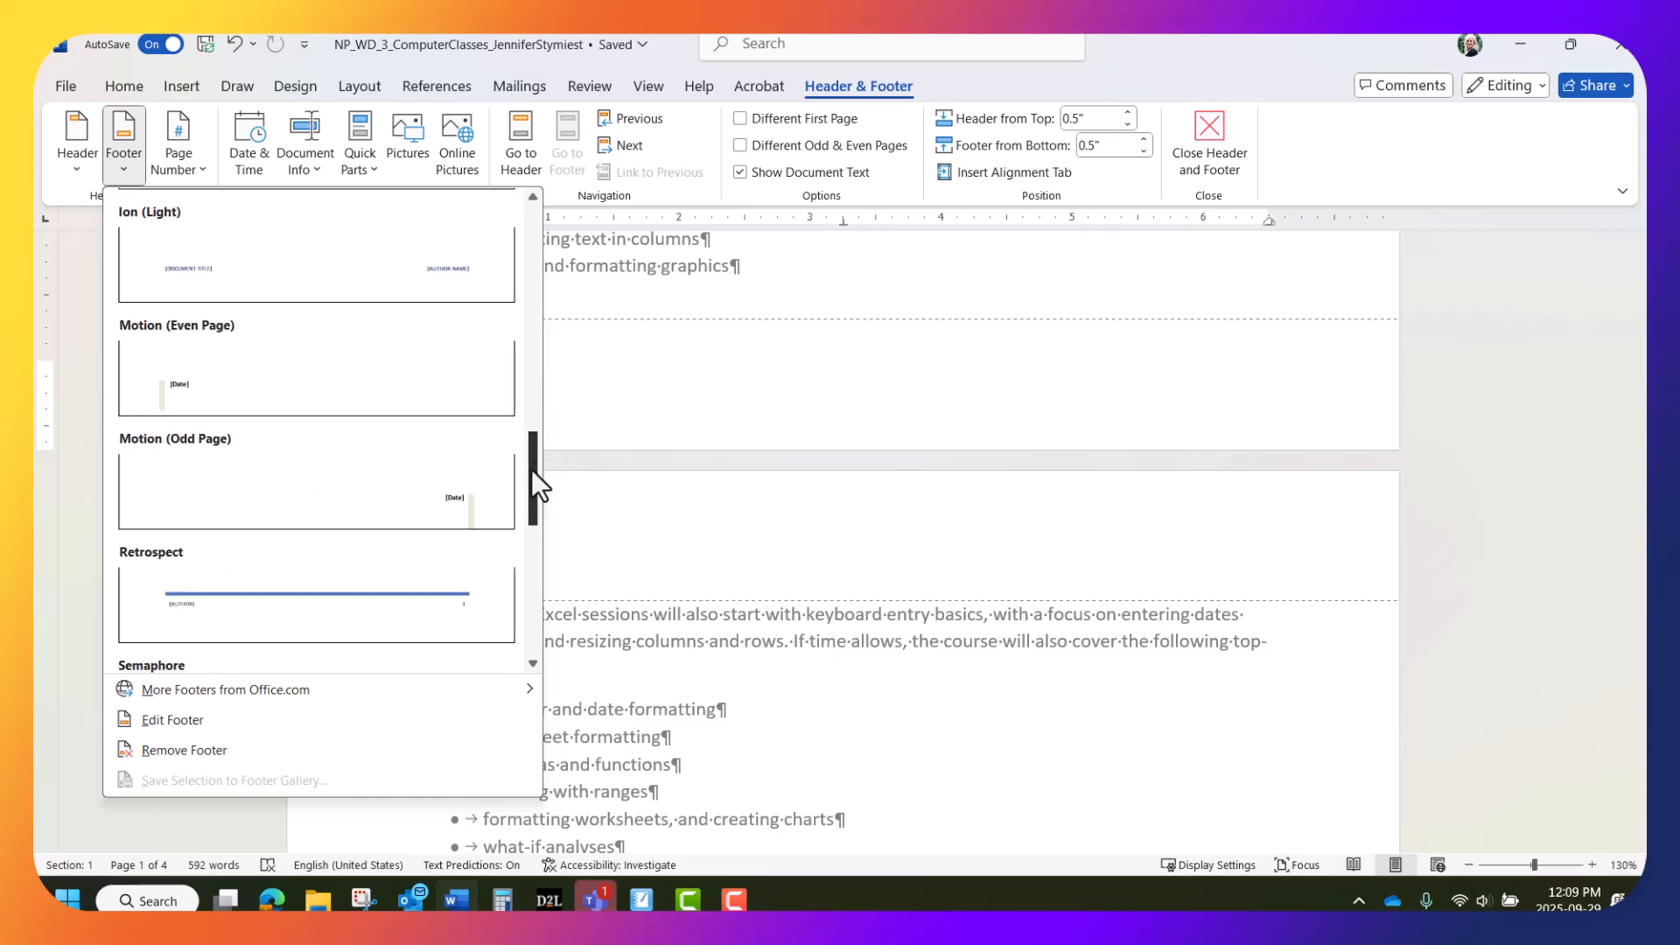
{"action": "left_click", "coordinate": [403, 572]}
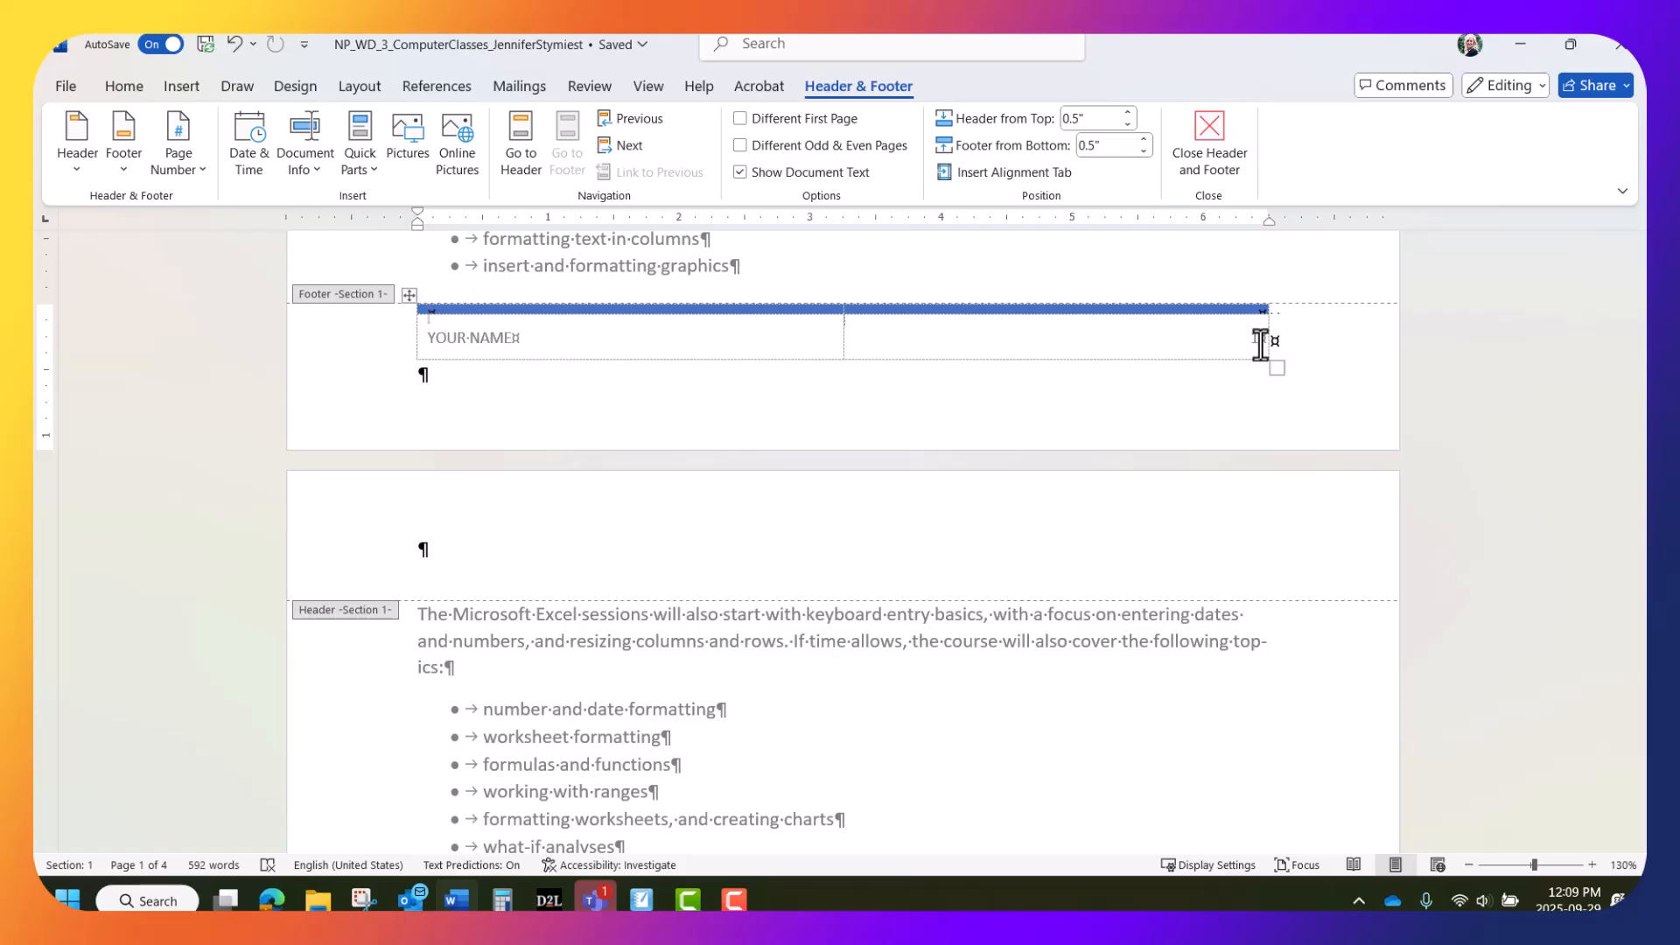
Replace the footer's YOUR NAME placeholder with the author's full name
{"action": "left_click", "coordinate": [438, 339]}
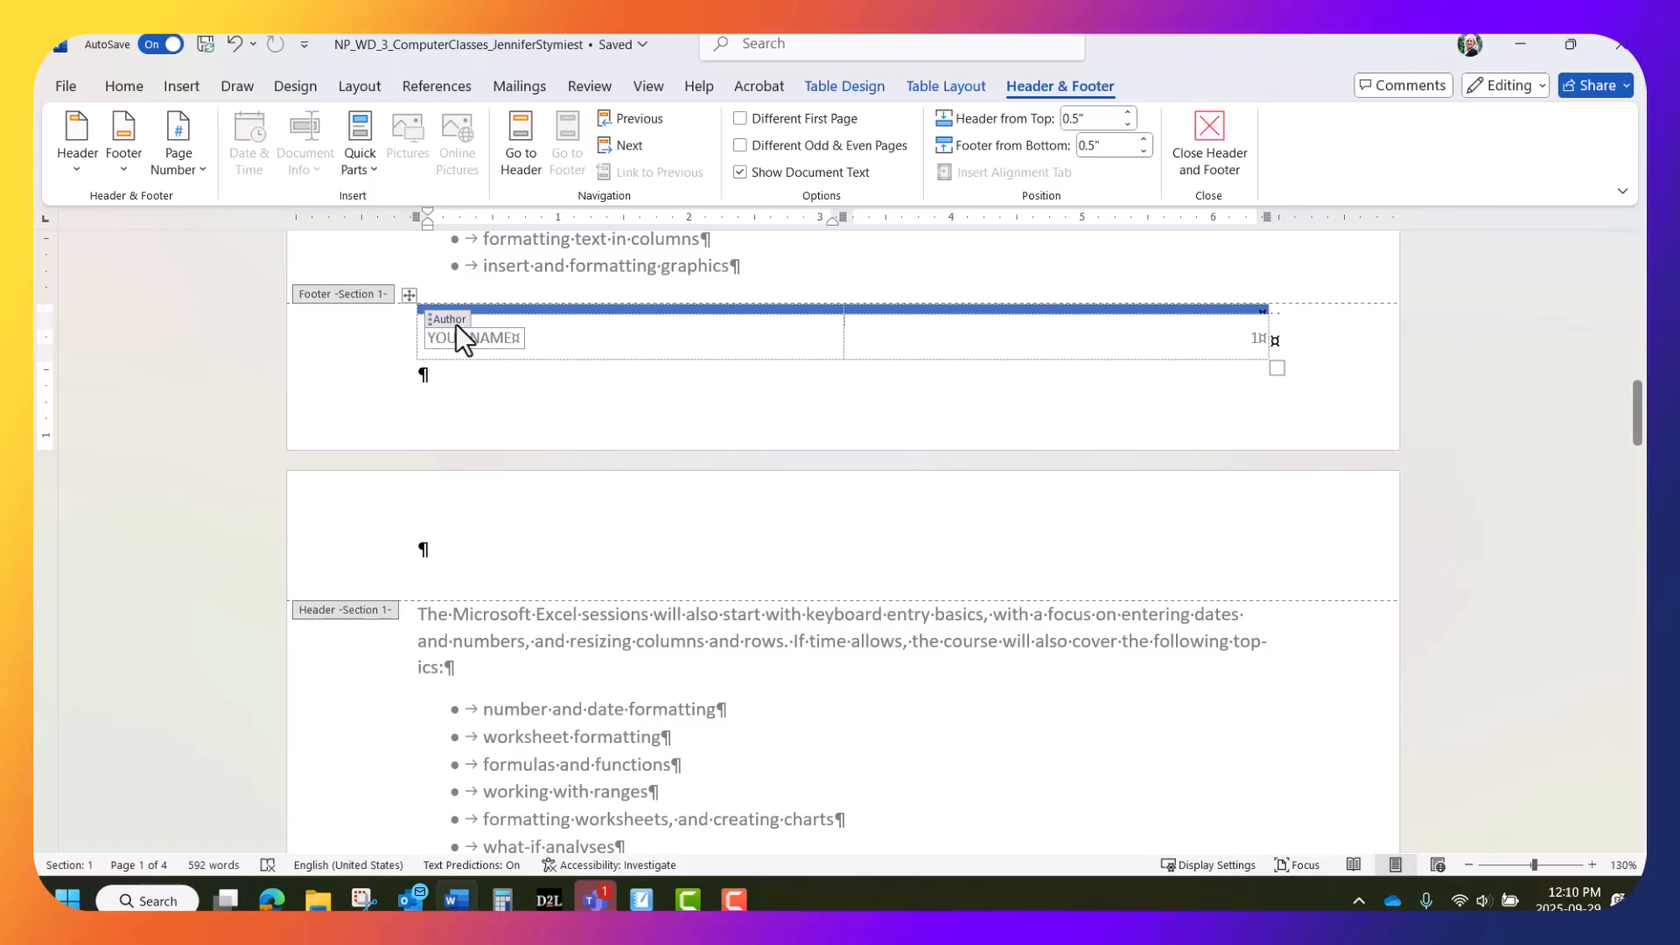
{"action": "left_click", "coordinate": [453, 317]}
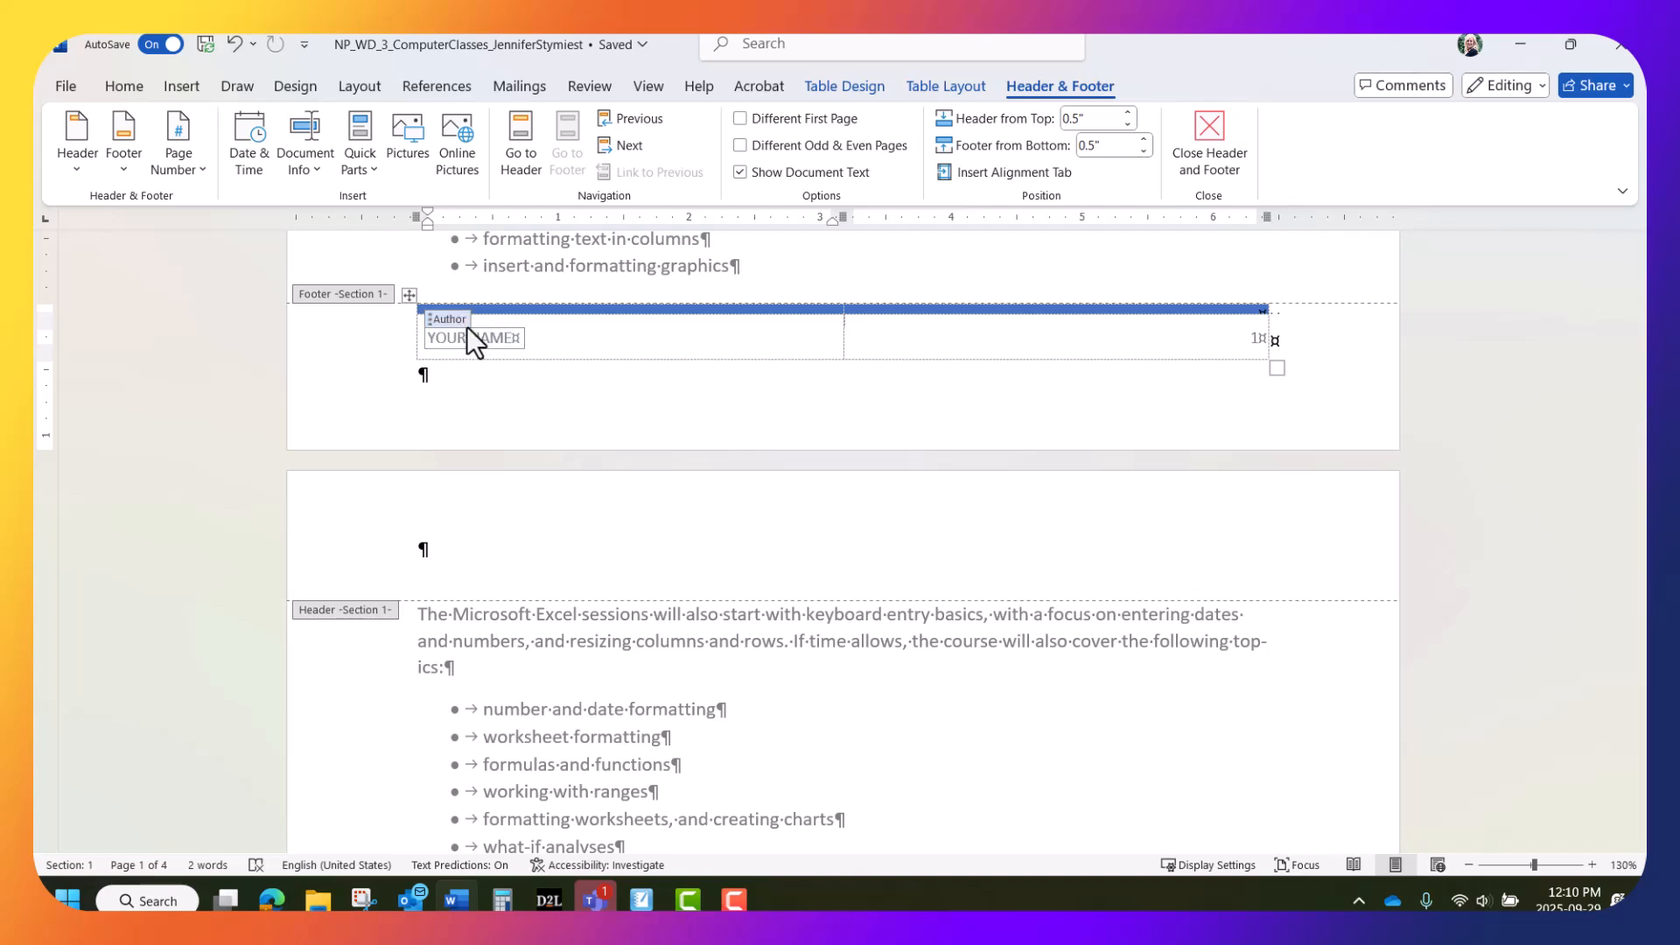
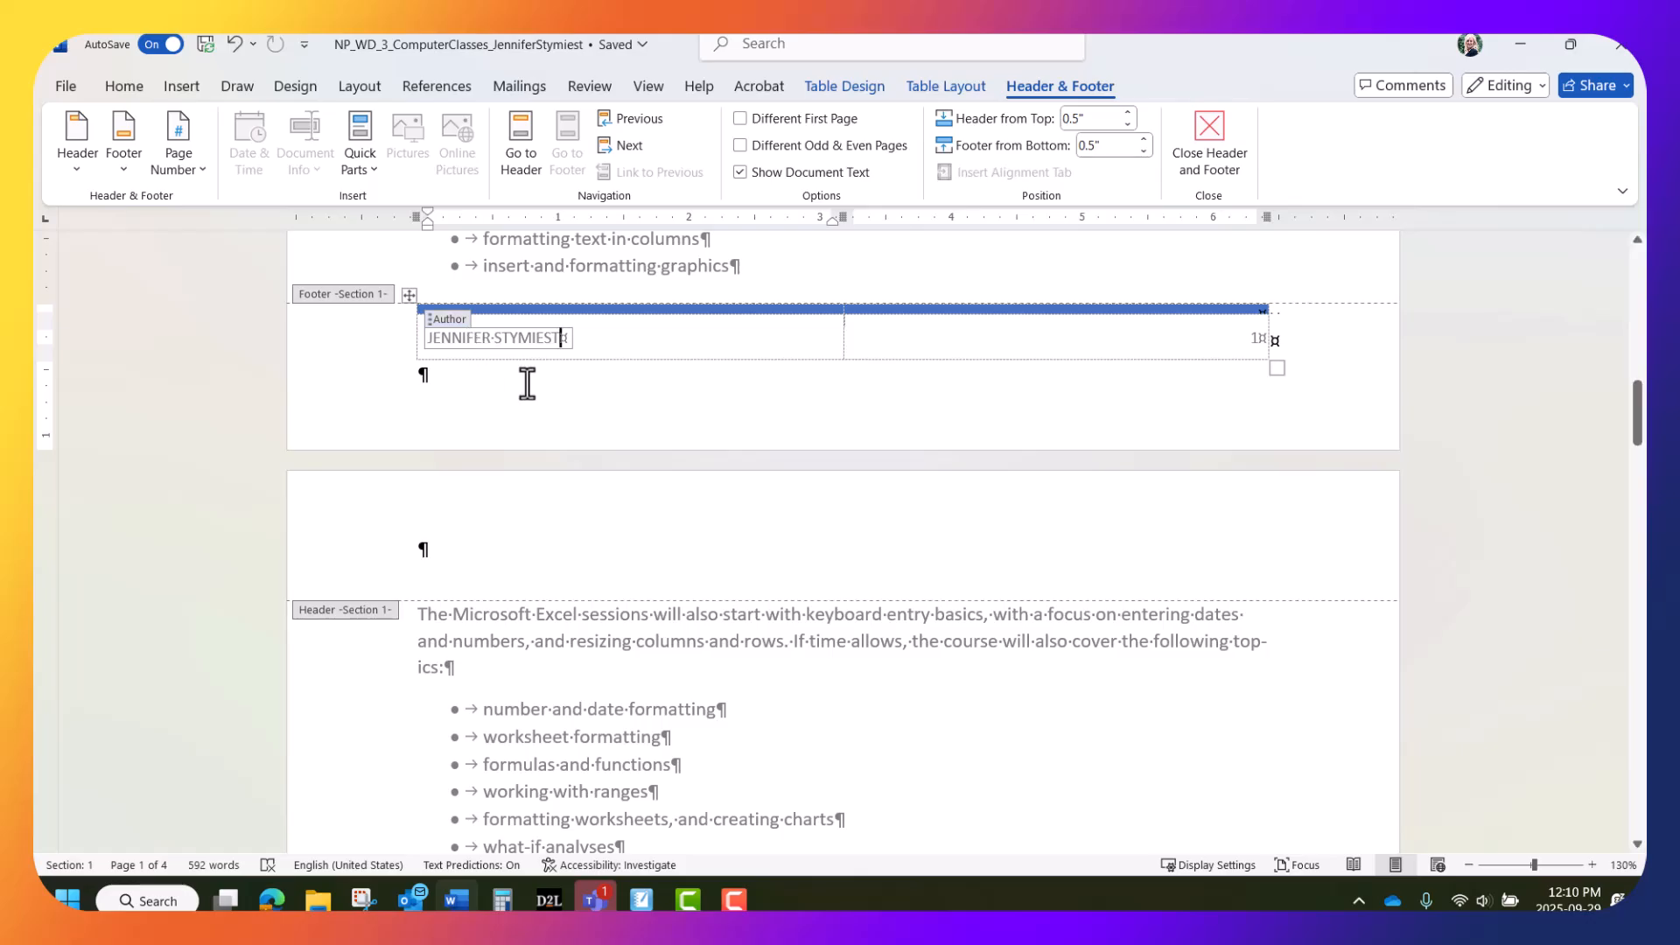
{"action": "left_click", "coordinate": [665, 378]}
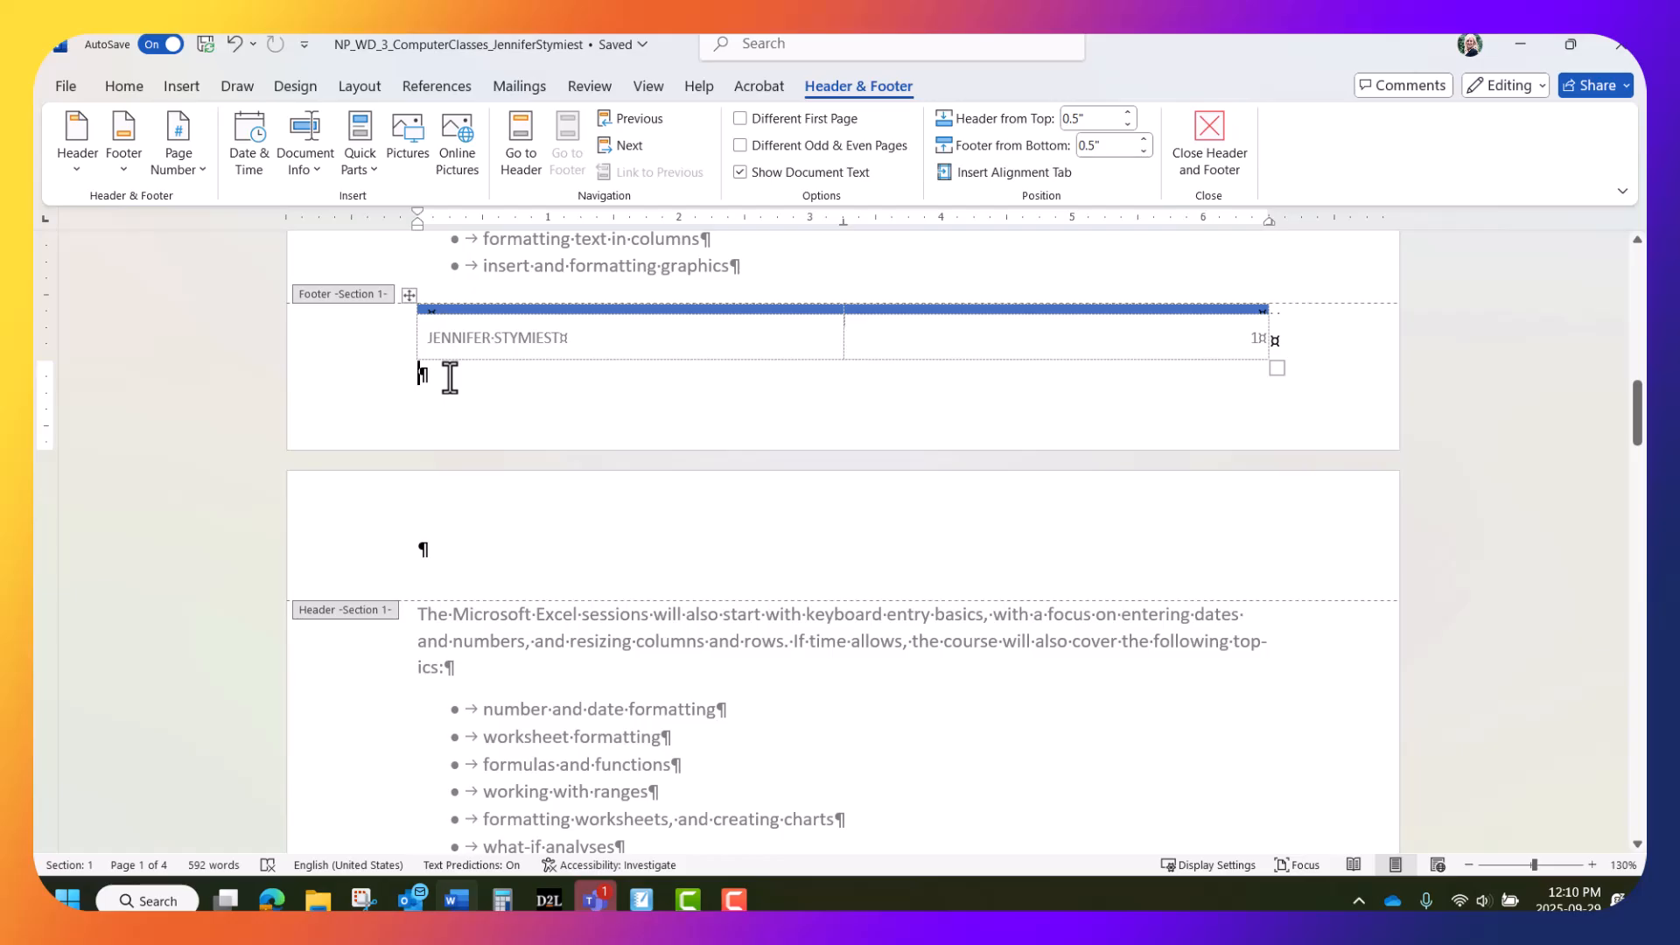
Turn off Link to Previous for the Section 2 footer, then return to Section 1's footer
{"action": "left_click", "coordinate": [628, 147]}
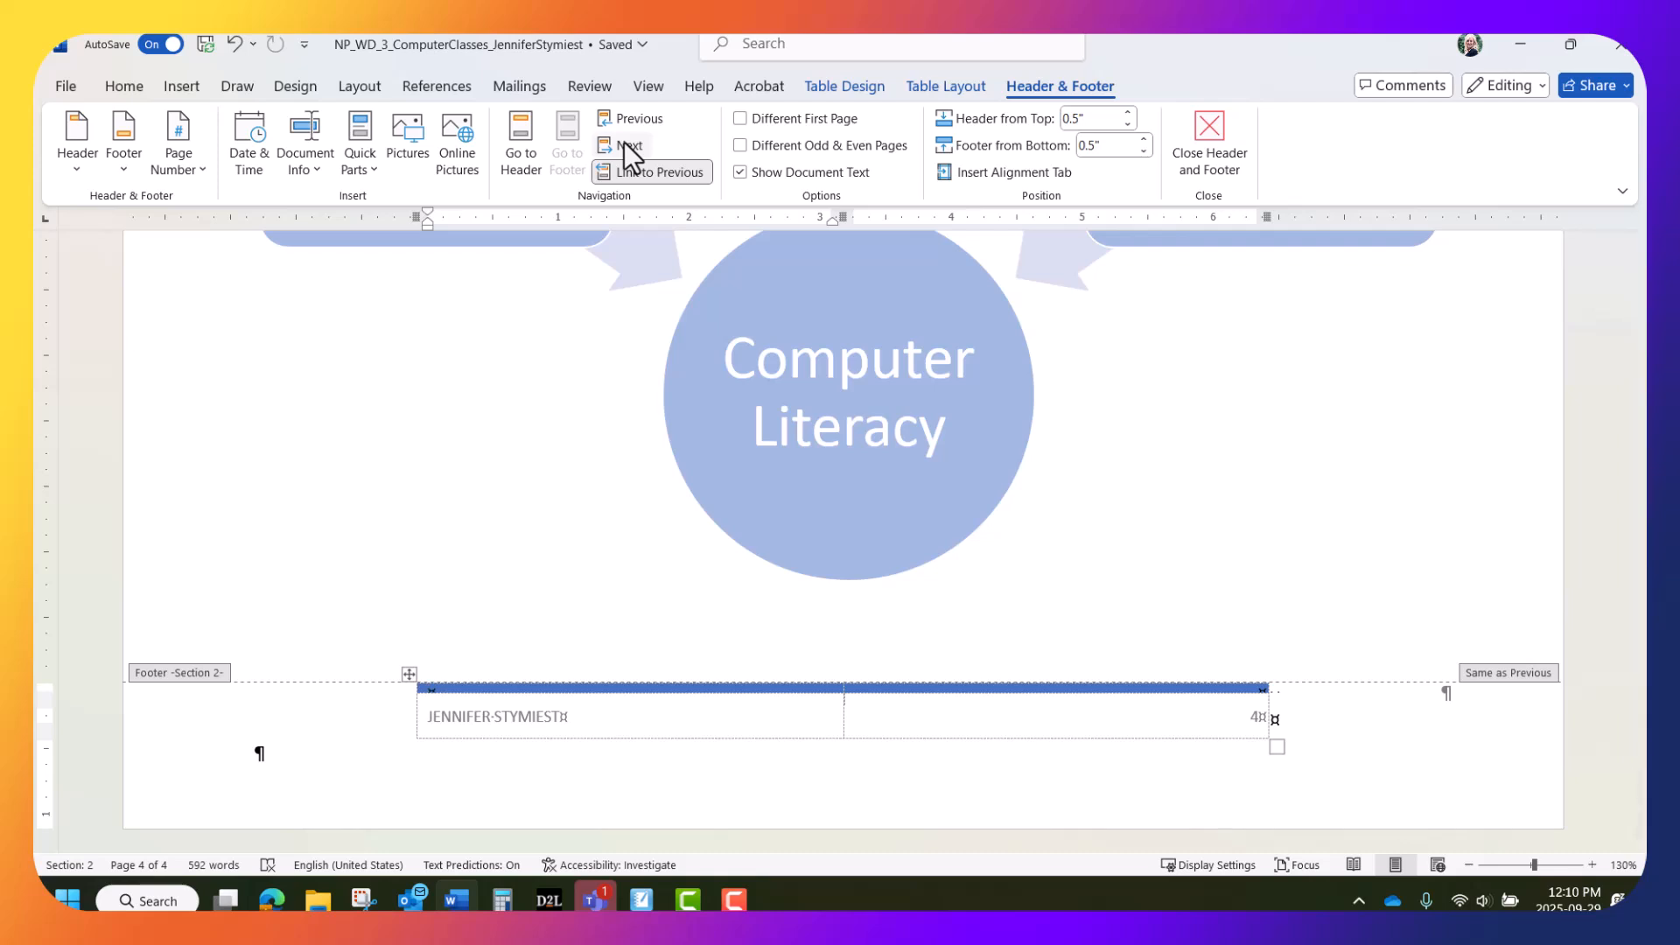
{"action": "left_click", "coordinate": [662, 166]}
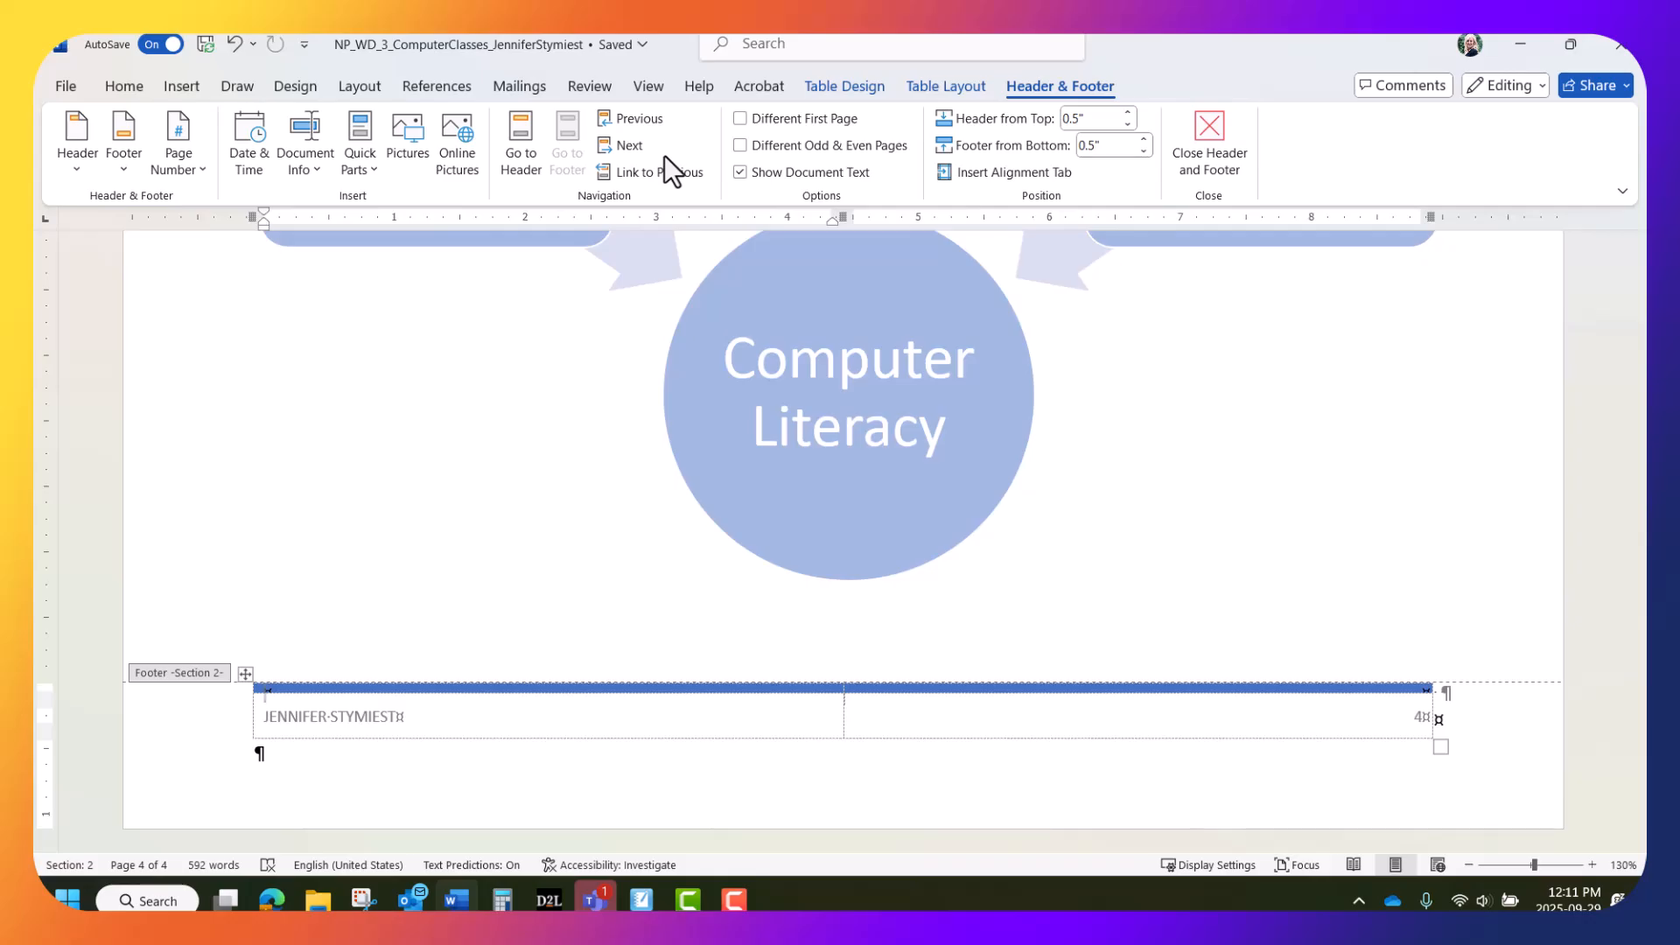
{"action": "left_click", "coordinate": [632, 116]}
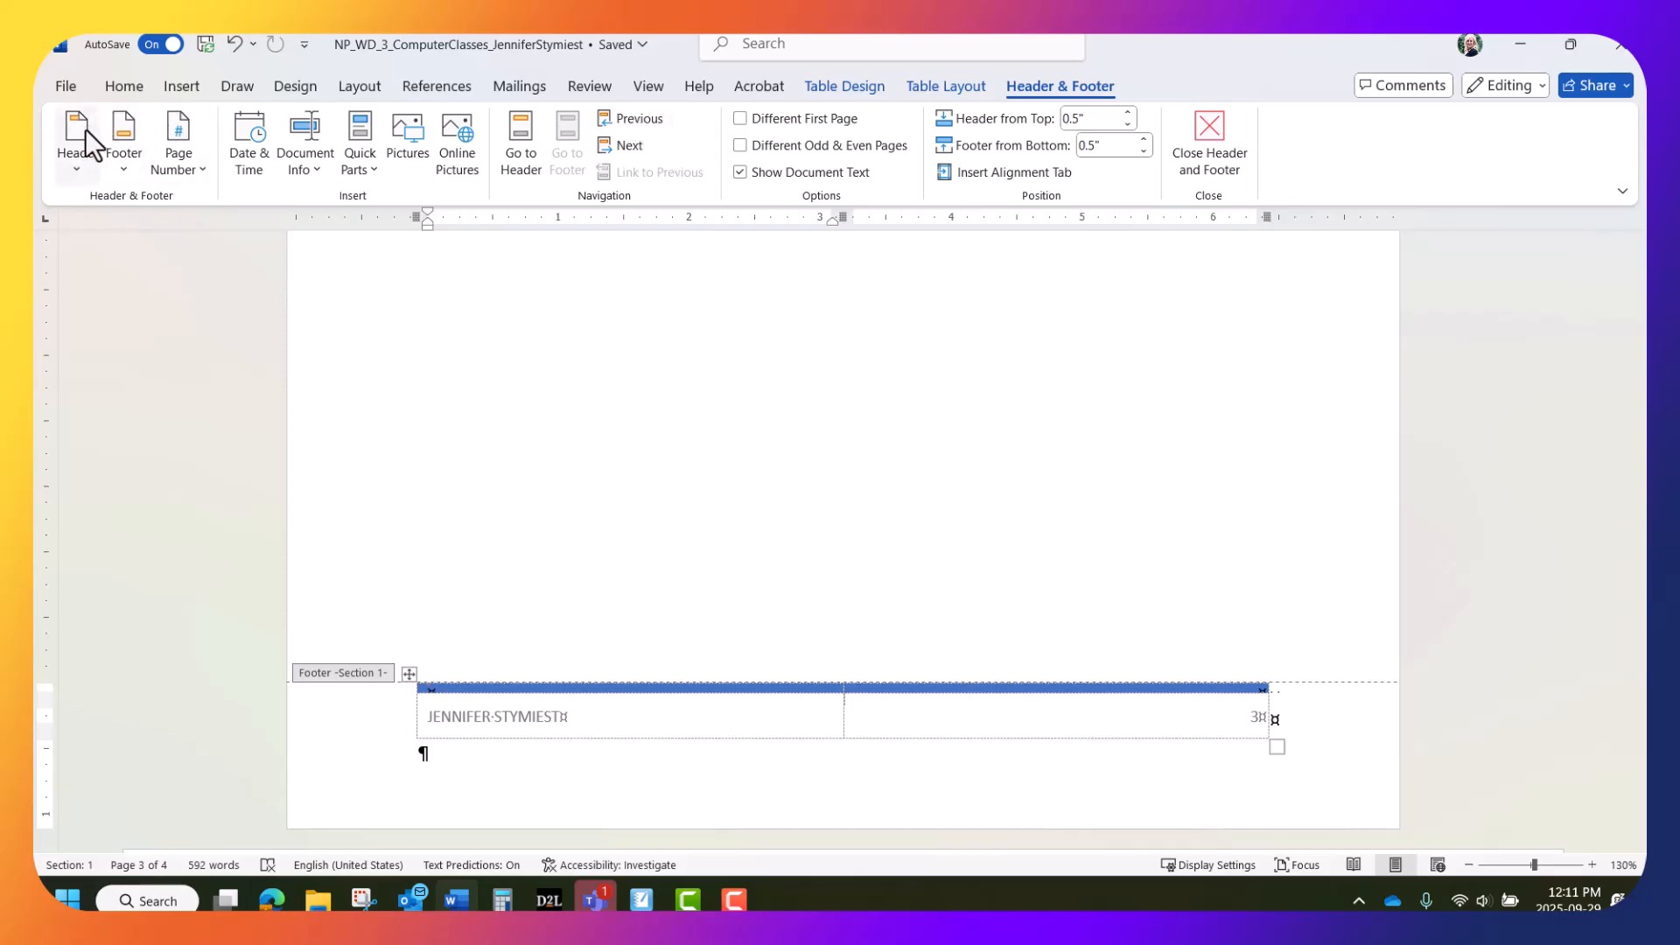
Insert the Retrospect header titled COMPUTER LITERACY COURSE PROGRESS REPORT
{"action": "left_click", "coordinate": [78, 168]}
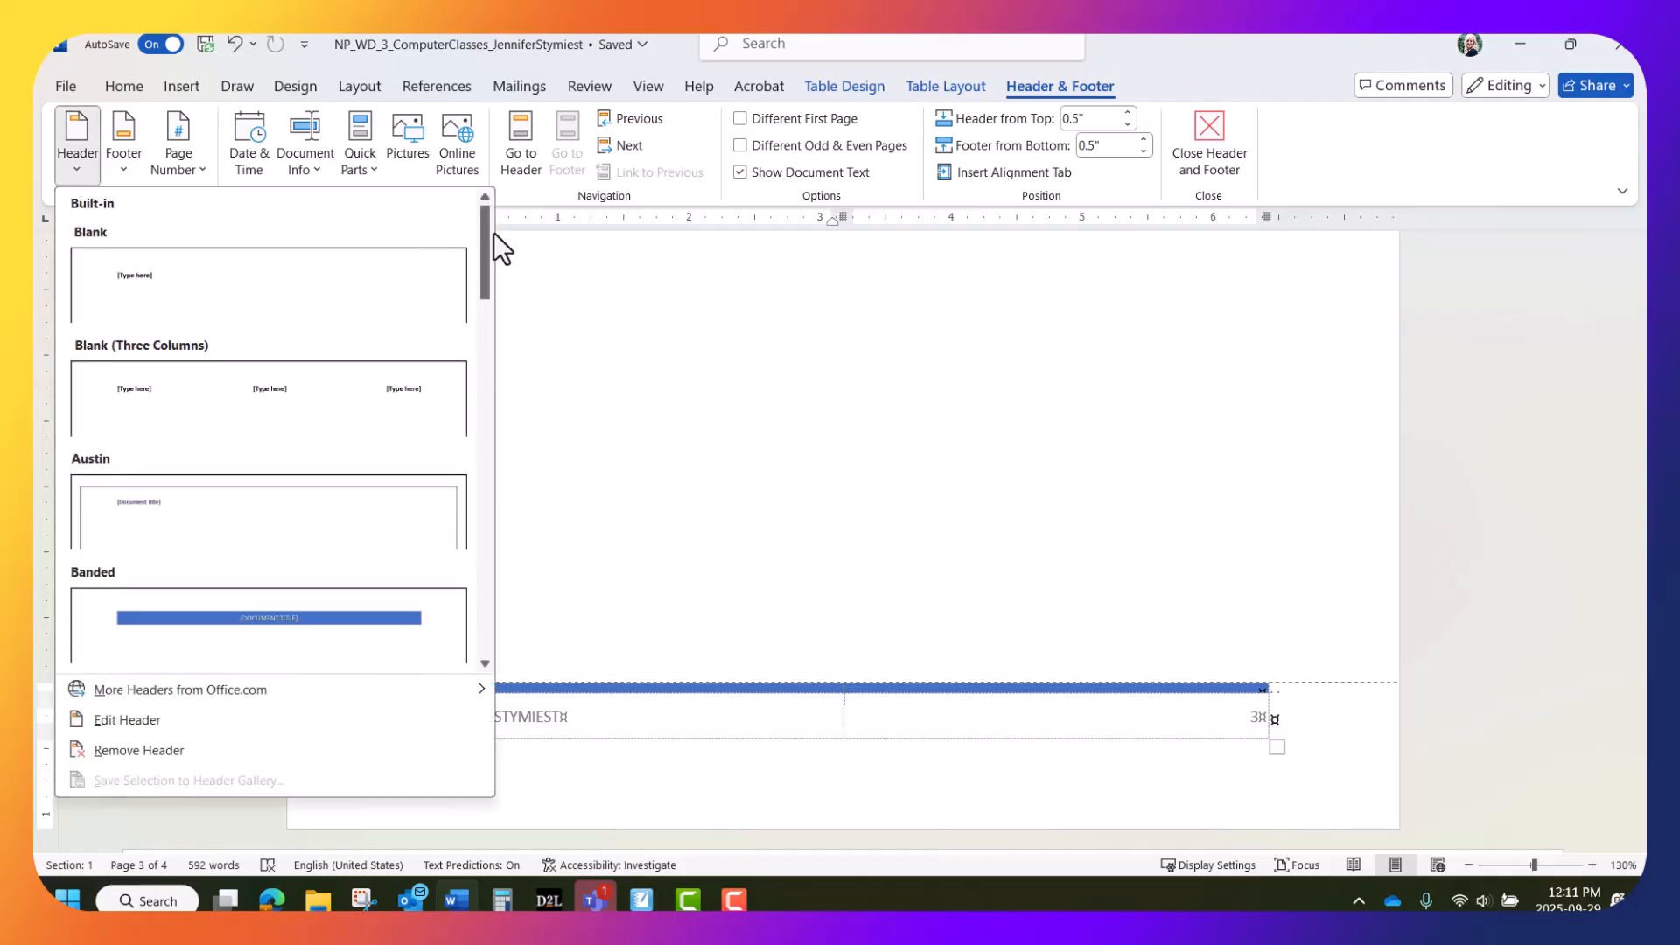
{"action": "left_click_drag", "start_coordinate": [485, 229], "coordinate": [465, 470]}
{"action": "left_click", "coordinate": [420, 511]}
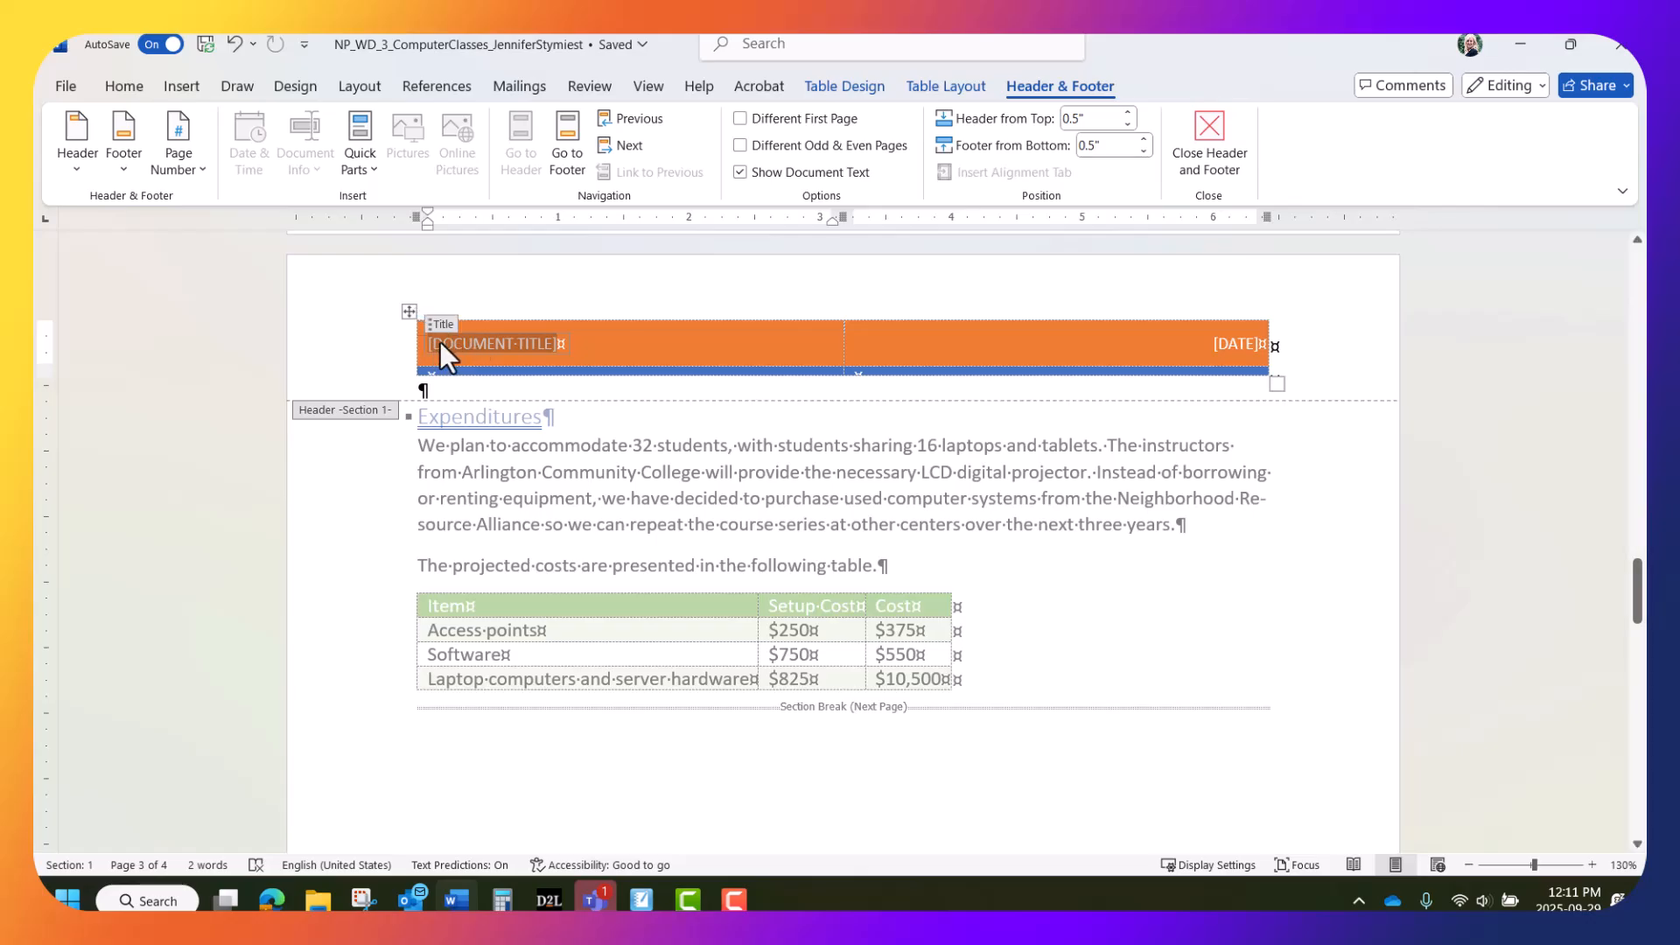
{"action": "type", "text": "COMPUTER"}
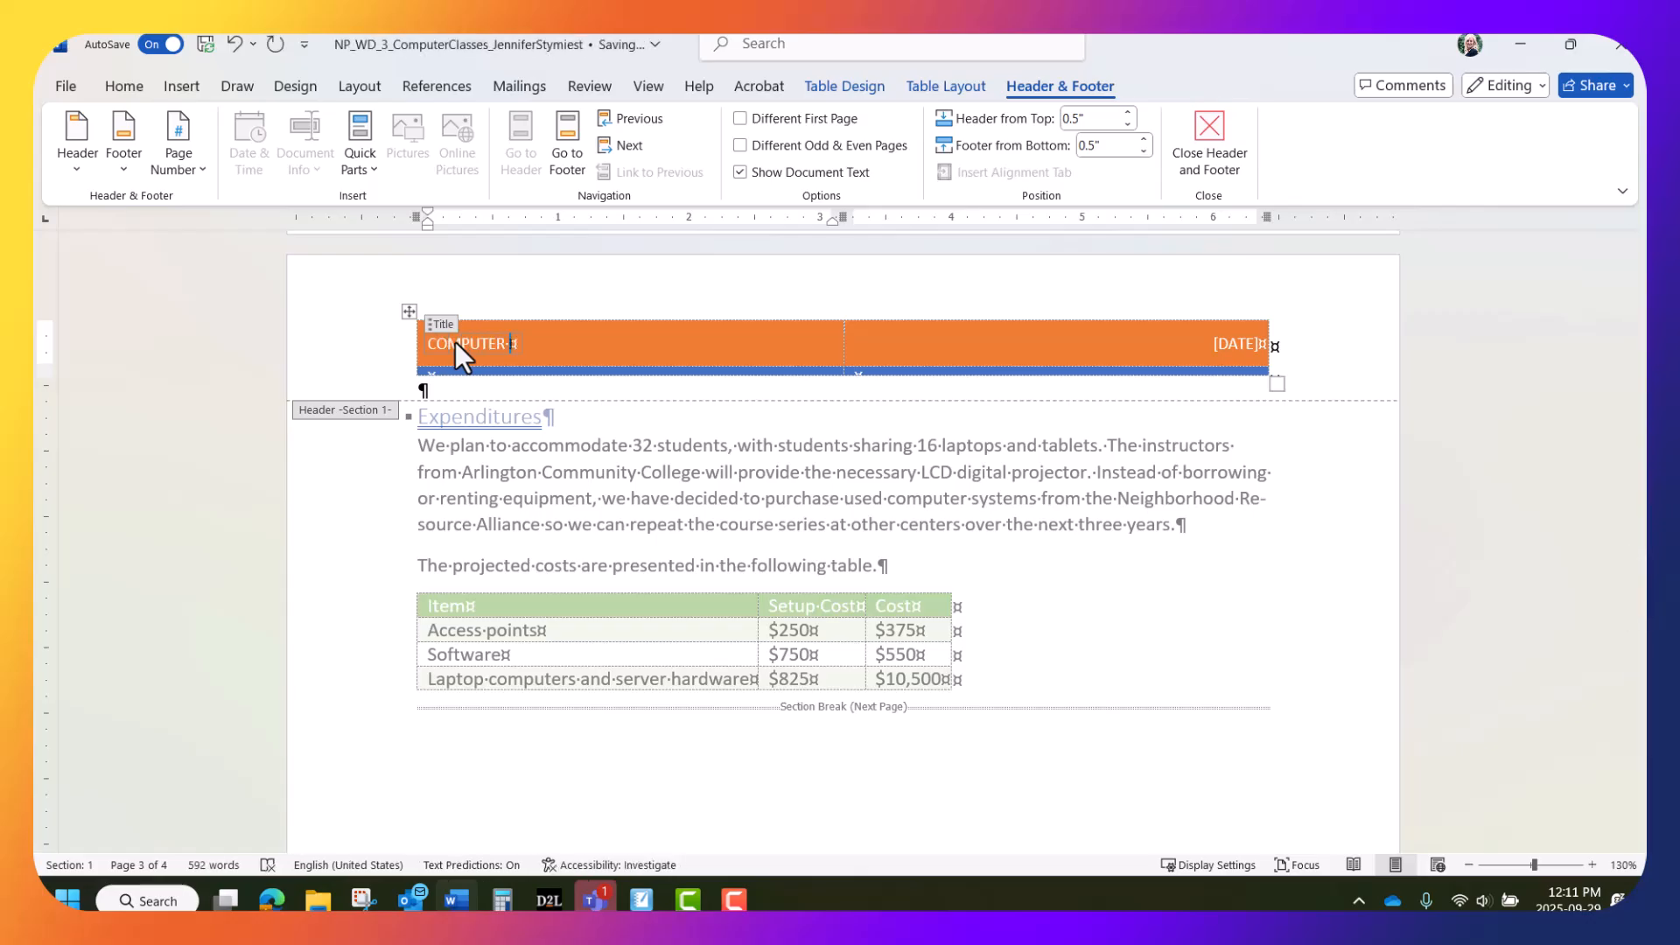
{"action": "type", "text": " LITERACY COURSE C"}
{"action": "type", "text": "PROJEC"}
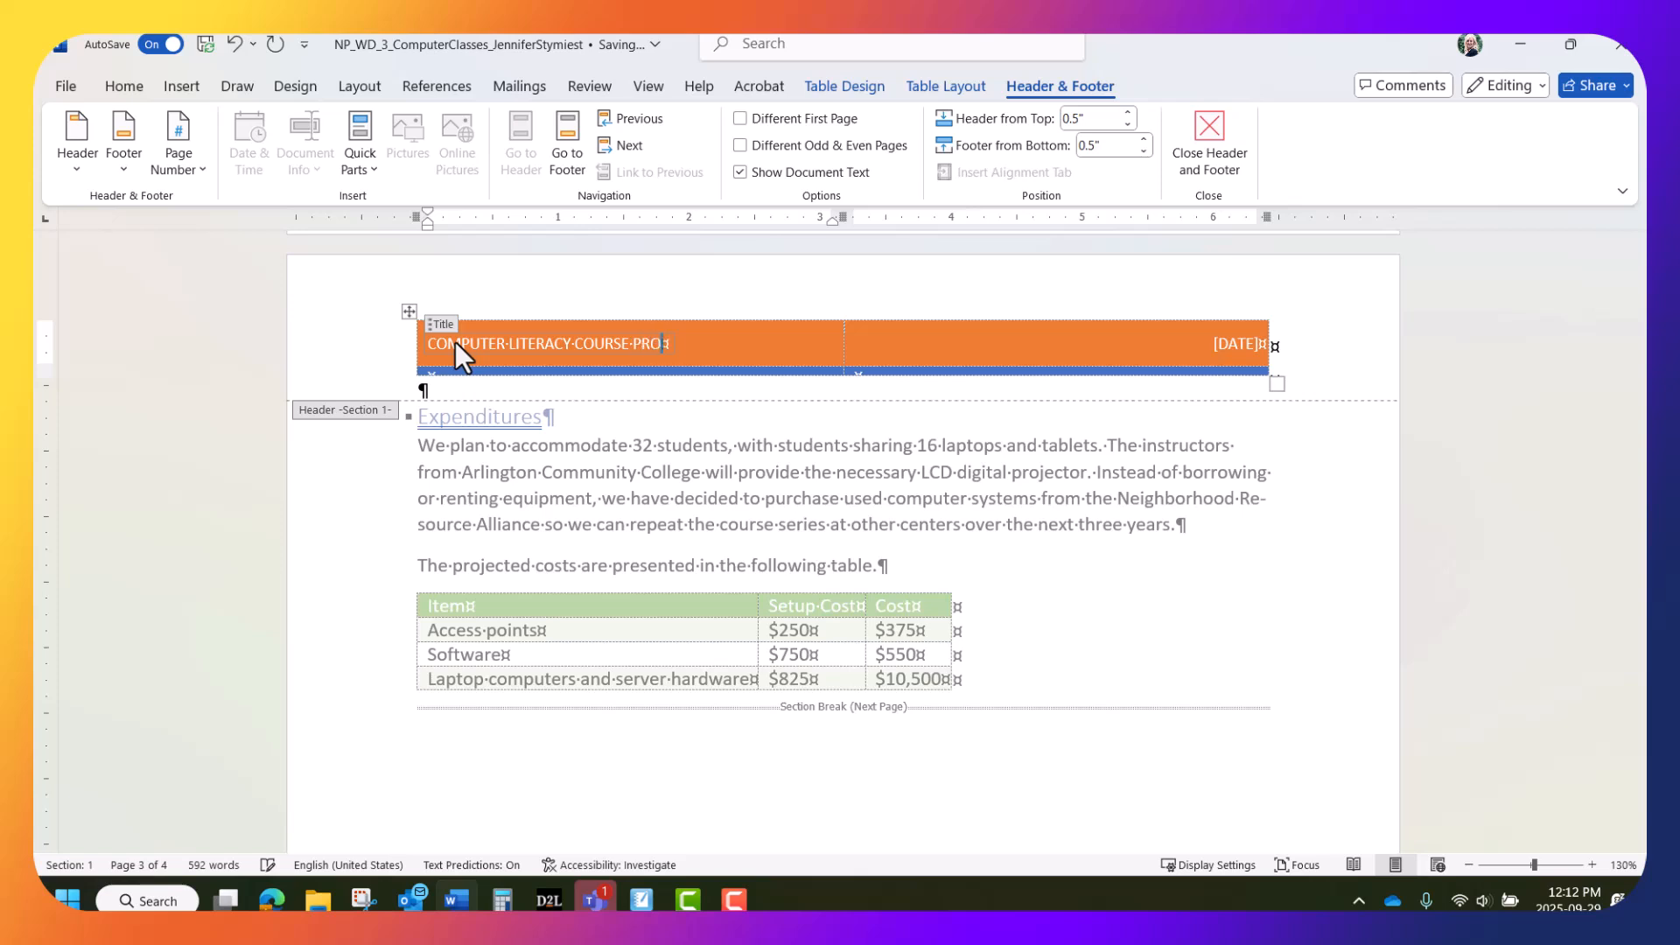
{"action": "key", "text": "BackSpace"}
{"action": "key", "text": "BackSpace"}
{"action": "key", "text": "BackSpace"}
{"action": "type", "text": "GRESS· REPORT"}
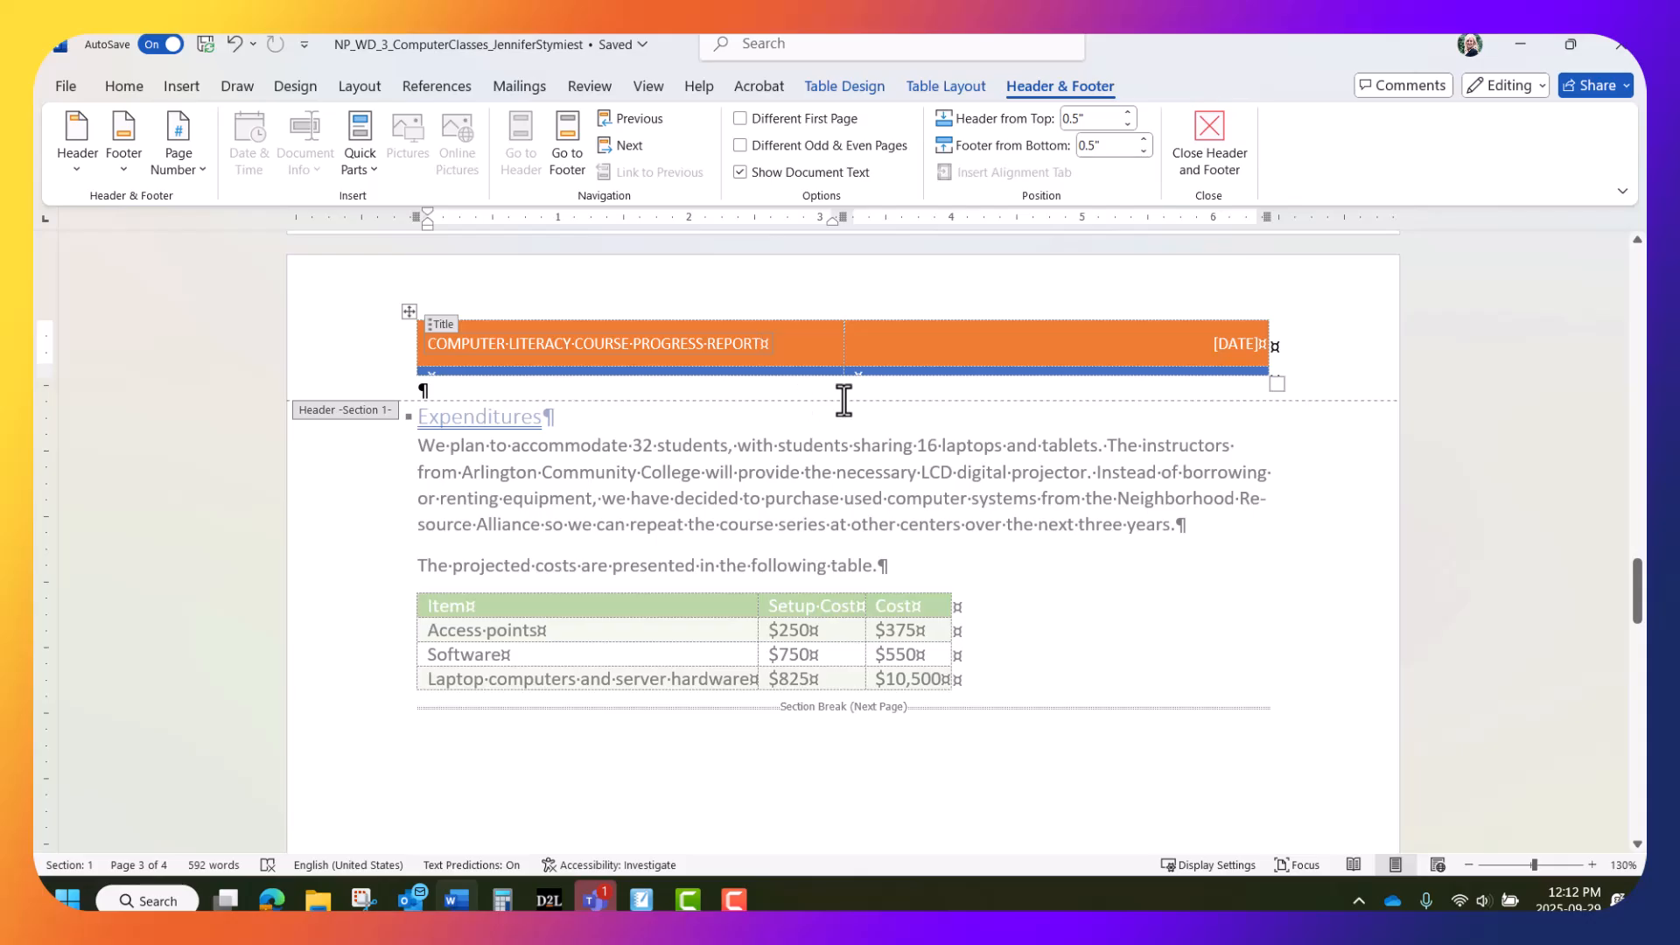
Fill the header's date placeholder with today's date, 09/29/2025
{"action": "left_click", "coordinate": [1246, 344]}
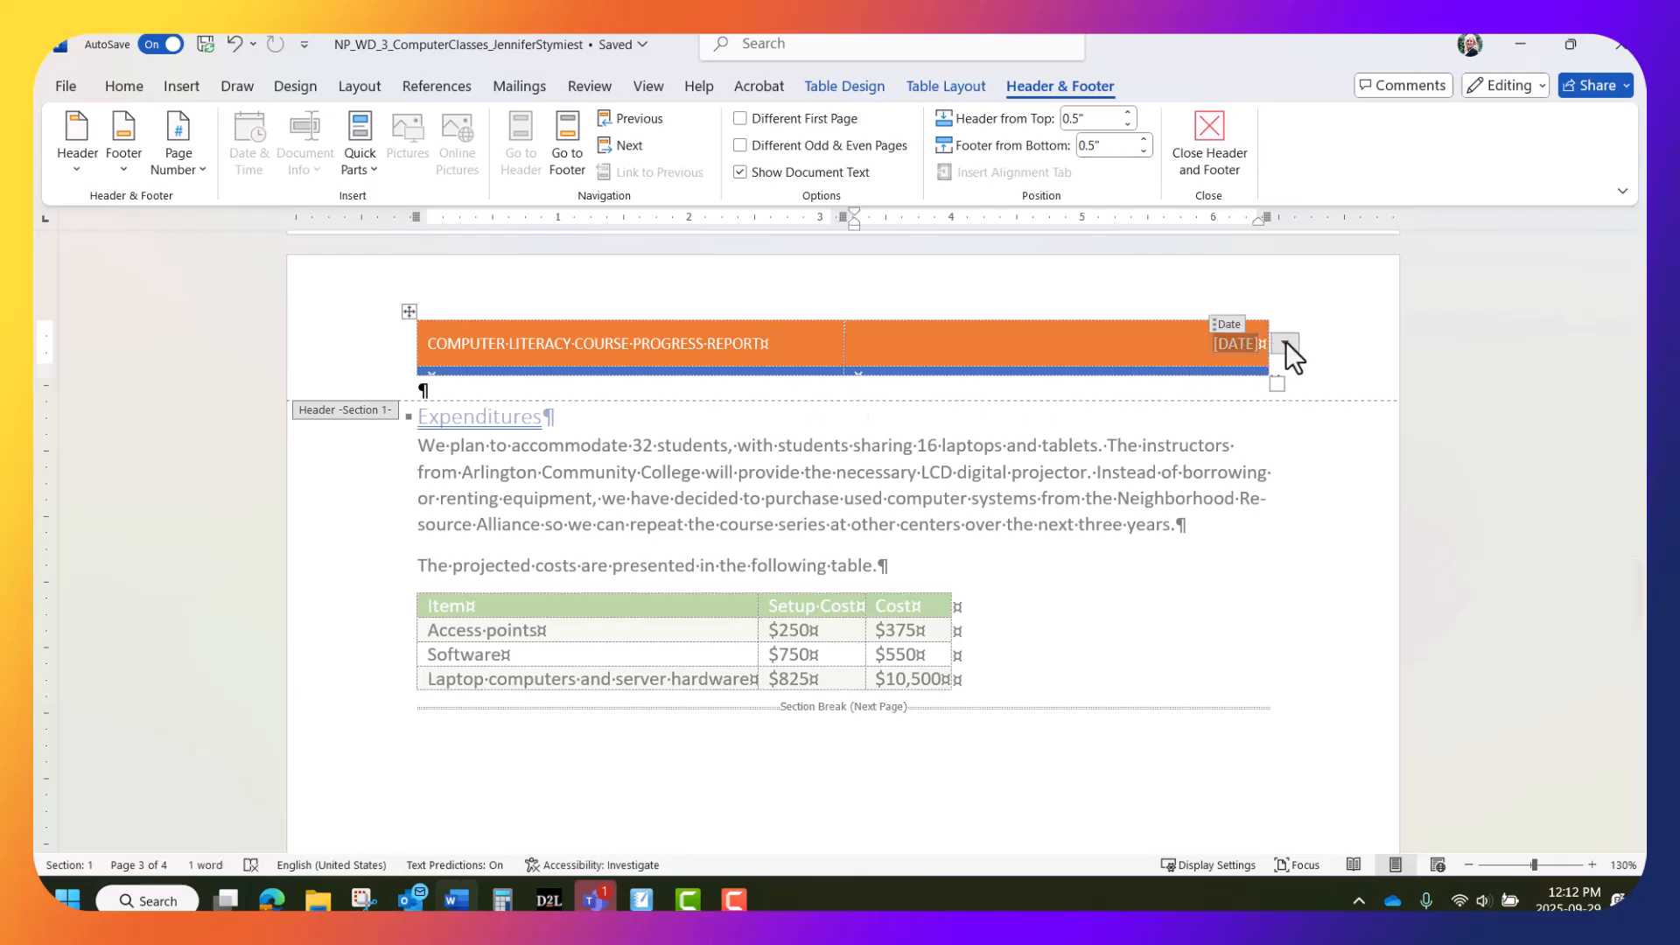
{"action": "left_click", "coordinate": [1285, 342]}
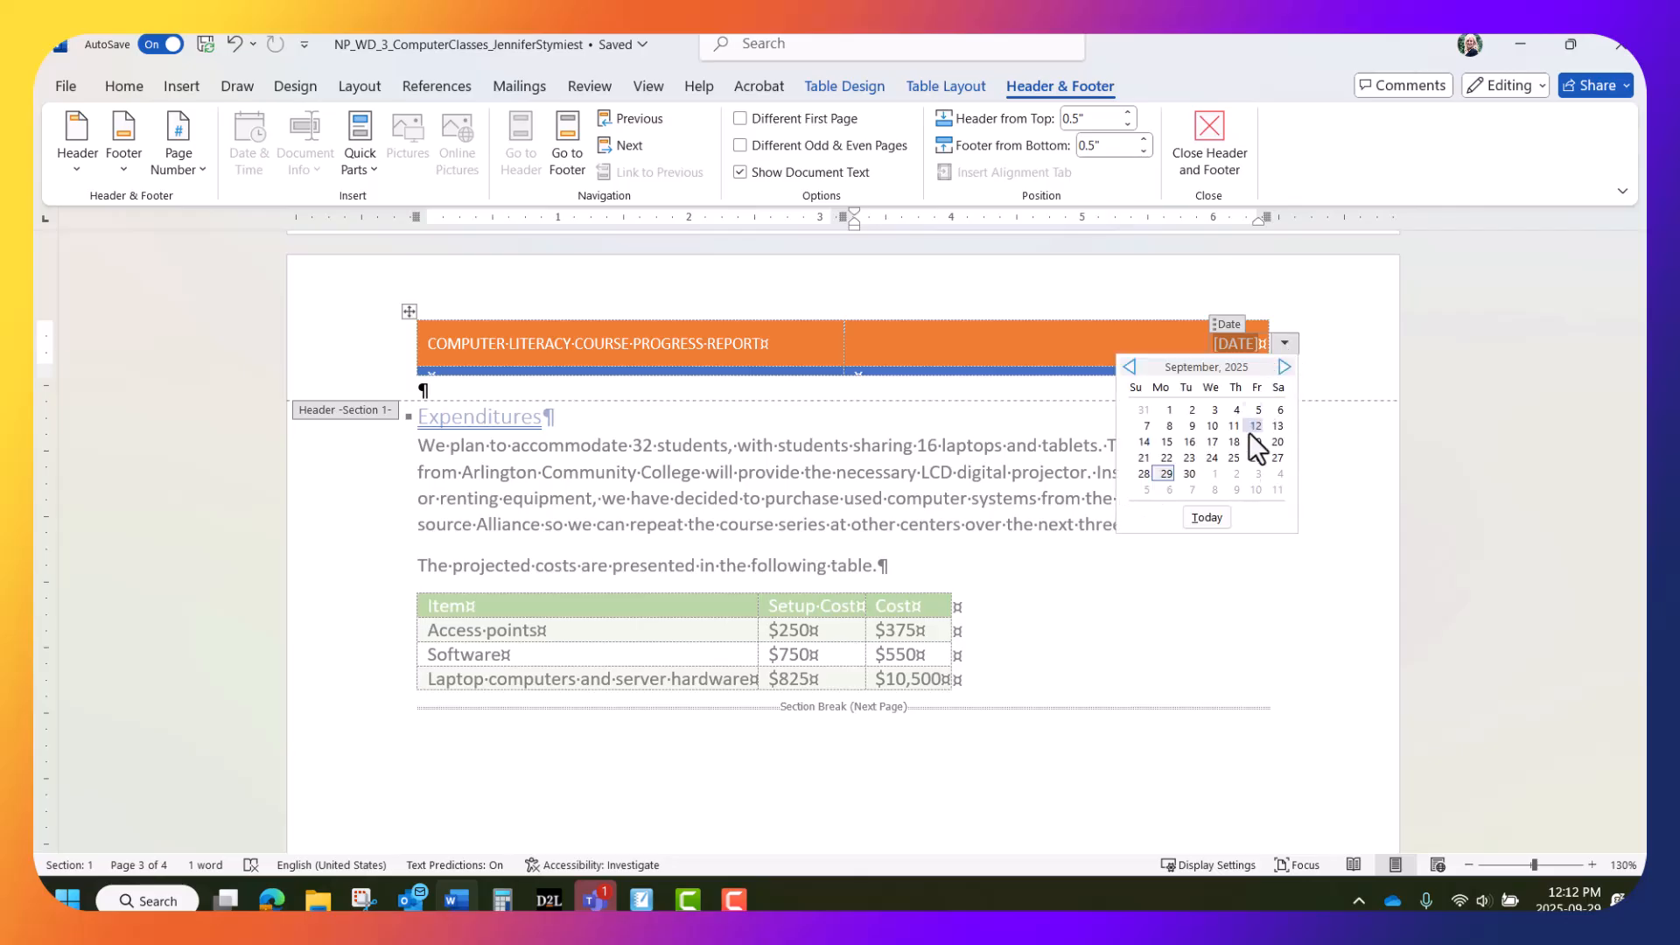
{"action": "left_click", "coordinate": [1209, 516]}
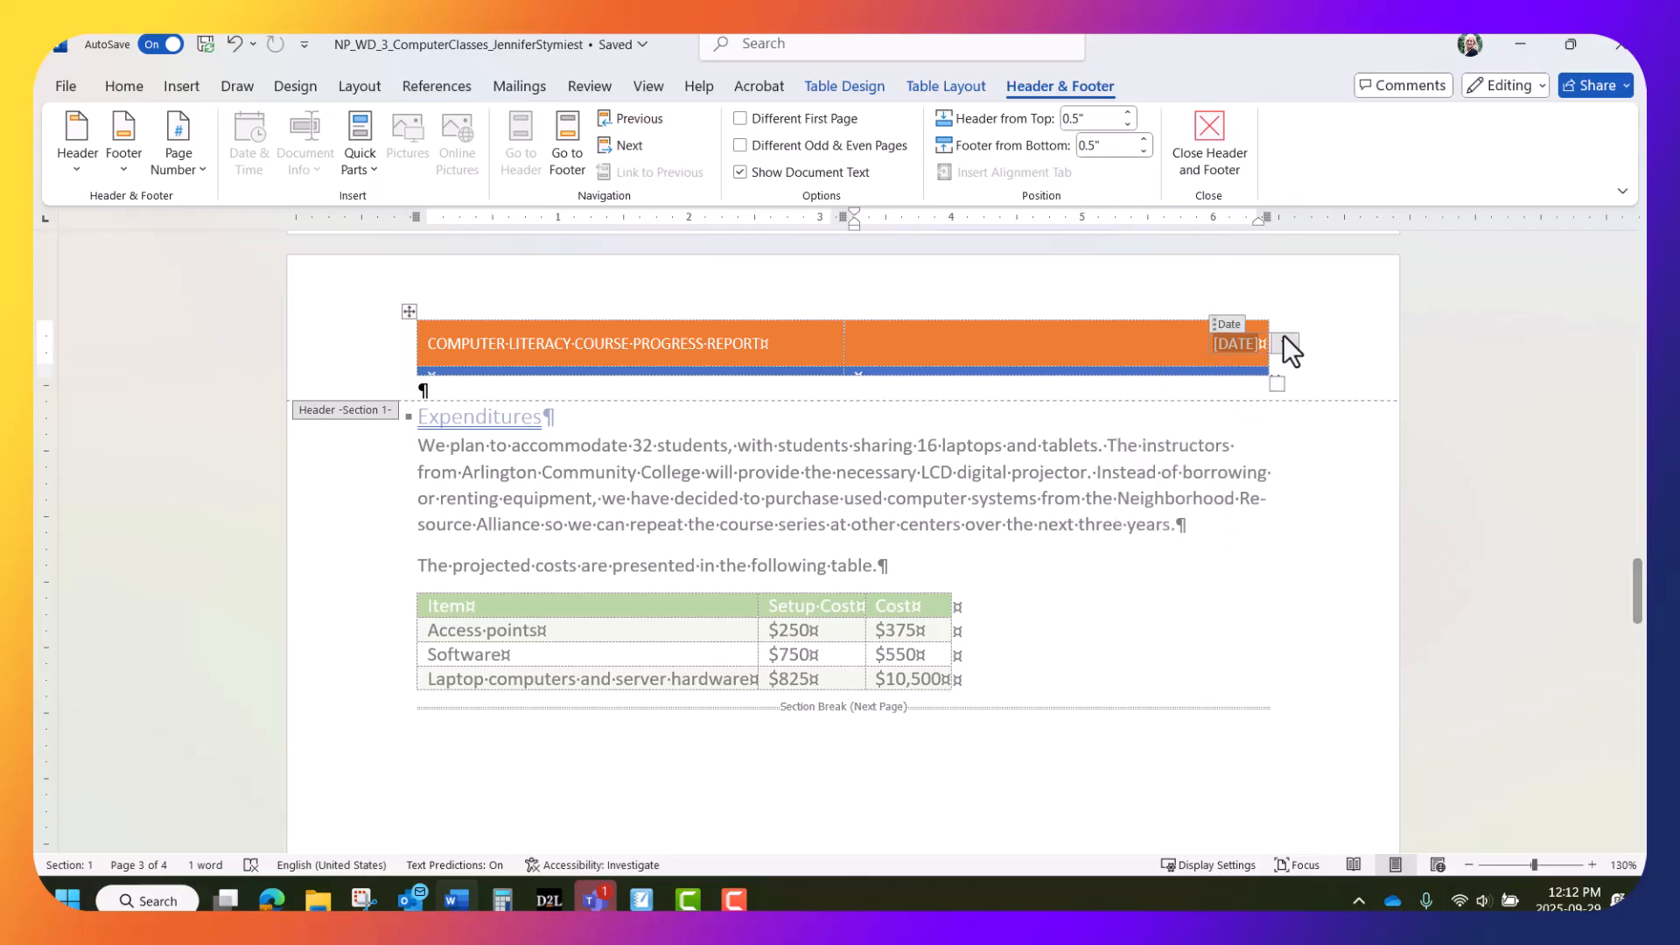
{"action": "left_click", "coordinate": [1284, 342]}
{"action": "left_click", "coordinate": [1207, 517]}
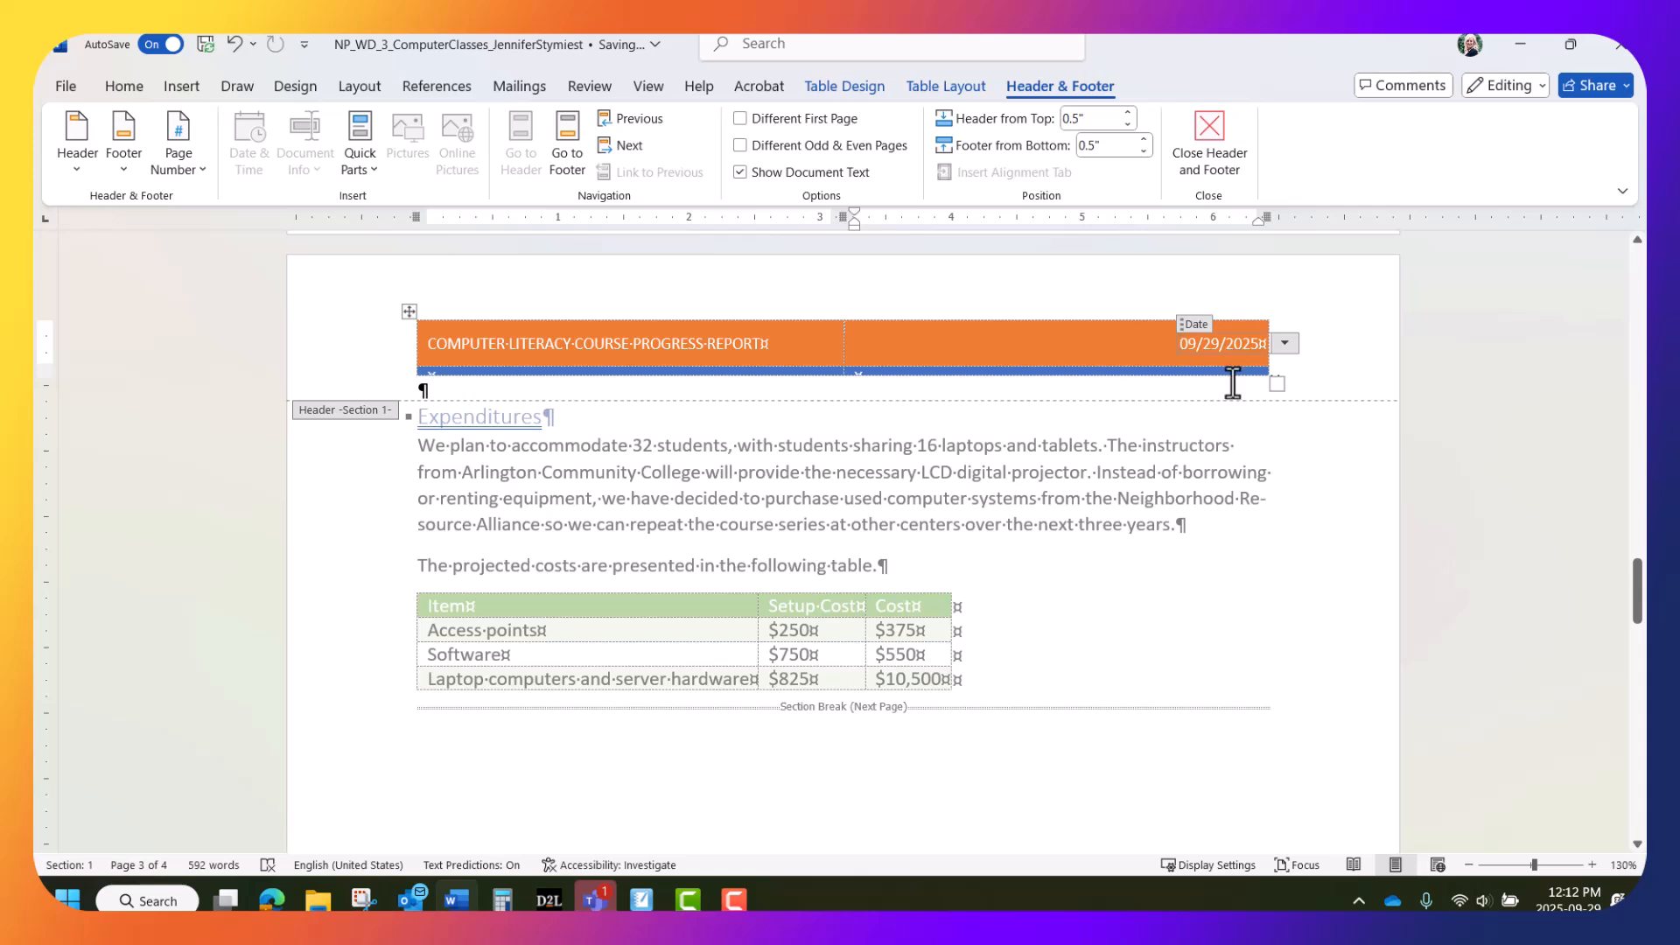
{"action": "left_click", "coordinate": [419, 388]}
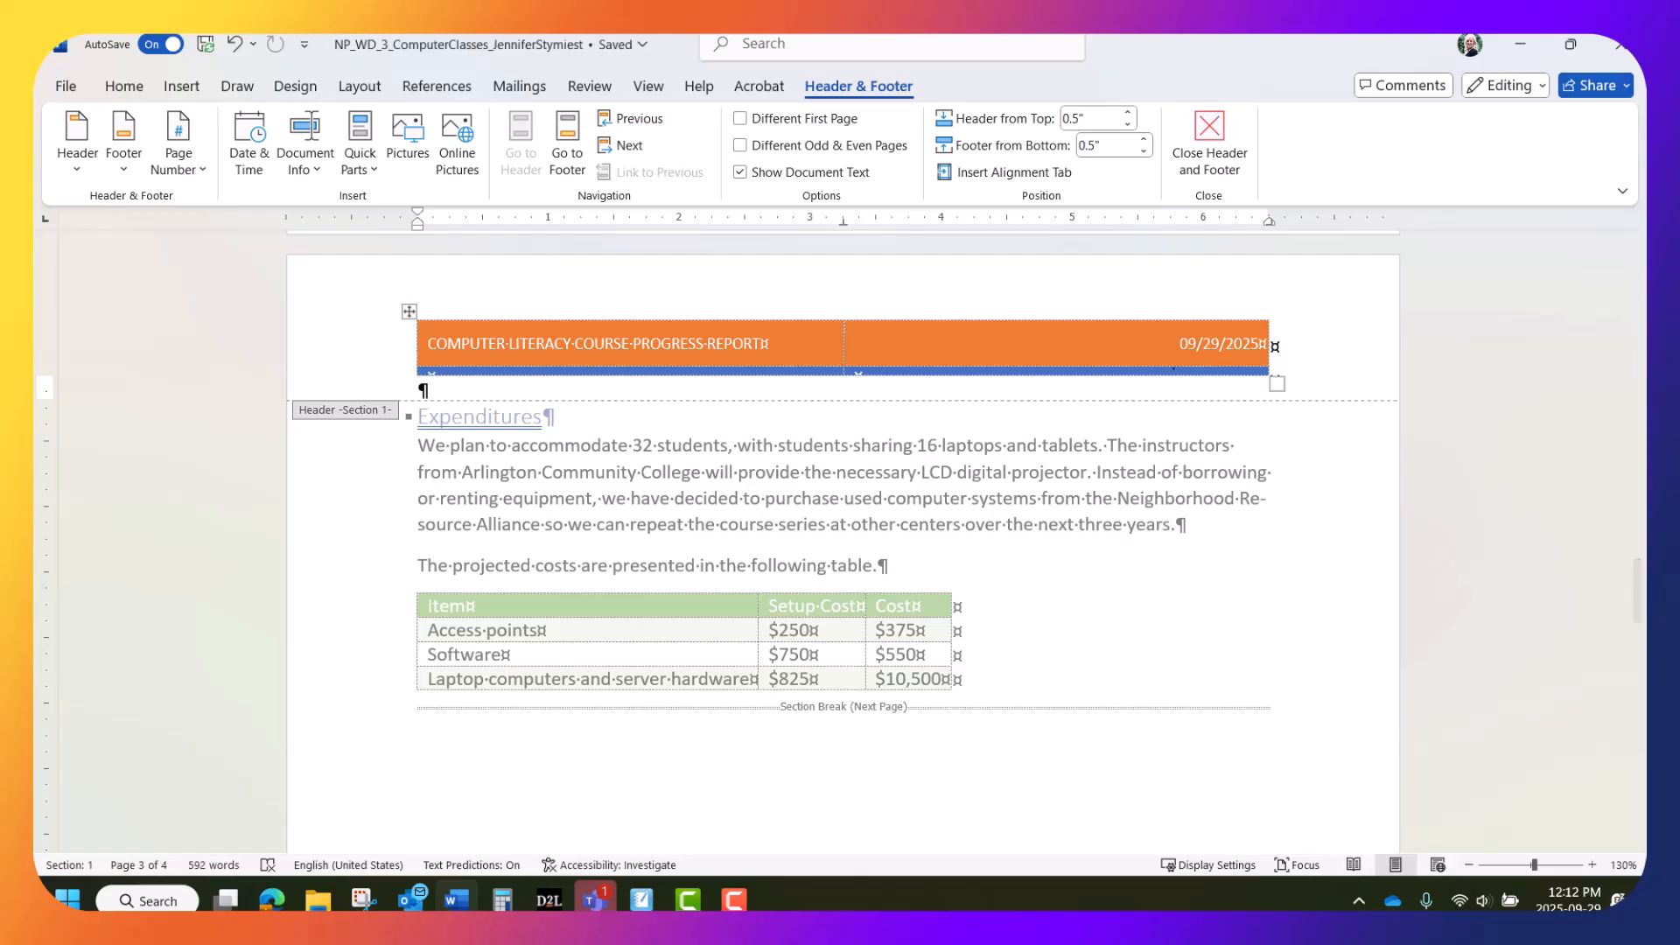
Close header and footer editing and review all four pages in Multiple Pages view
{"action": "left_click", "coordinate": [1220, 134]}
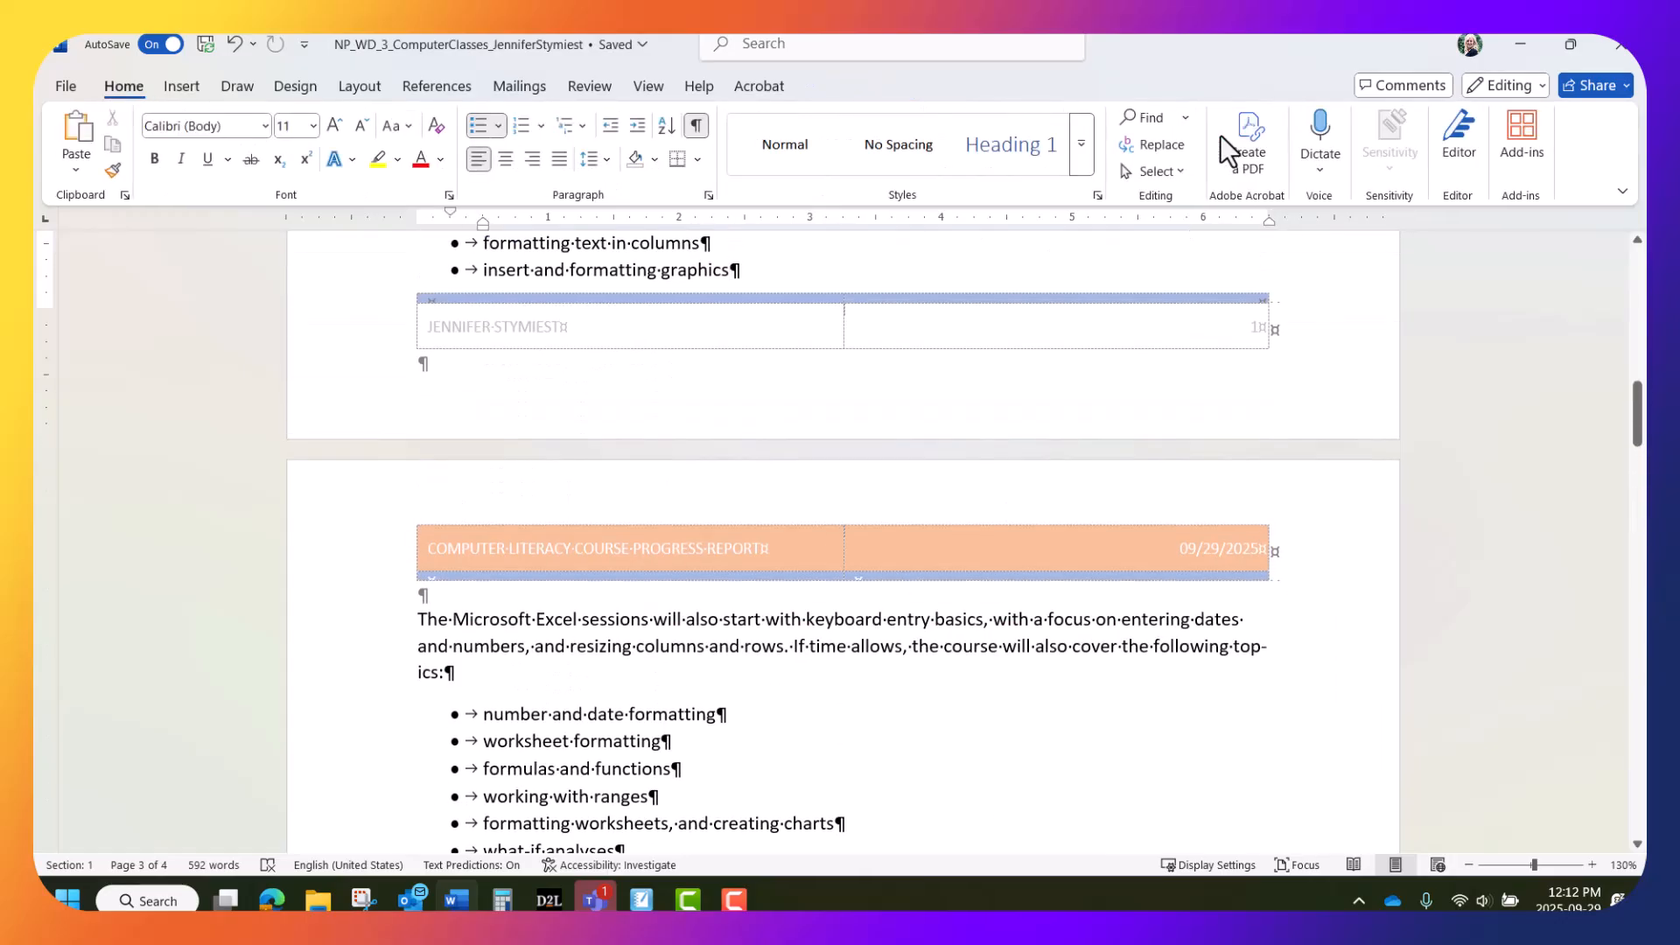
{"action": "left_click", "coordinate": [648, 86]}
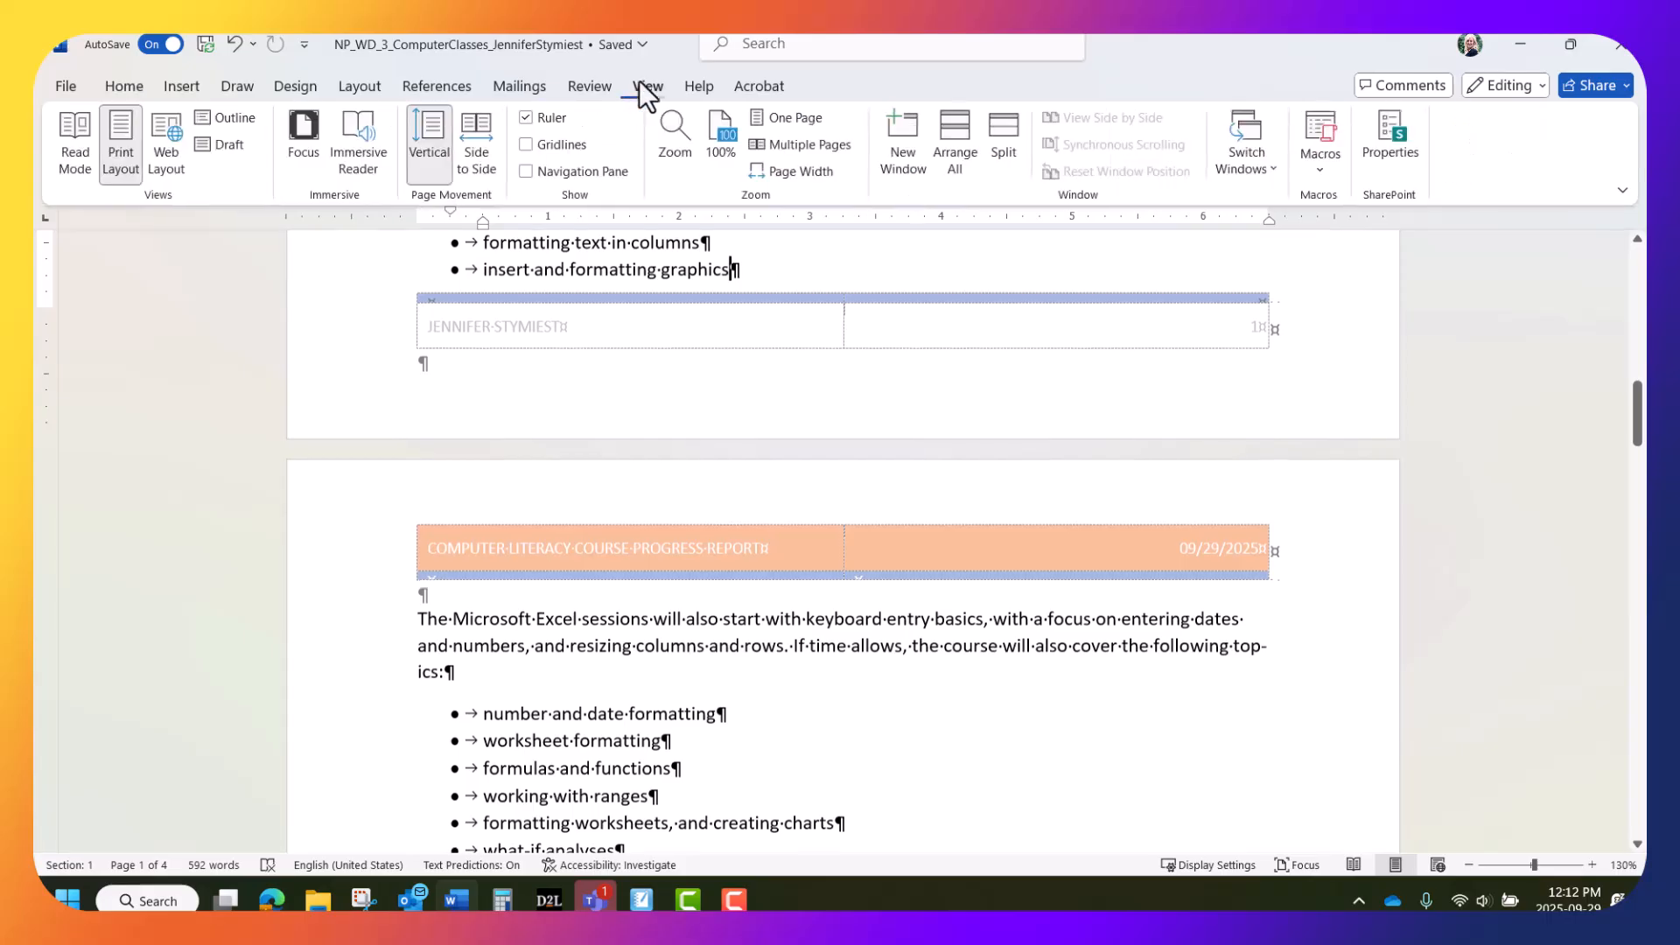
{"action": "left_click", "coordinate": [782, 137]}
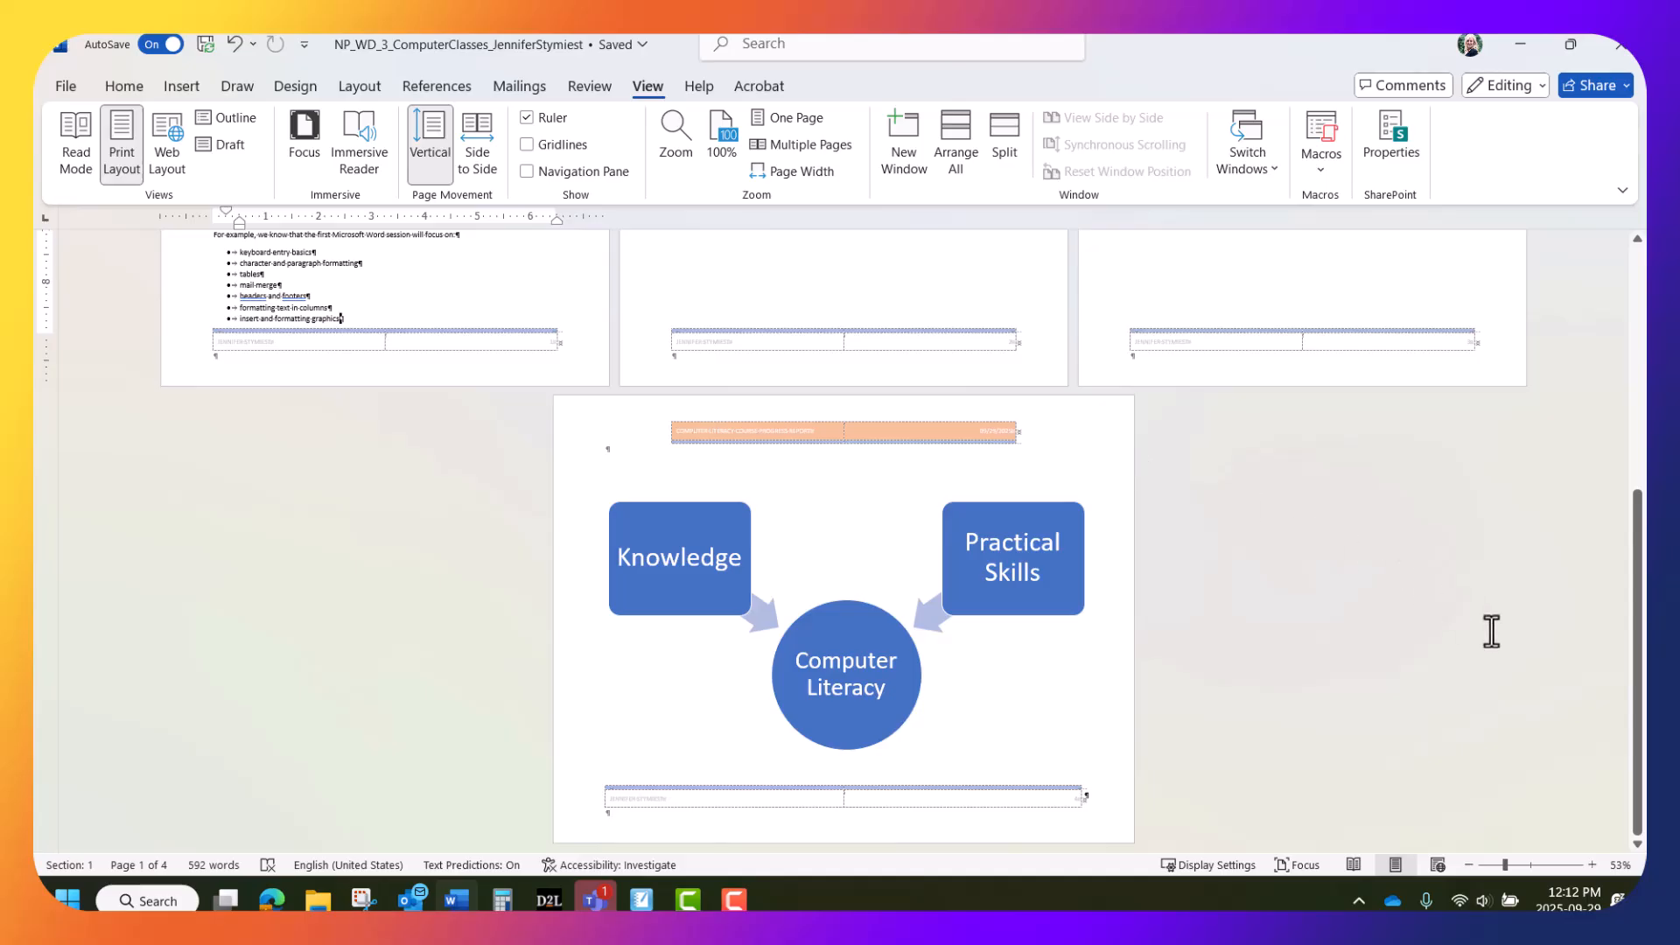
{"action": "scroll", "coordinate": [1492, 631], "scroll_direction": "up", "scroll_amount": 3}
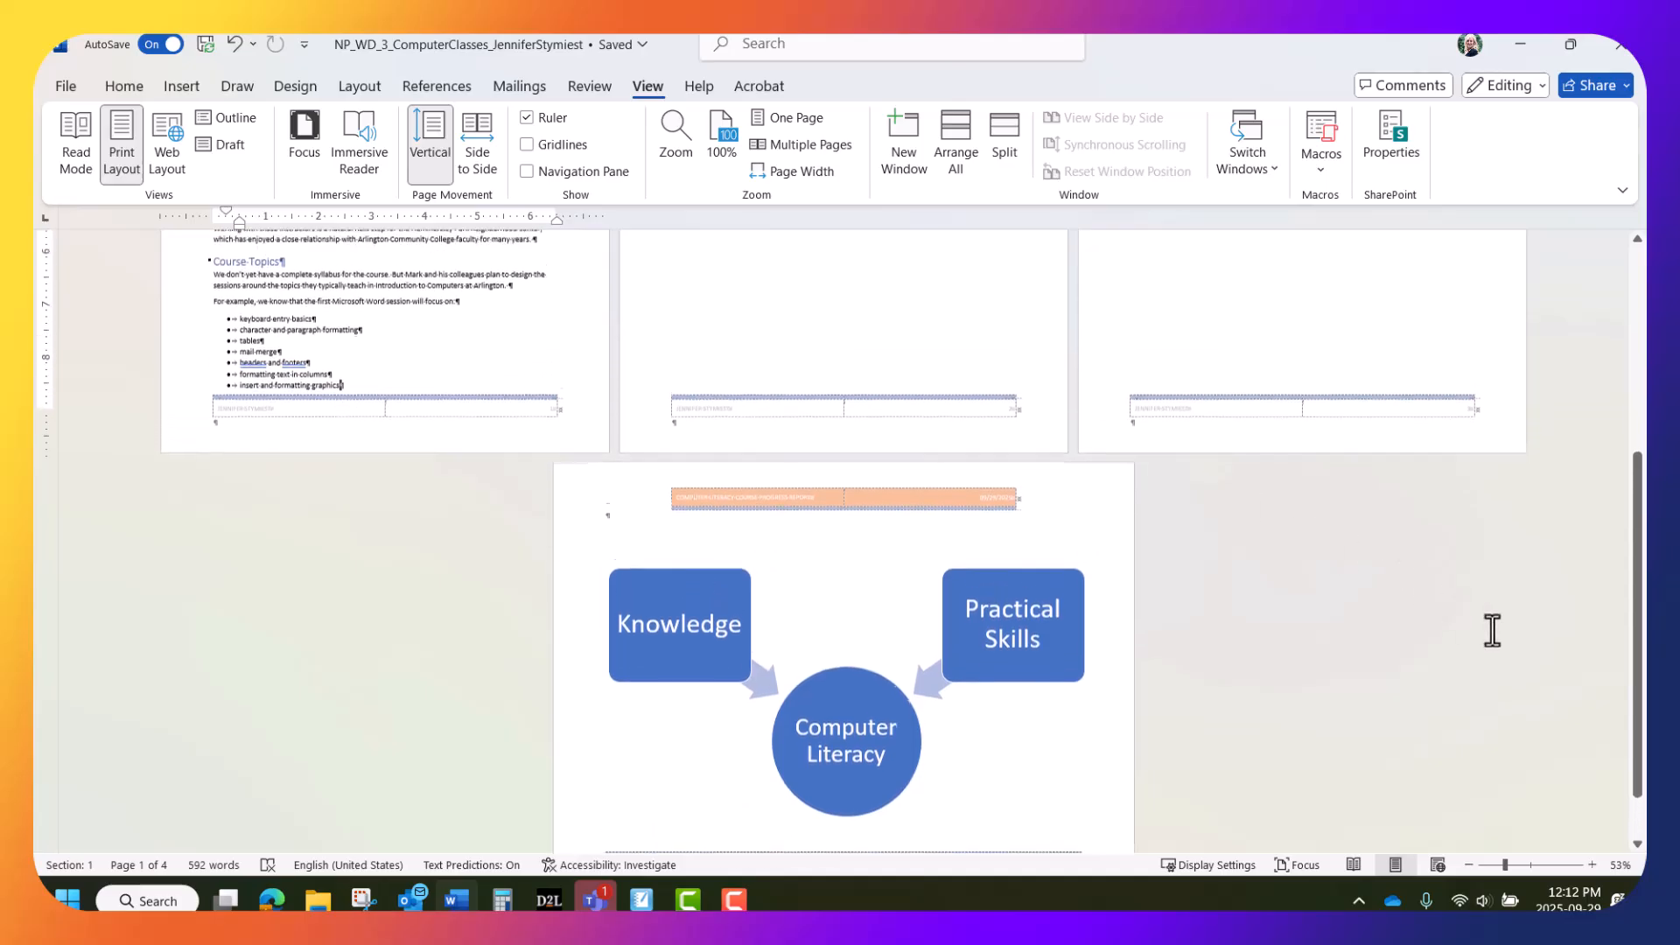
{"action": "scroll", "coordinate": [1492, 631], "scroll_direction": "up", "scroll_amount": 5}
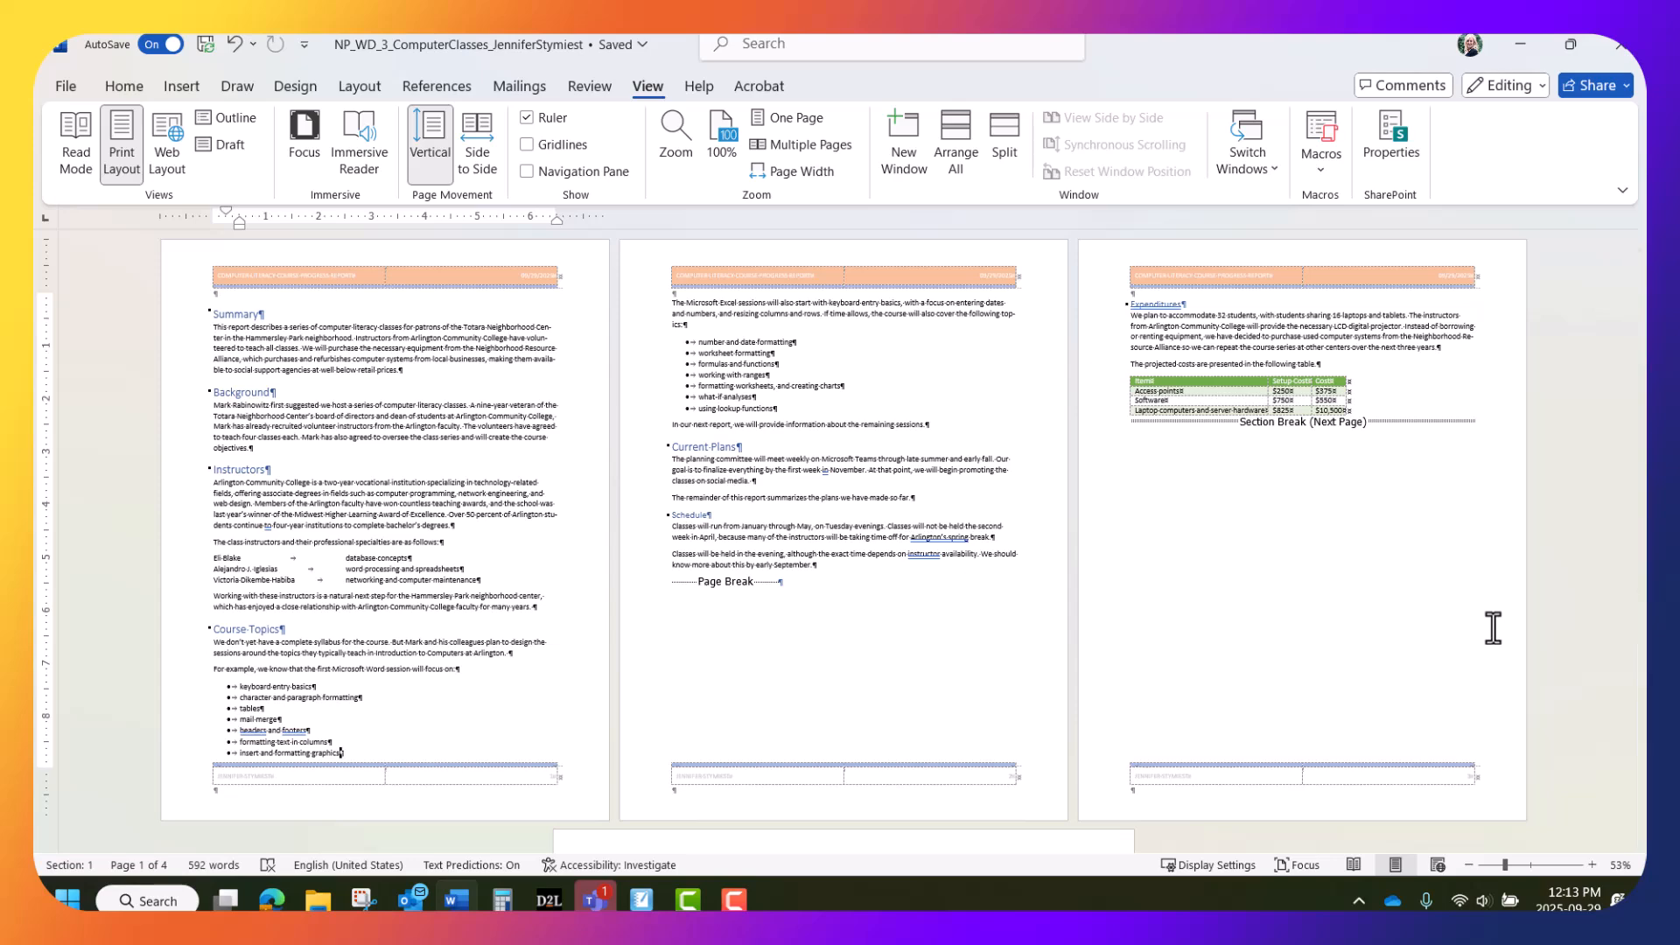
{"action": "scroll", "coordinate": [1493, 627], "scroll_direction": "down", "scroll_amount": 6}
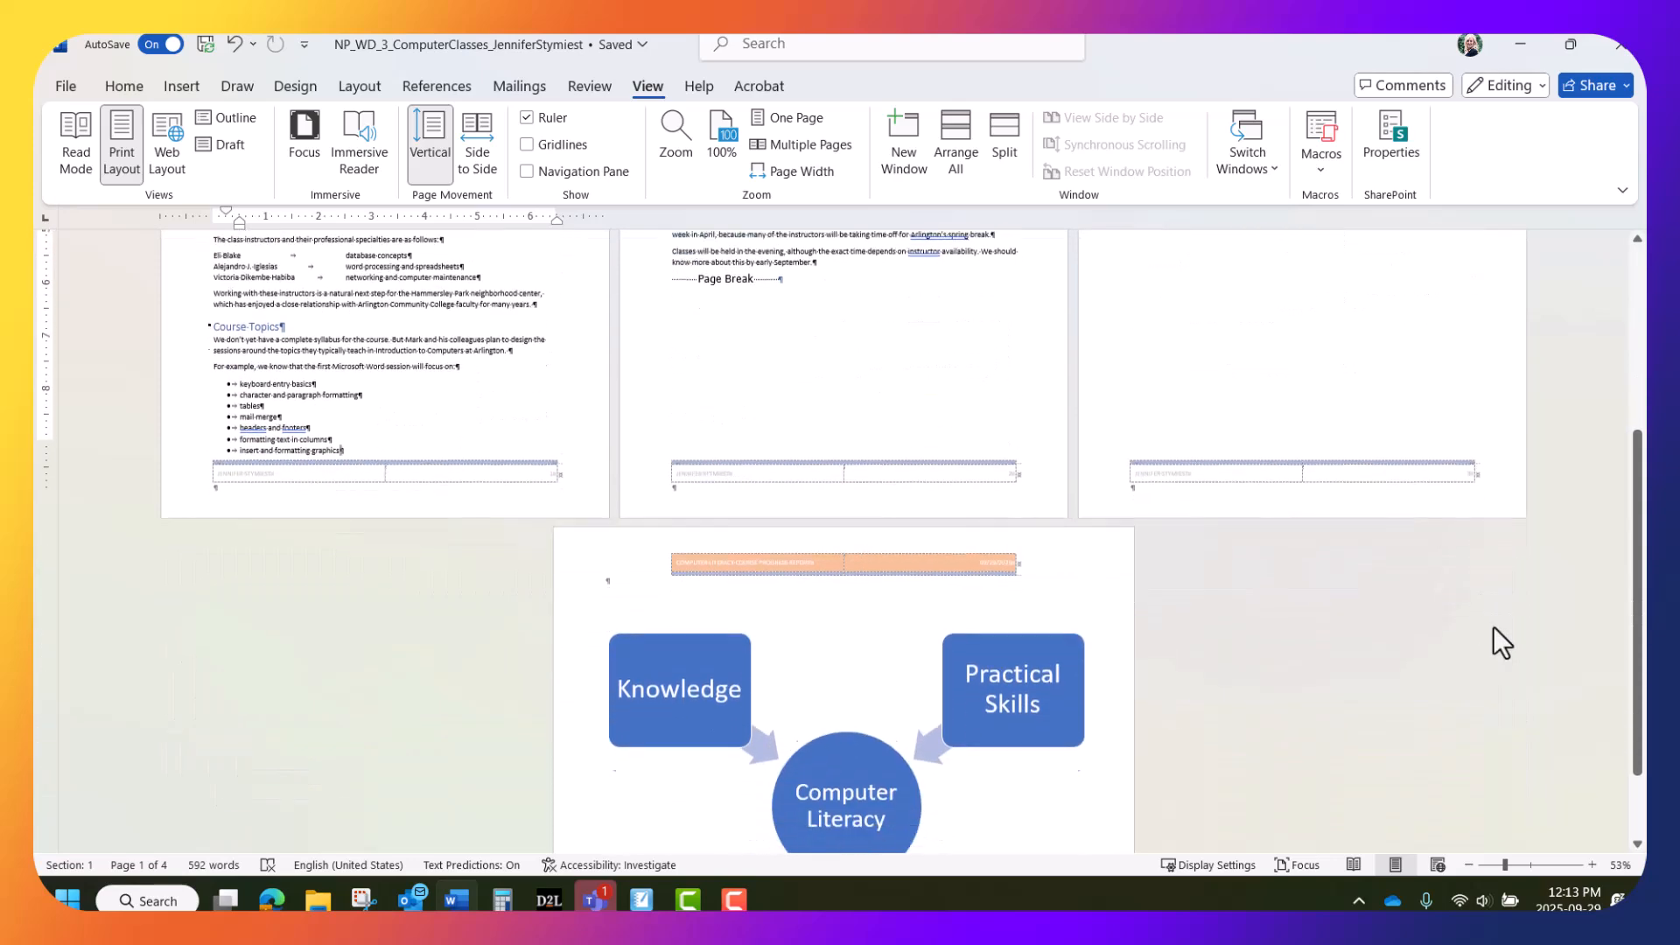
{"action": "scroll", "coordinate": [1492, 626], "scroll_direction": "down", "scroll_amount": 2}
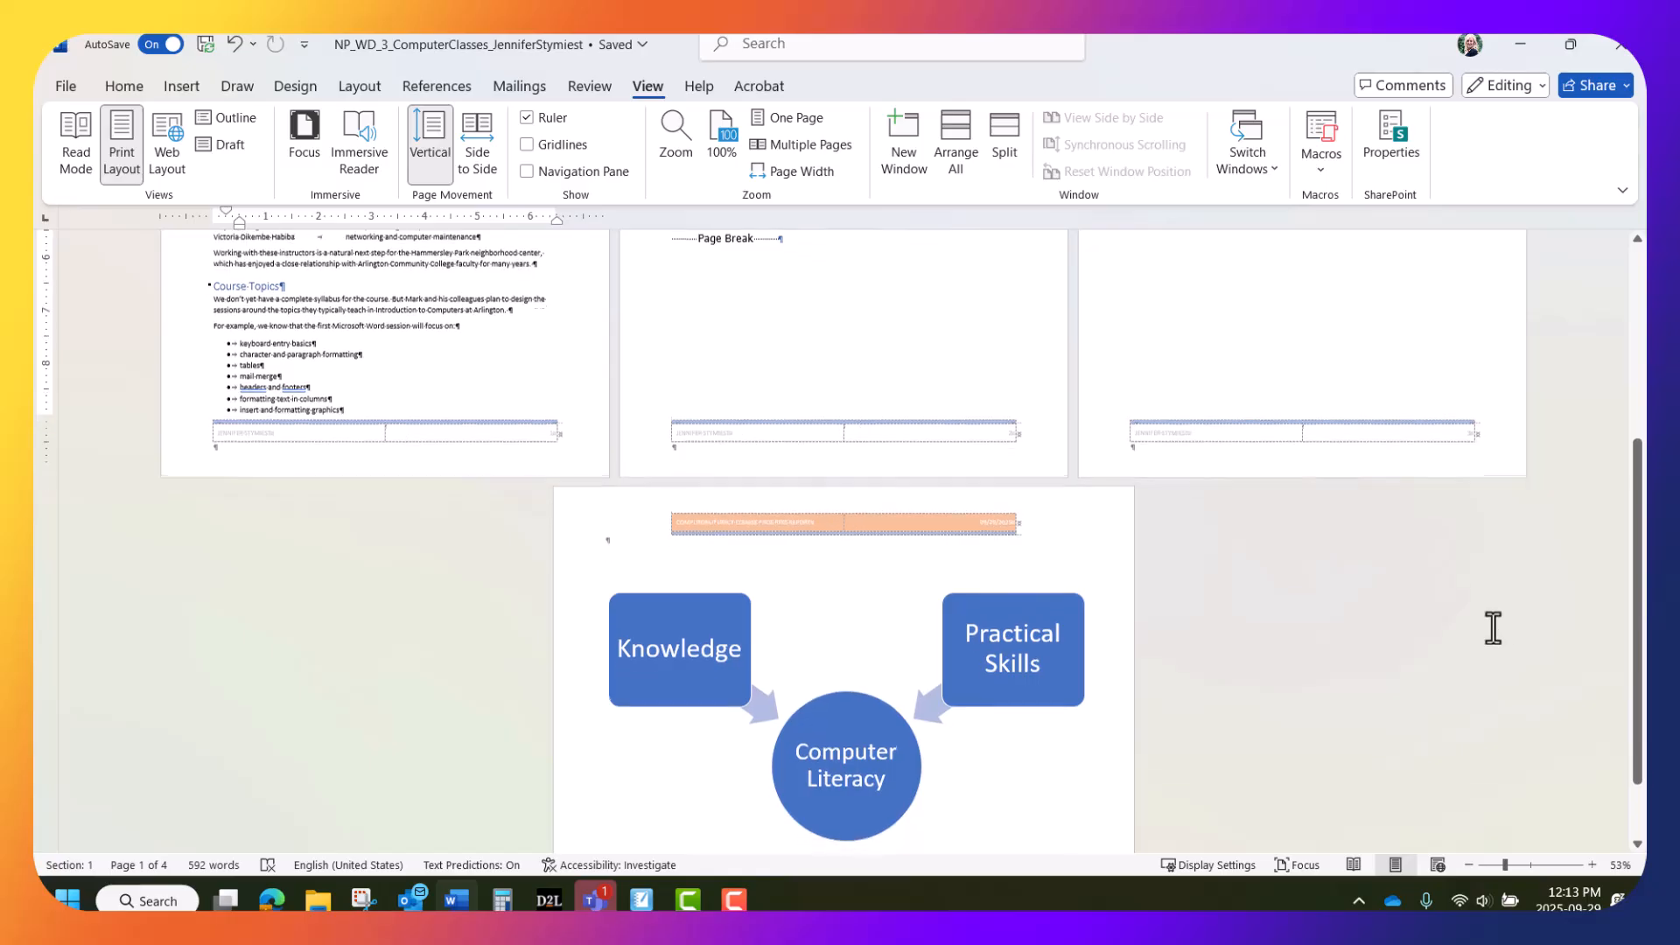
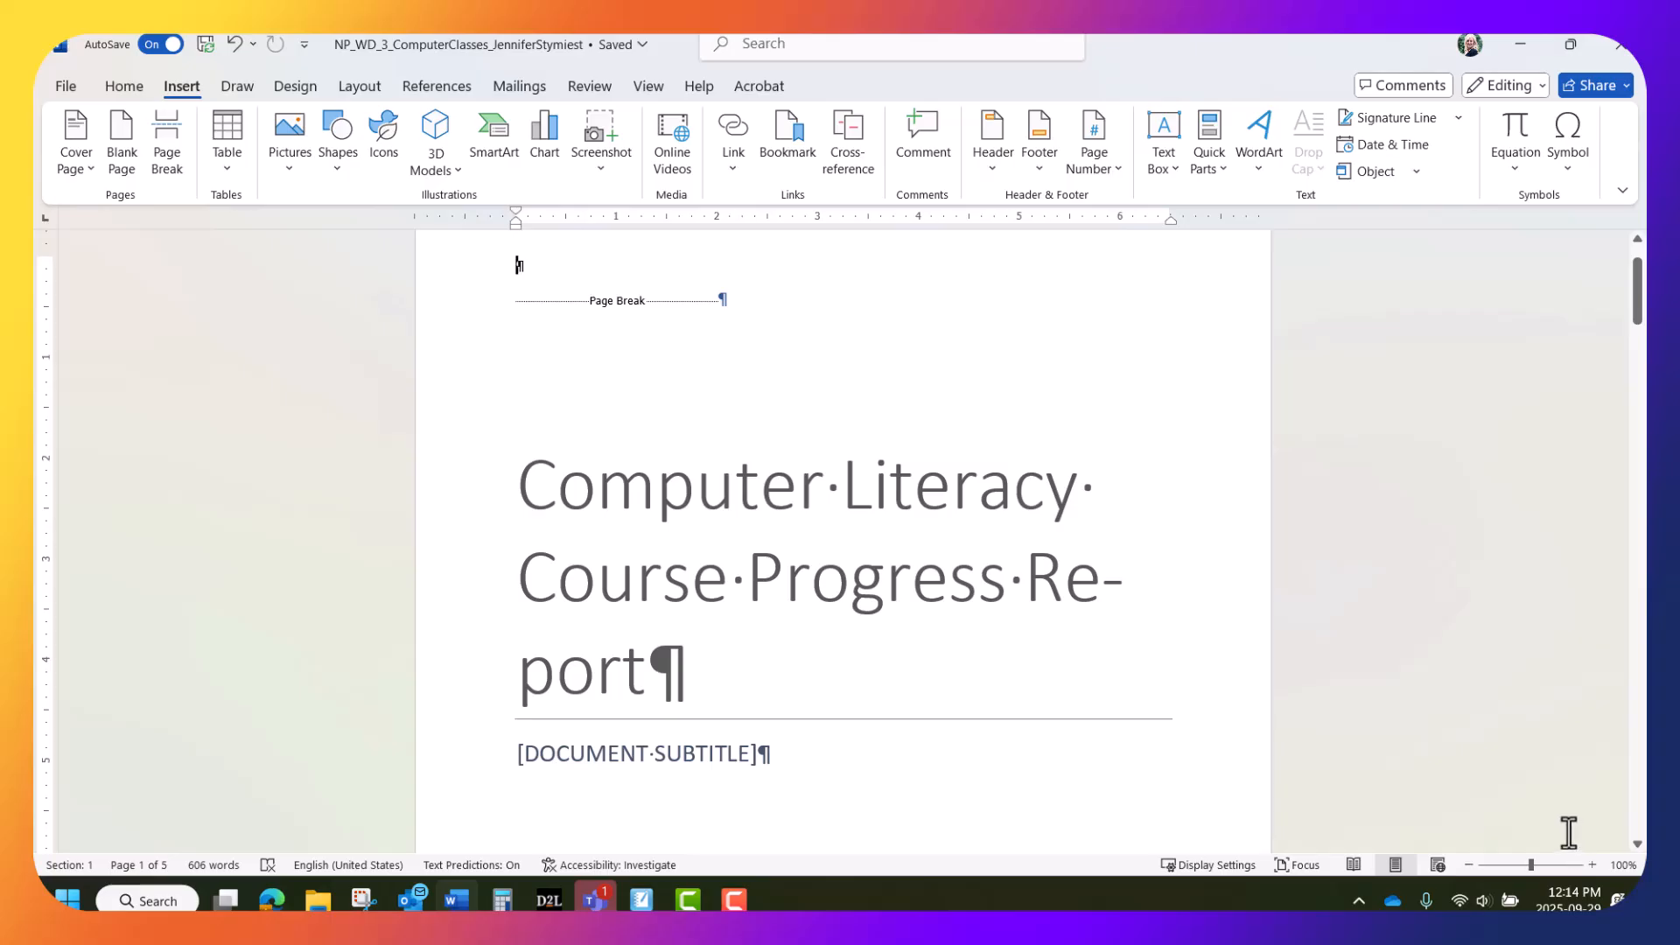
Turn on Don't hyphenate for the cover title paragraph so 'Report' stays whole
{"action": "left_click", "coordinate": [734, 501]}
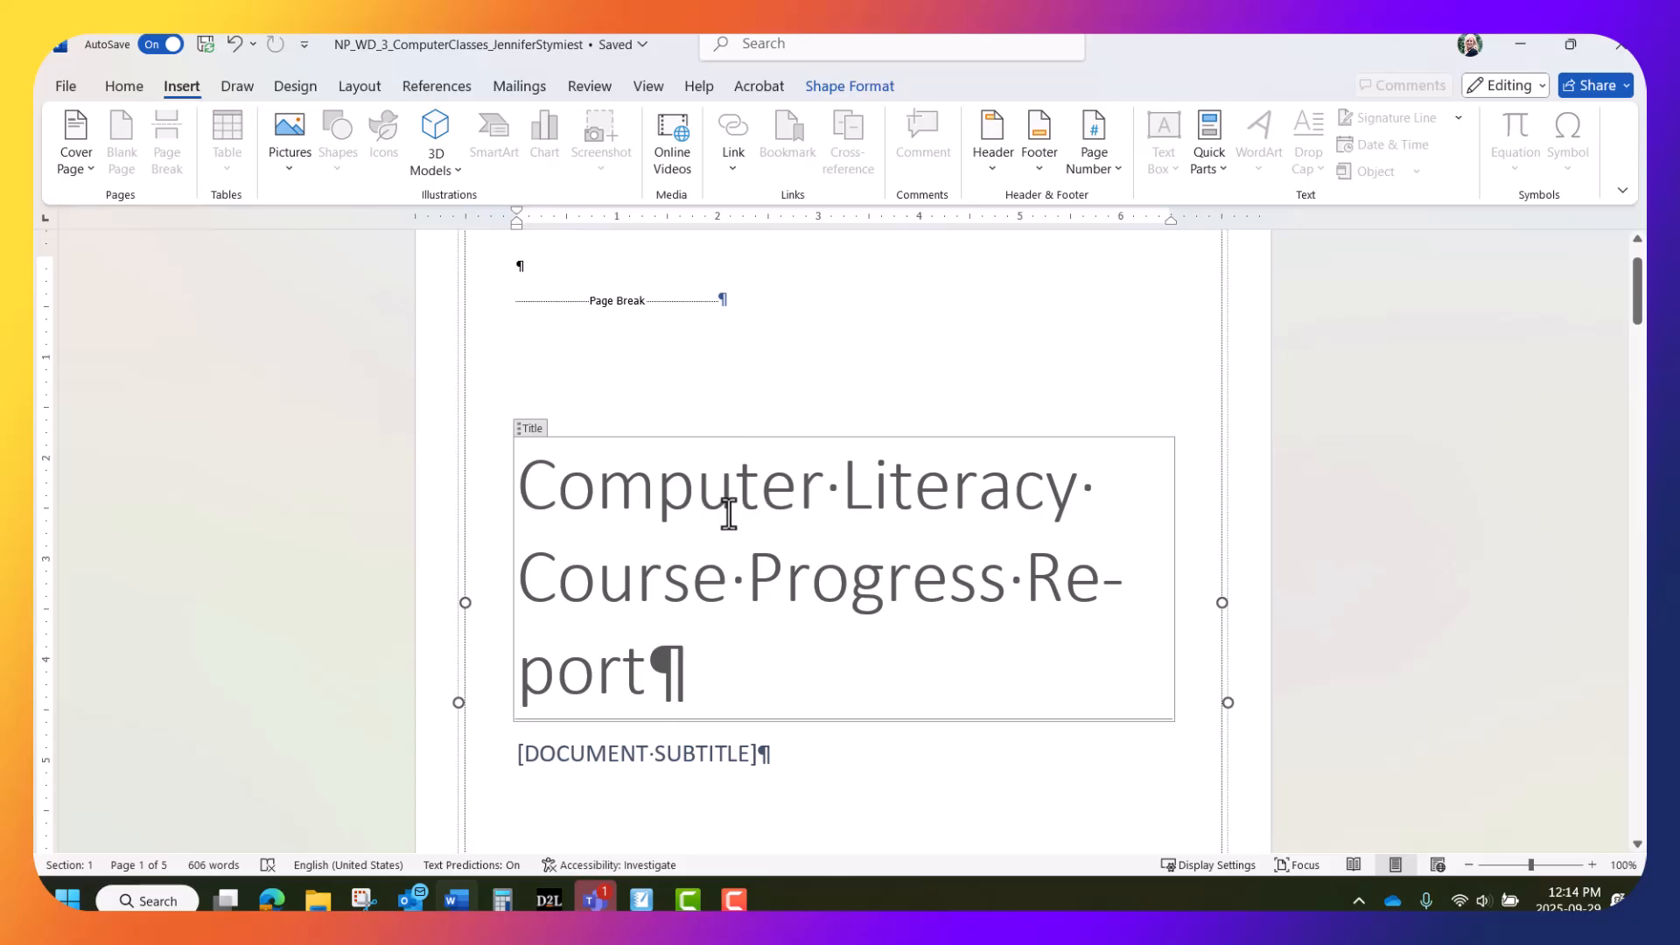
{"action": "left_click_drag", "start_coordinate": [530, 488], "coordinate": [644, 661]}
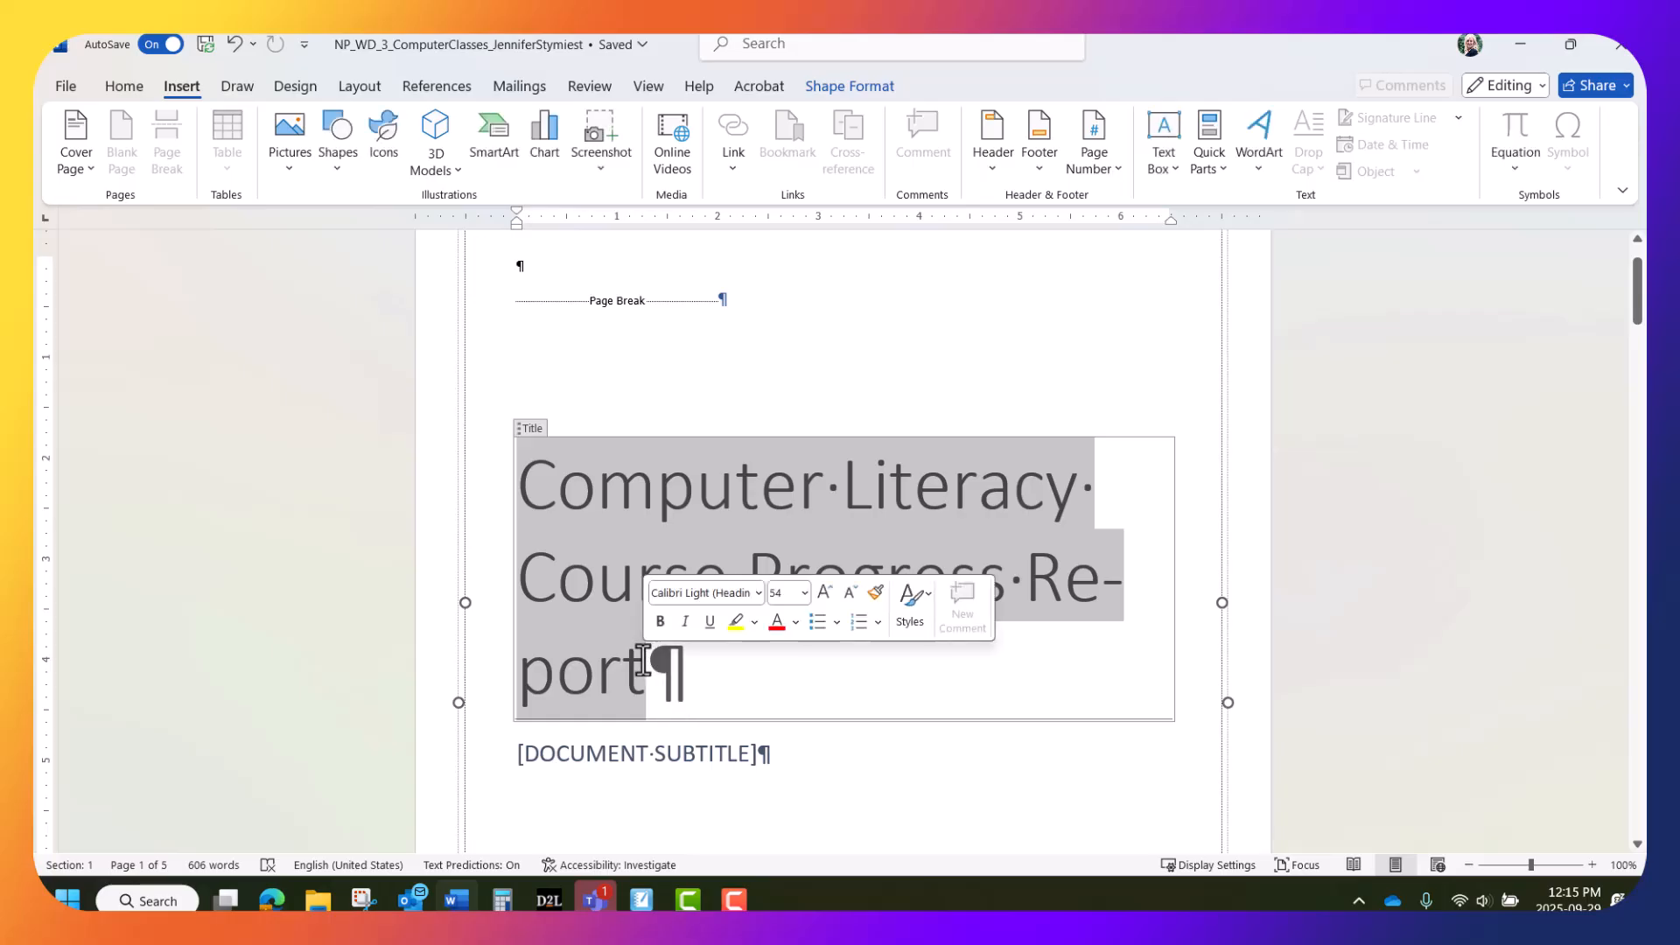
{"action": "right_click", "coordinate": [593, 662]}
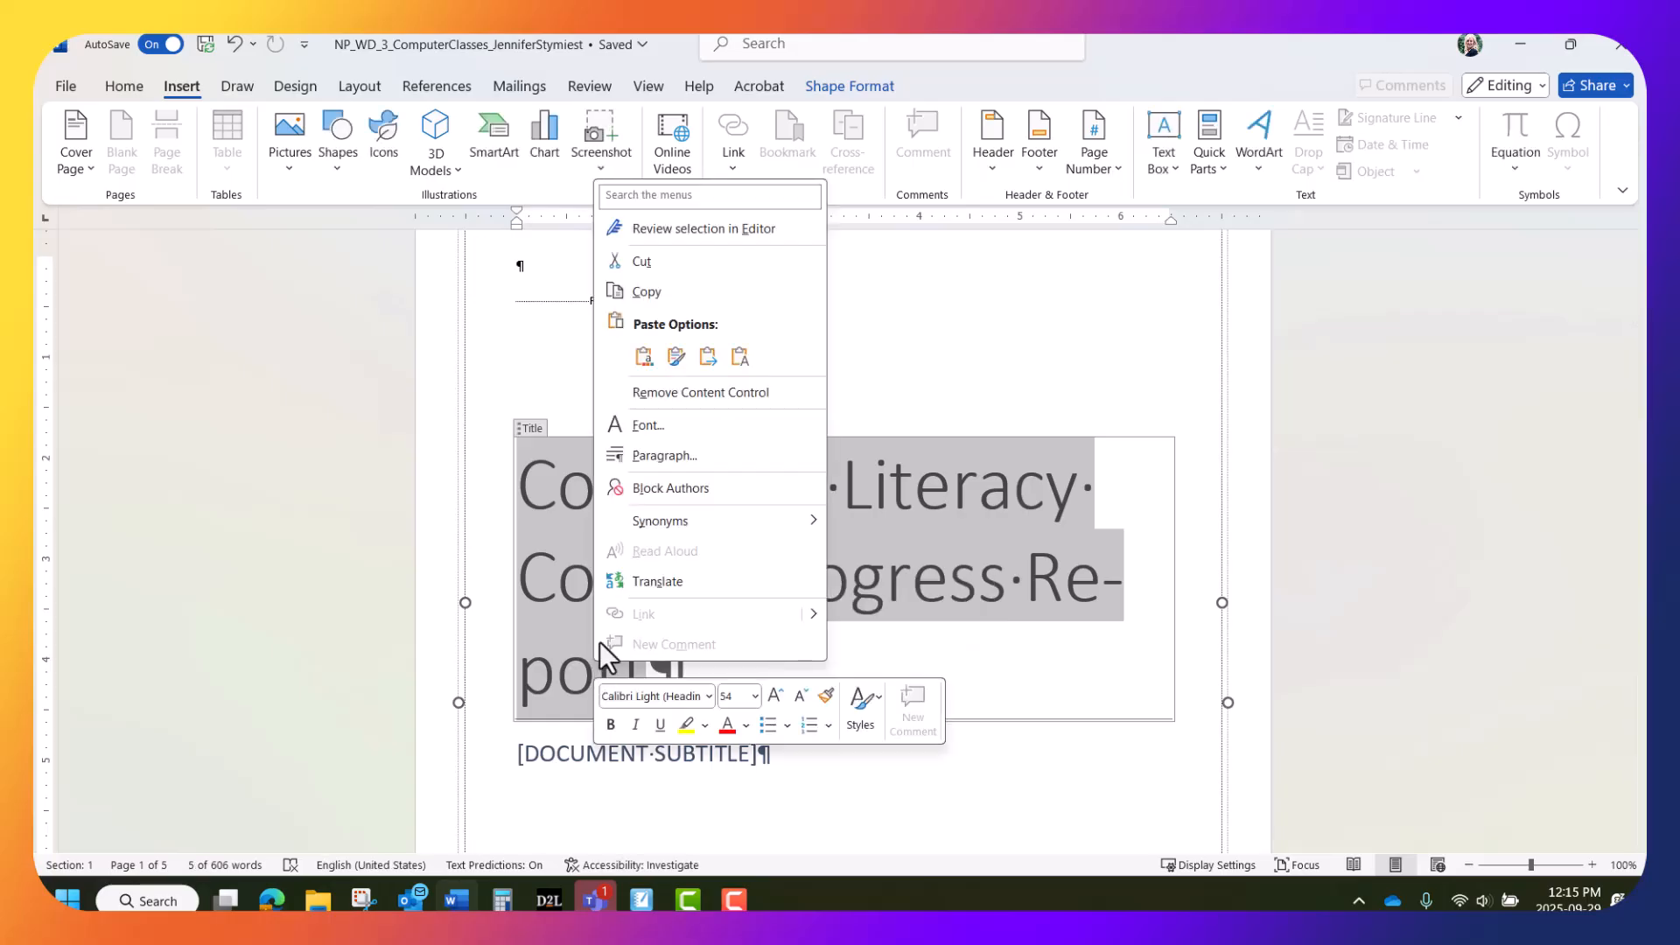
{"action": "left_click", "coordinate": [662, 455]}
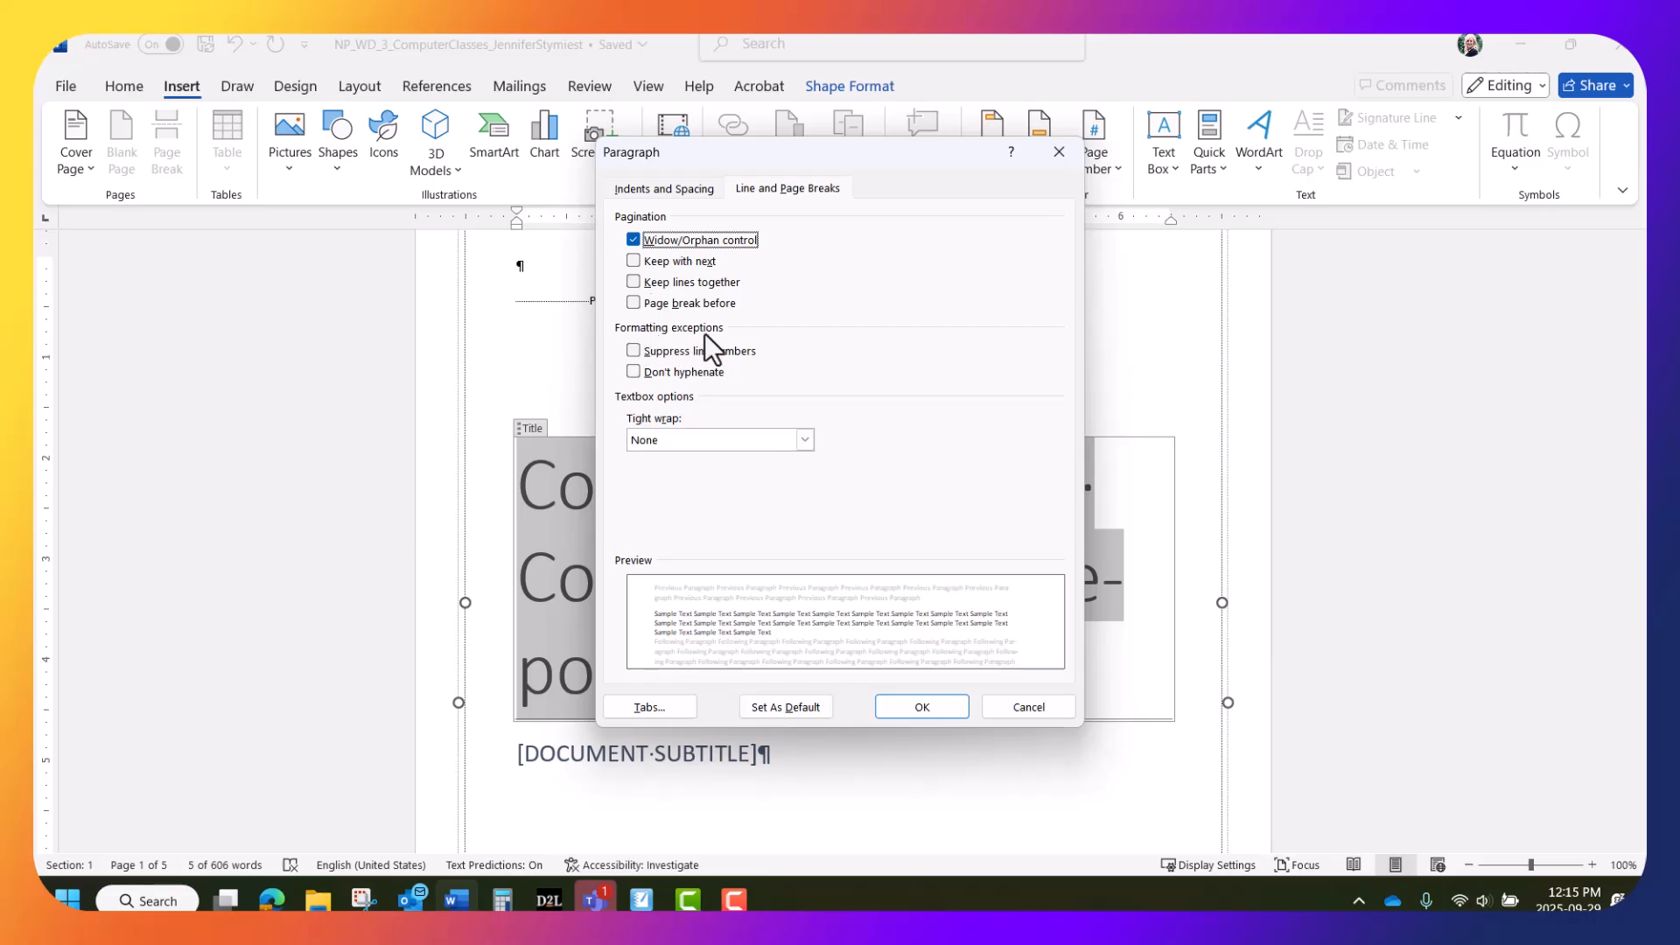
{"action": "left_click", "coordinate": [634, 371]}
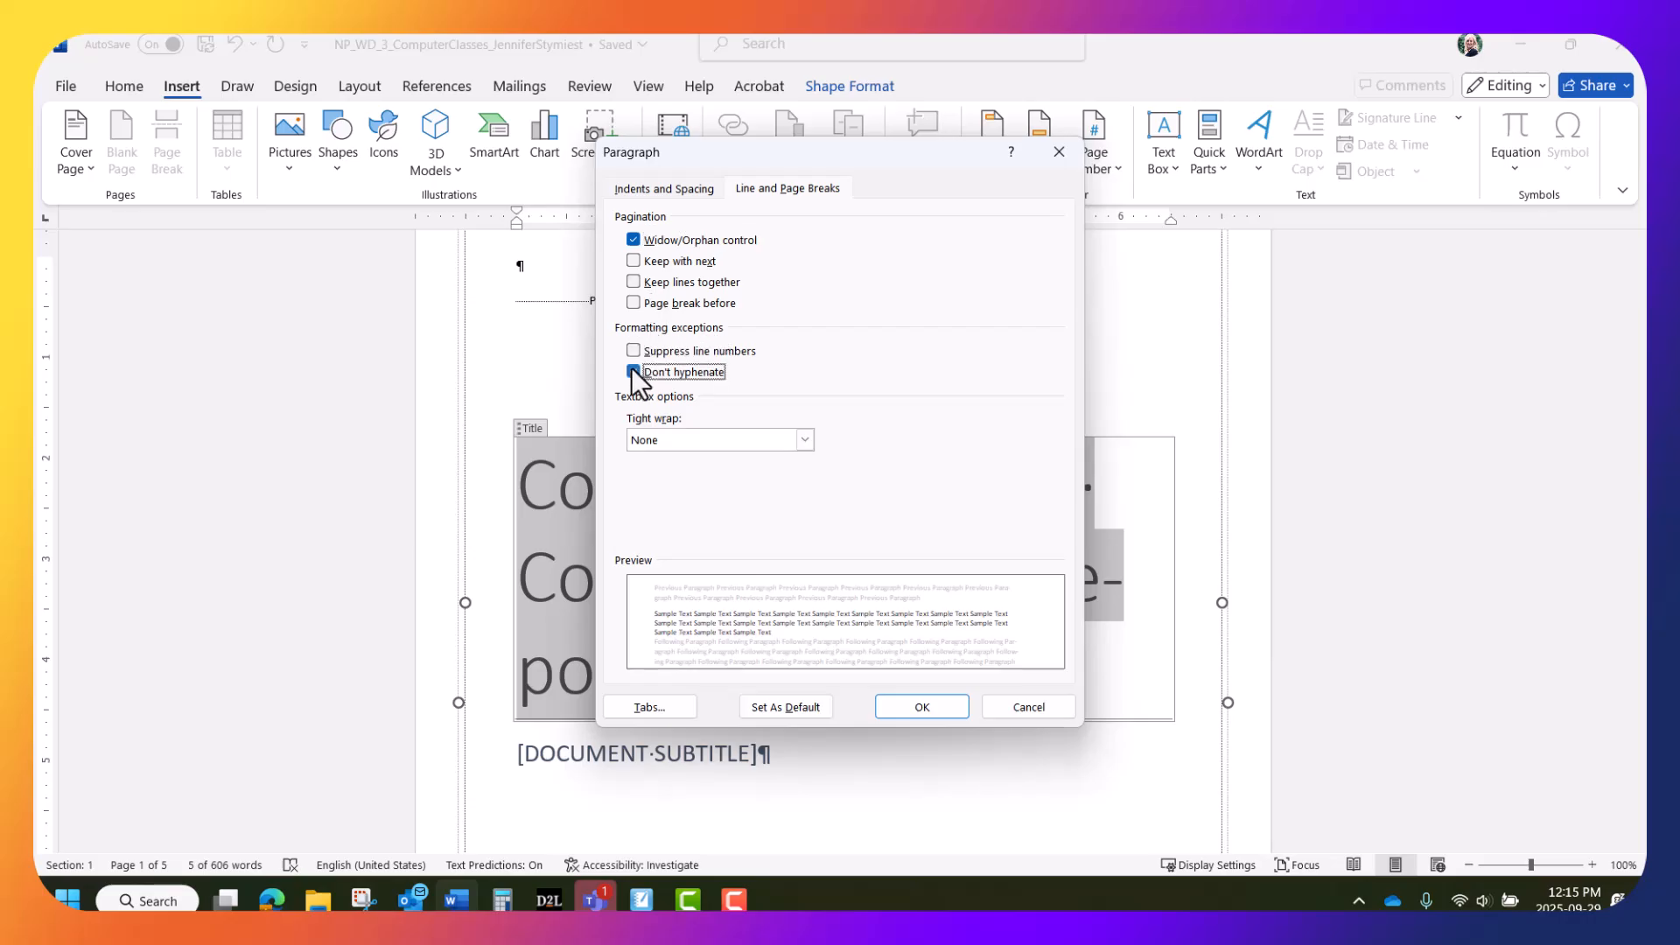
{"action": "left_click", "coordinate": [908, 705]}
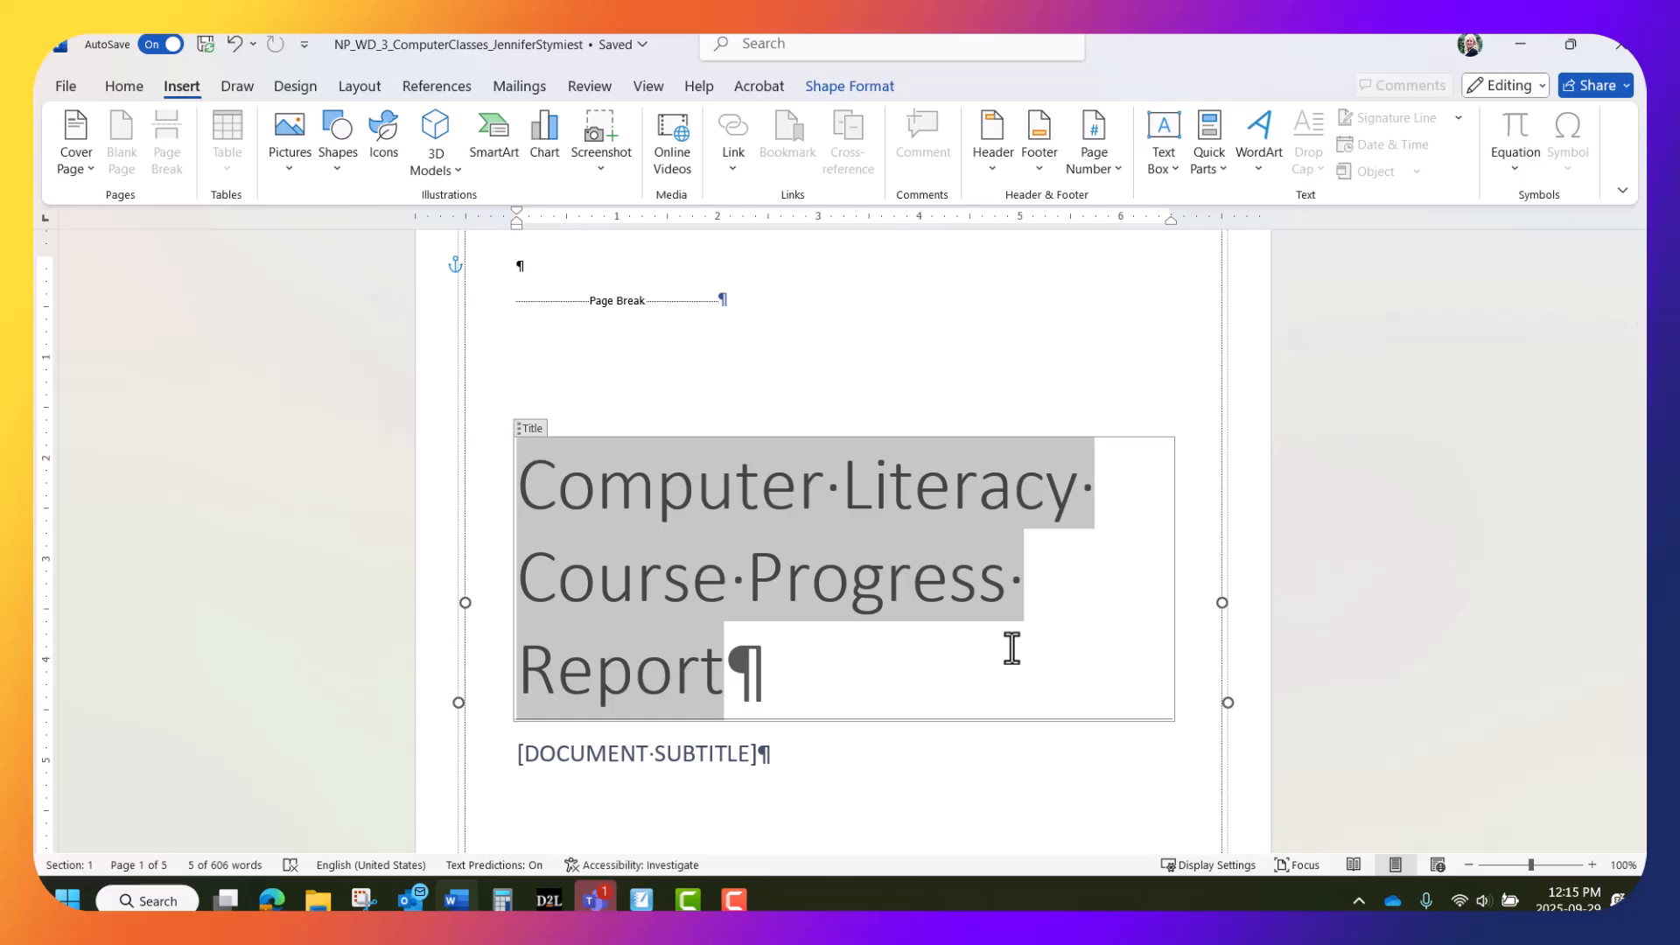
{"action": "left_click", "coordinate": [1011, 648]}
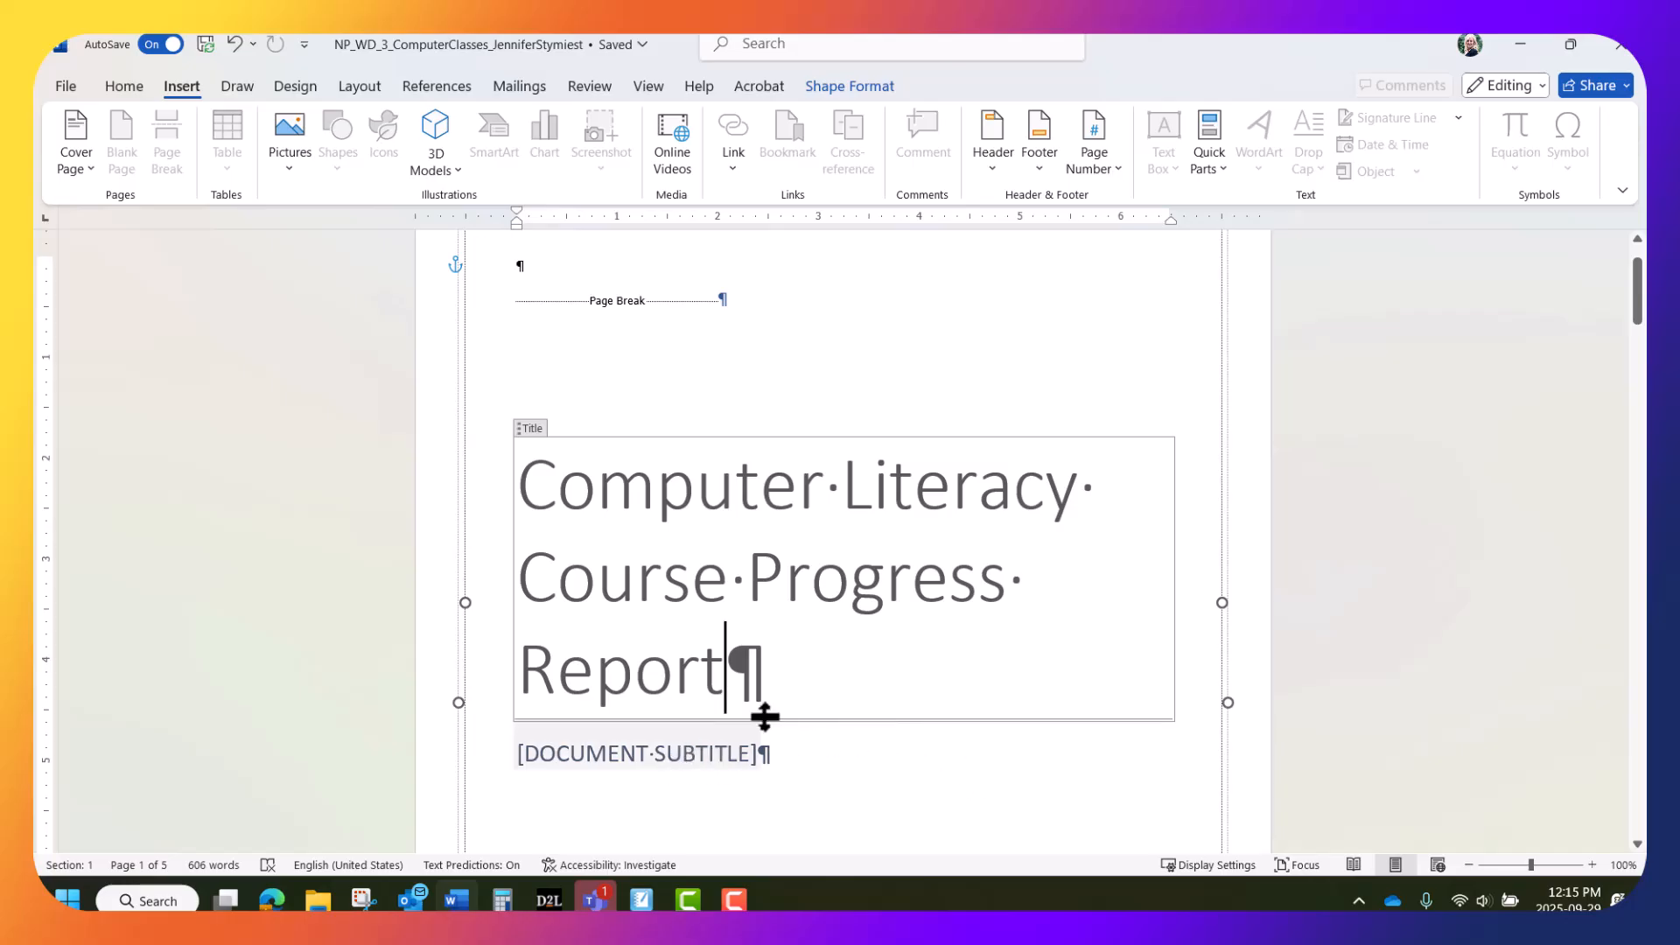
Type TOTARA NEIGHBORHOOD CENTERS into the cover's document subtitle placeholder
{"action": "scroll", "coordinate": [731, 738], "scroll_direction": "down", "scroll_amount": 3}
{"action": "left_click", "coordinate": [675, 604]}
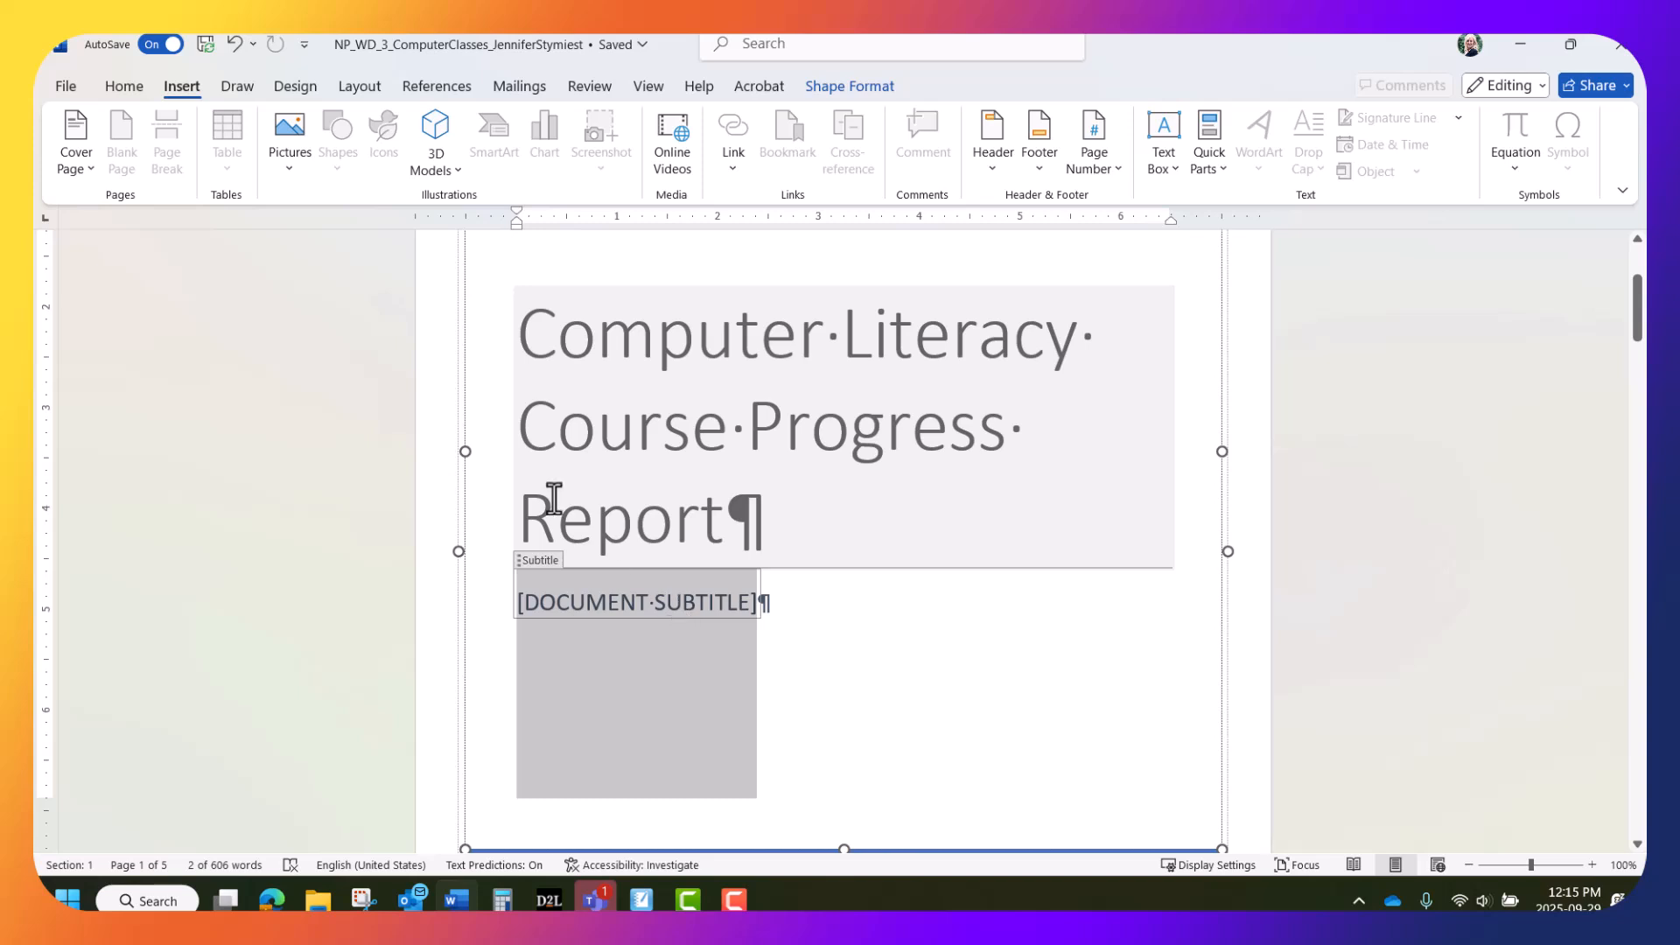
{"action": "type", "text": "TOTARA "}
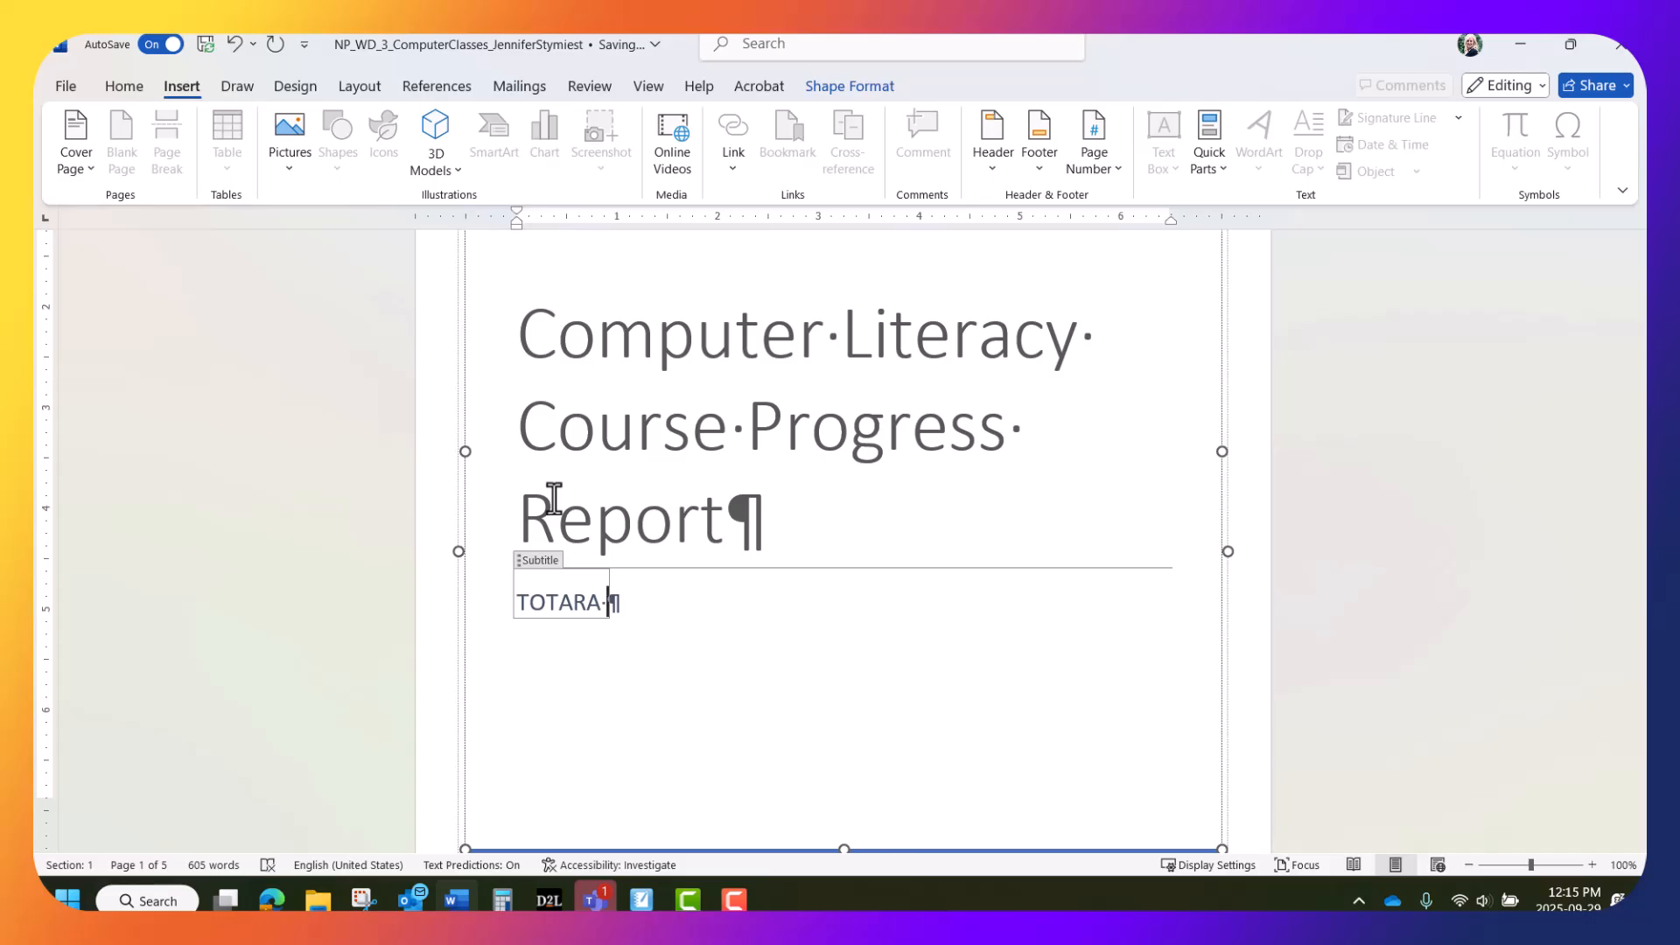
{"action": "type", "text": "NEIGH"}
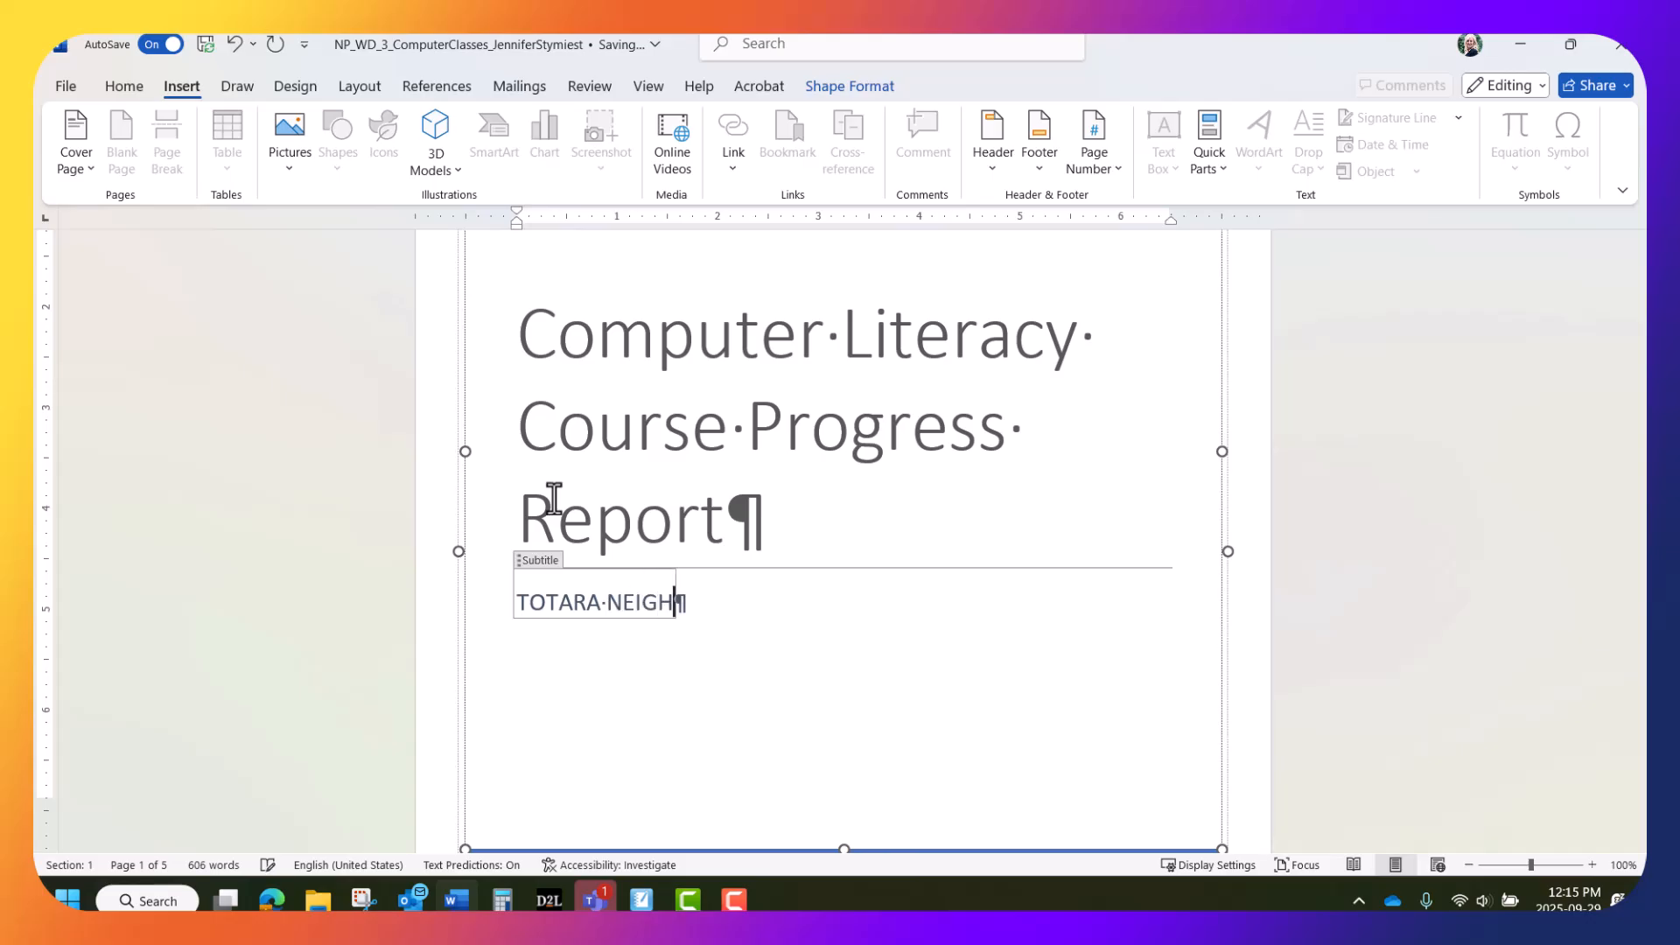
{"action": "type", "text": "BORHOOD"}
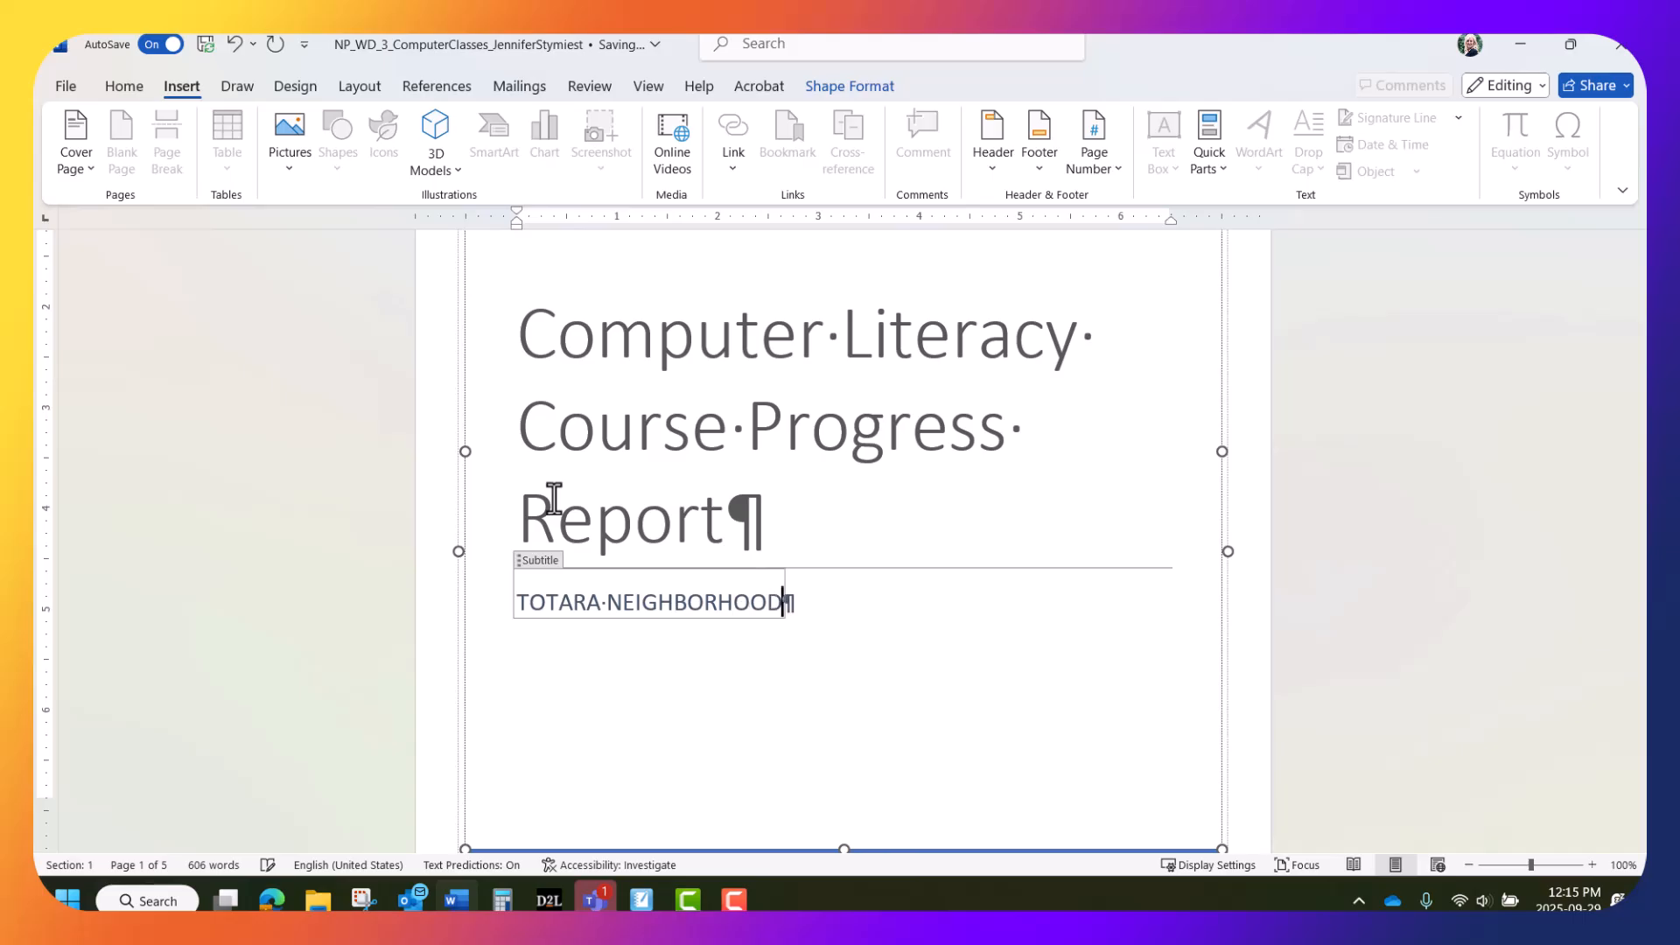
{"action": "type", "text": " CENTERS"}
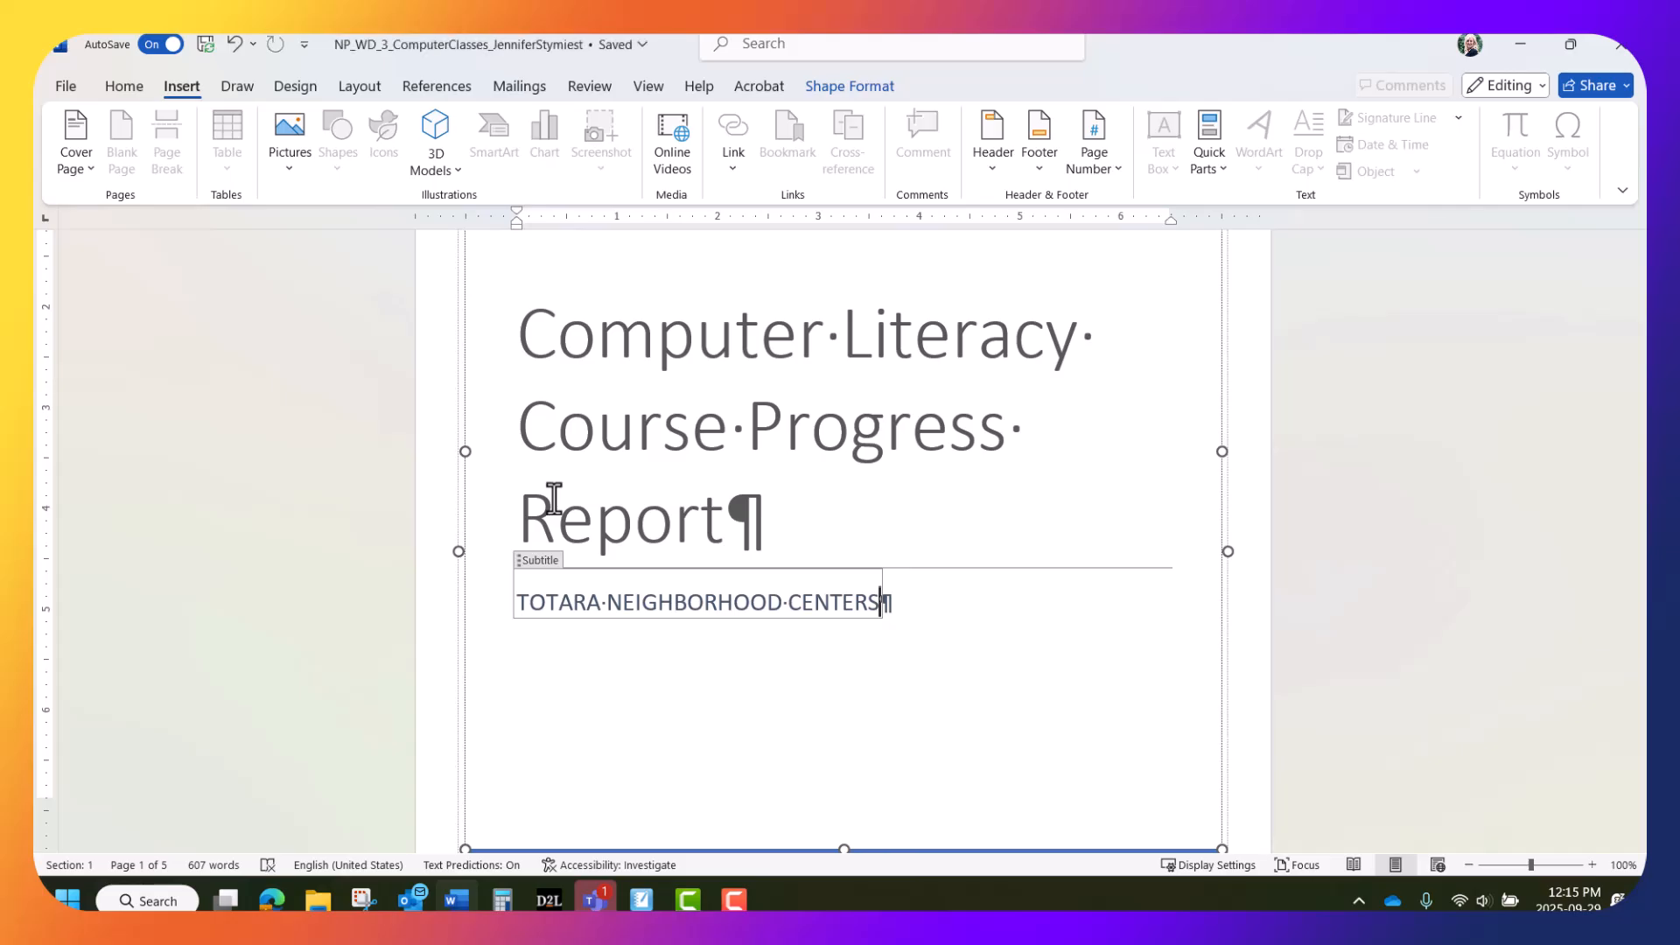
{"action": "scroll", "coordinate": [553, 499], "scroll_direction": "down", "scroll_amount": 5}
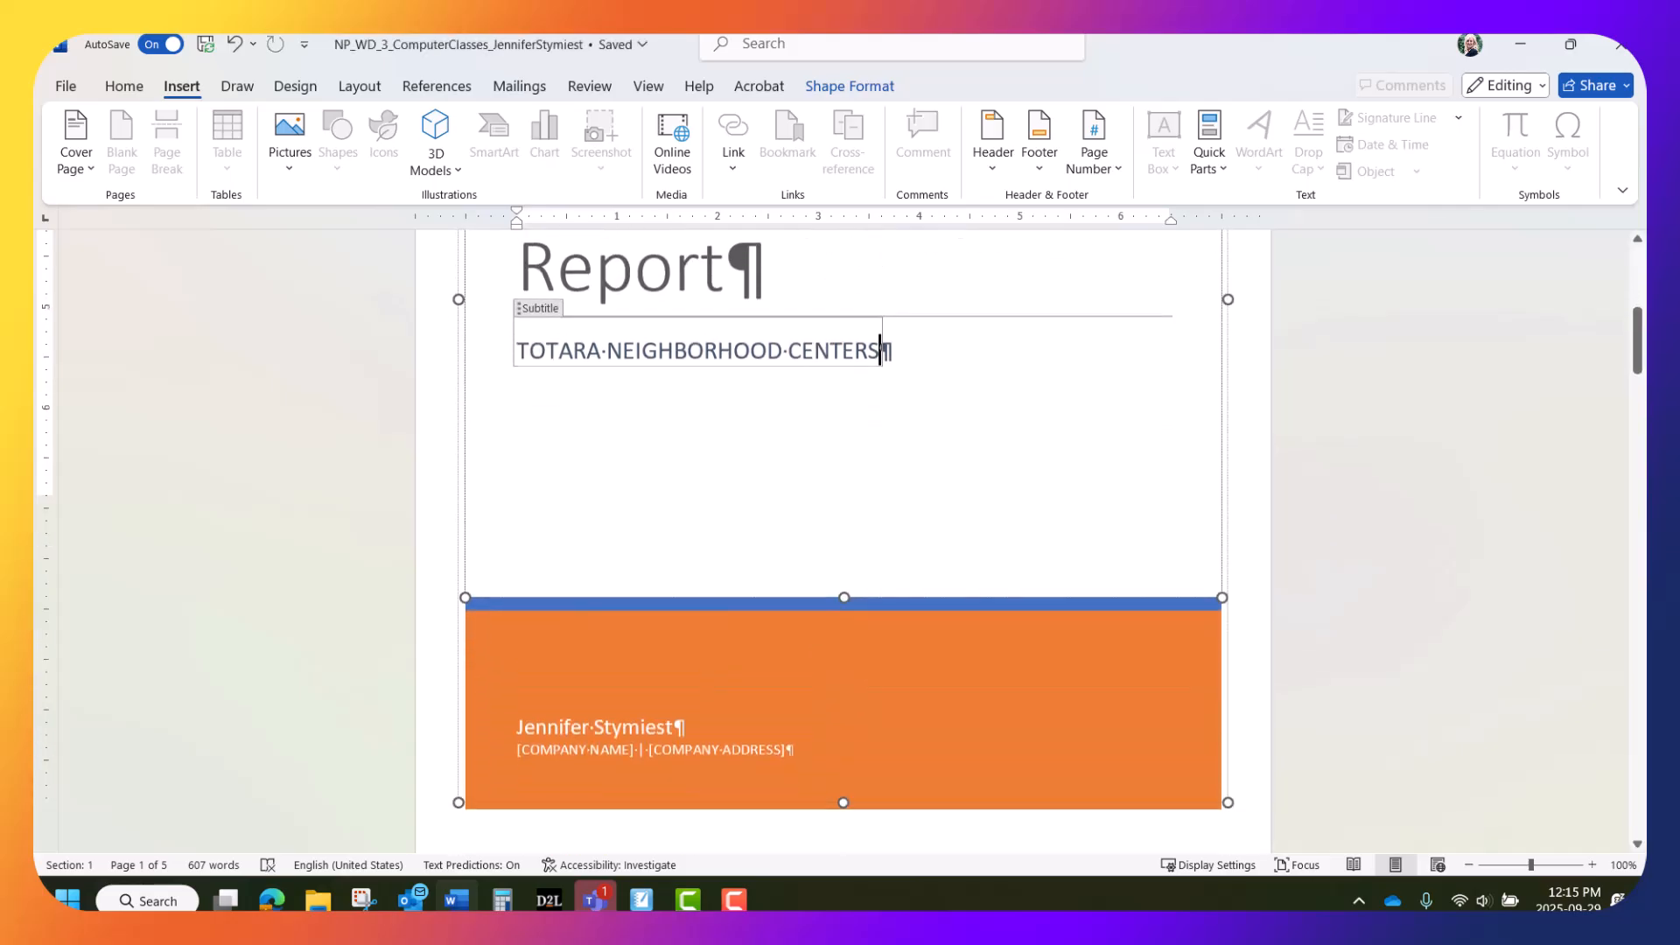
Remove the company name content control and its leftover separator, leaving the company address placeholder
{"action": "scroll", "coordinate": [589, 491], "scroll_direction": "down", "scroll_amount": 2}
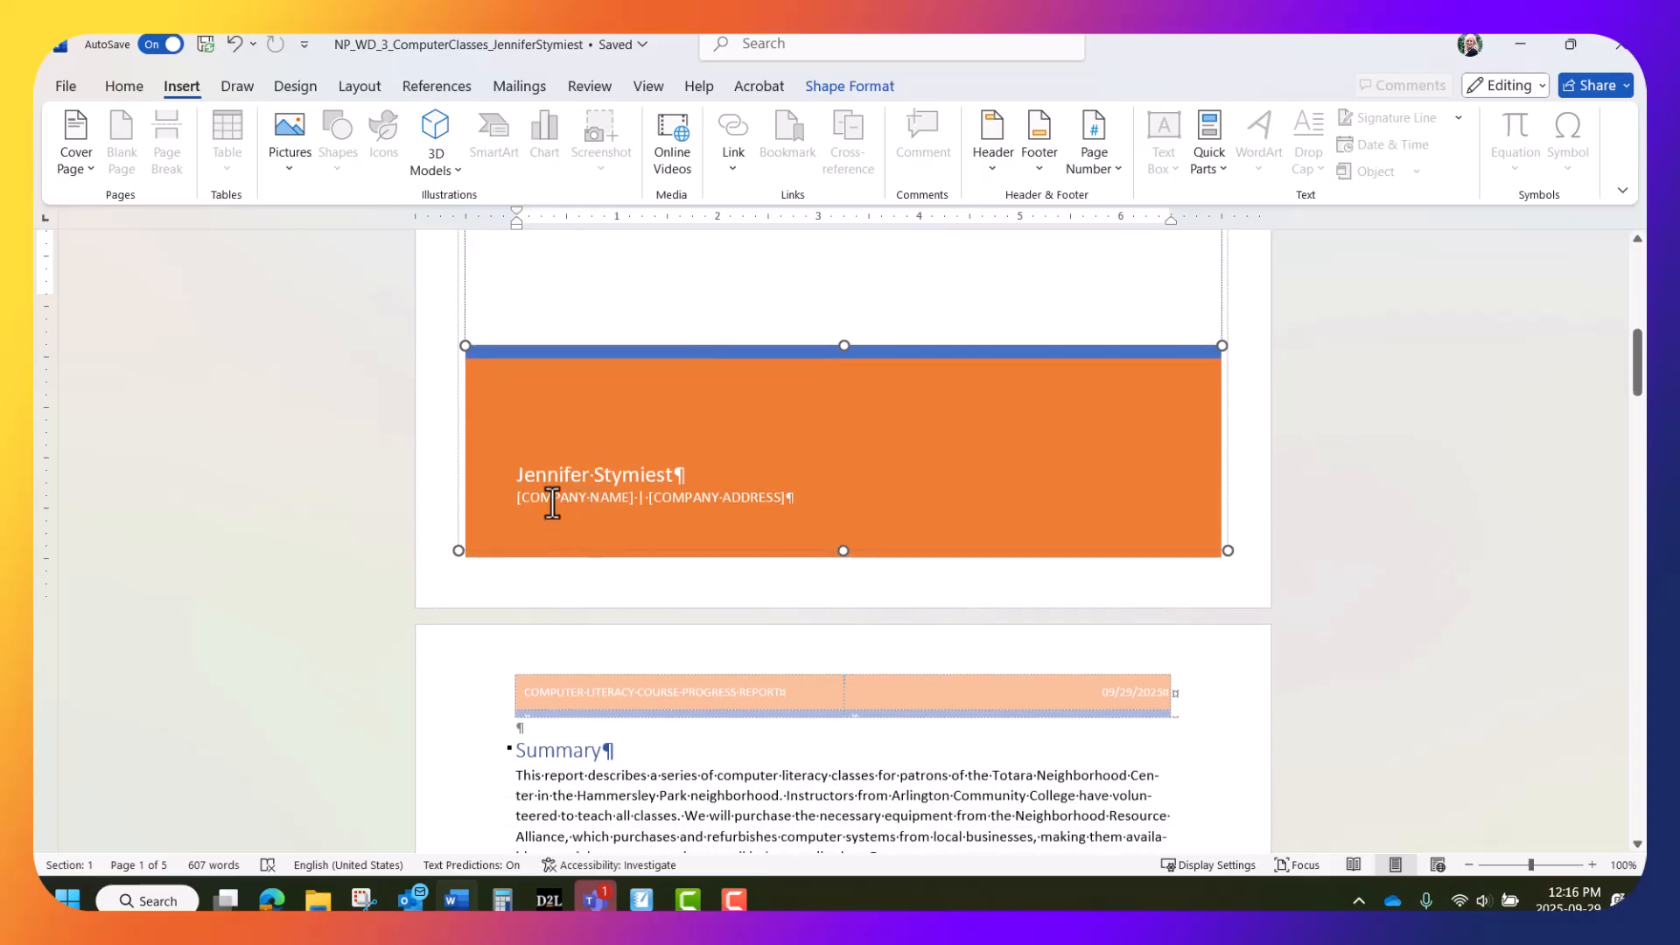
{"action": "right_click", "coordinate": [552, 503]}
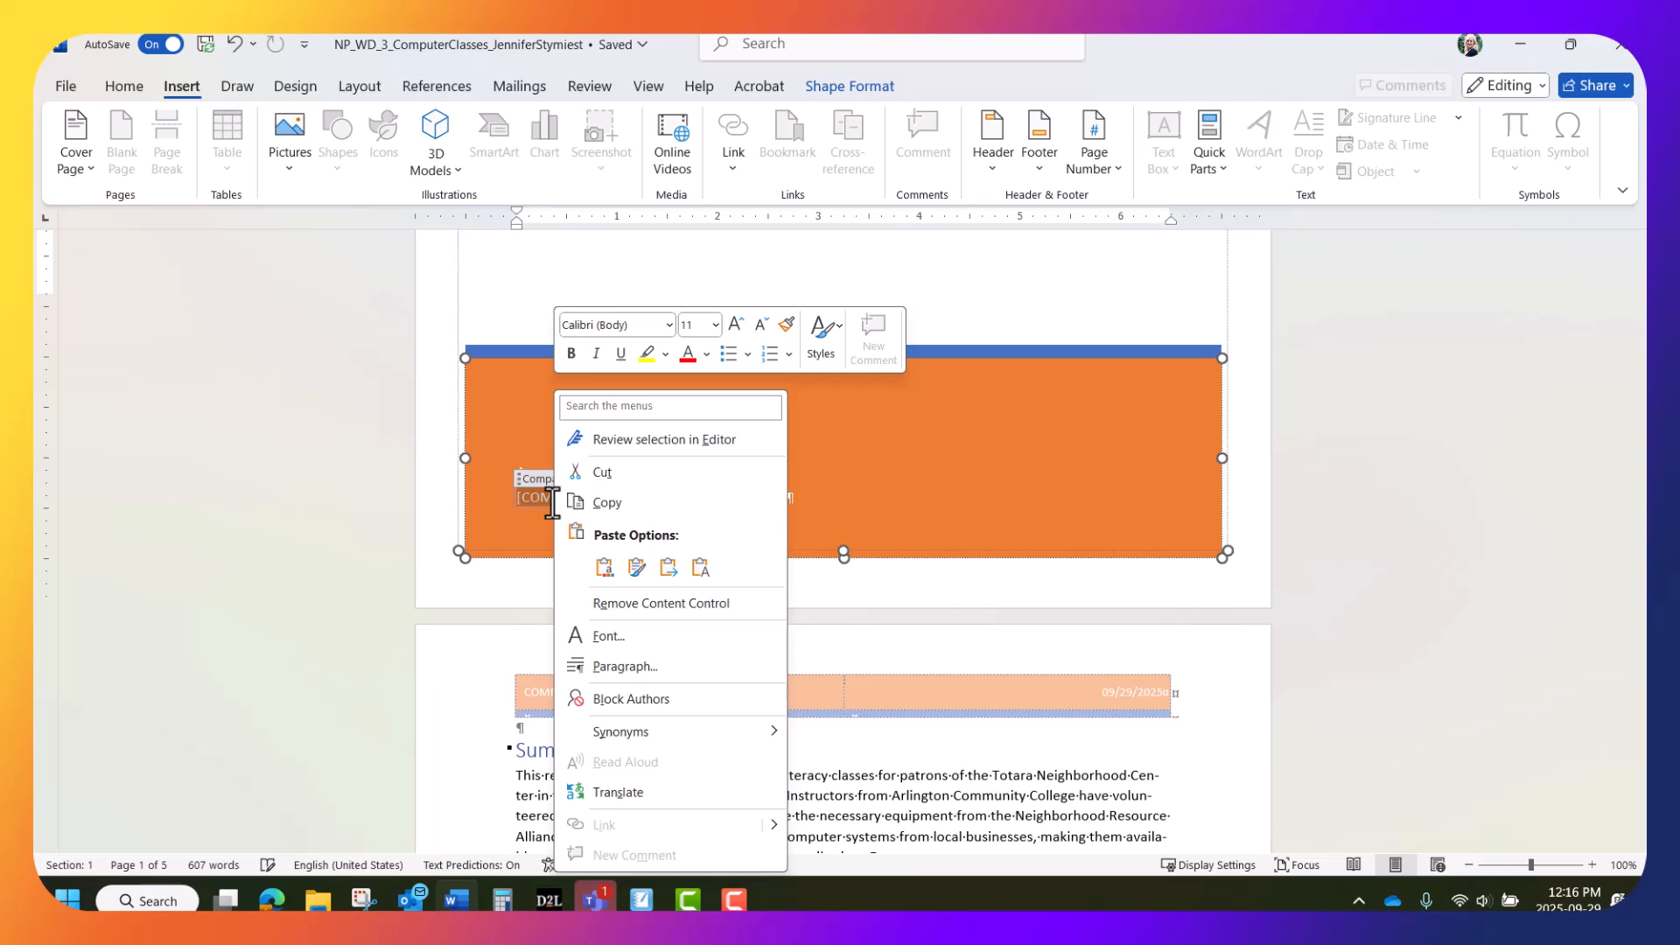
{"action": "left_click", "coordinate": [616, 603]}
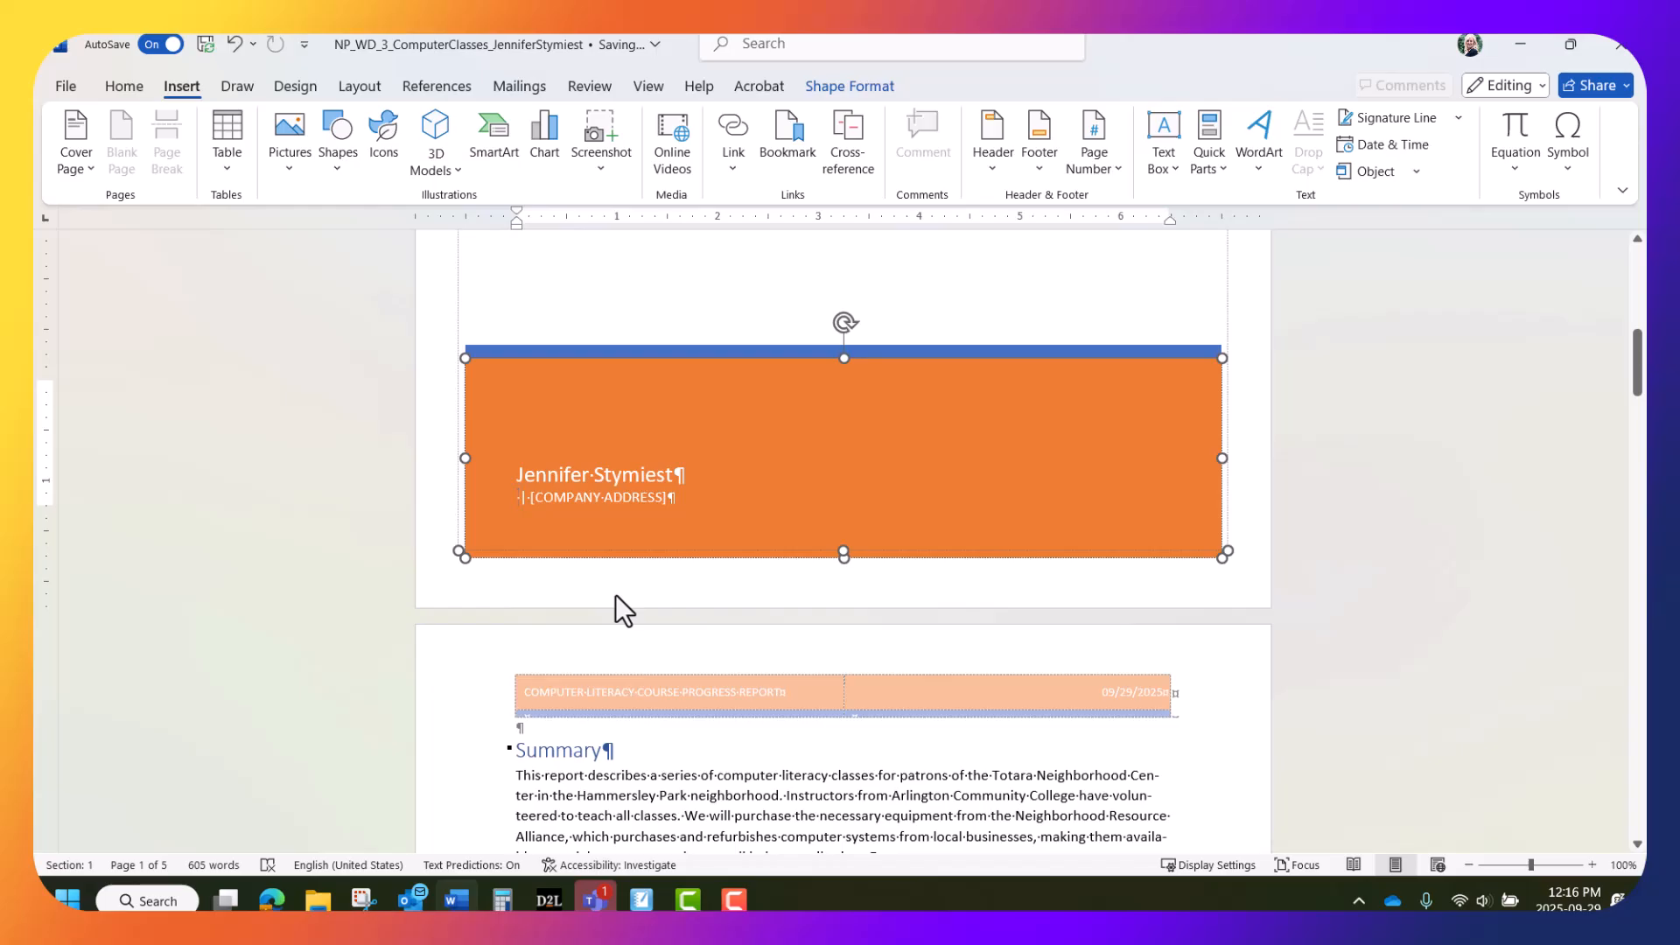
{"action": "key", "text": "Delete"}
{"action": "key", "text": "Delete"}
{"action": "key", "text": "Delete"}
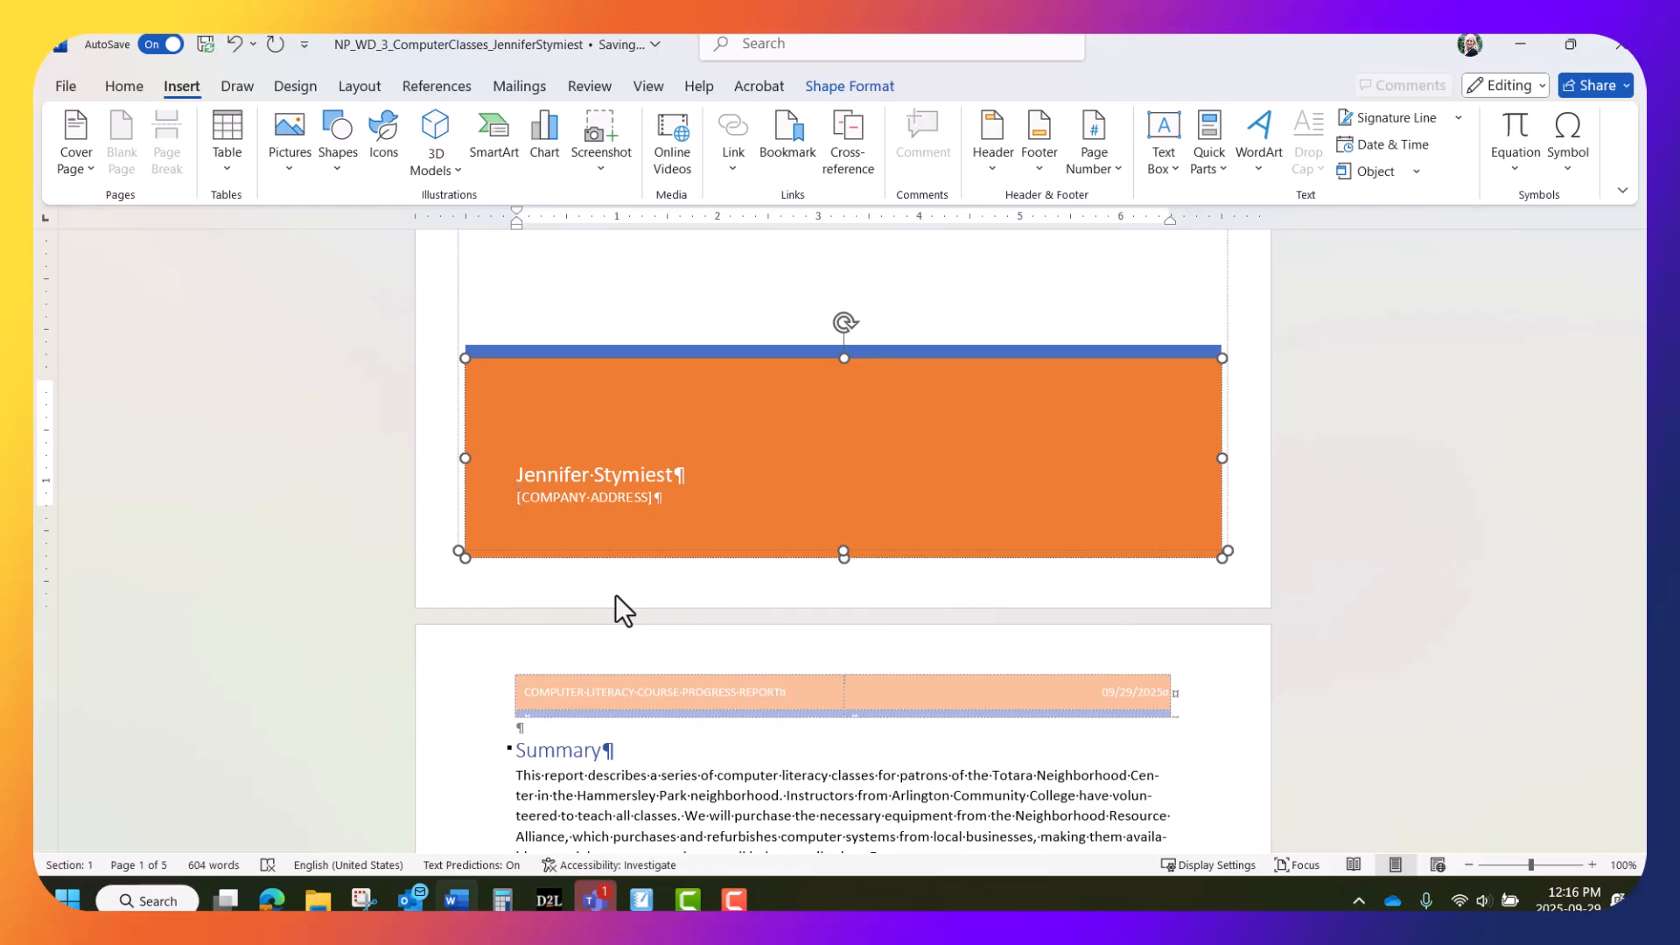
{"action": "key", "text": "Delete"}
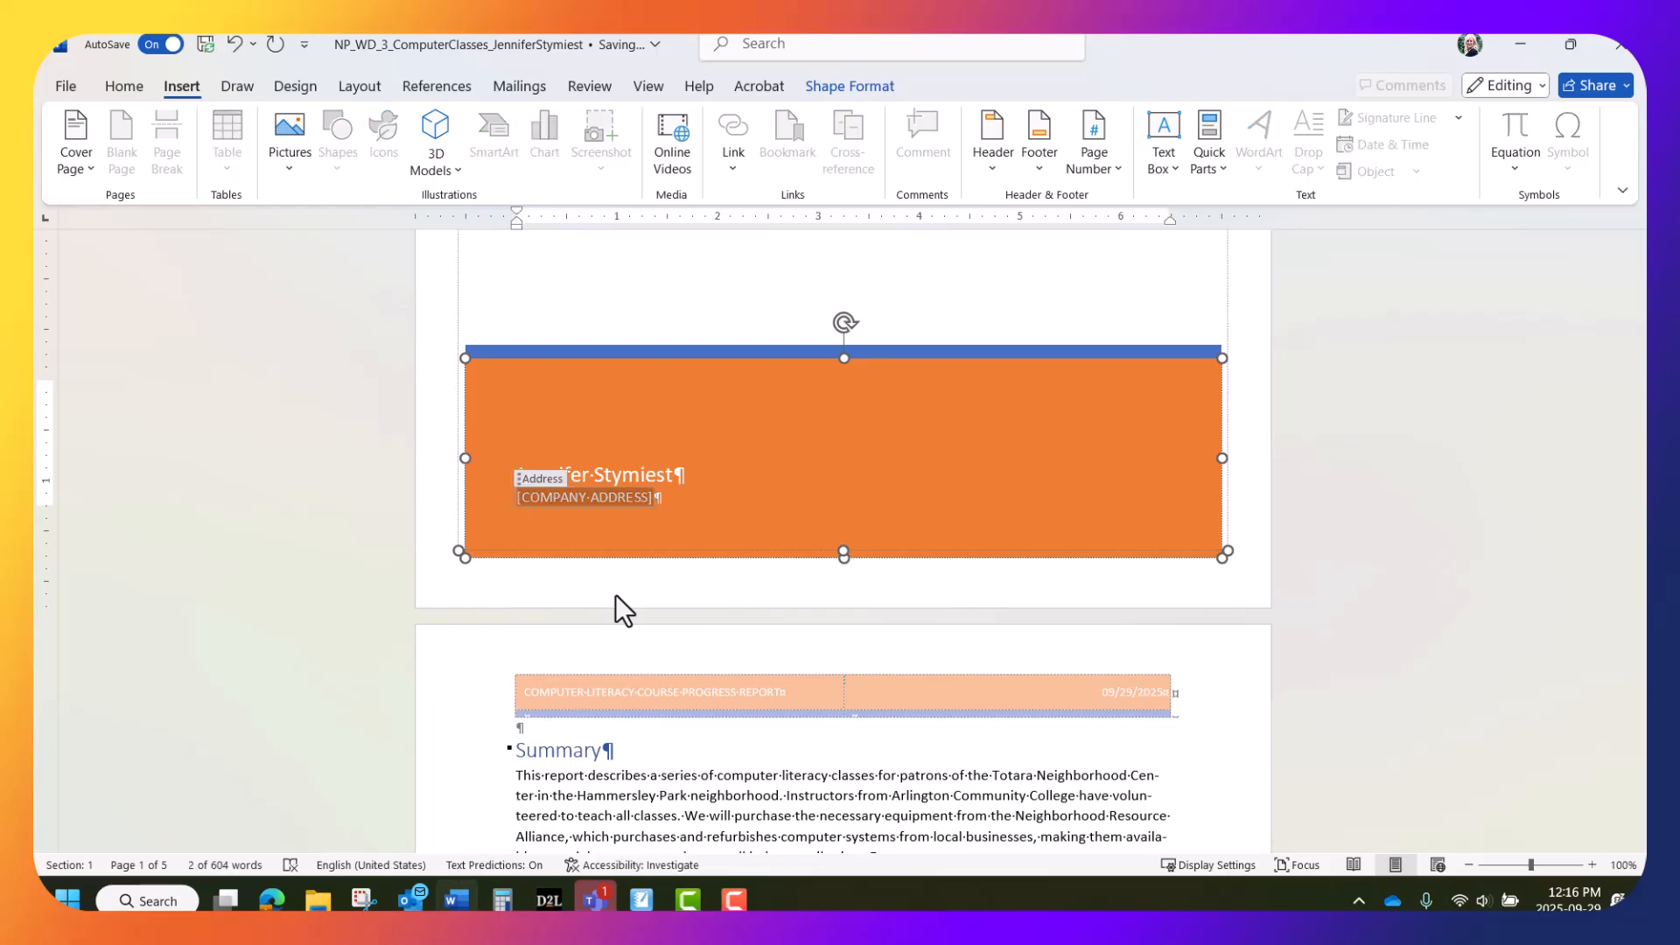
{"action": "left_click", "coordinate": [647, 477]}
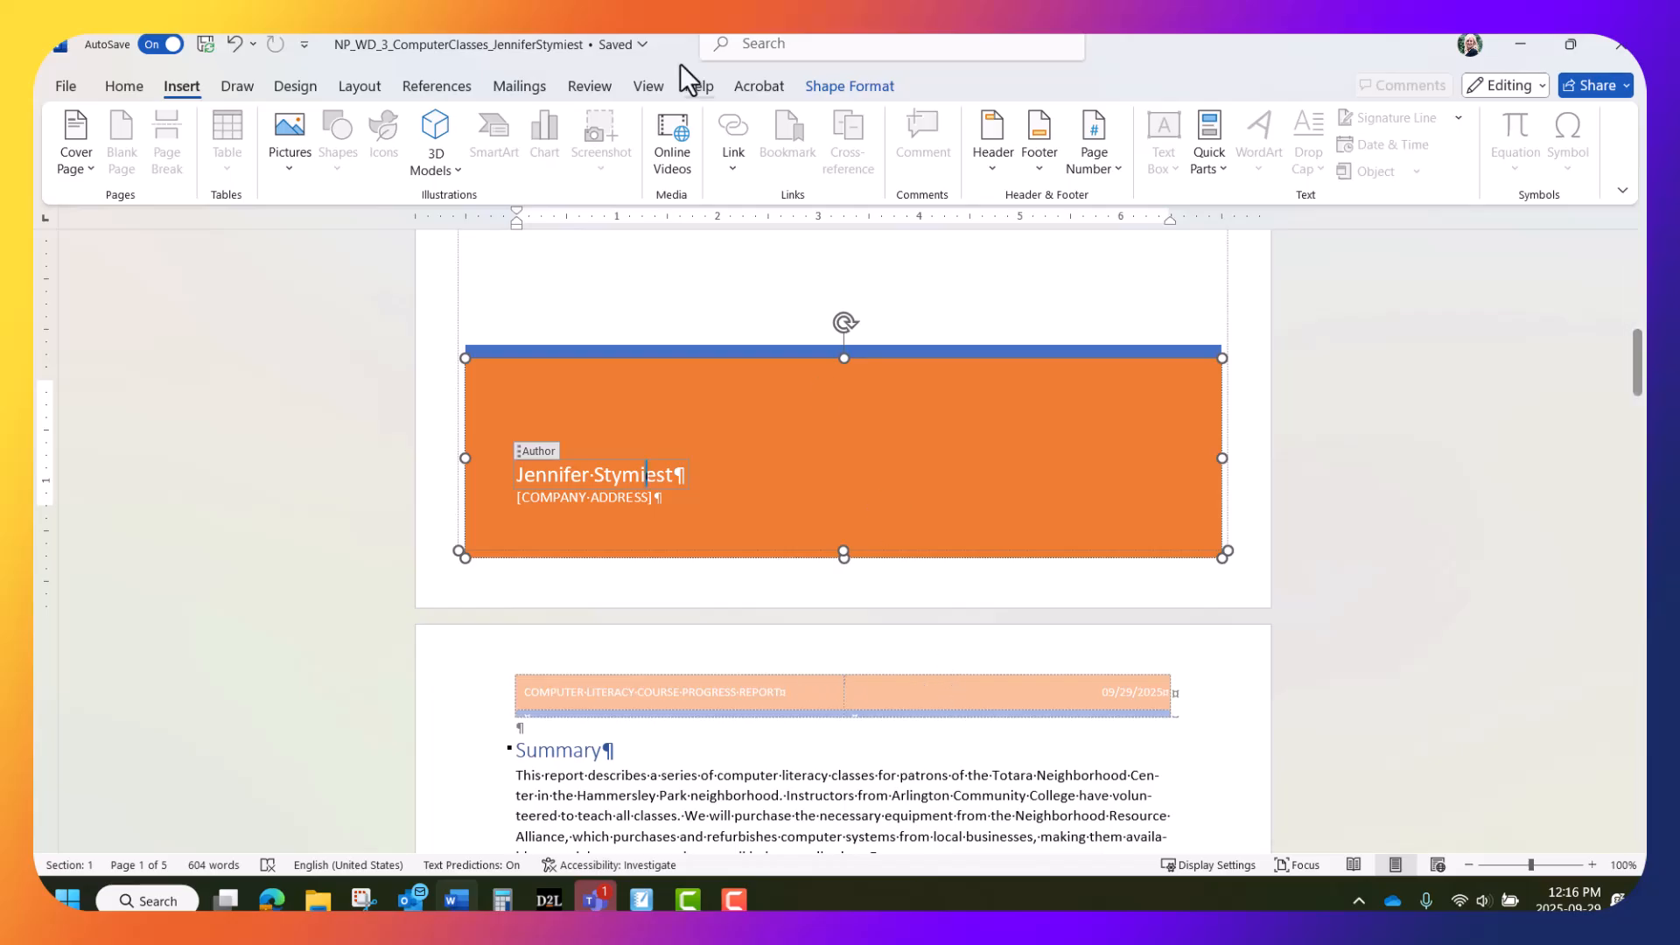
Switch to Multiple Pages view and scroll back up to the cover page
{"action": "left_click", "coordinate": [647, 87]}
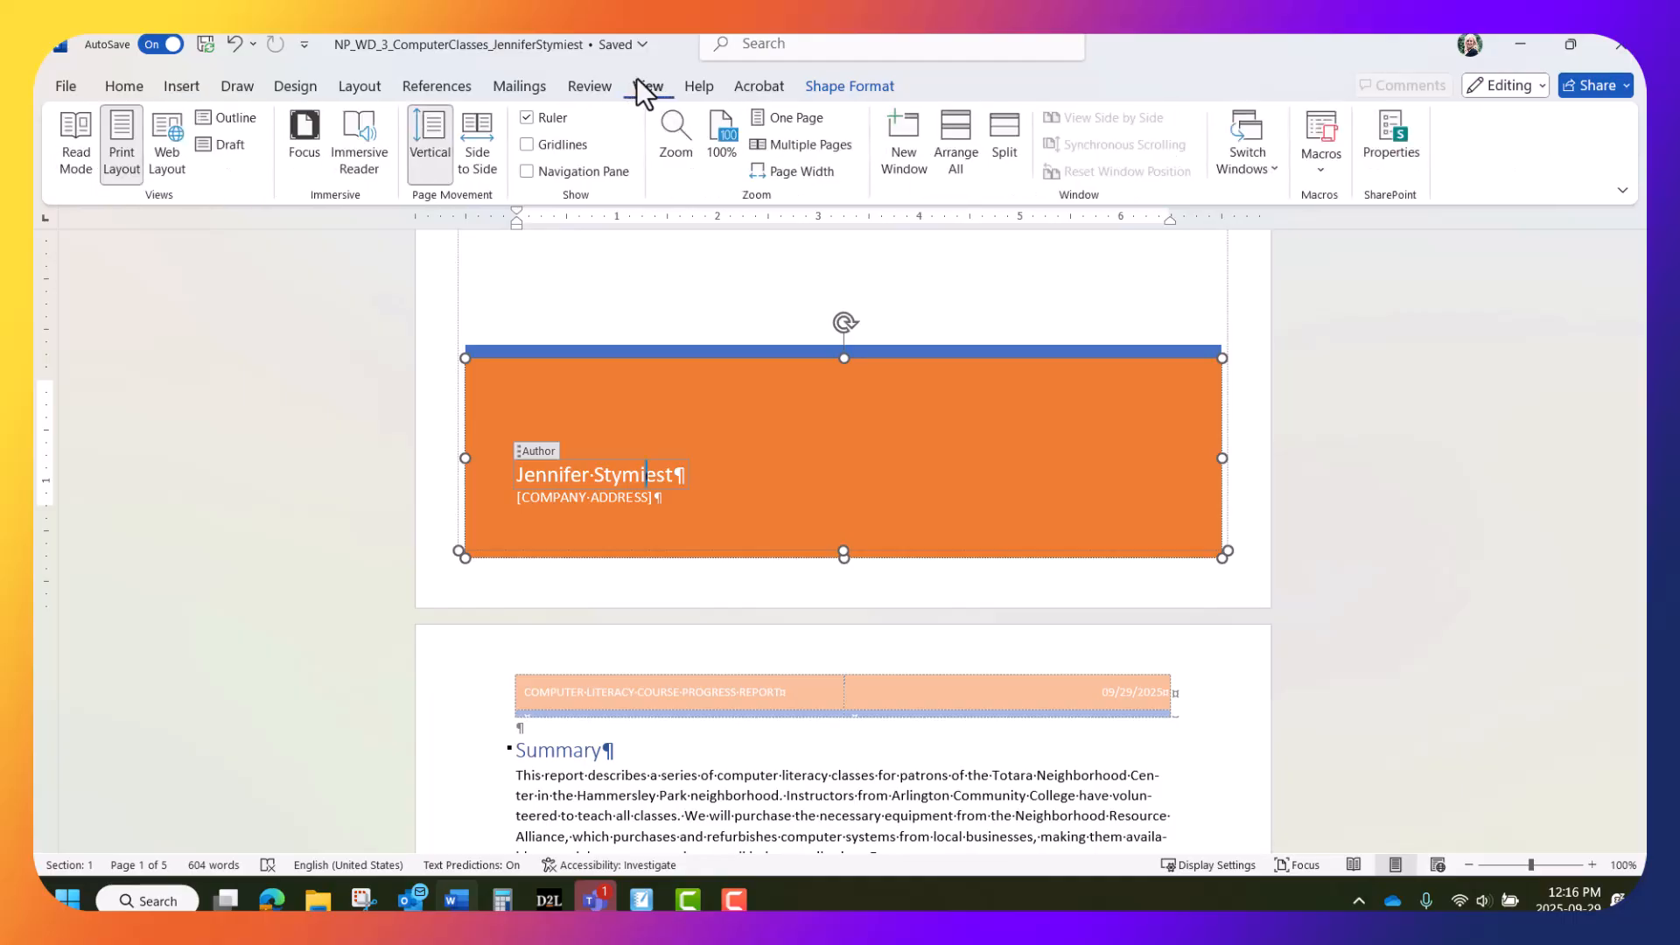
{"action": "left_click", "coordinate": [798, 140]}
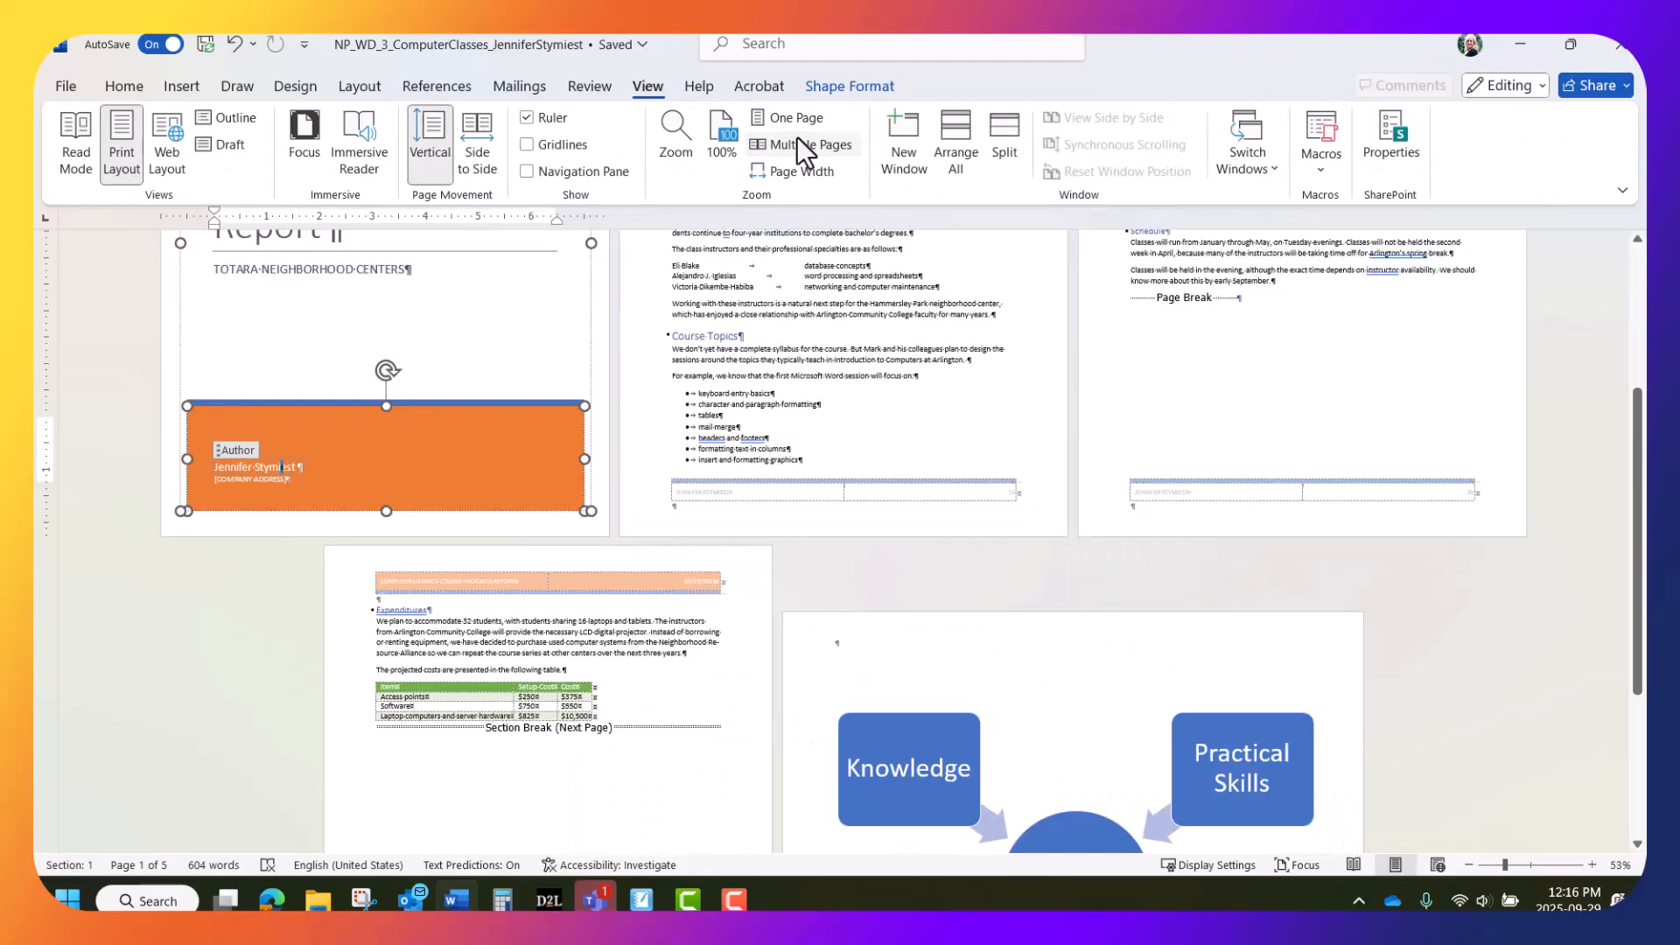
{"action": "scroll", "coordinate": [806, 340], "scroll_direction": "up", "scroll_amount": 3}
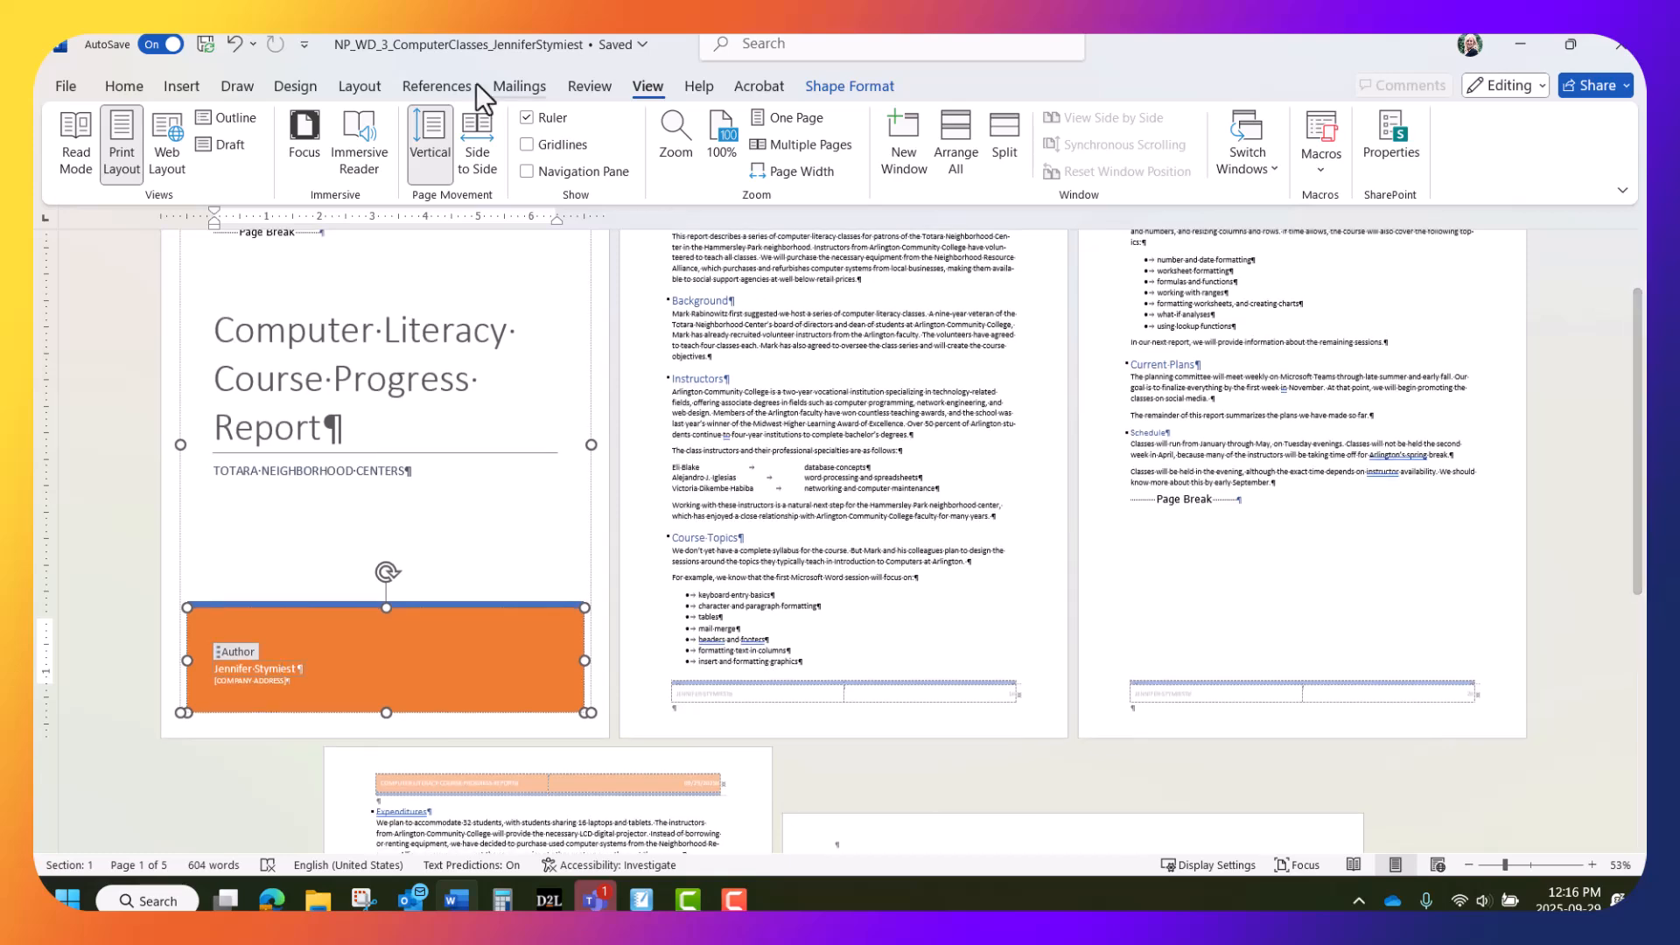
{"action": "left_click", "coordinate": [296, 86]}
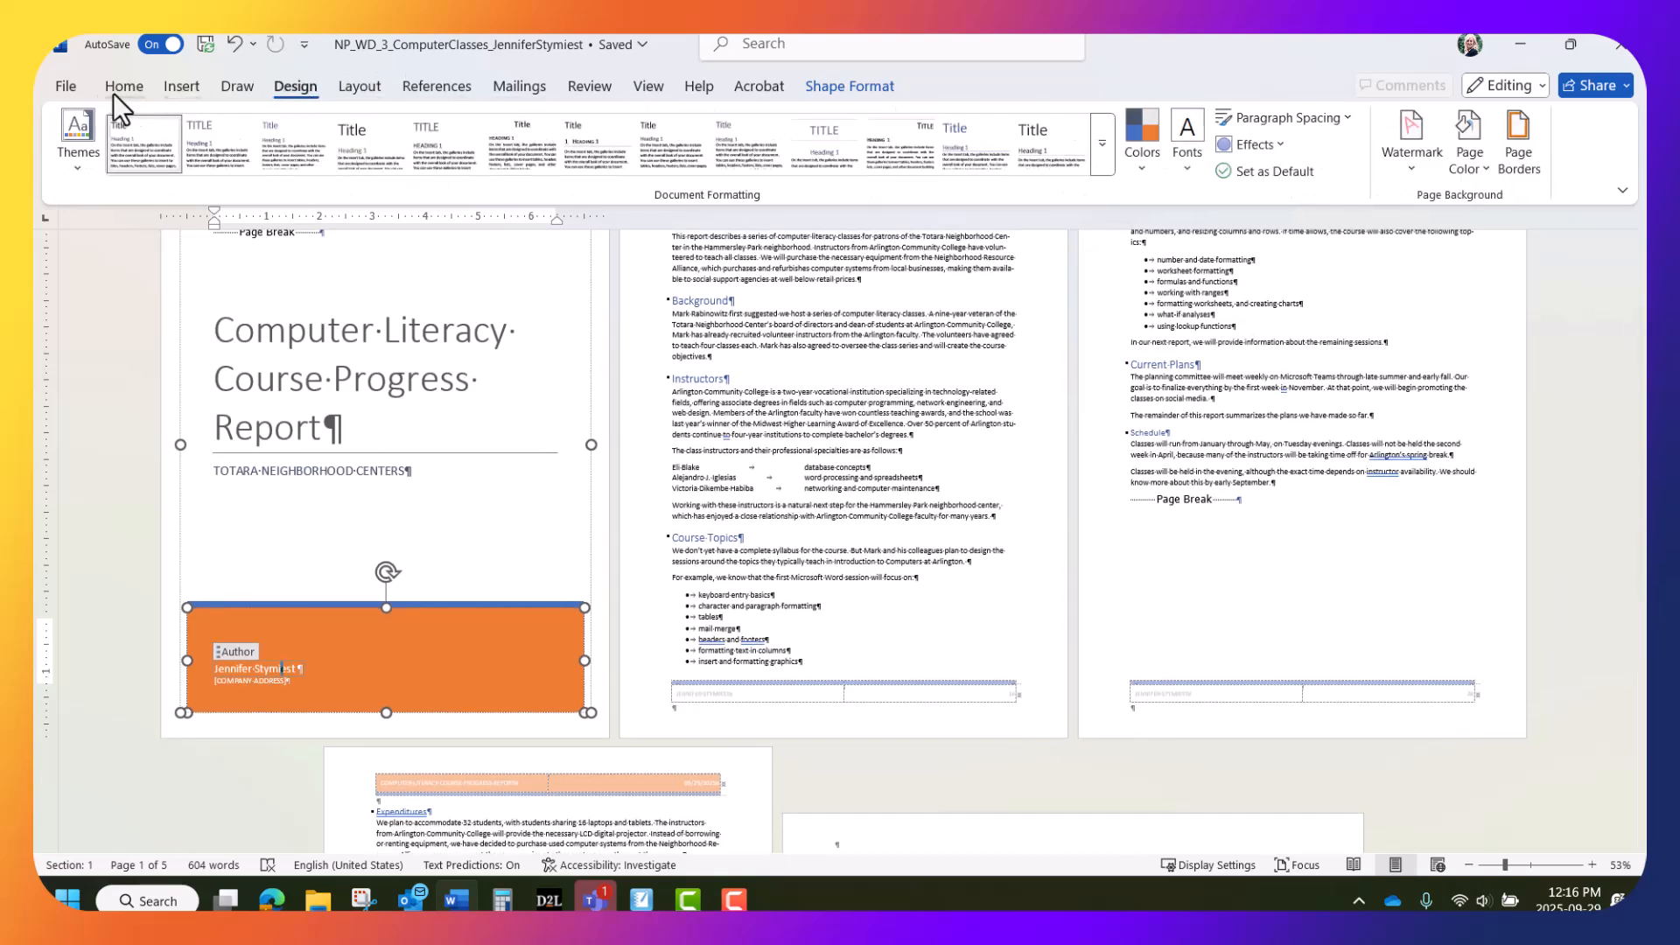
Choose Facet from the Themes gallery, turning the cover band and headings green
{"action": "left_click", "coordinate": [79, 155]}
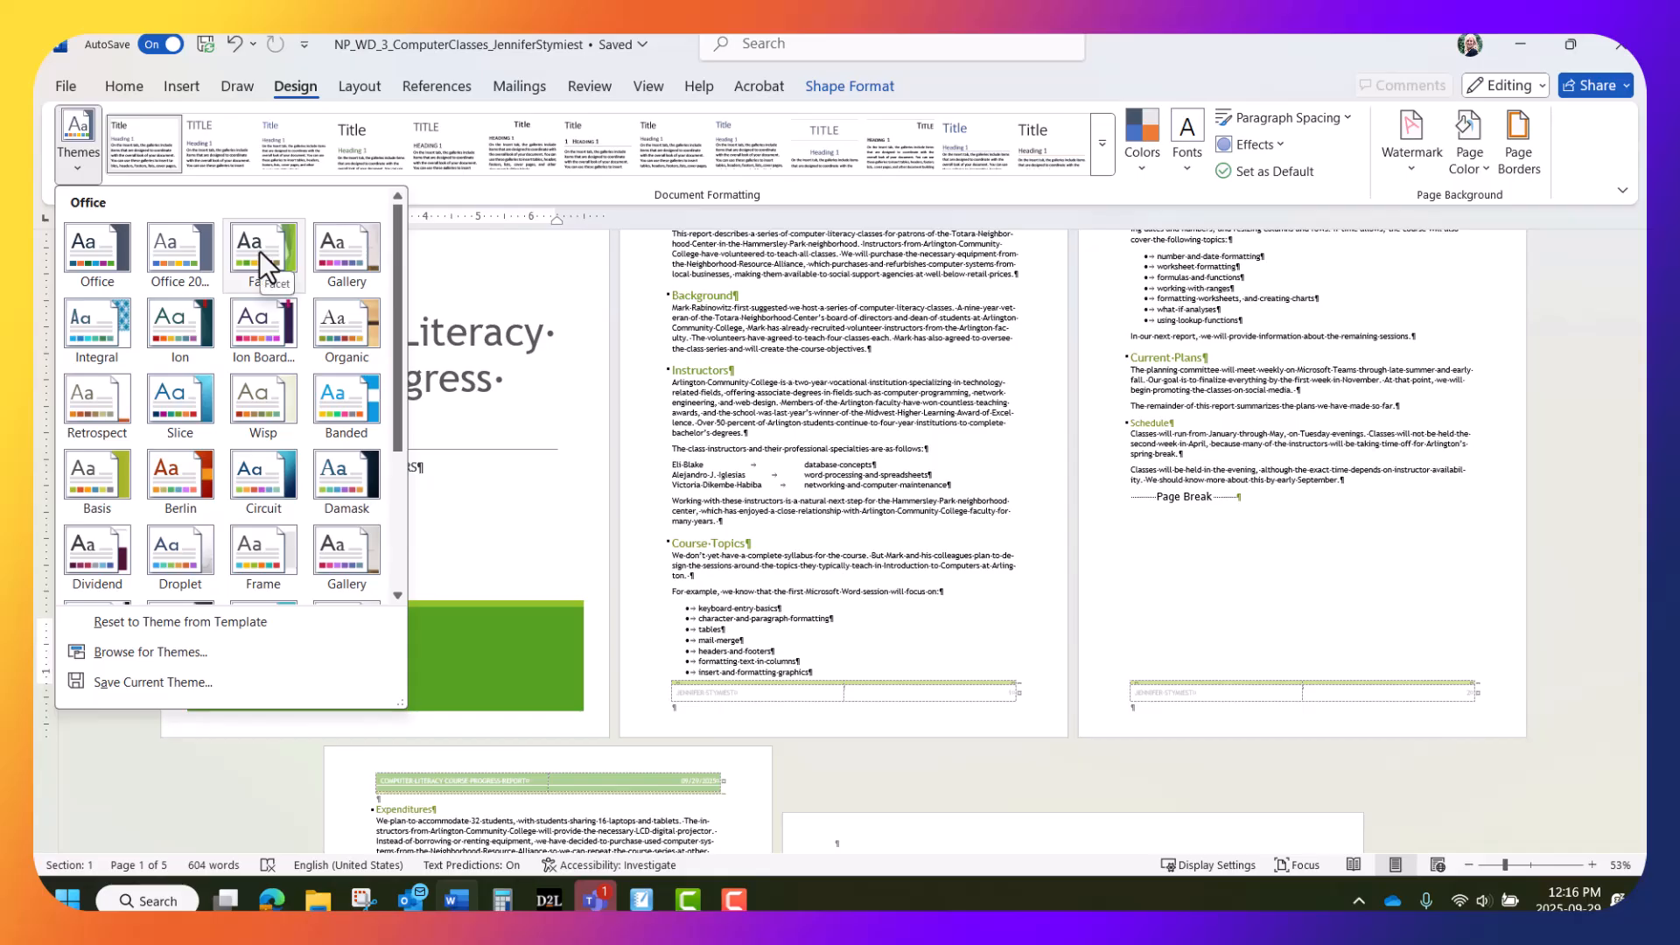
{"action": "left_click", "coordinate": [261, 244]}
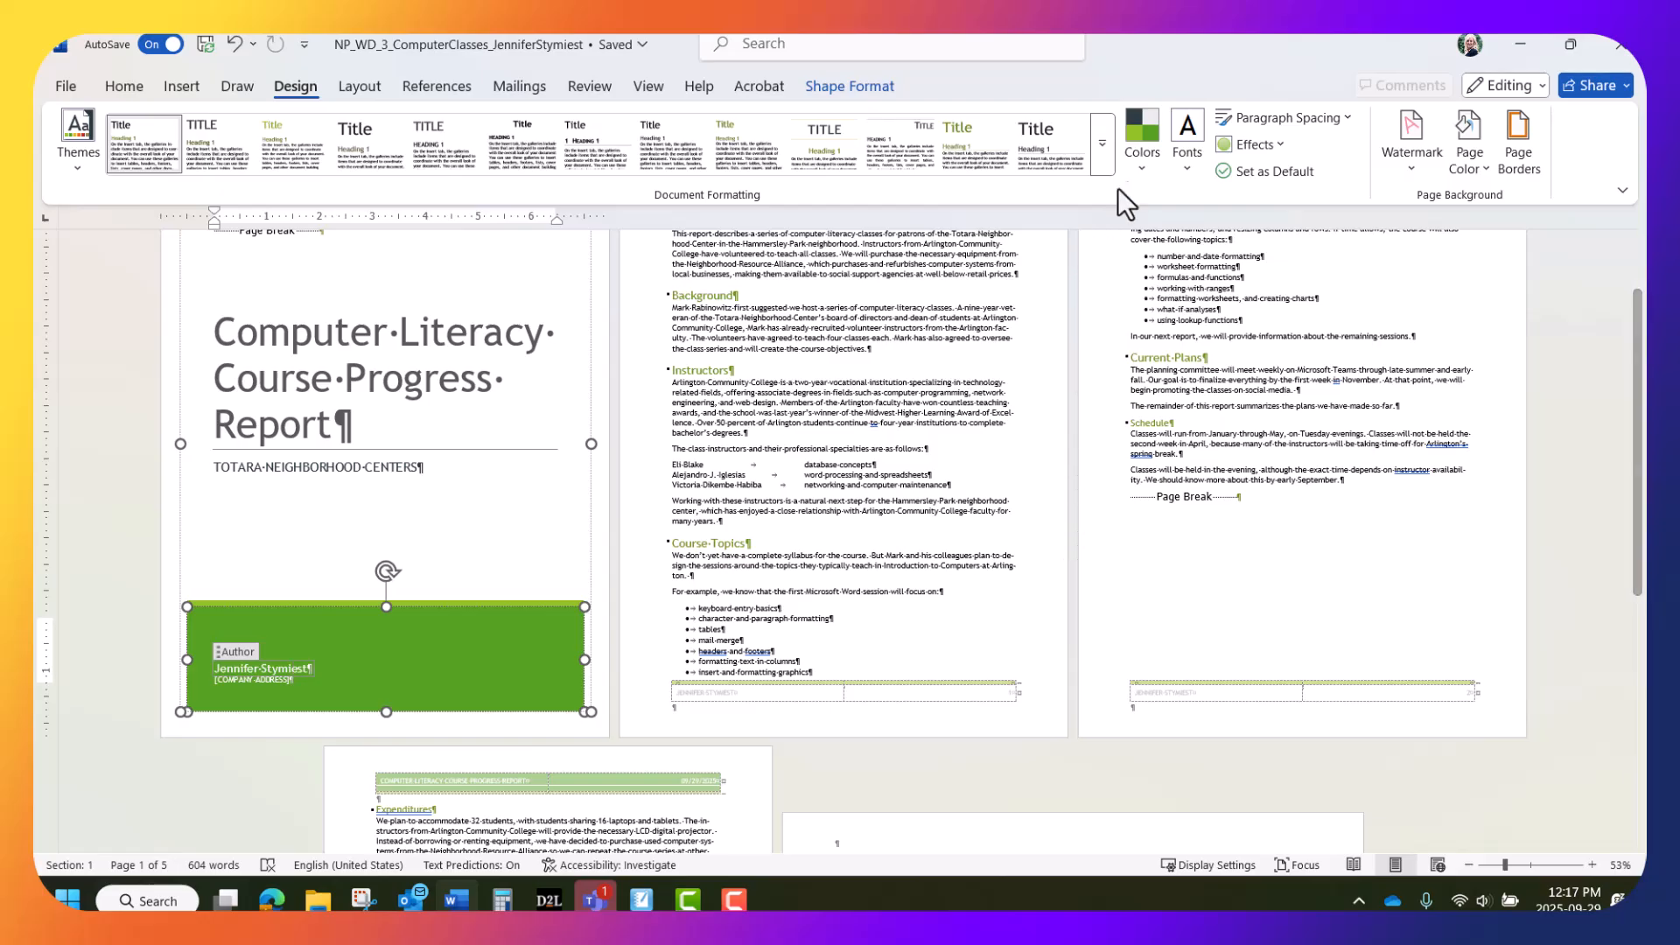
{"action": "left_click", "coordinate": [1143, 168]}
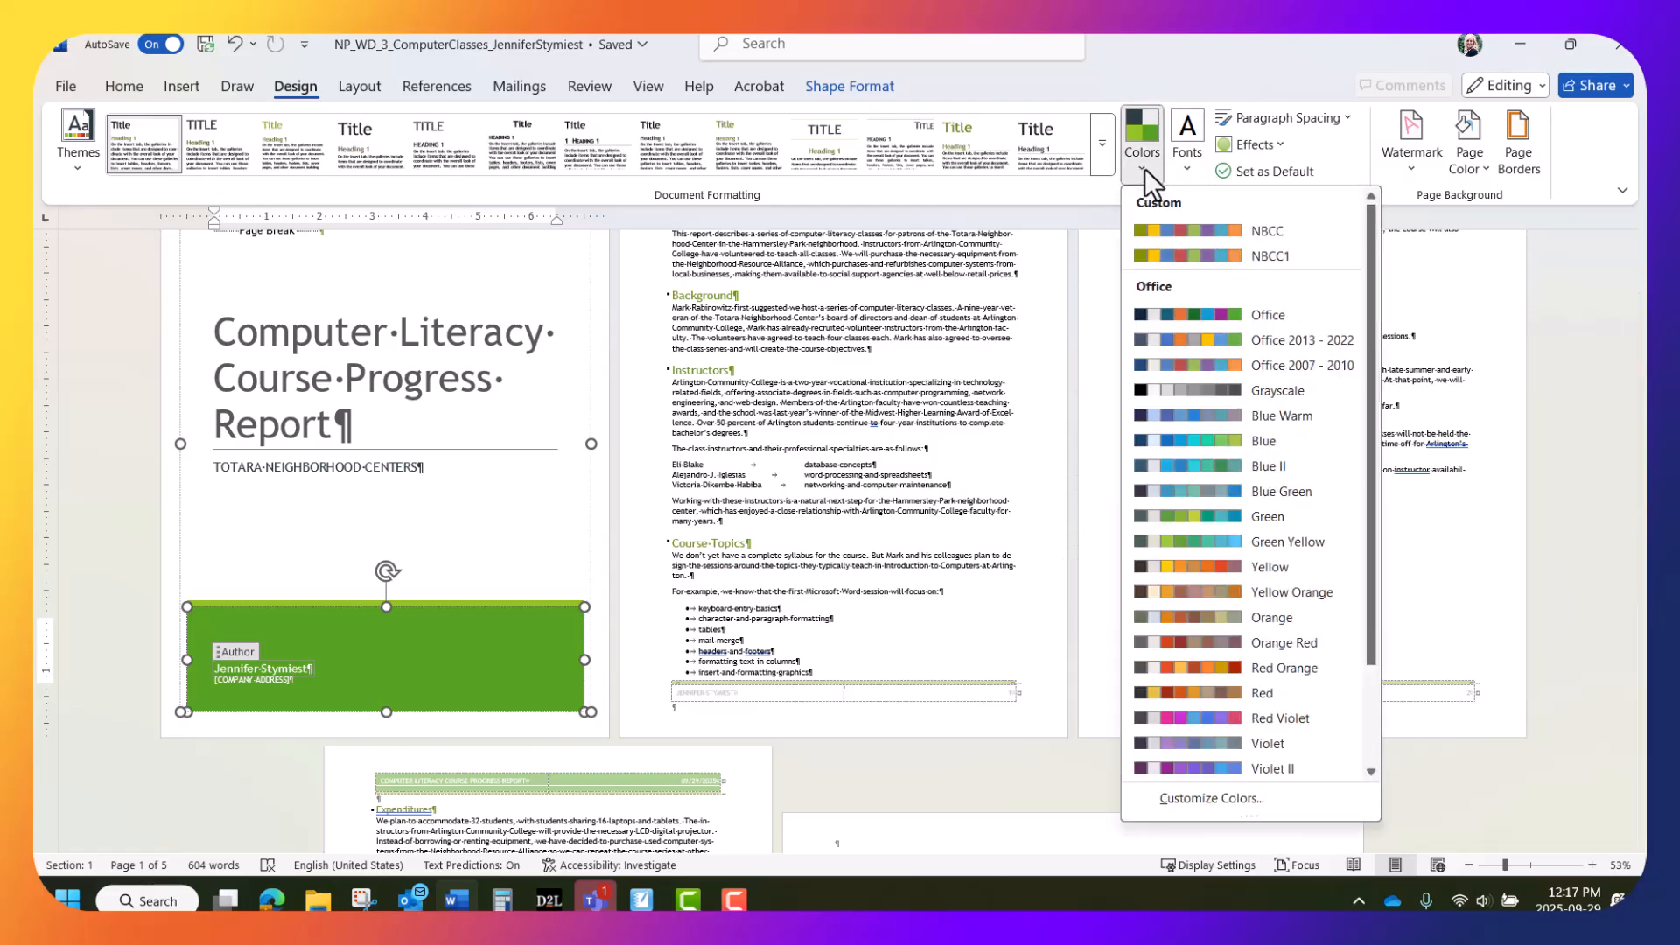
{"action": "left_click", "coordinate": [1138, 131]}
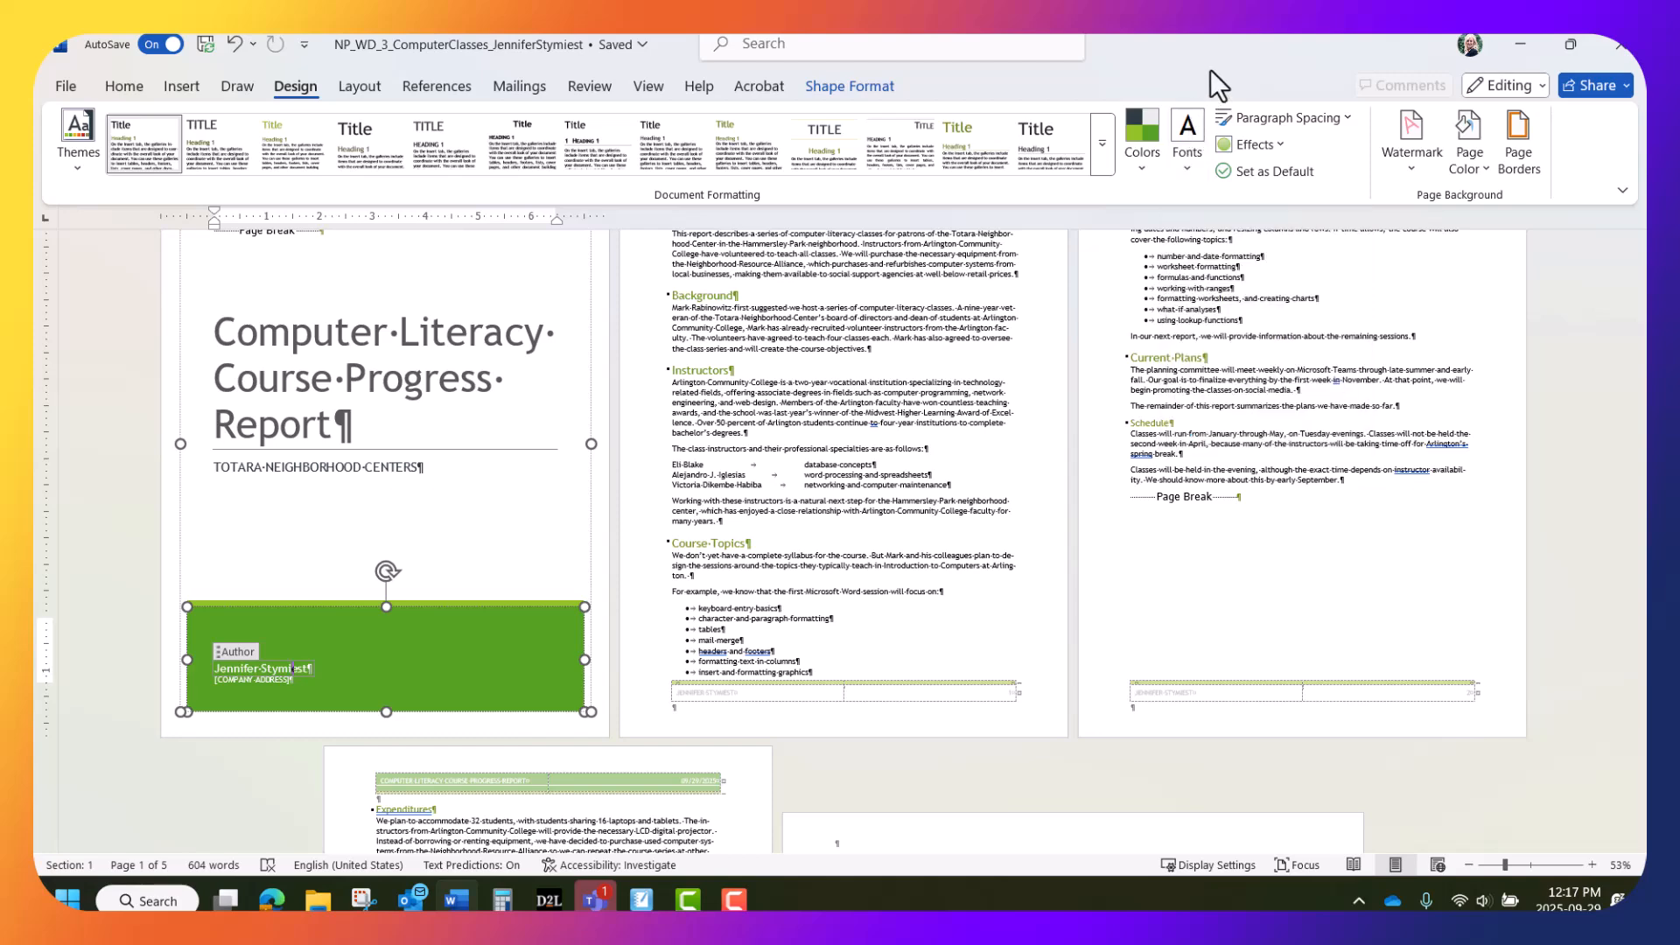
{"action": "scroll", "coordinate": [1199, 464], "scroll_direction": "up", "scroll_amount": 2}
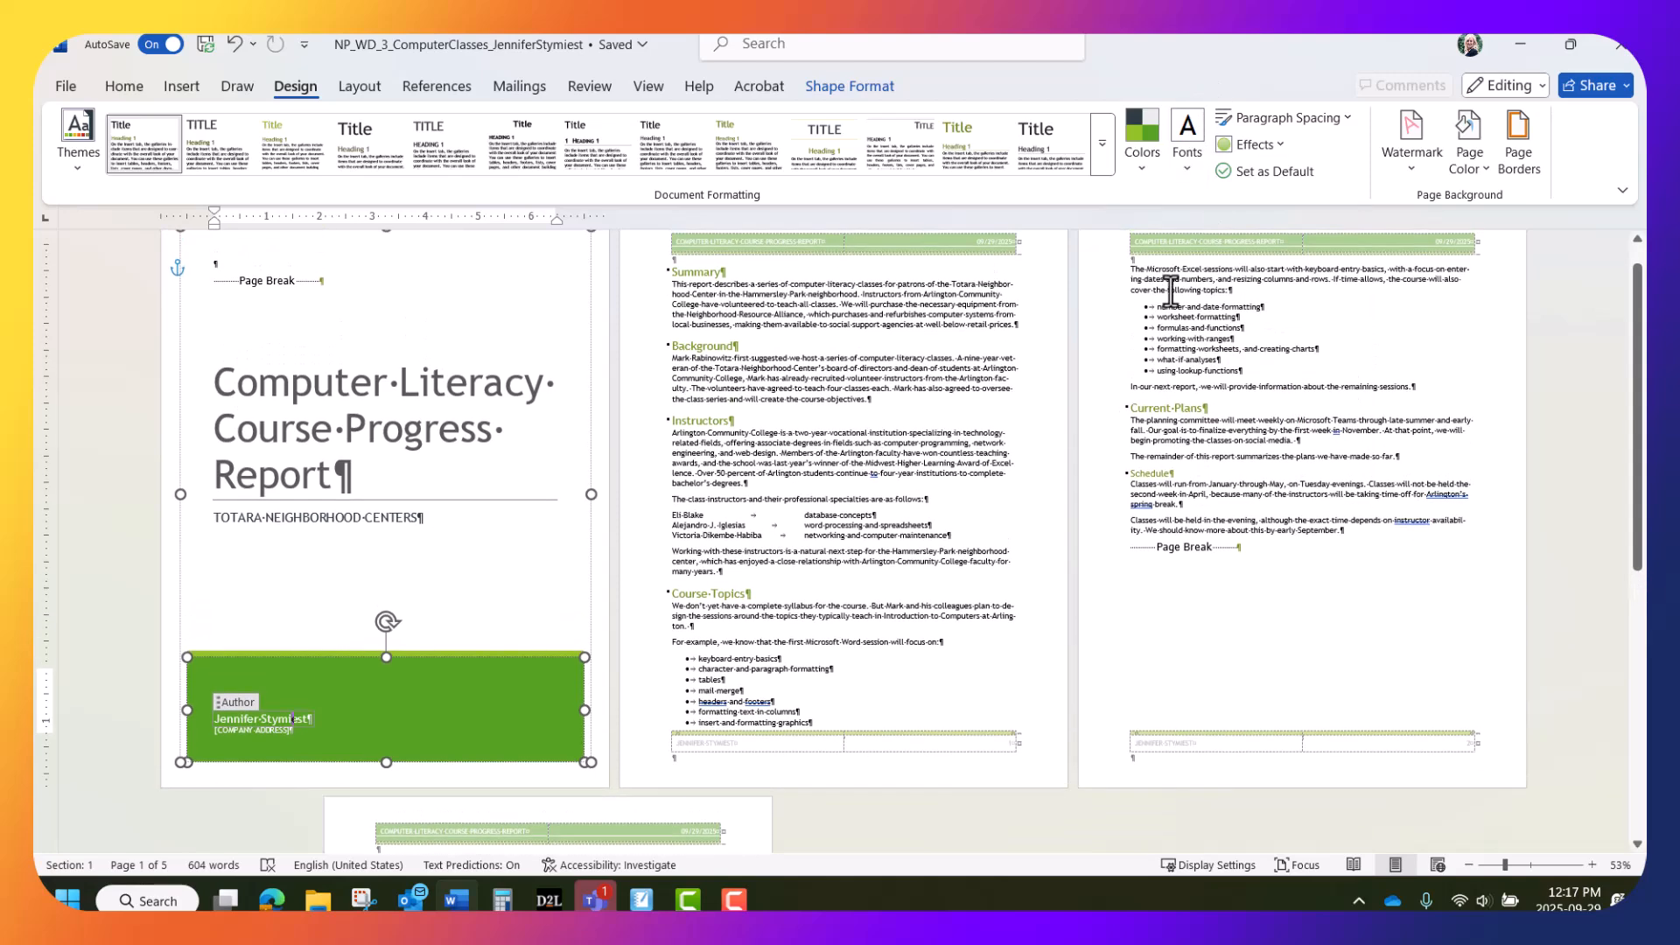